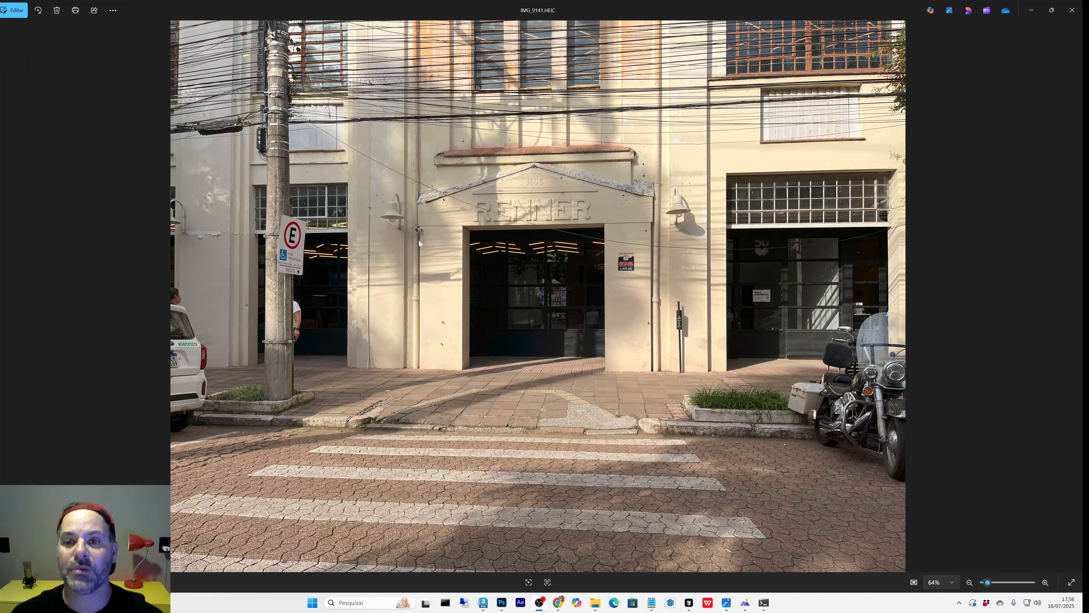
Step: Arrange the facade photo beside the 3ds Max window and widen the cam 1 viewport by narrowing the command panel area
left_click_drag(599, 14, 184, 107)
left_click(523, 387)
key("c")
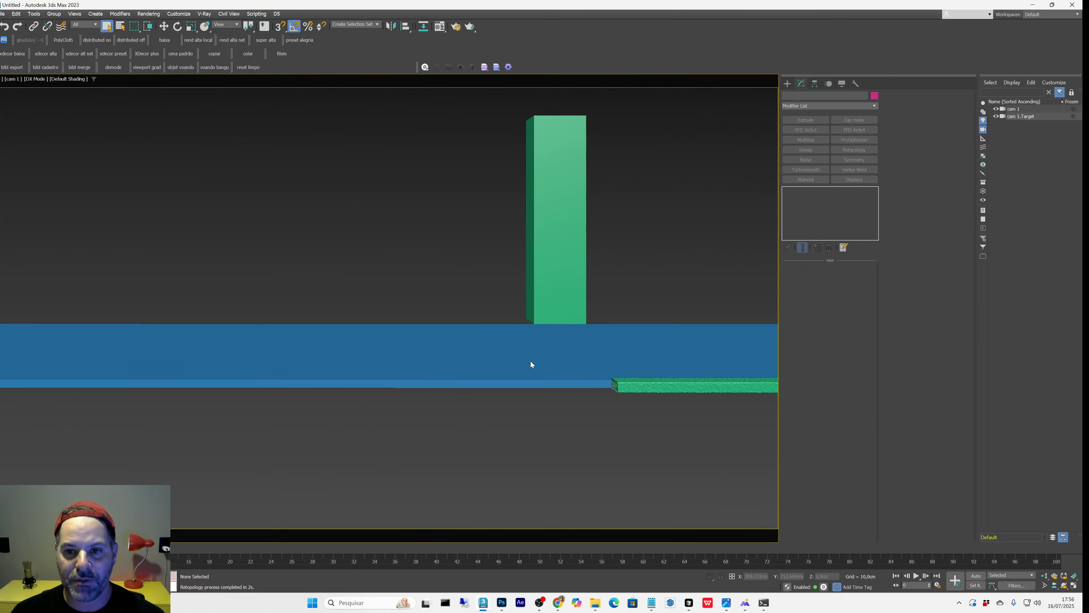
key("super+Down")
key("super+Down")
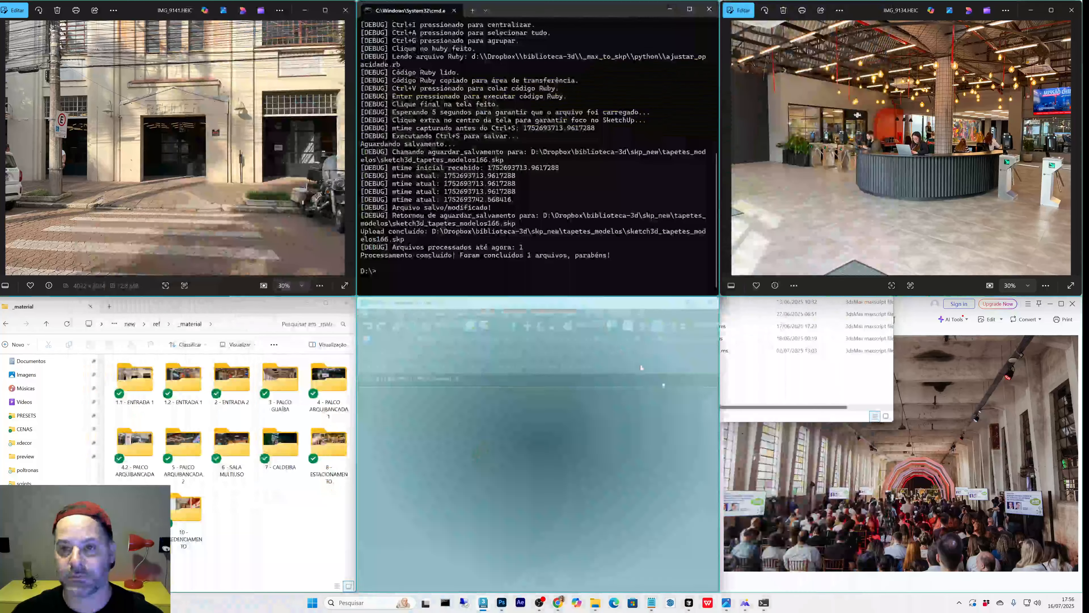
left_click_drag(640, 365, 771, 227)
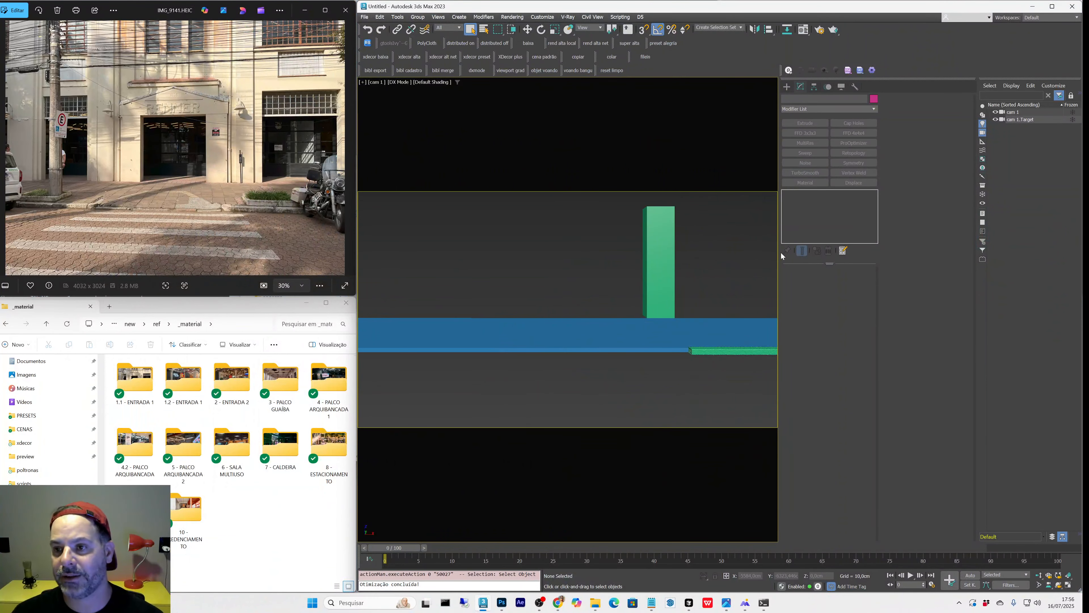
left_click_drag(779, 253, 949, 261)
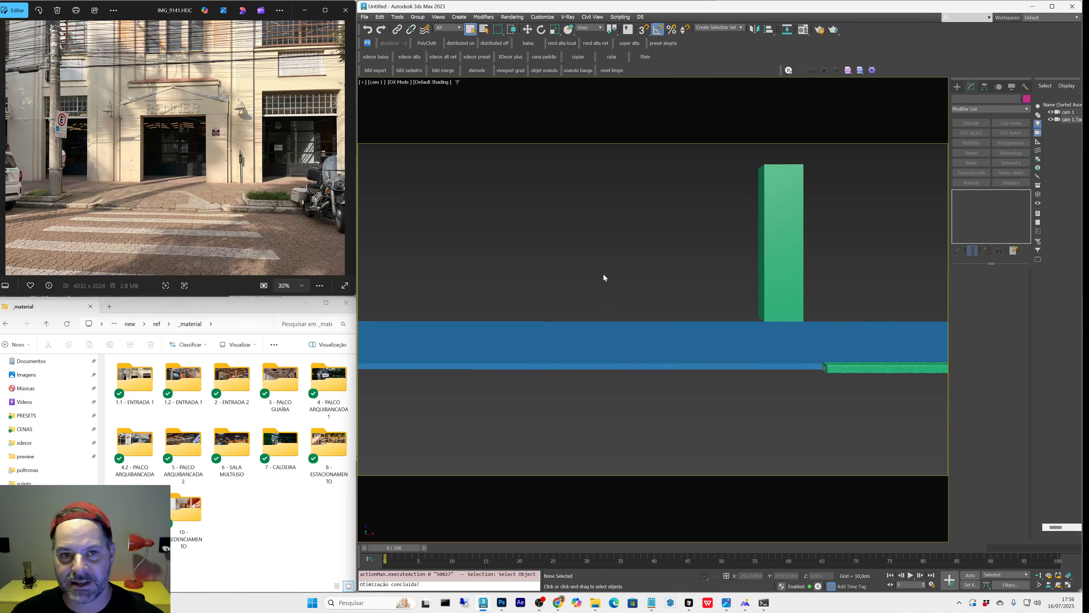
Step: Inspect the entrance base in the facade photo and set the green pillar box's height to 350 cm
scroll(220, 108, "up", 5)
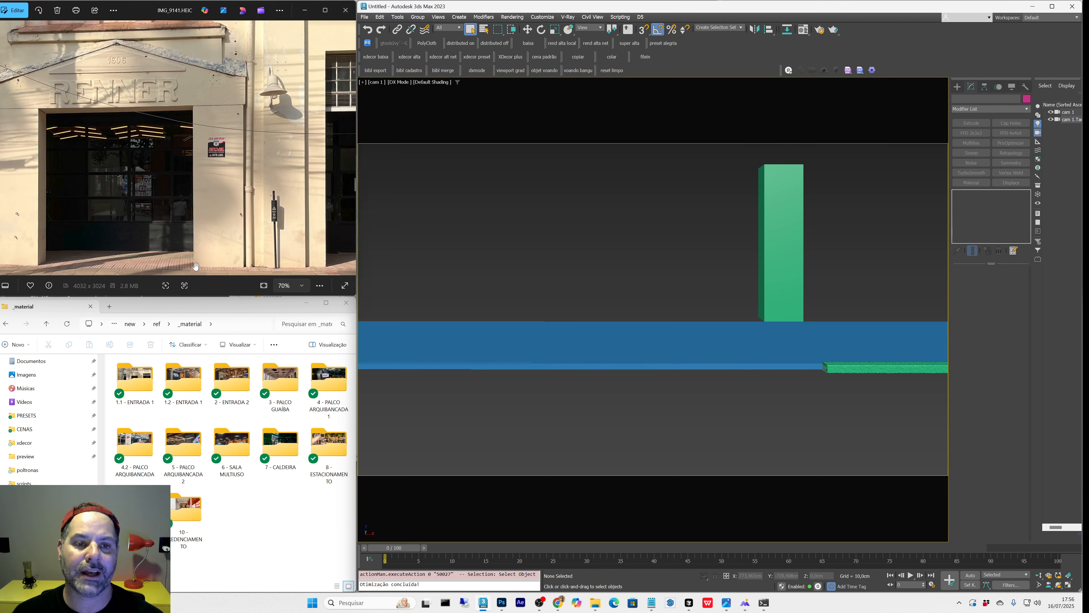
scroll(200, 226, "up", 2)
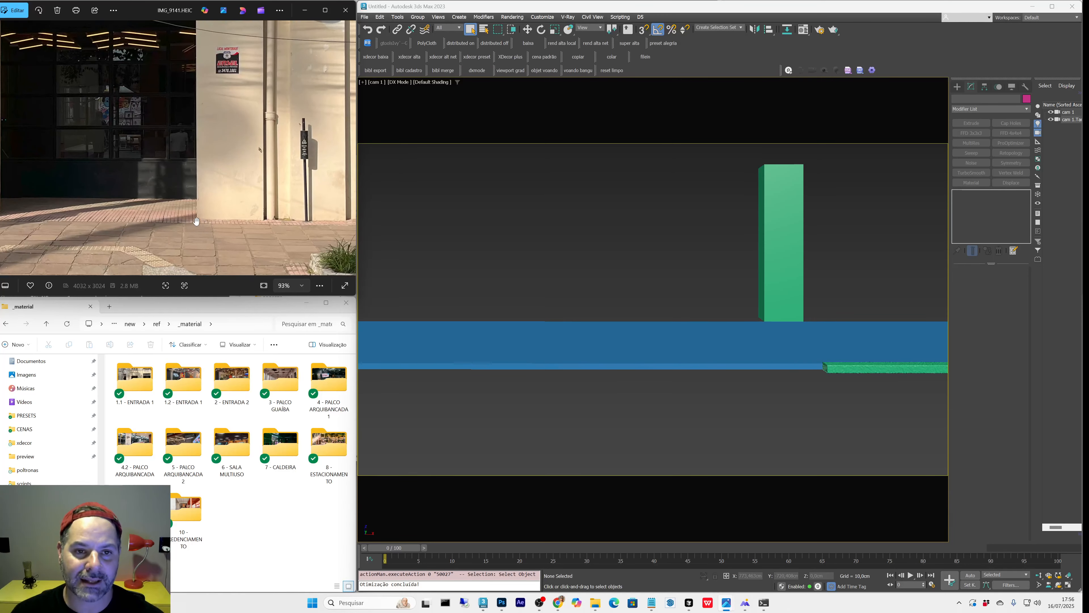
left_click_drag(201, 224, 198, 261)
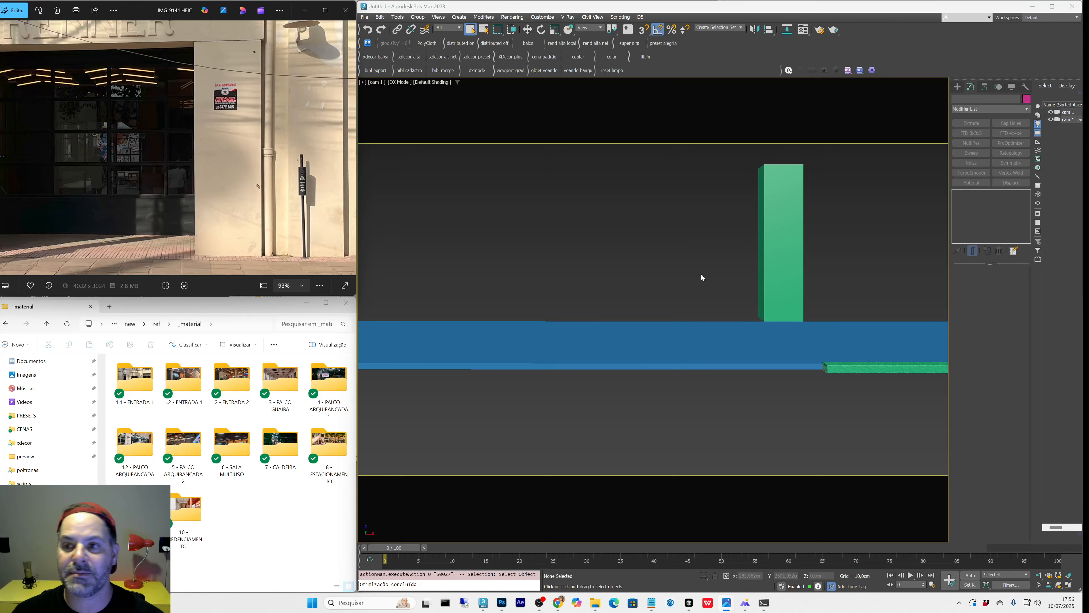
left_click(790, 244)
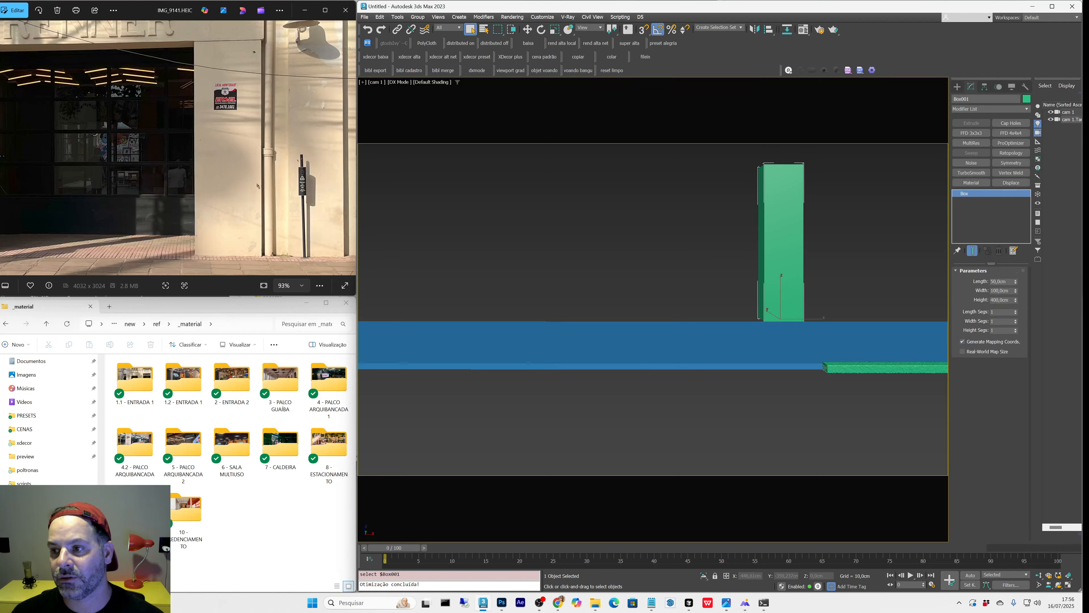
left_click(1001, 300)
type("350")
key("Return")
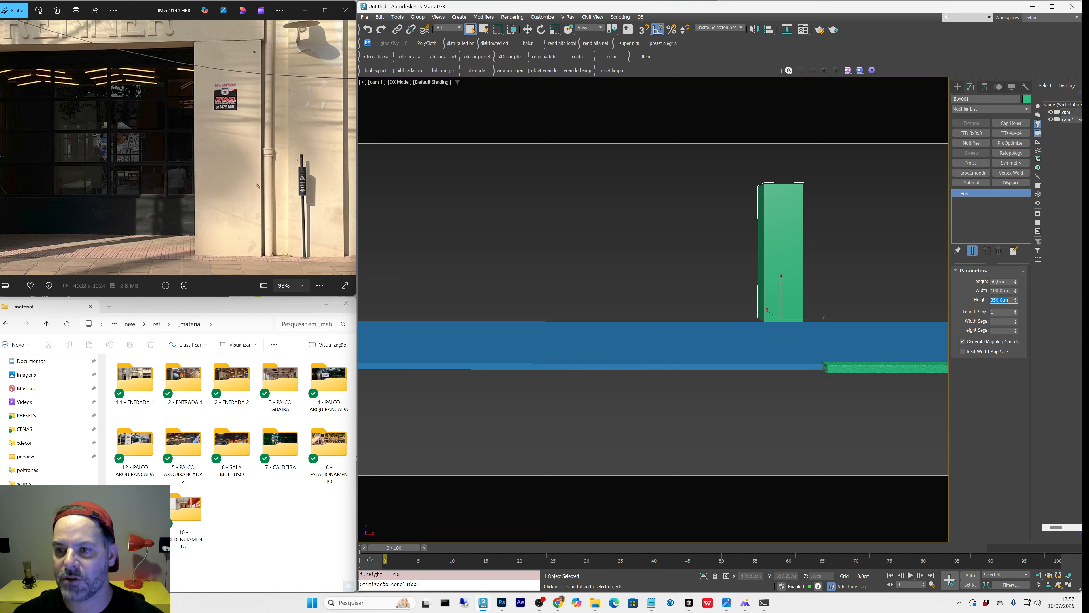
Step: Show the whole facade in the photo and reframe cam 1 closer and more frontal on the green pillar, leaving nothing selected
scroll(241, 171, "down", 5)
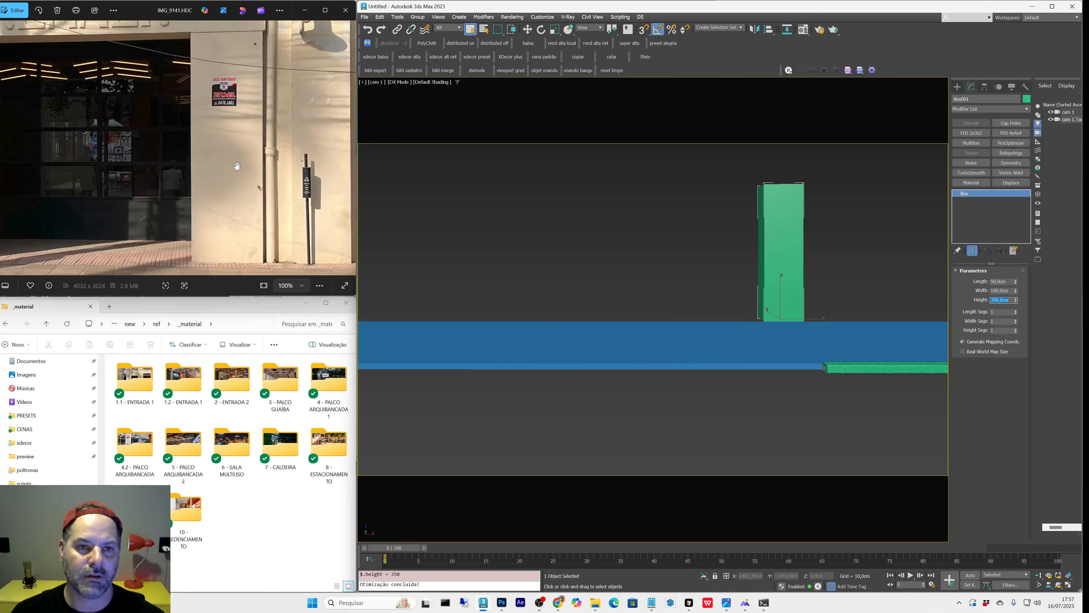
scroll(246, 183, "down", 4)
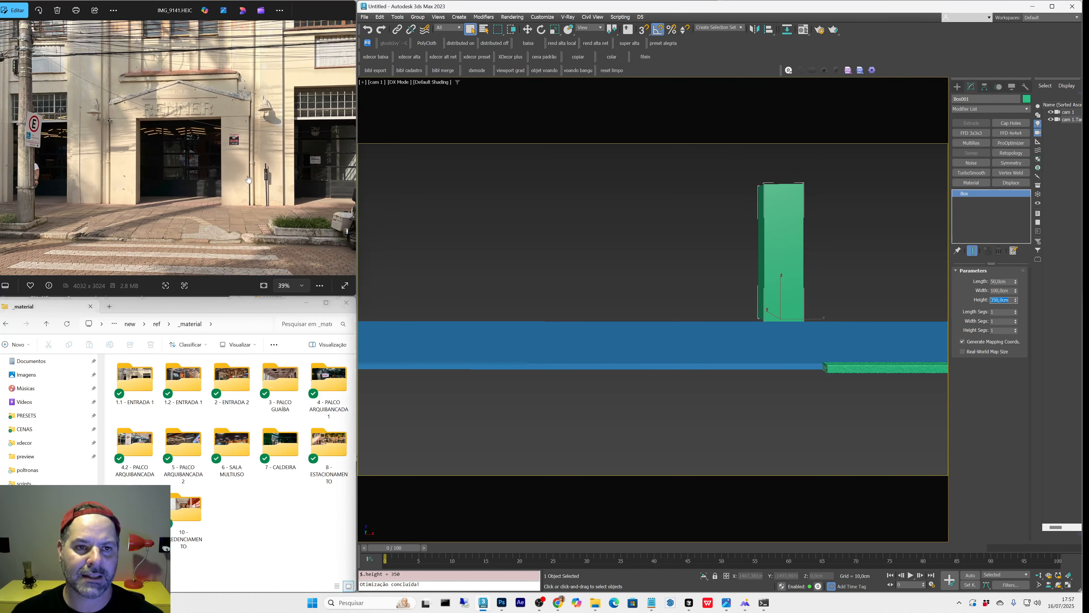
left_click(857, 250)
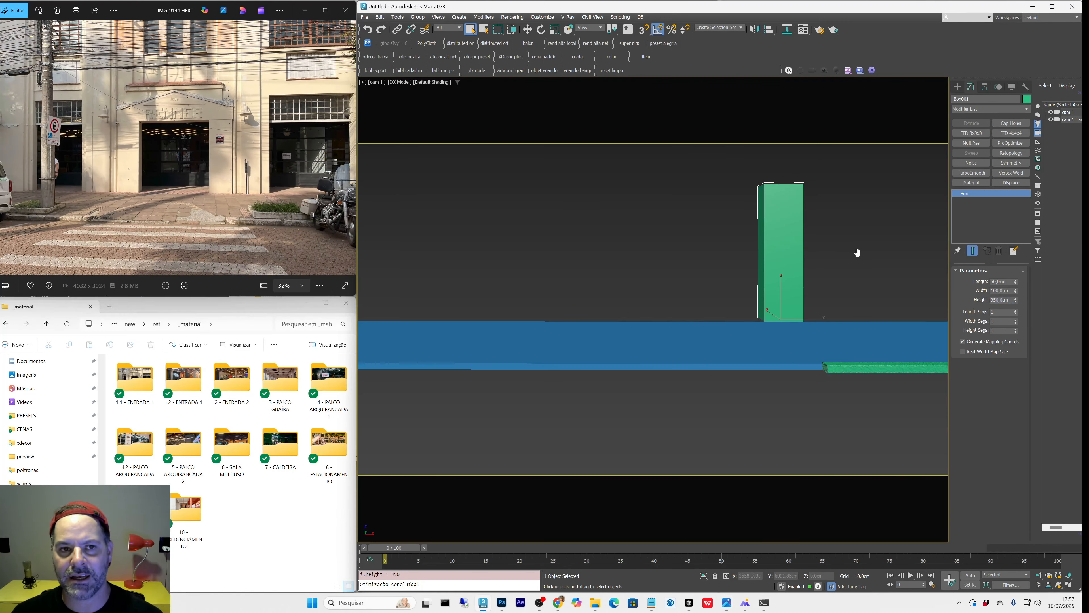
key("w")
middle_click_drag(802, 307, 407, 297)
key("alt+z")
mouse_move(691, 287)
left_mouse_down()
mouse_move(696, 274)
mouse_move(715, 273)
mouse_move(839, 314)
mouse_move(676, 273)
left_mouse_up()
key("q")
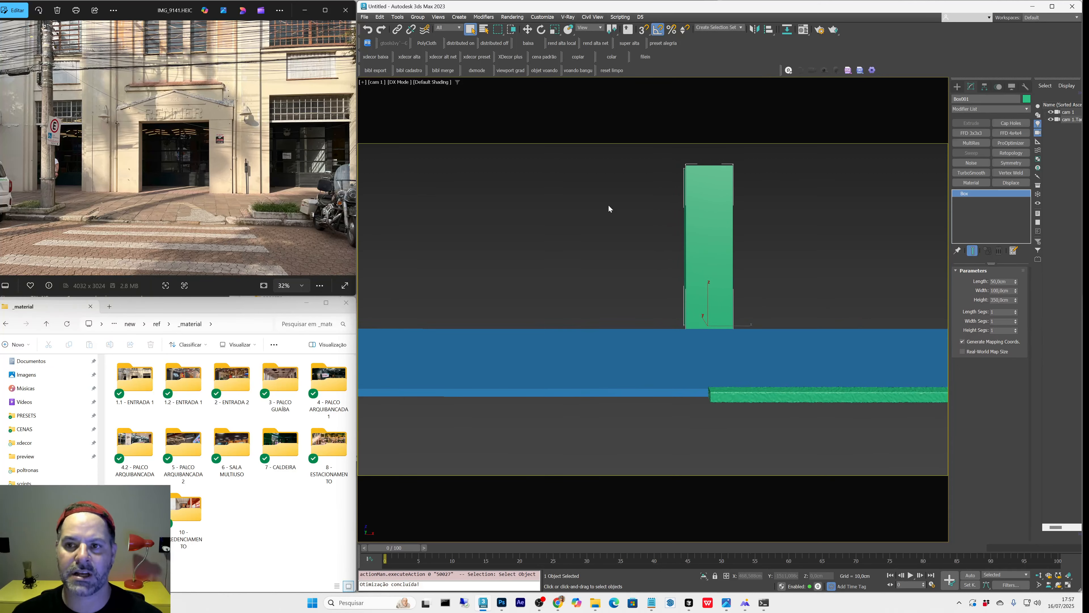
left_click(607, 206)
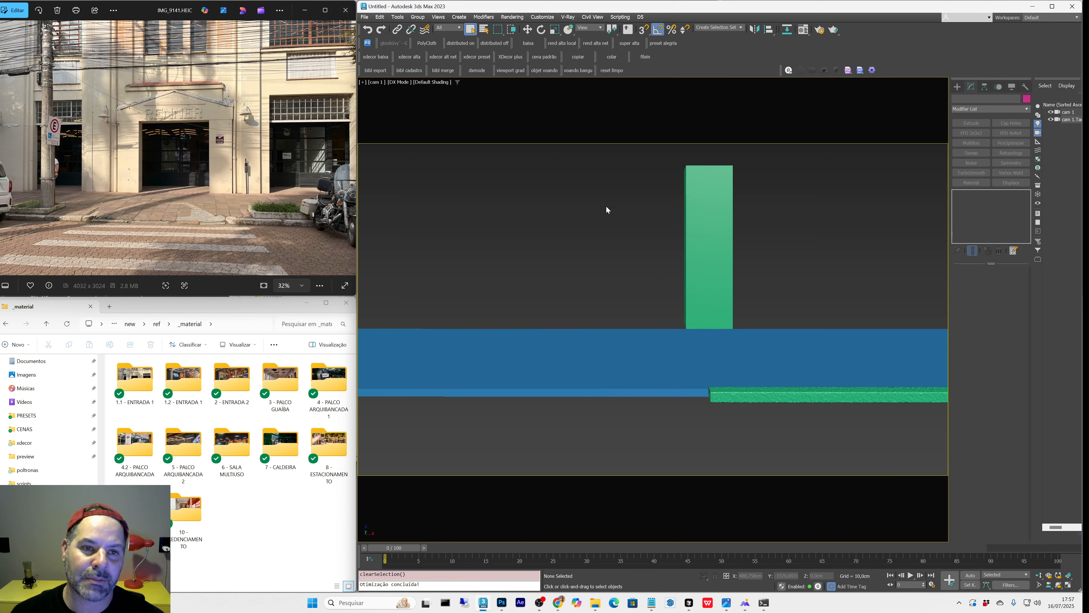
Step: Select the long blue slab in a perspective view and center its pivot on the object
left_click(674, 341)
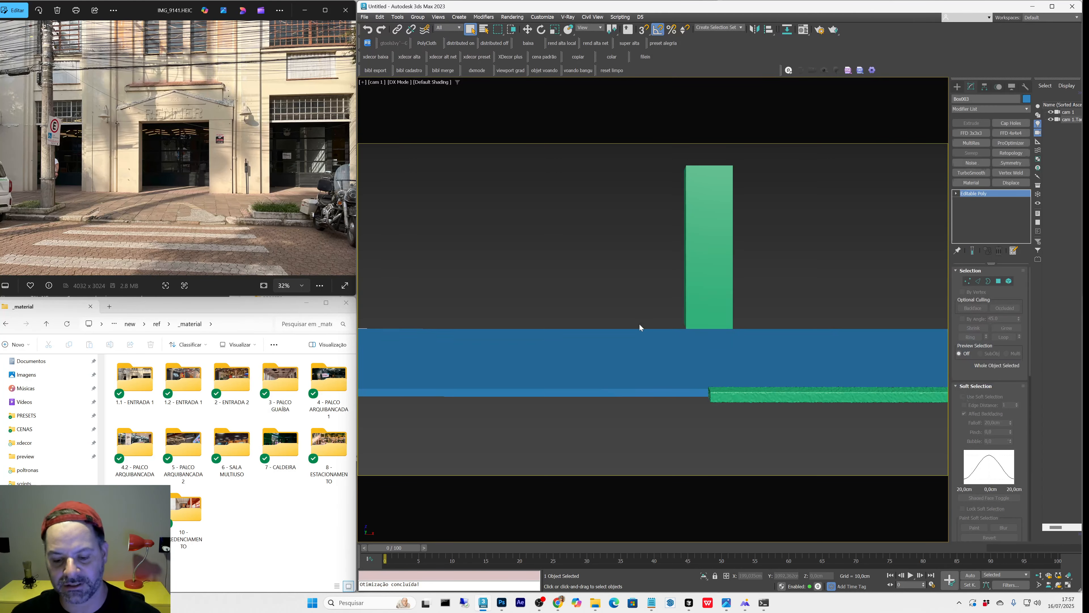
key("p")
scroll(637, 314, "down", 5)
middle_click_drag(637, 314, 705, 304, "alt")
key("w")
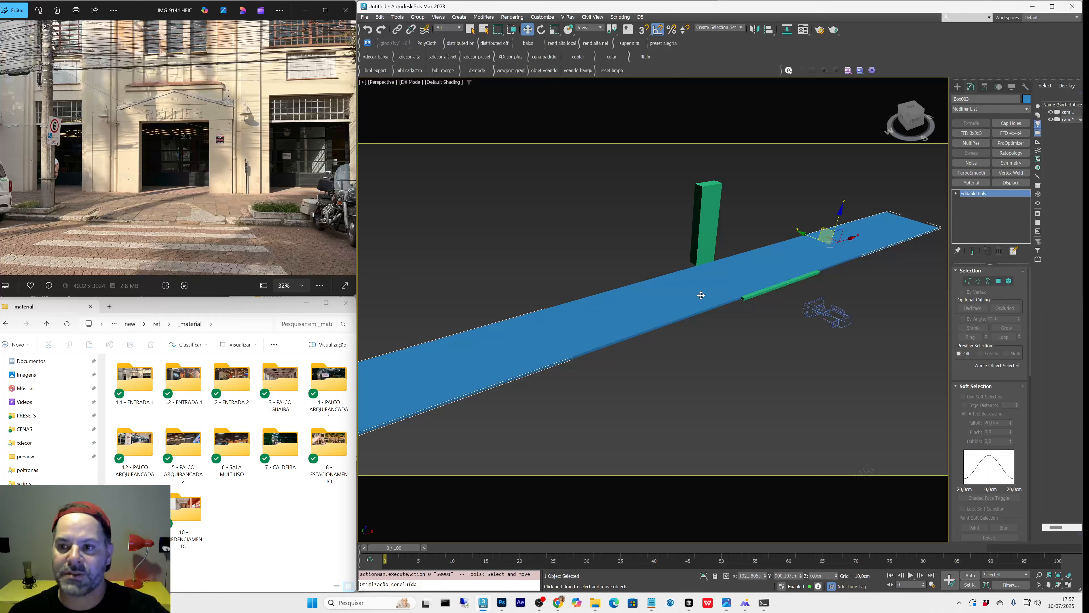
key("q")
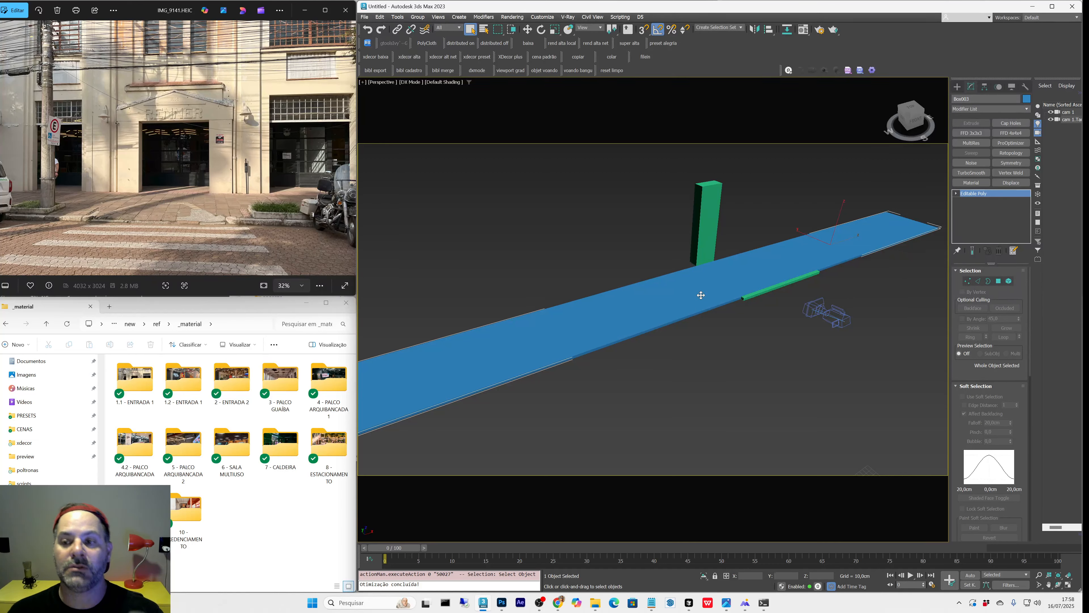
middle_click_drag(701, 296, 679, 302, "alt")
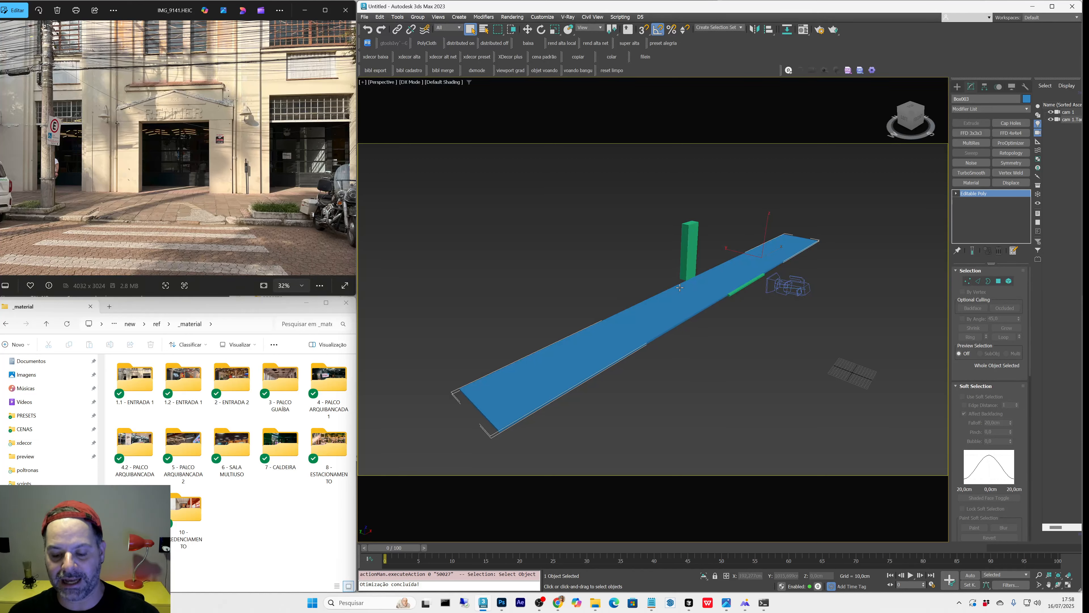
key("ctrl+shift+c")
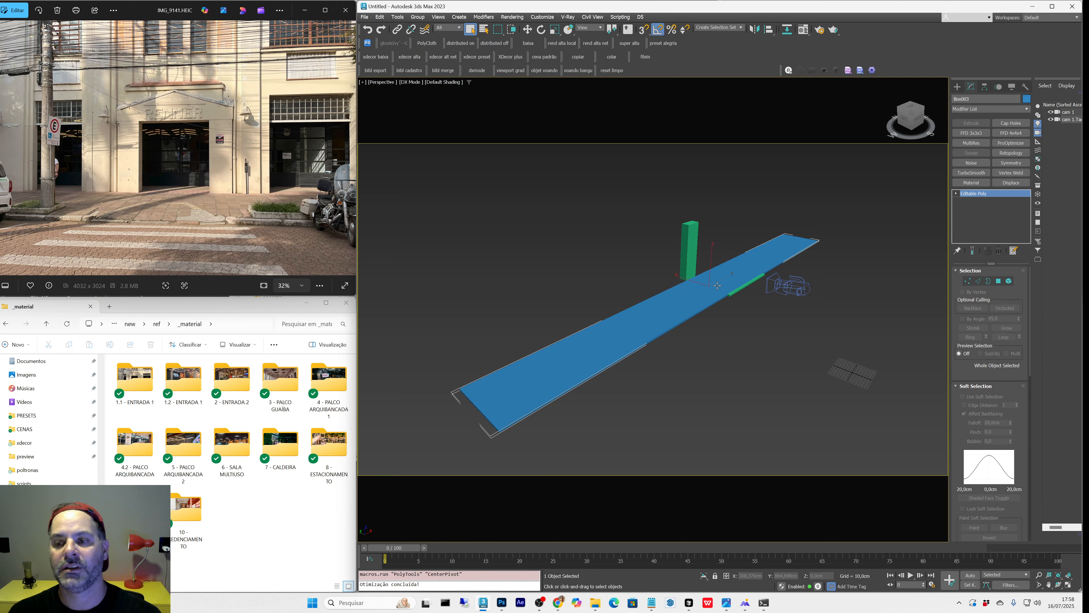
Step: Center the green pillar's pivot, and reset it to the pillar's base with the pivot reset script
scroll(717, 282, "up", 5)
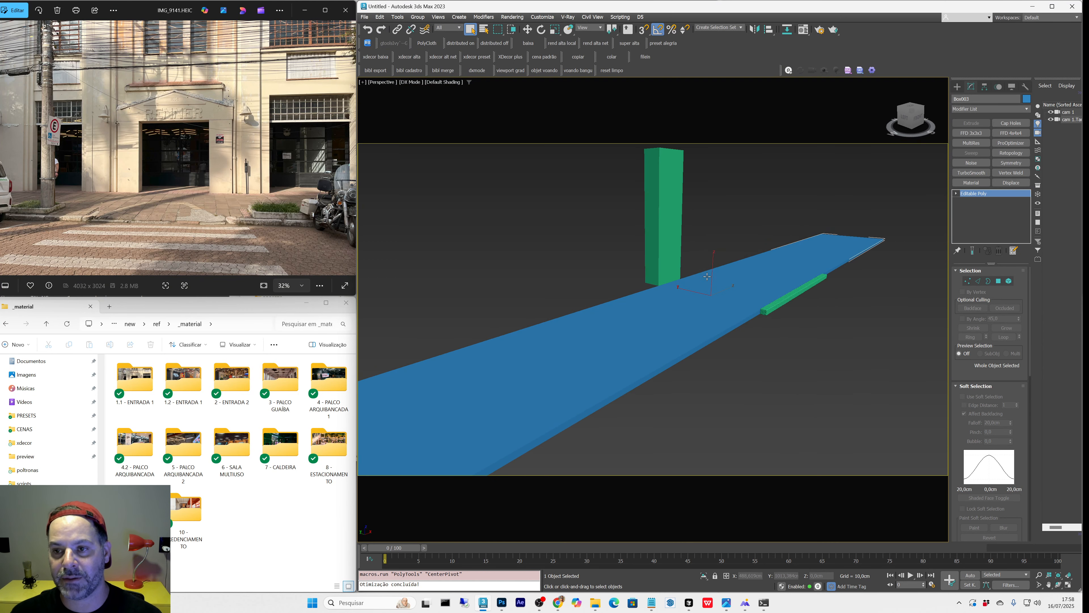
middle_click_drag(743, 297, 720, 273, "alt")
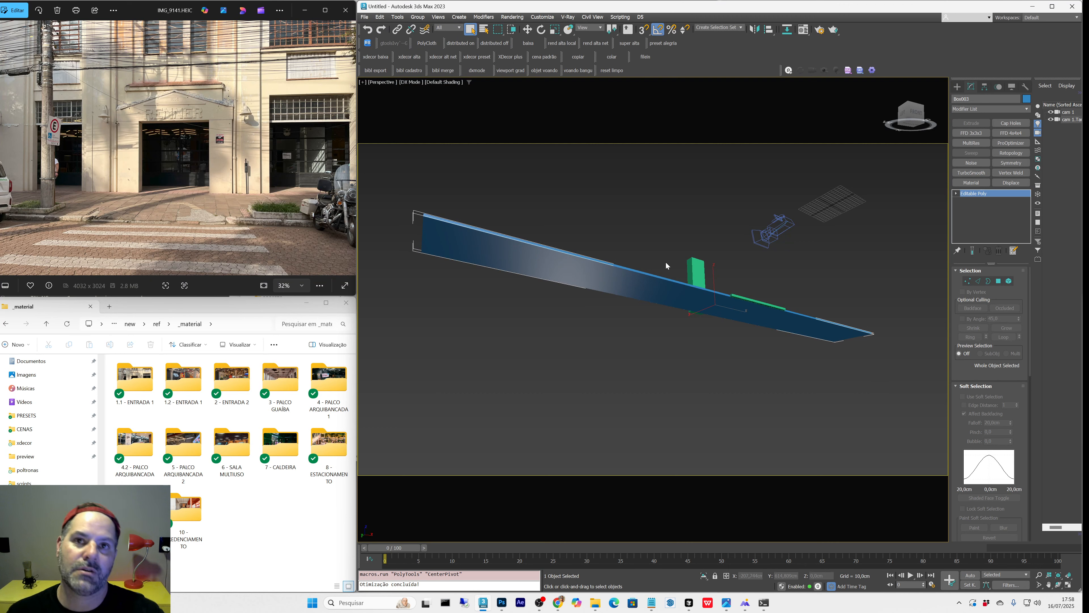
middle_click_drag(687, 307, 692, 337, "alt")
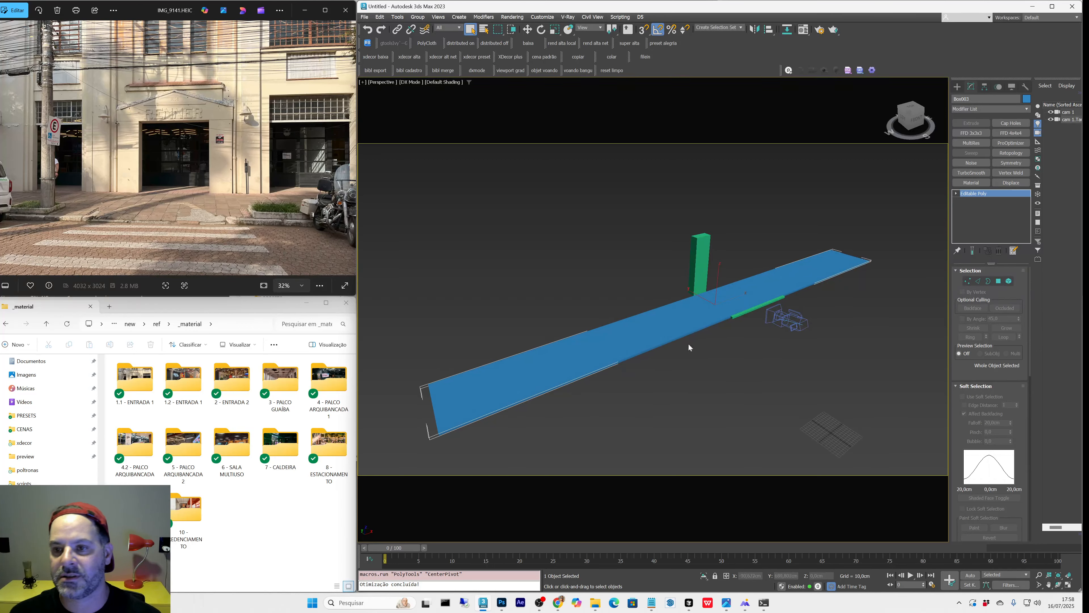
middle_click_drag(716, 339, 701, 320, "alt")
scroll(732, 290, "up", 3)
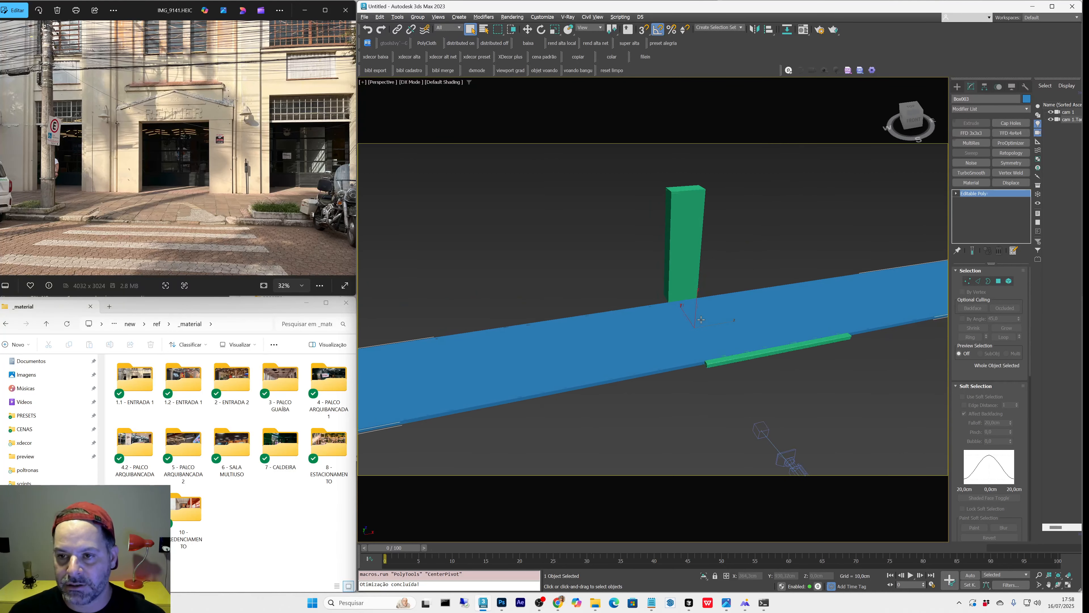
left_click(688, 277)
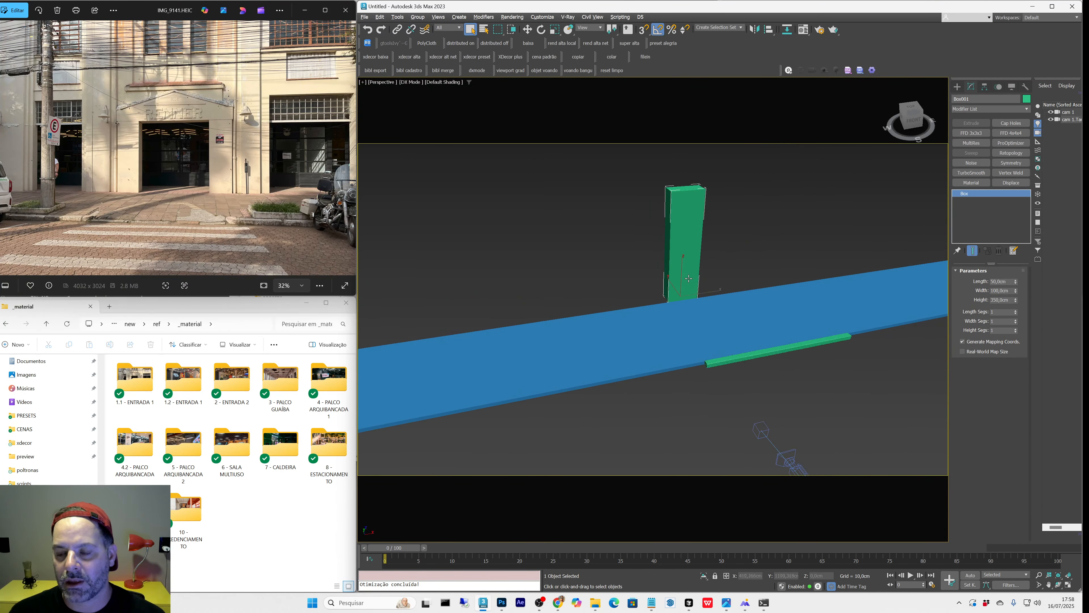
middle_click_drag(687, 277, 669, 249, "alt")
key("alt+c")
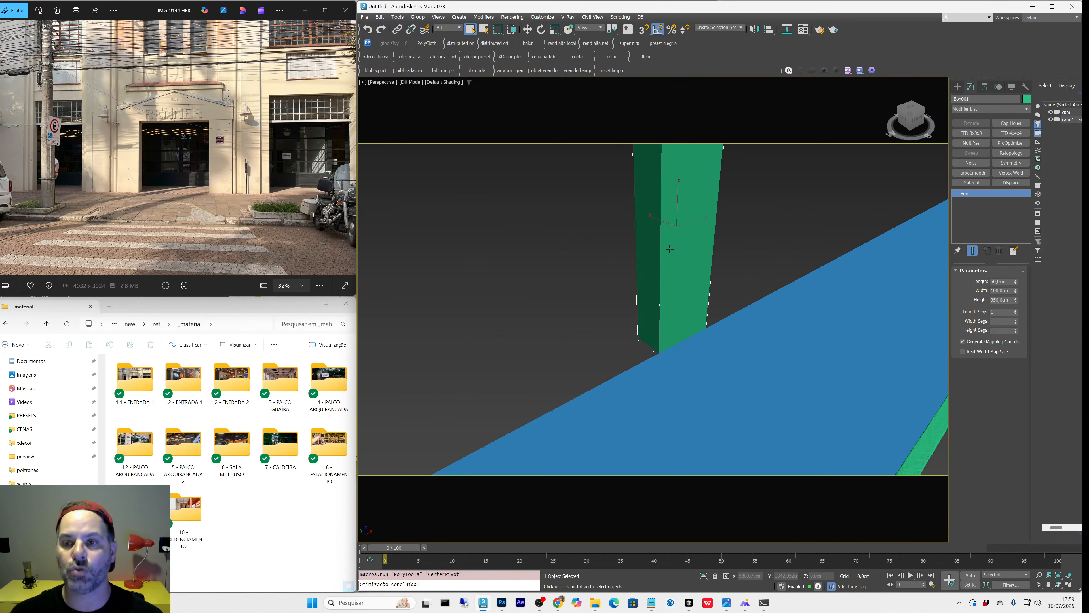
key("alt+p")
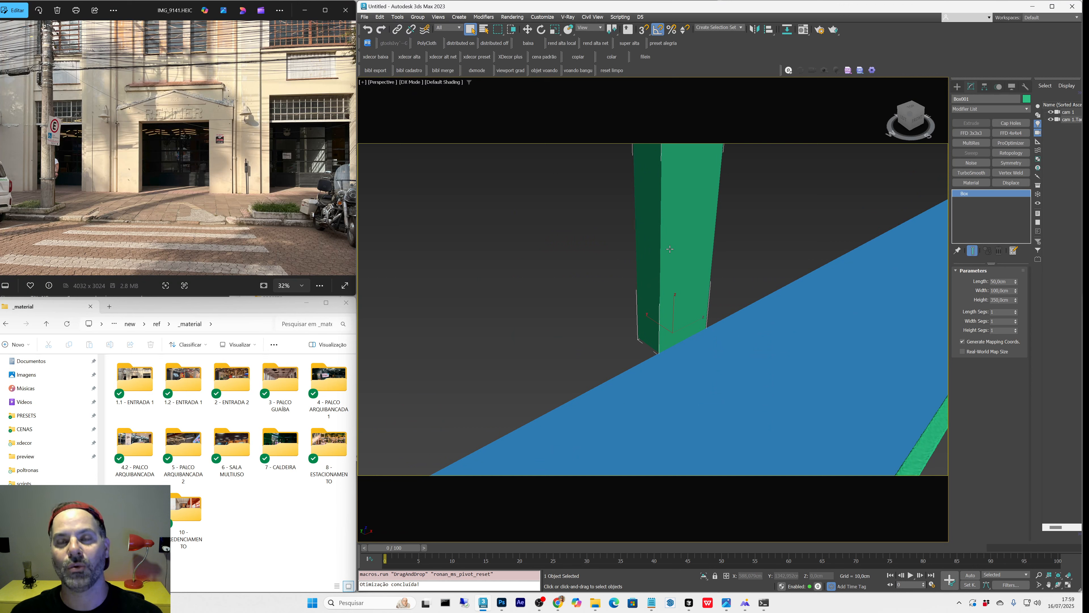
middle_click_drag(696, 326, 666, 316, "alt")
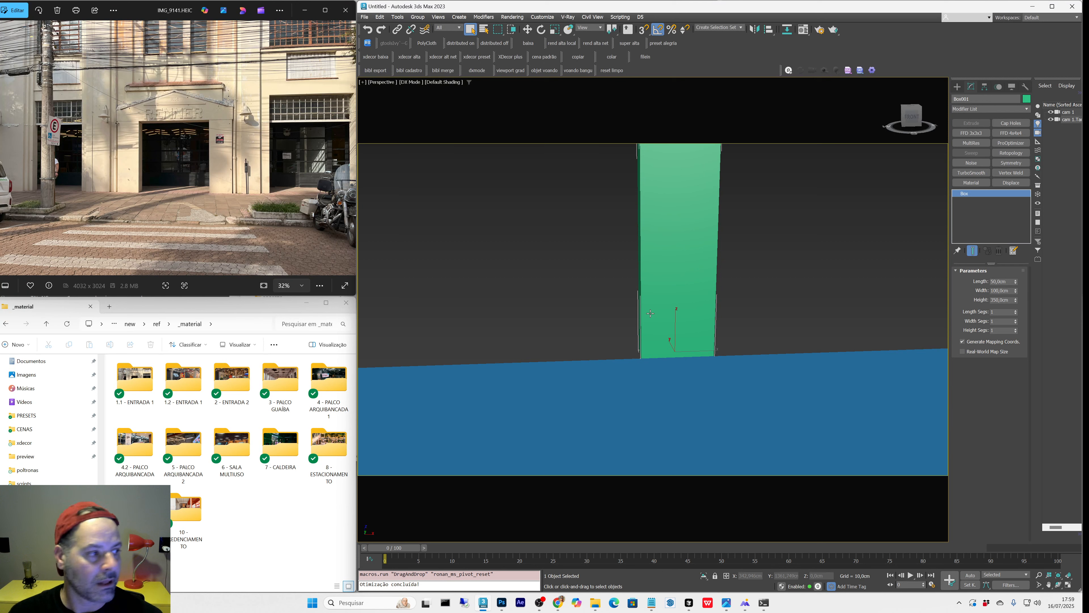
Step: Copy the blue slab backward behind the pillar and snap the copy against the original slab's rear edge
middle_click_drag(687, 345, 678, 374, "alt")
scroll(705, 344, "down", 5)
left_click(678, 375)
key("w")
key("s")
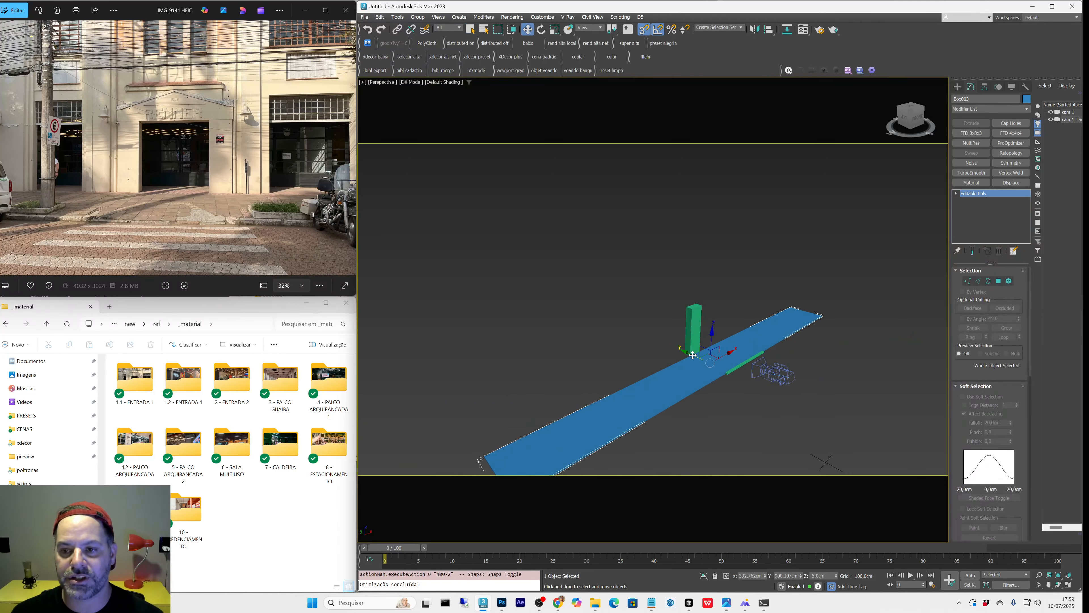
left_click_drag(685, 349, 607, 326, "shift")
left_click(712, 346)
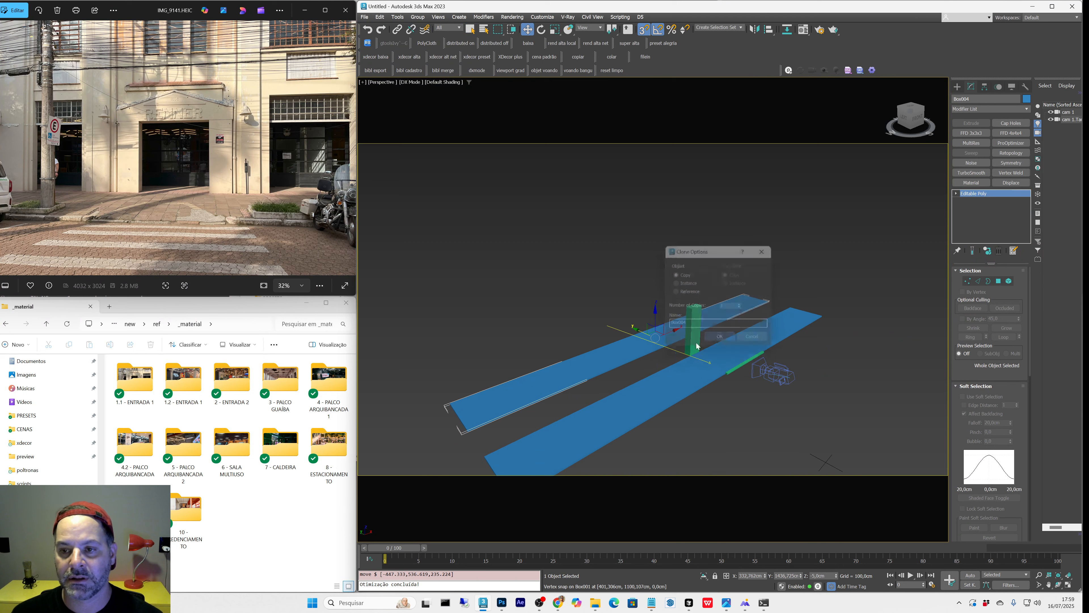
left_click_drag(472, 431, 513, 446)
Step: Change the copied slab's object color to red and deselect it
key("q")
left_click(1026, 100)
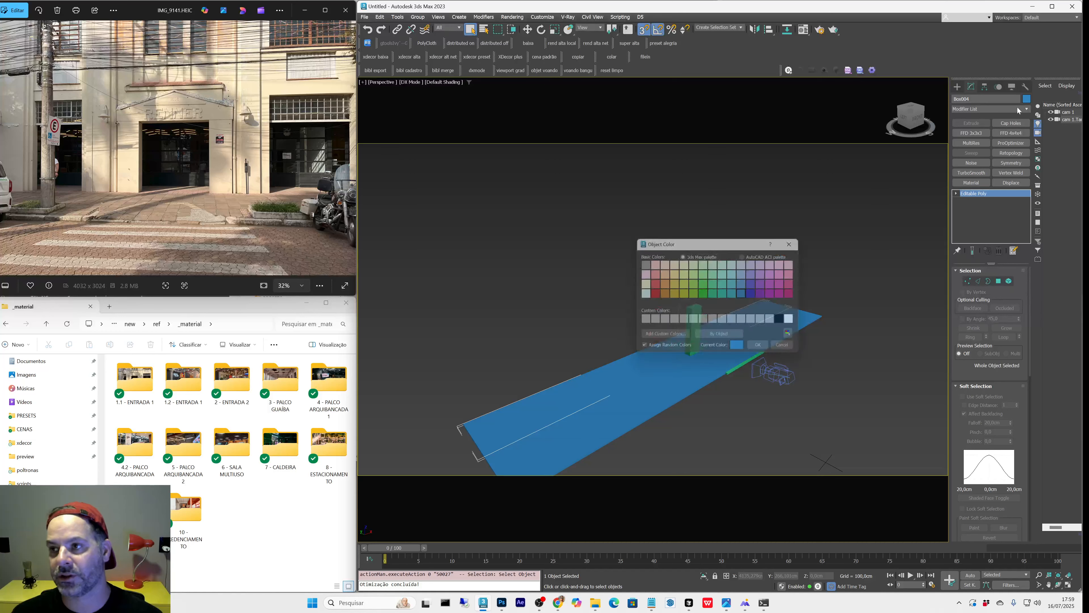
double_click(651, 296)
left_click(660, 314)
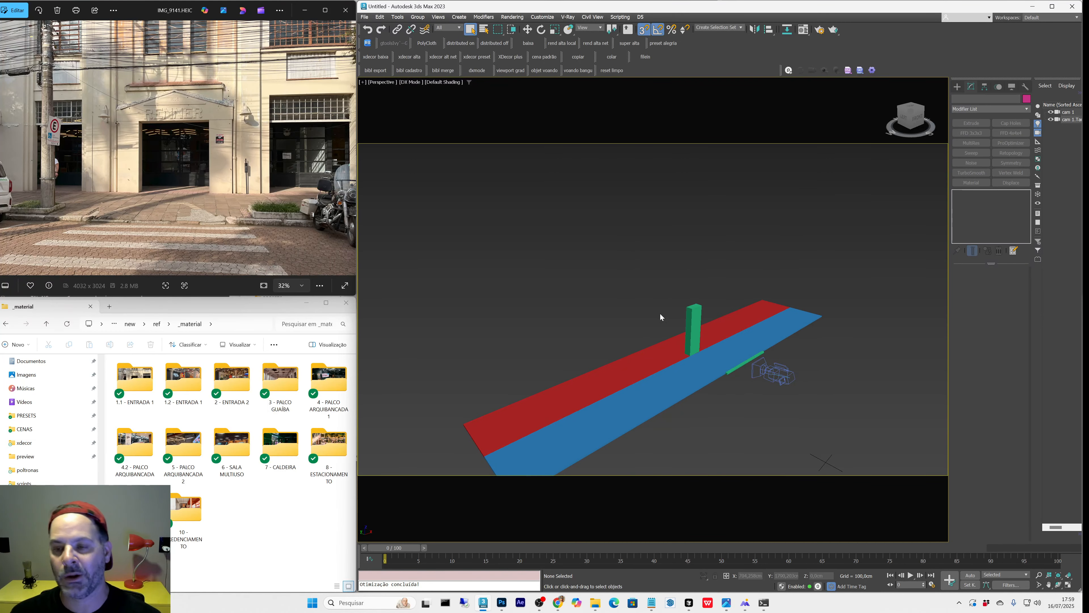
Step: In the camera view, select the green curb at the blue slab's front edge and move it about 9 cm along X
middle_click_drag(696, 329, 676, 332, "alt")
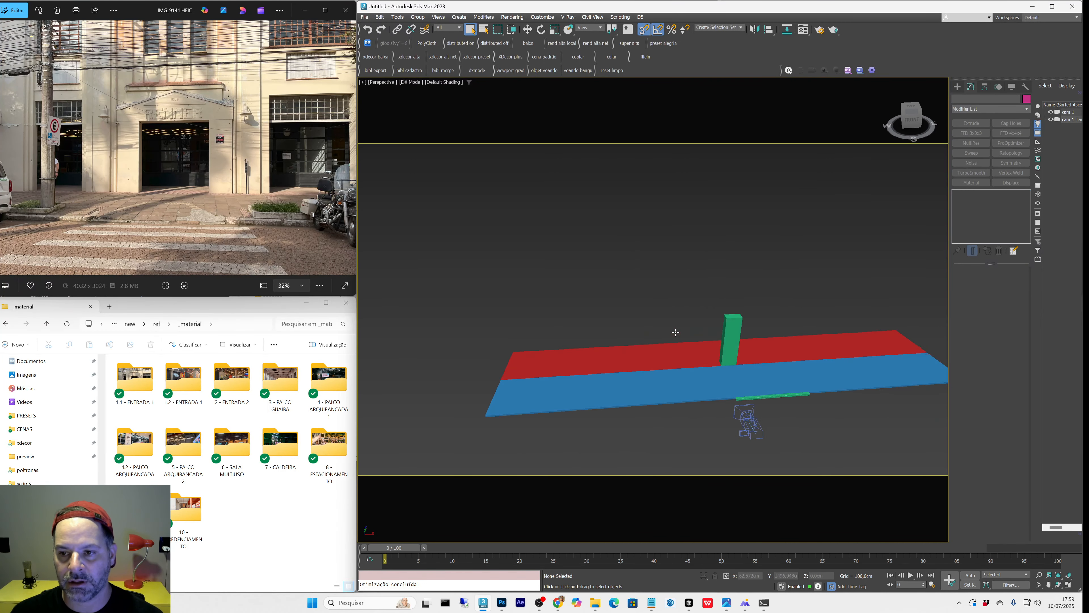
key("c")
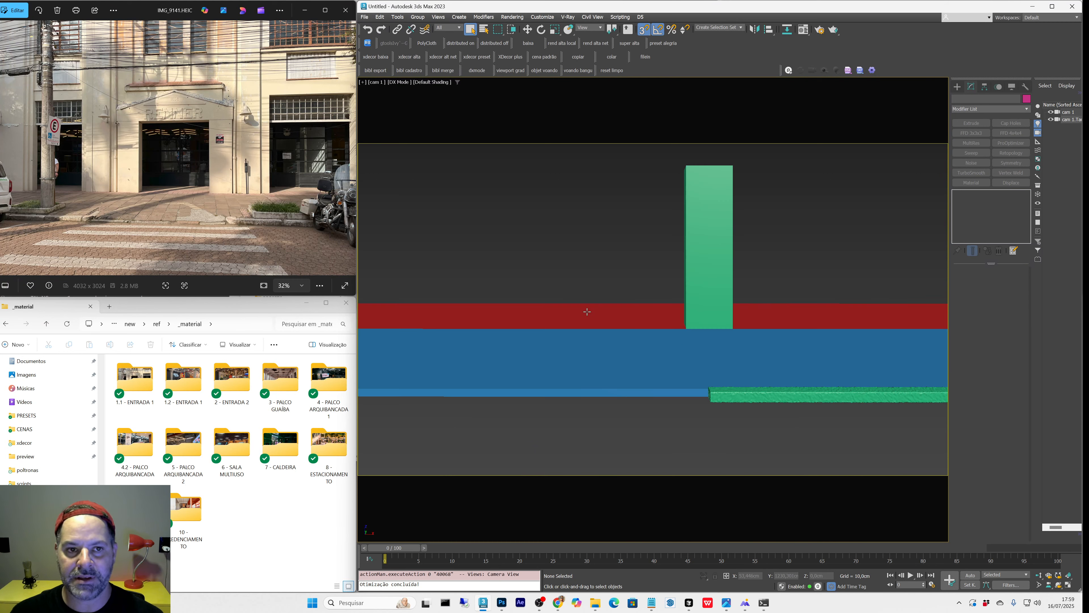
scroll(177, 193, "up", 3)
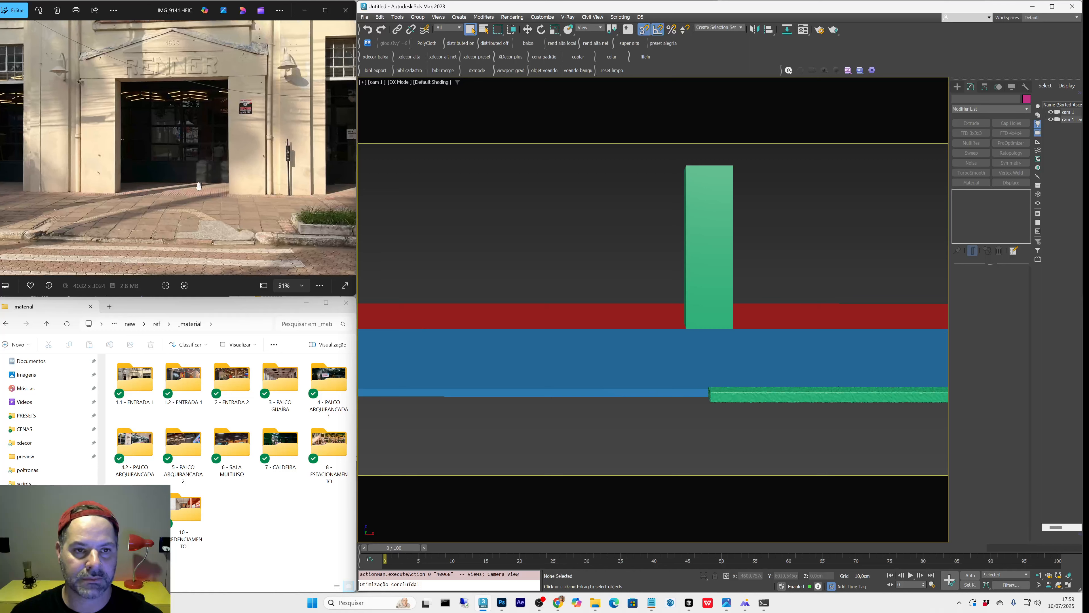
left_click(637, 312)
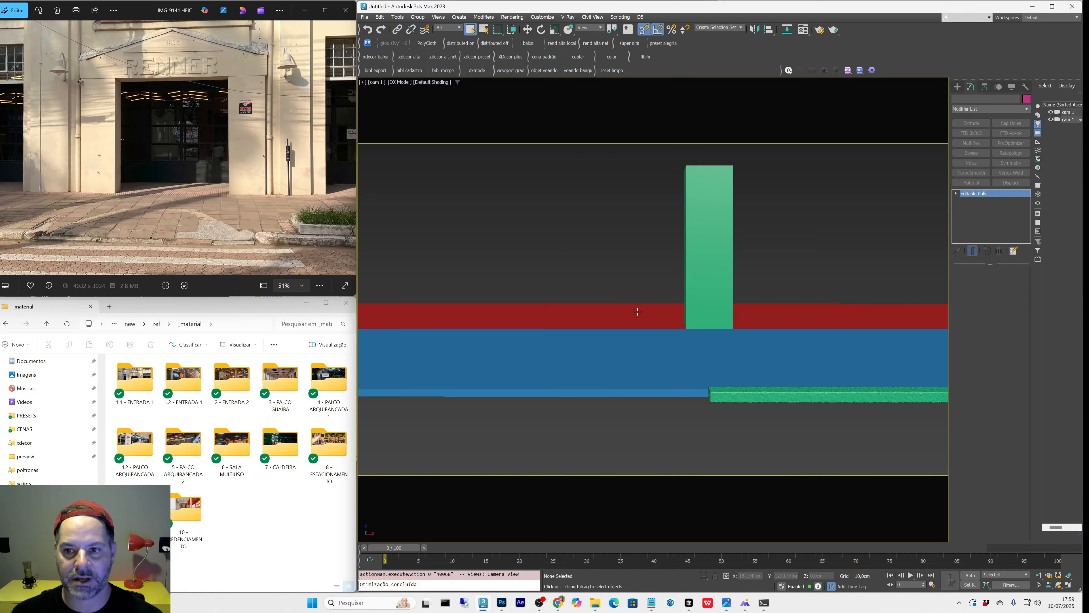
left_click(740, 399)
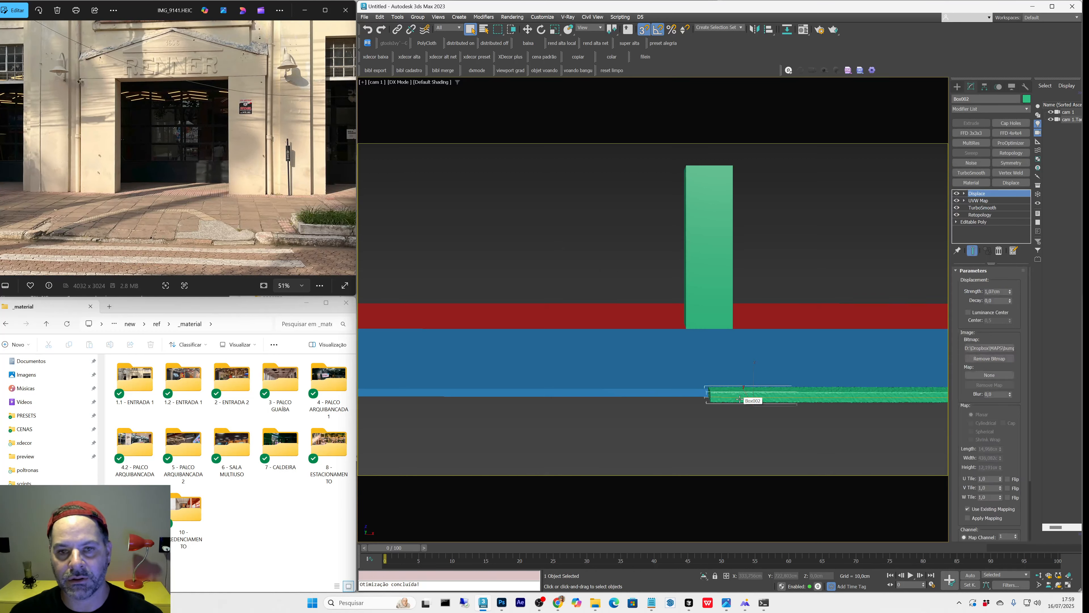
key("w")
key("s")
left_click_drag(778, 405, 787, 405)
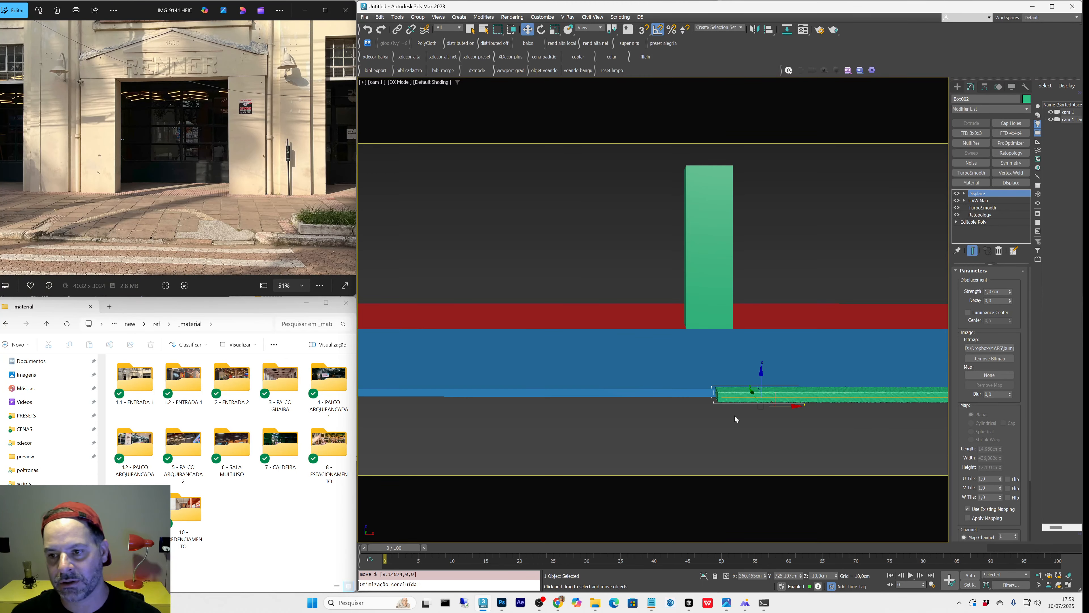
Step: Move the green curb about 101 cm along X in the top view, then back about 19 cm in the camera view
key("t")
key("z")
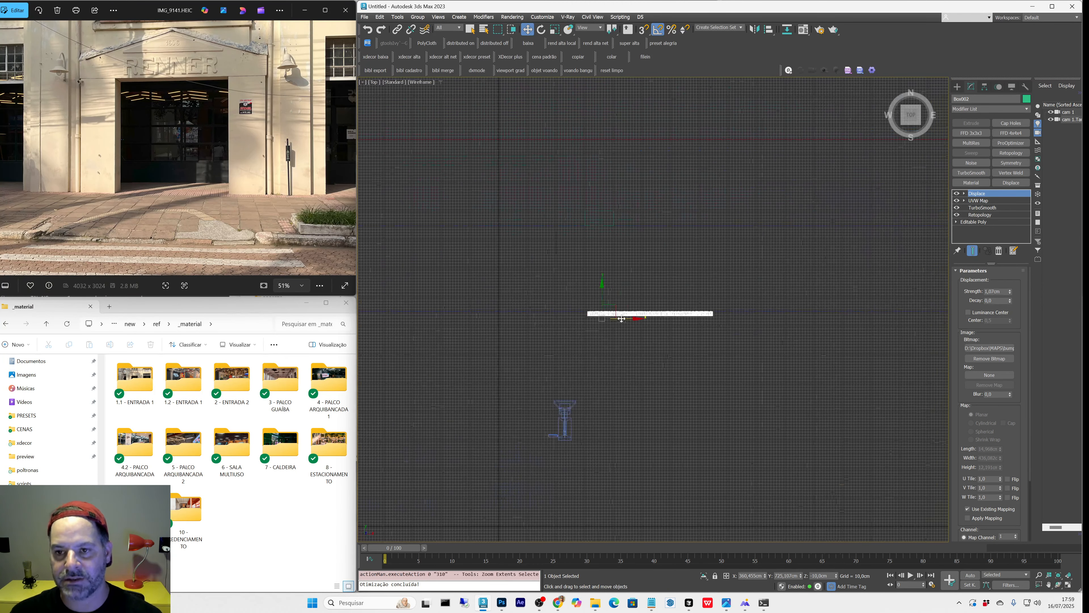
left_click_drag(623, 315, 650, 316)
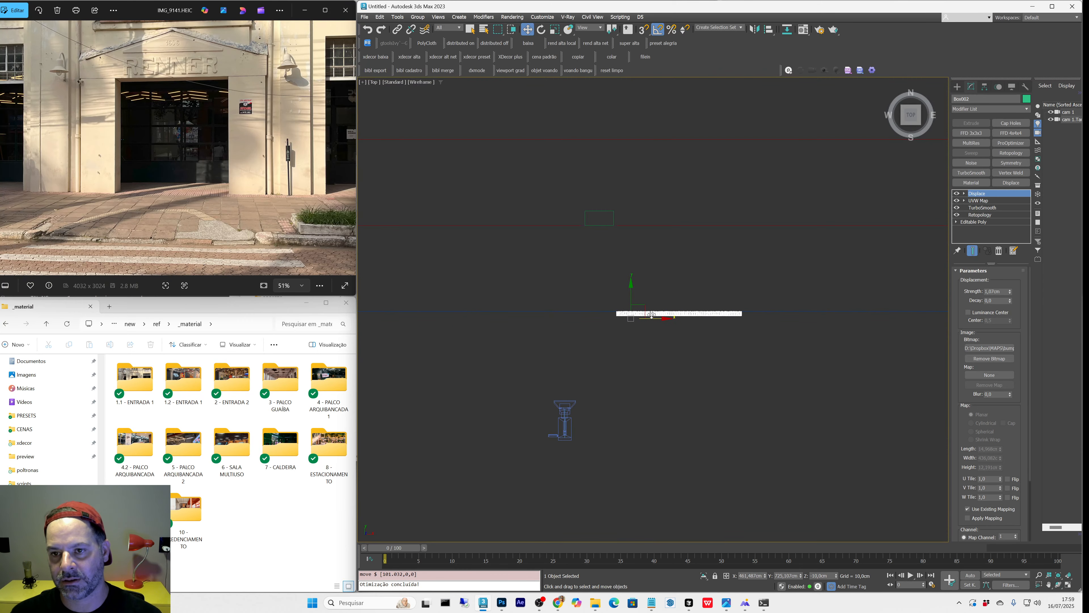
key("c")
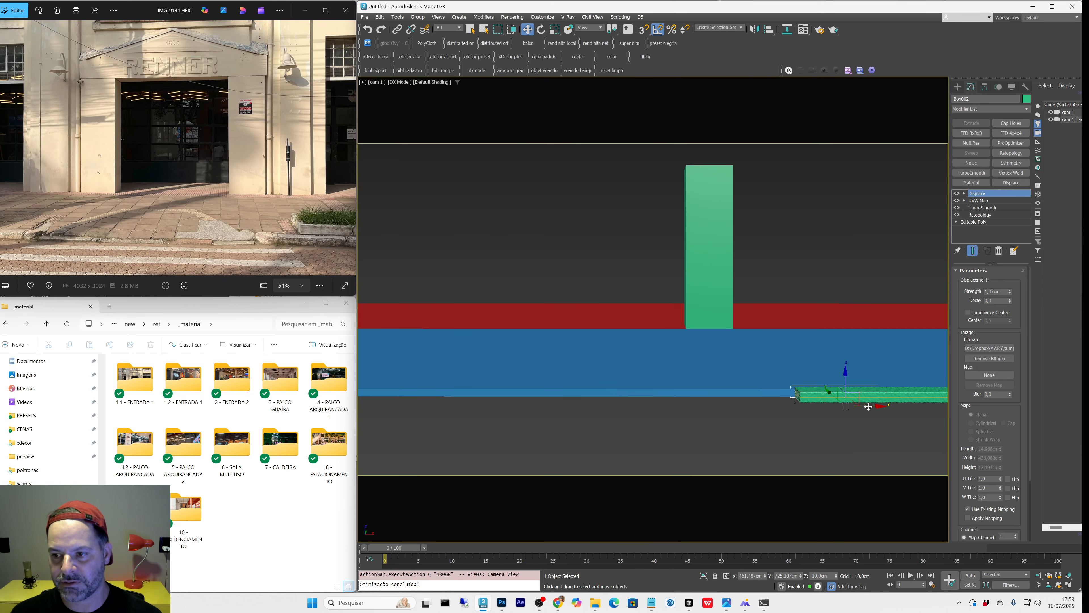
left_click_drag(869, 401, 853, 401)
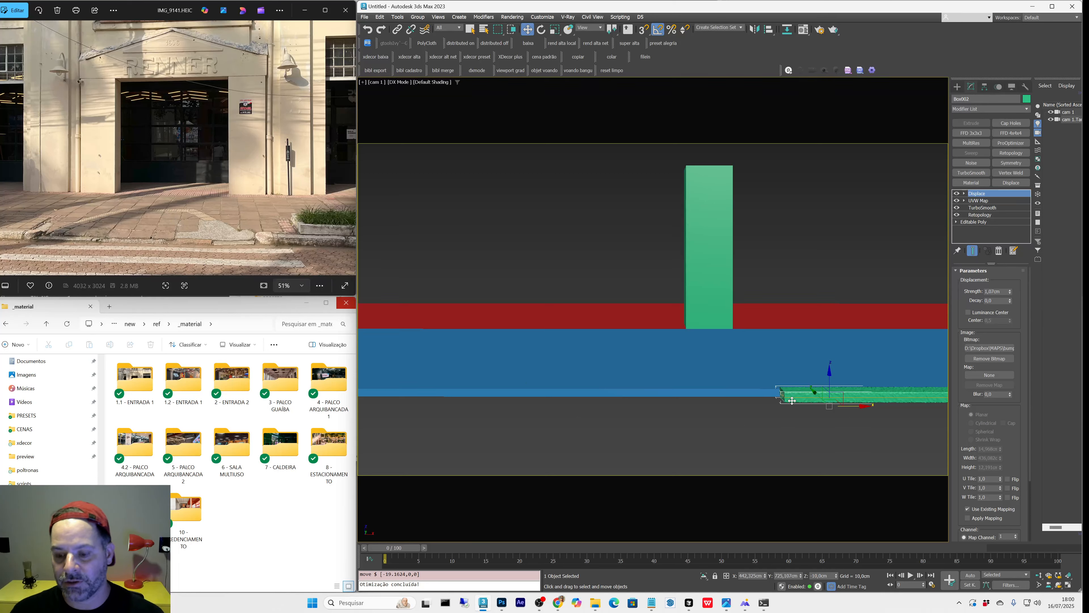
Step: Show the end of the green curb up close in a perspective view and disable its Displace modifier
key("p")
middle_click_drag(655, 296, 622, 302)
key("q")
scroll(642, 339, "up", 3)
left_click(957, 194)
scroll(621, 299, "up", 3)
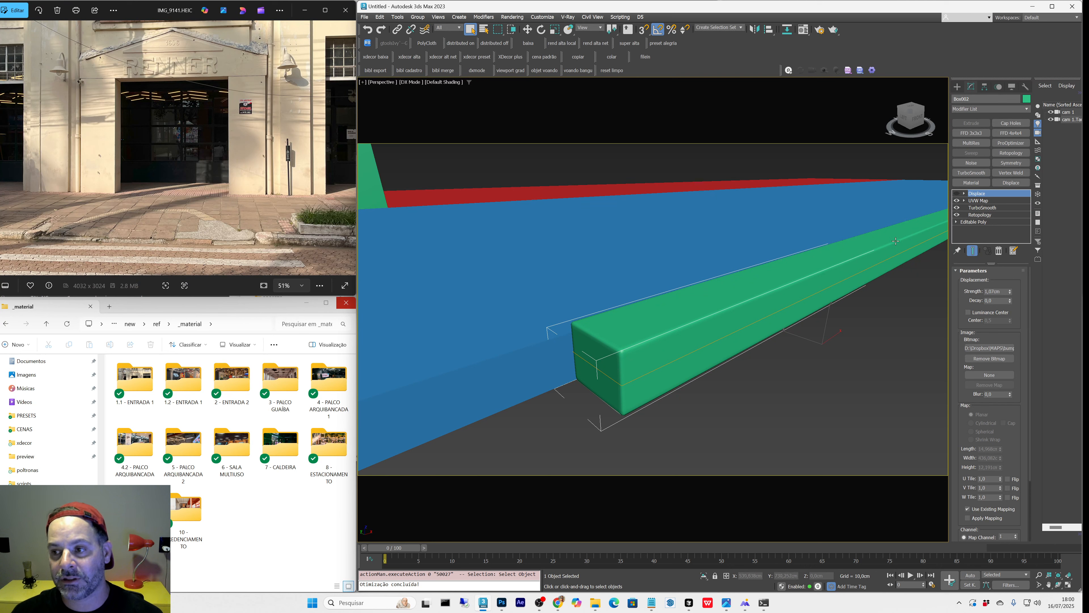
Step: Open the Material Editor and place it beside the end of the green curb
left_click(803, 29)
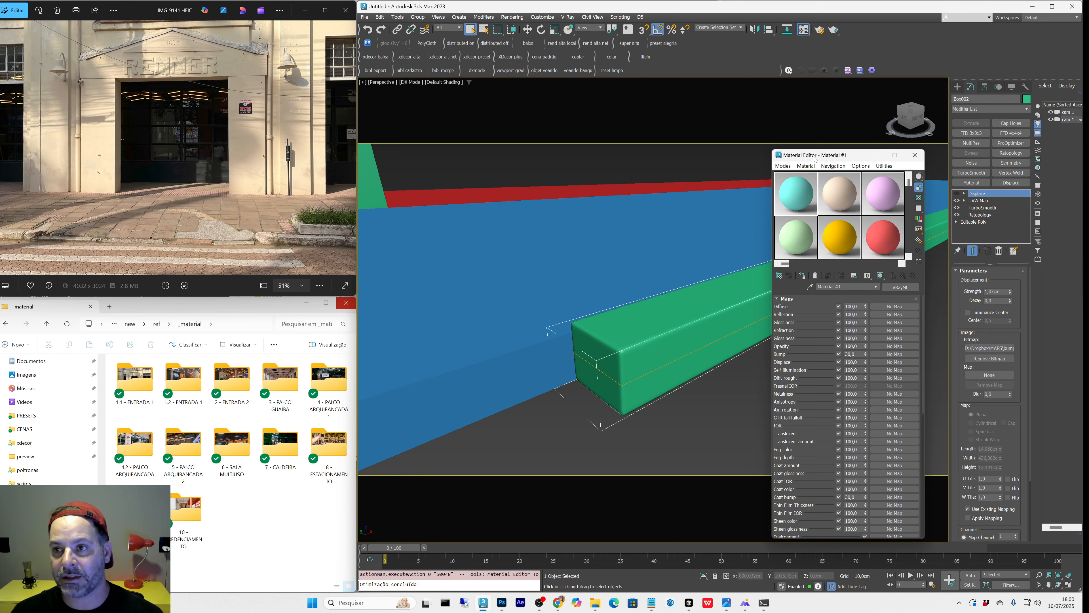
left_click_drag(815, 159, 736, 101)
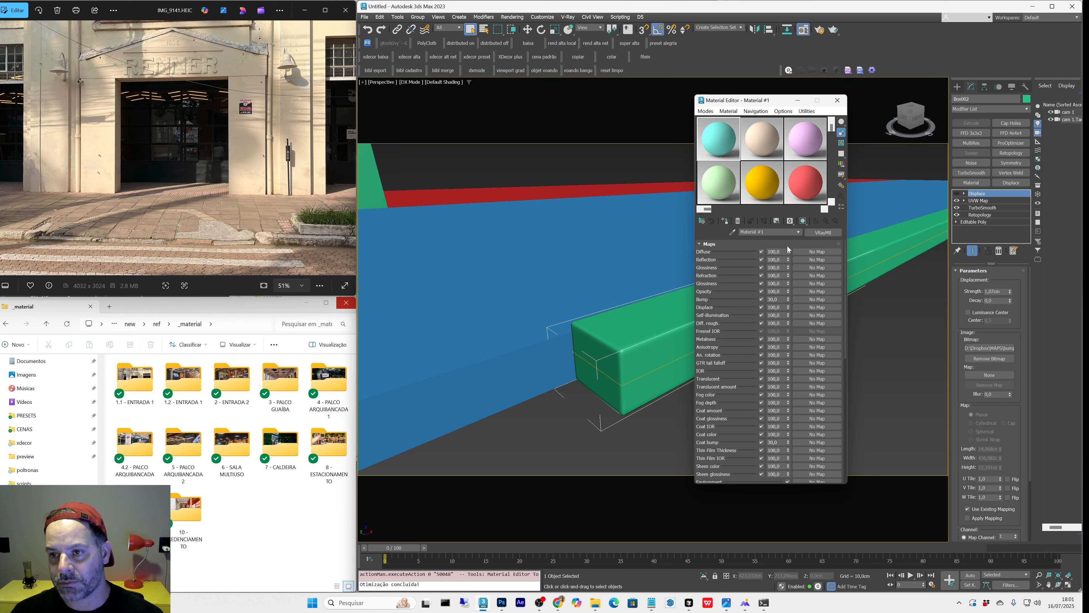
left_click(916, 228)
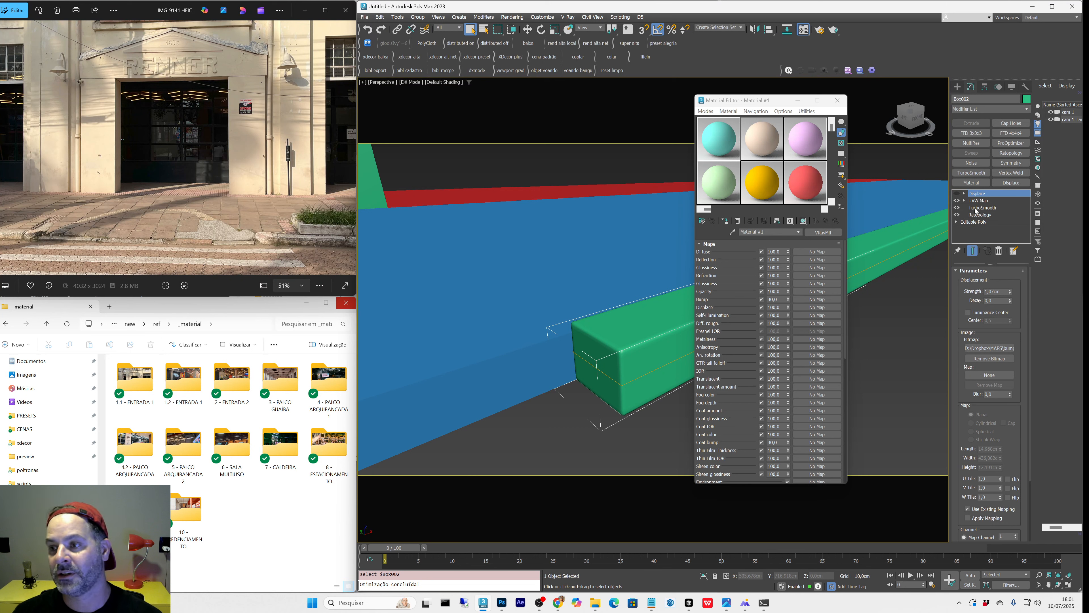
Step: Check the curb's UVW Map settings and re-enable its Displace modifier
left_click(982, 201)
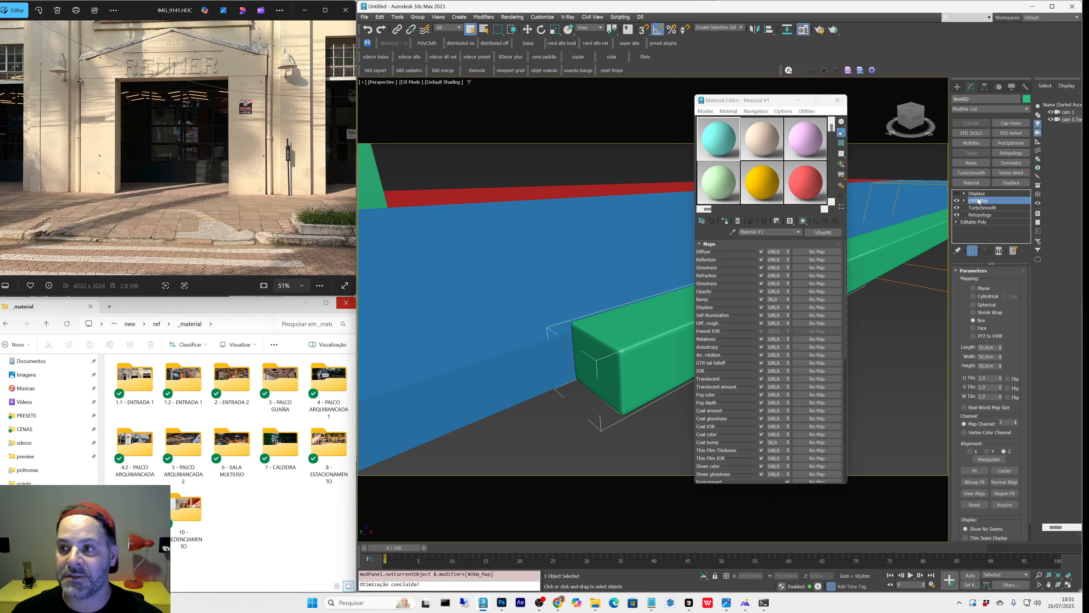
left_click(977, 194)
key("w")
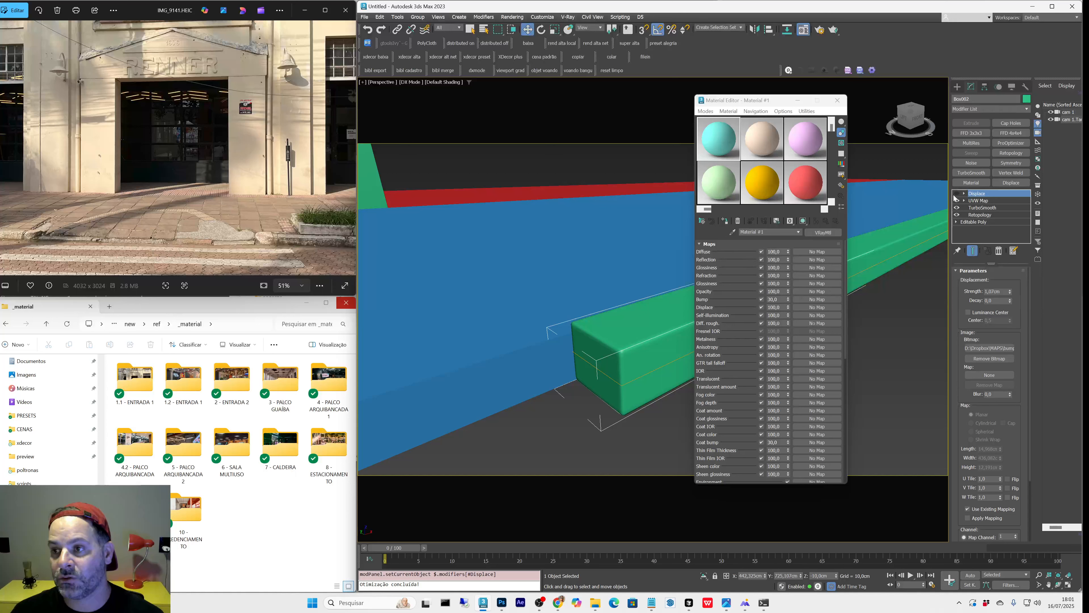
left_click(957, 194)
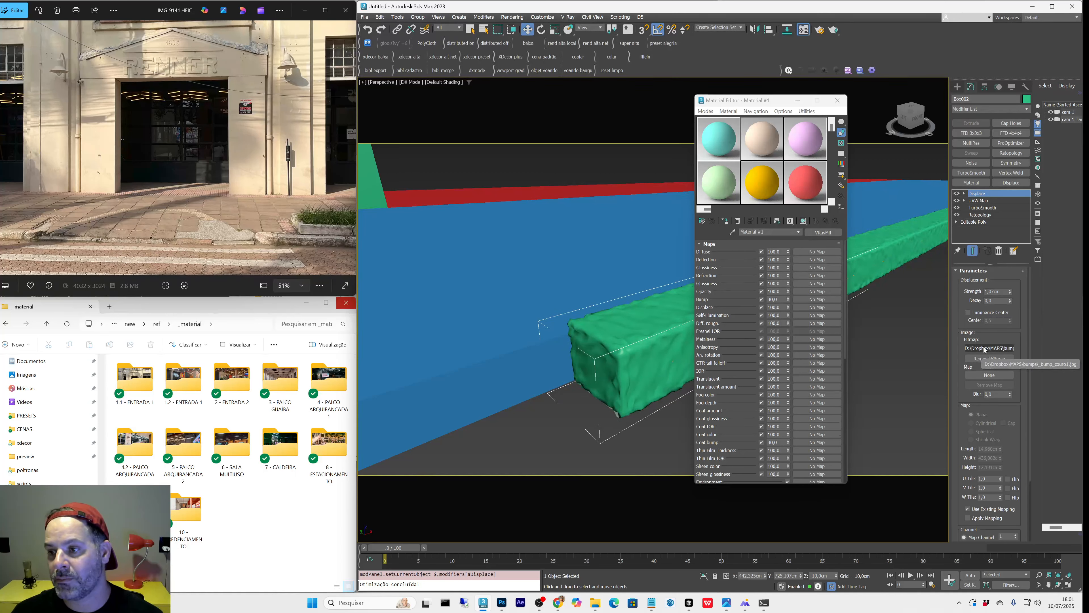
Step: Load the curb's Displace bitmap into the third Material Editor slot and inspect its image up close
left_click_drag(985, 349, 813, 142)
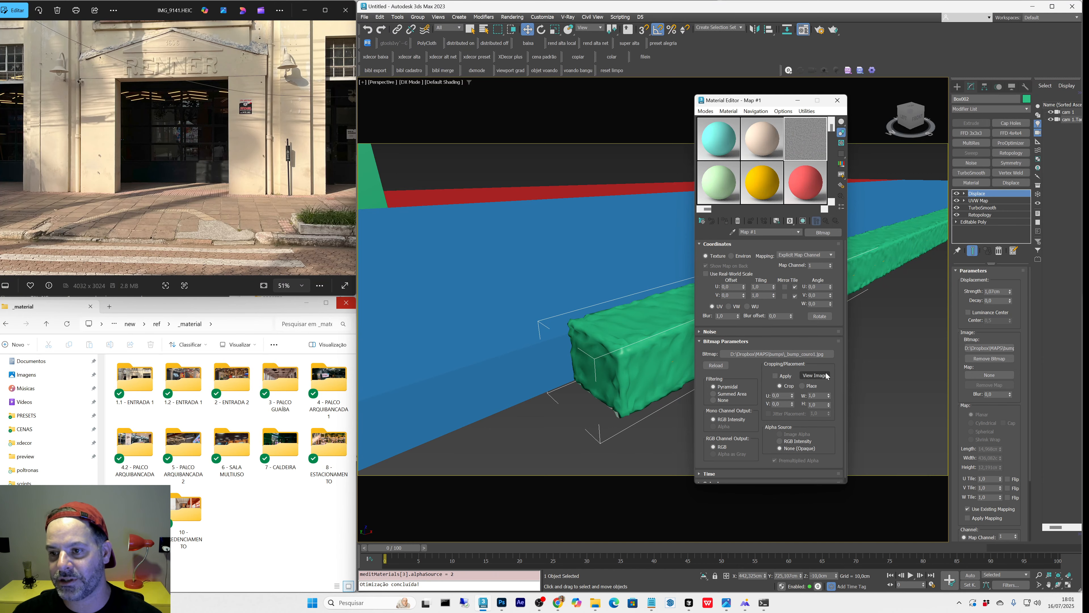
left_click(815, 375)
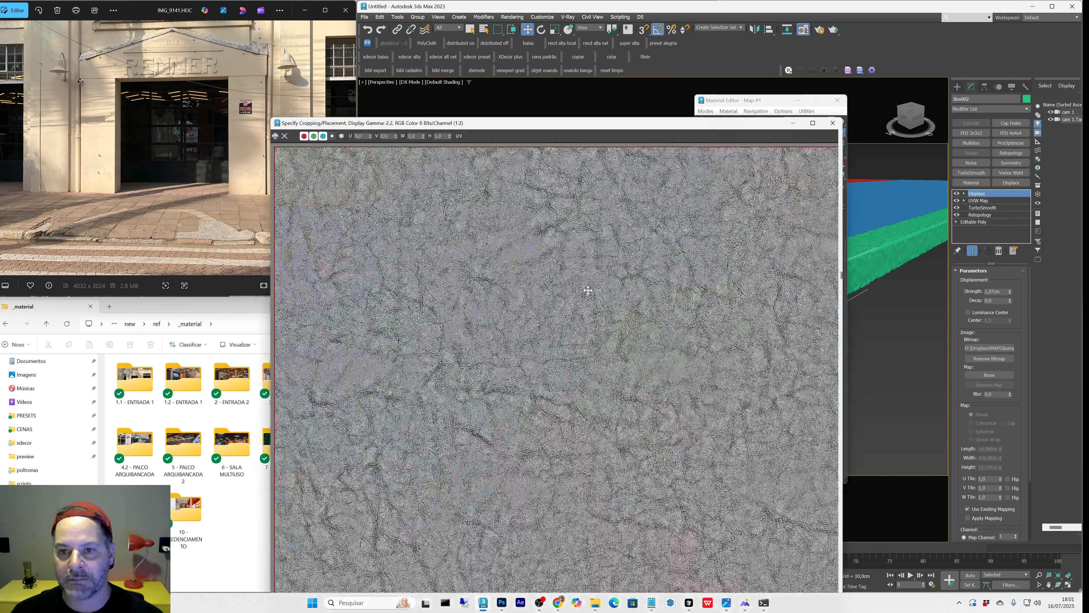
scroll(599, 280, "up", 2)
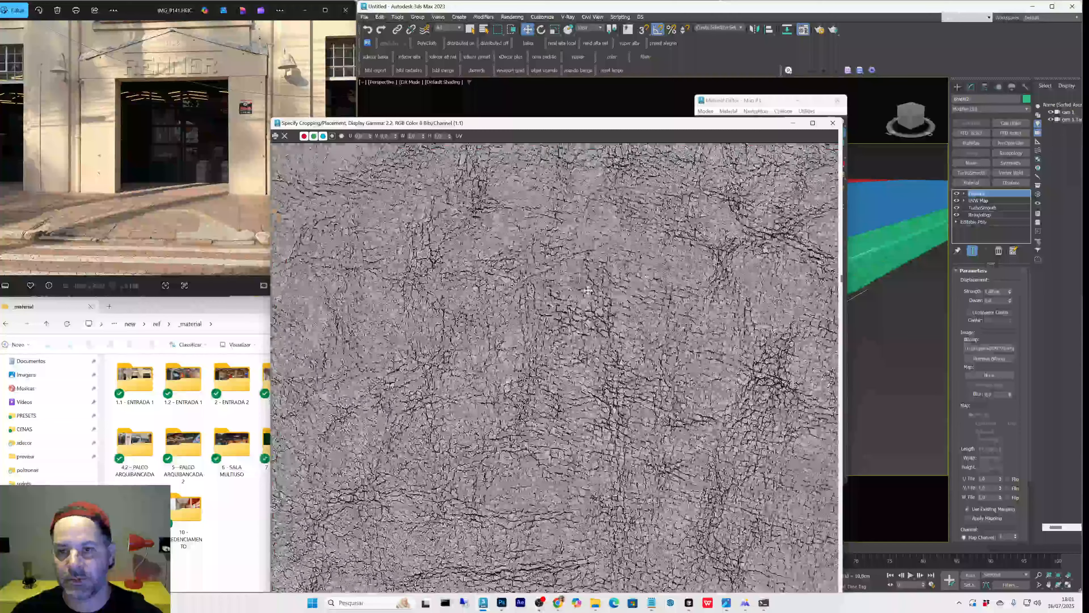
left_click(833, 123)
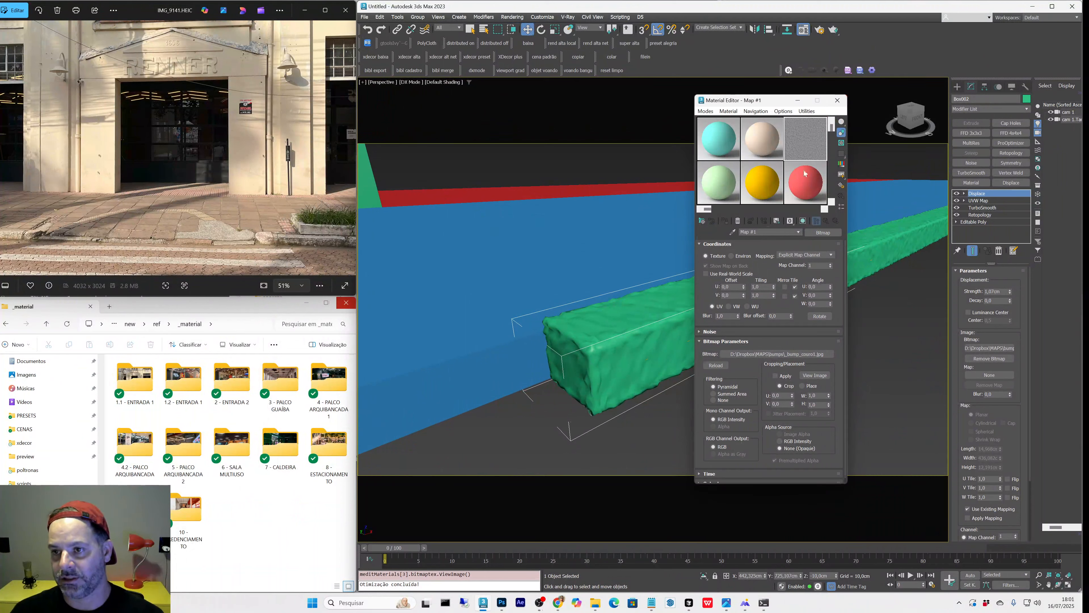
Step: Try to display the bitmap on the curb, and assign the yellow material to the curb
left_click(803, 221)
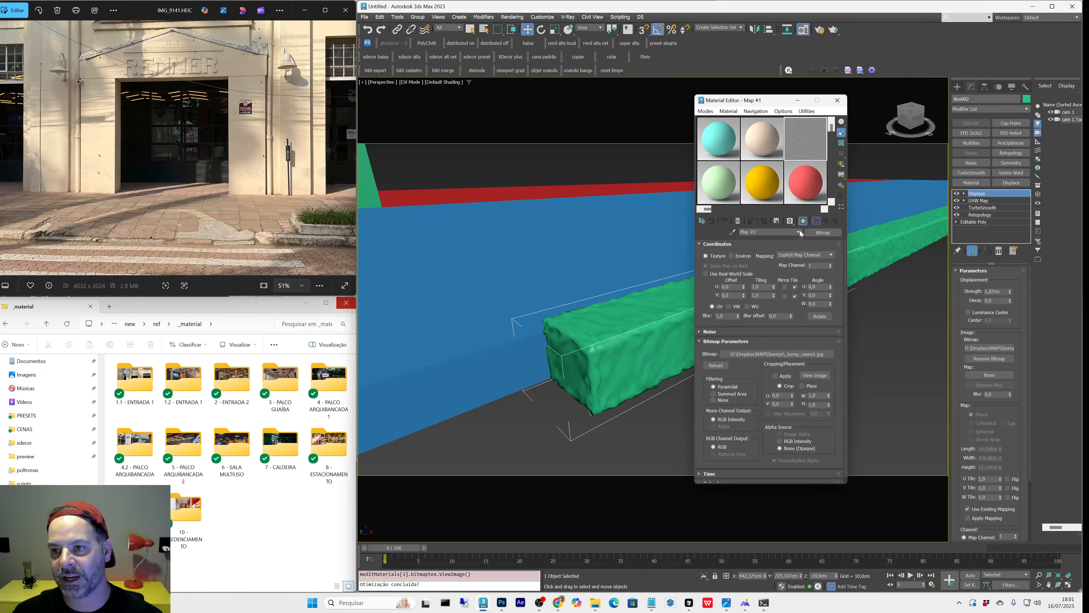
left_click(682, 304)
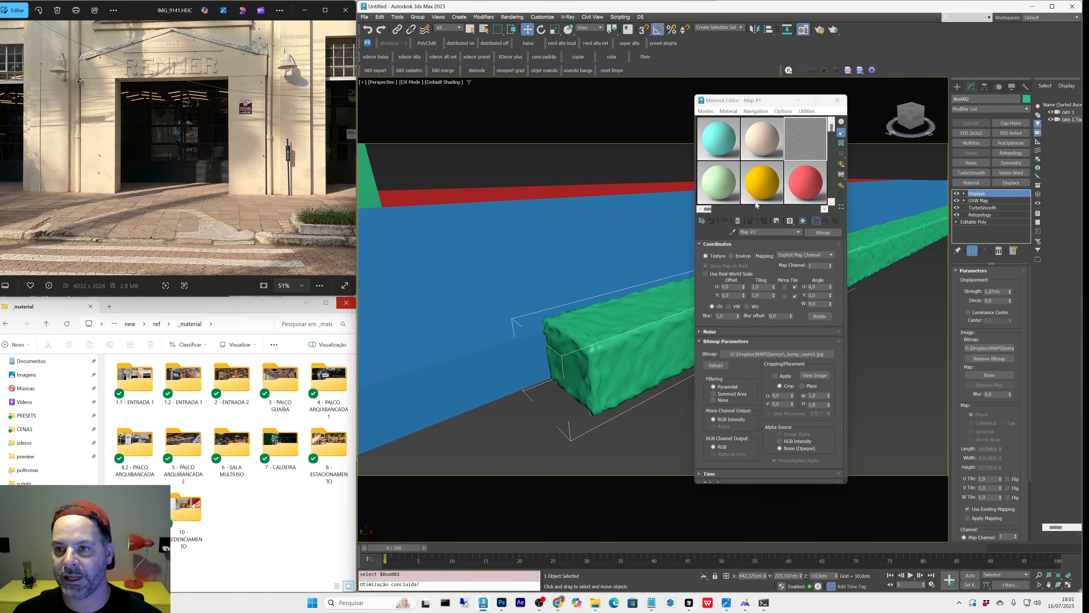
left_click_drag(756, 205, 683, 303)
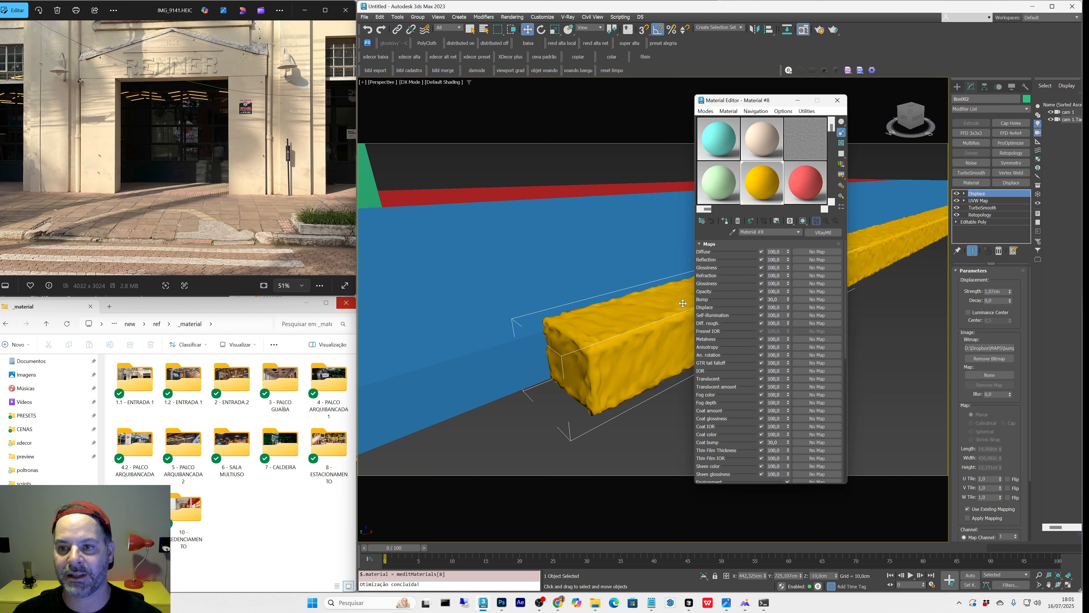
Step: Paste a copy of the displacement bitmap into the yellow material's Diffuse map and display it on the curb in the viewport
left_click(791, 154)
right_click(824, 233)
left_click(835, 246)
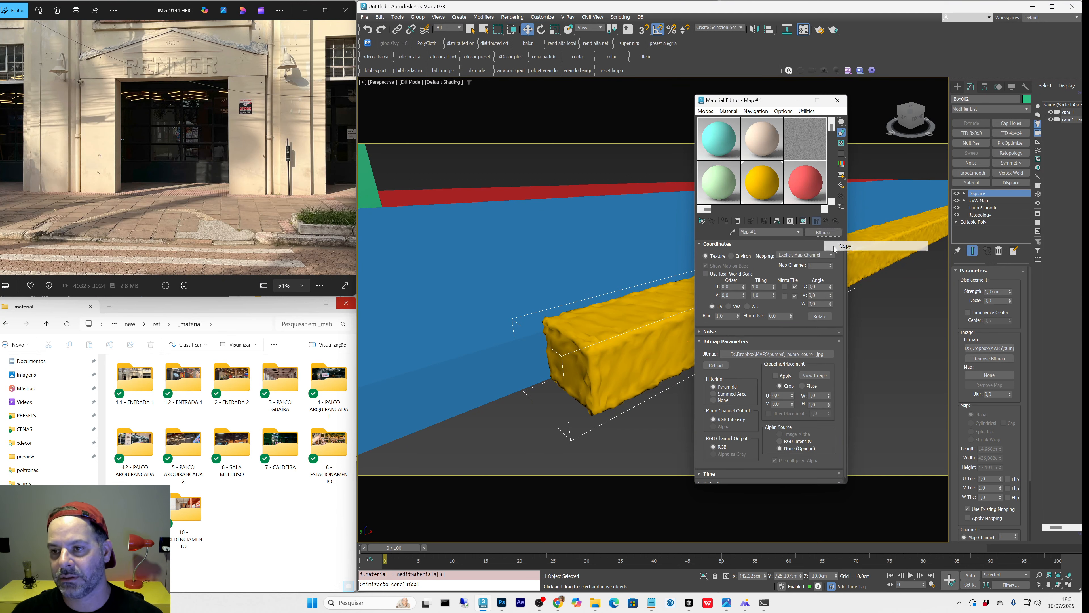
left_click(763, 182)
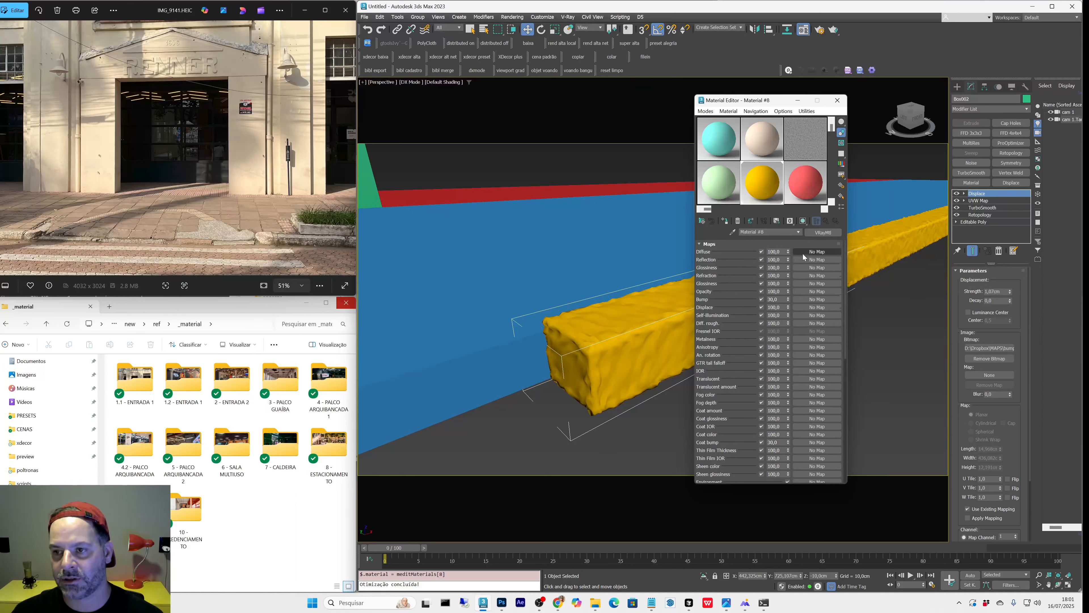
right_click(803, 253)
left_click(819, 262)
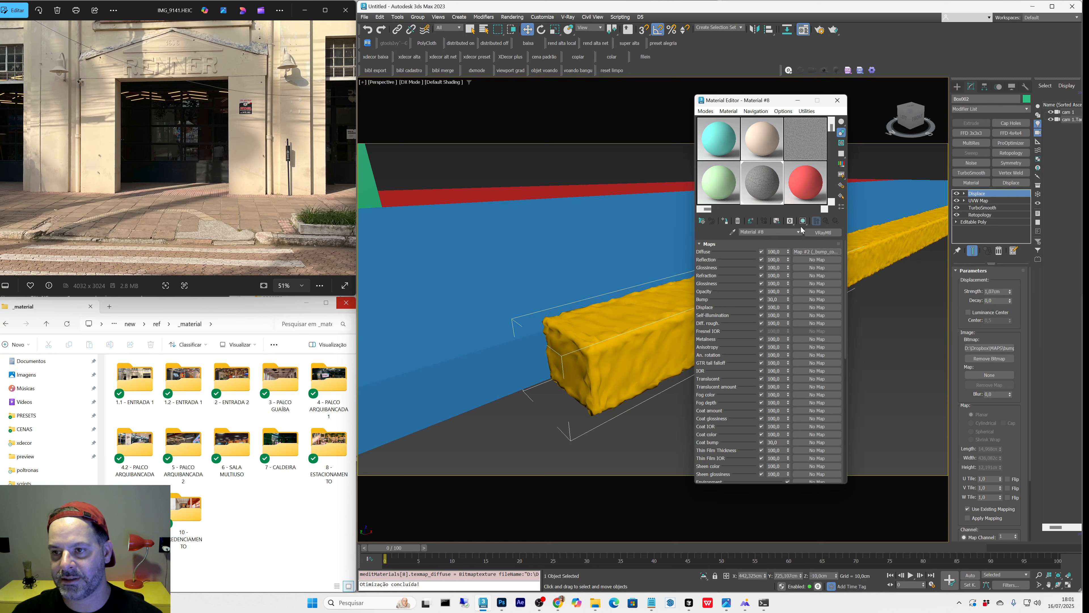
left_click(804, 222)
scroll(631, 347, "up", 3)
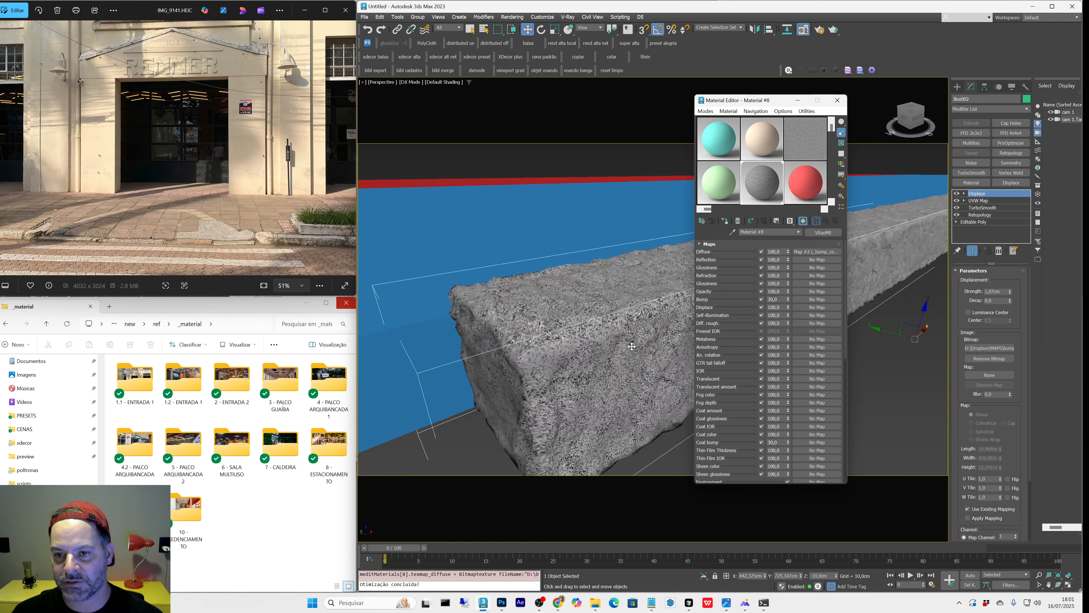
scroll(629, 318, "down", 4)
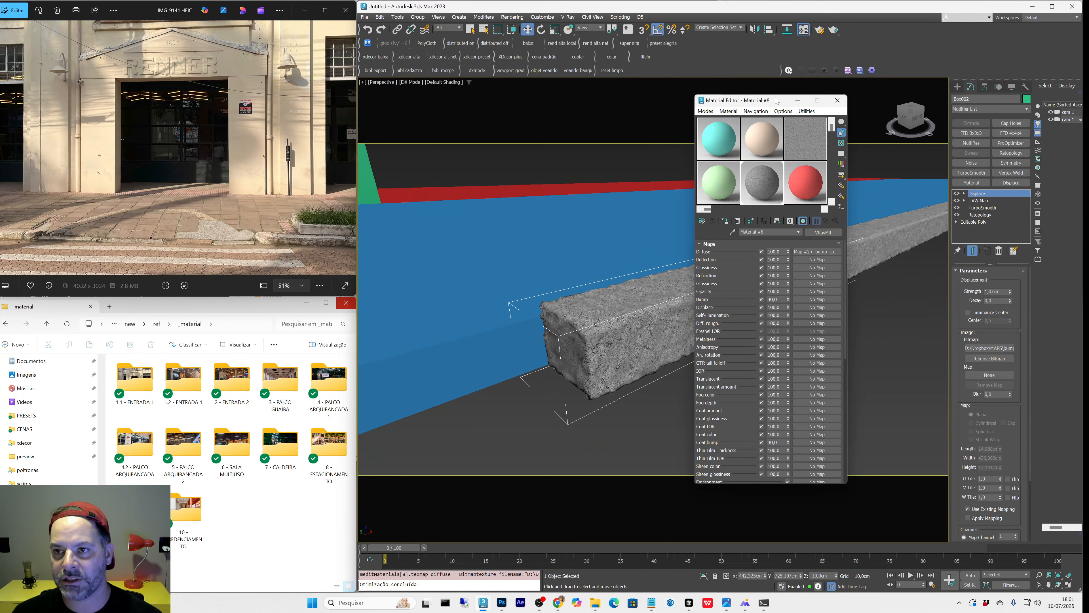
left_click_drag(776, 101, 622, 193)
key("e")
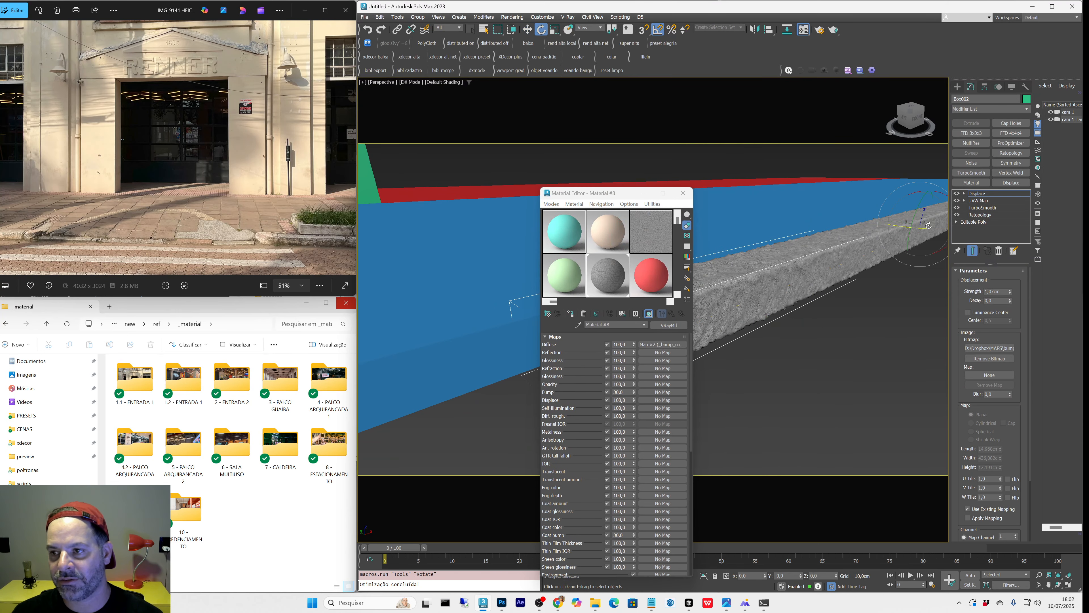
key("r")
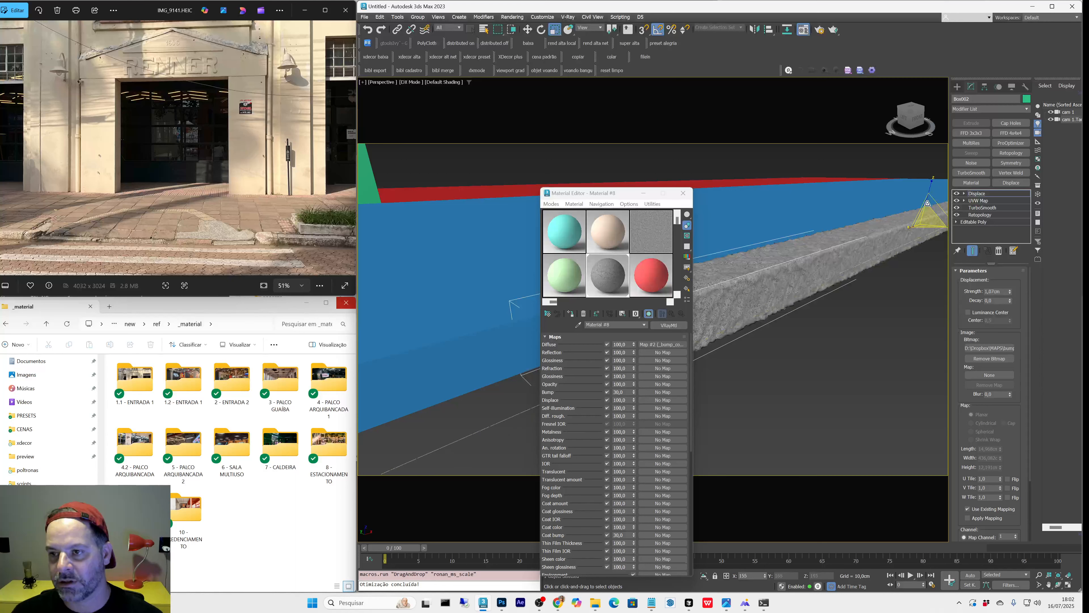
key("ctrl+z")
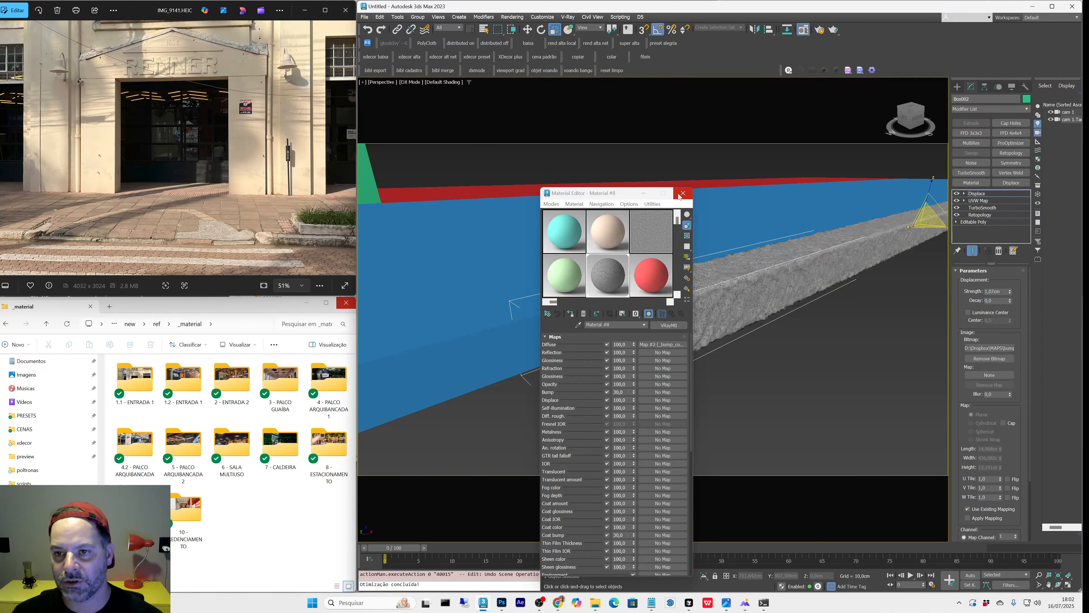
Step: Assign the red material to the curb and close the Material Editor
left_click(651, 275)
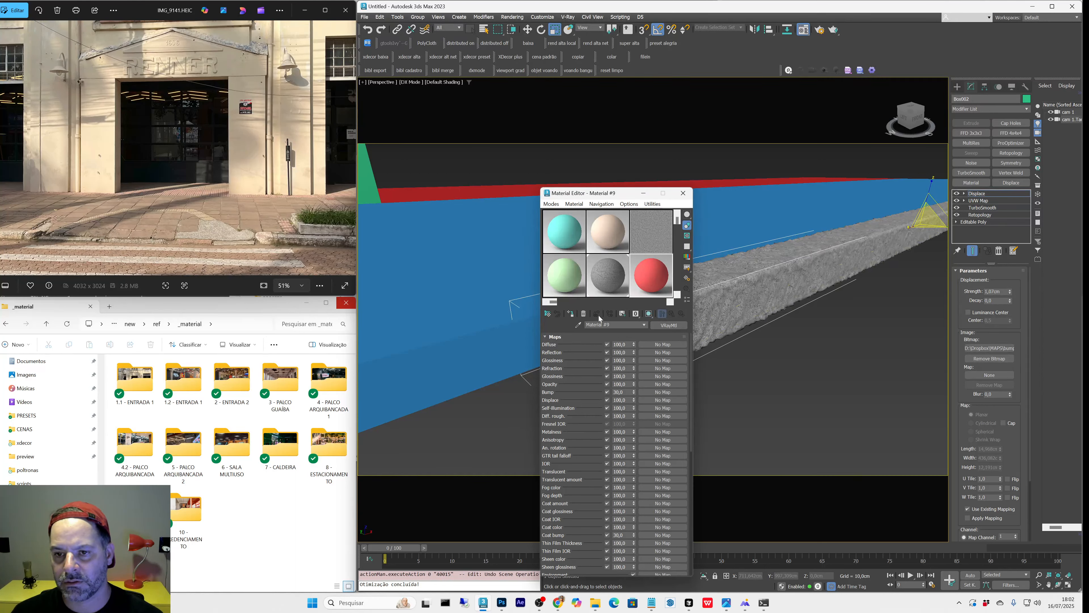
left_click(570, 314)
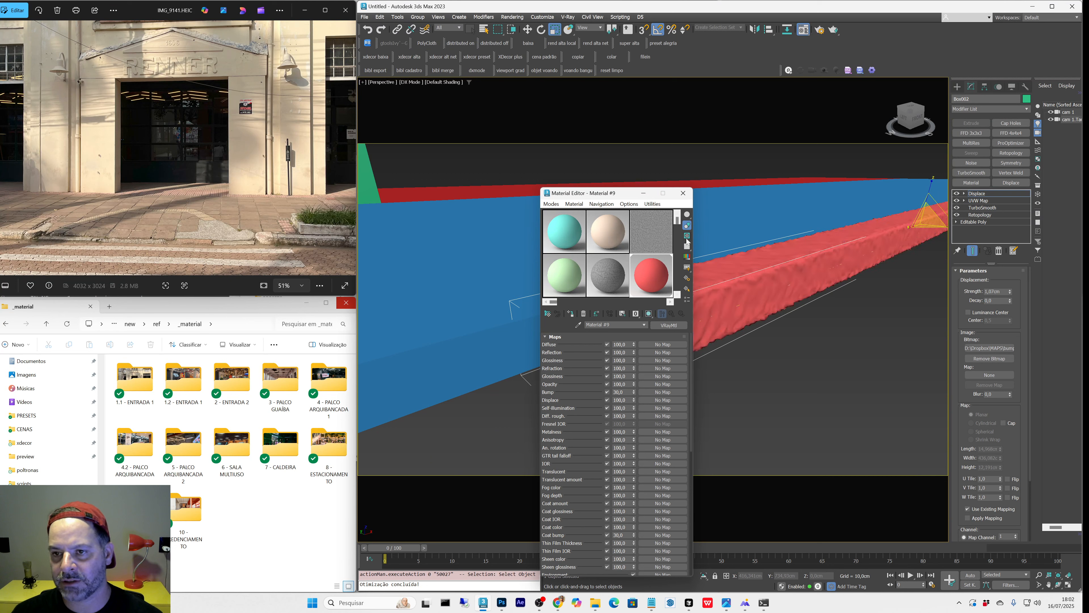
left_click(683, 193)
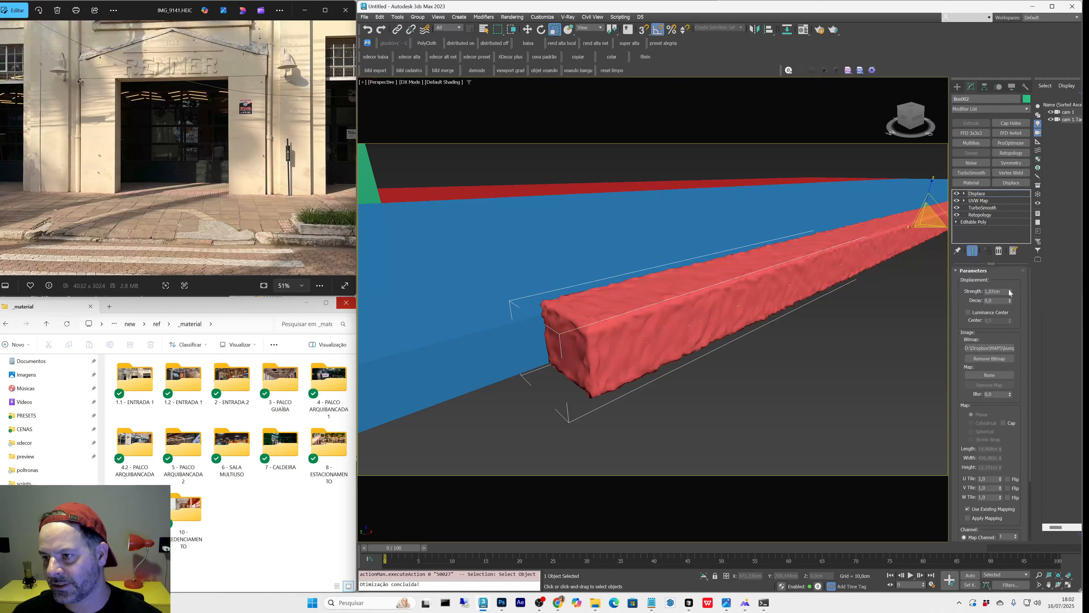
Step: Set the curb's Displace strength to about 0.909 cm and compare its surface with the curb in the reference photo
mouse_move(1010, 293)
left_mouse_down()
mouse_move(1024, 249)
mouse_move(996, 350)
mouse_move(1002, 212)
mouse_move(999, 299)
left_mouse_up()
key("F4")
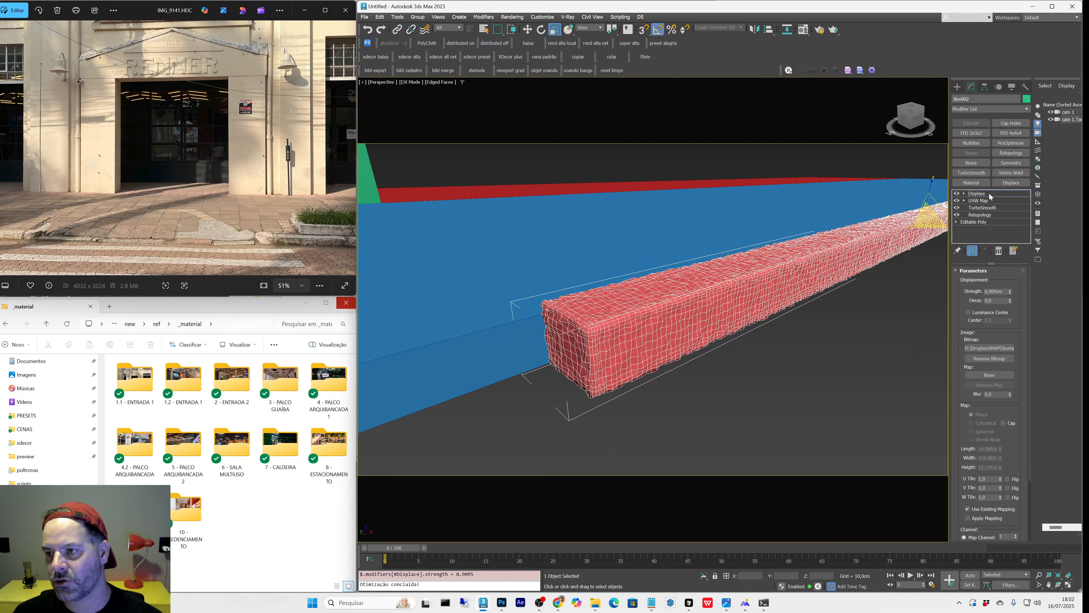
key("F4")
middle_click_drag(705, 309, 543, 365, "alt")
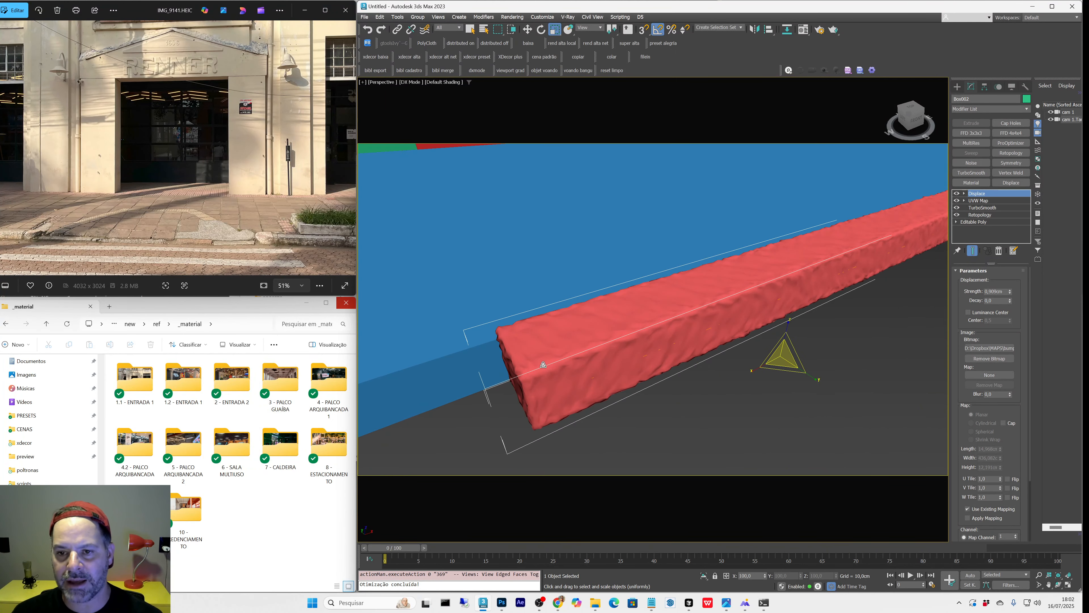
scroll(314, 246, "up", 6)
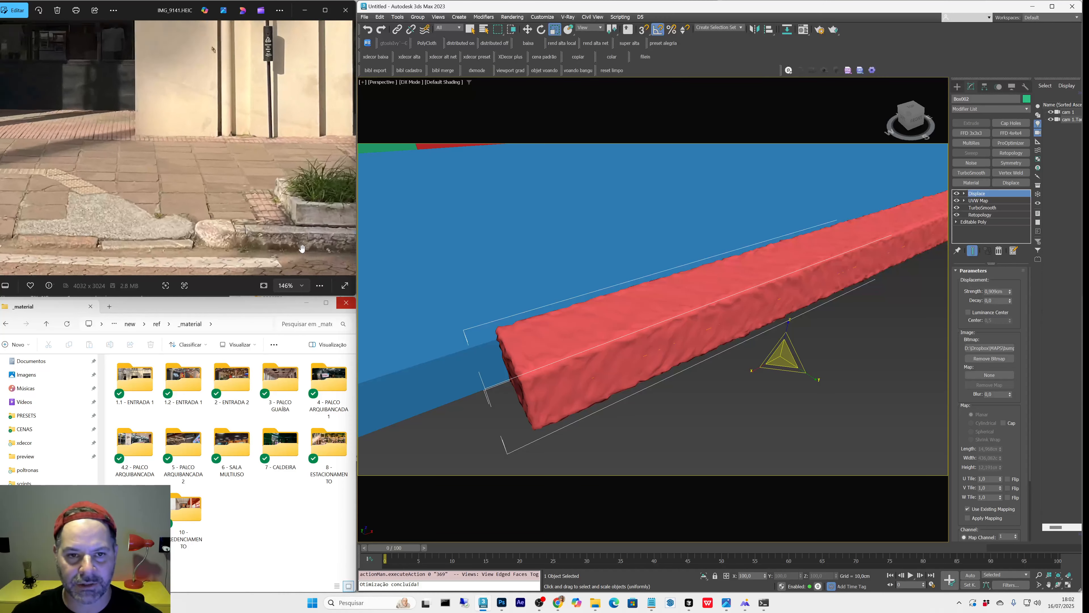
scroll(282, 235, "up", 4)
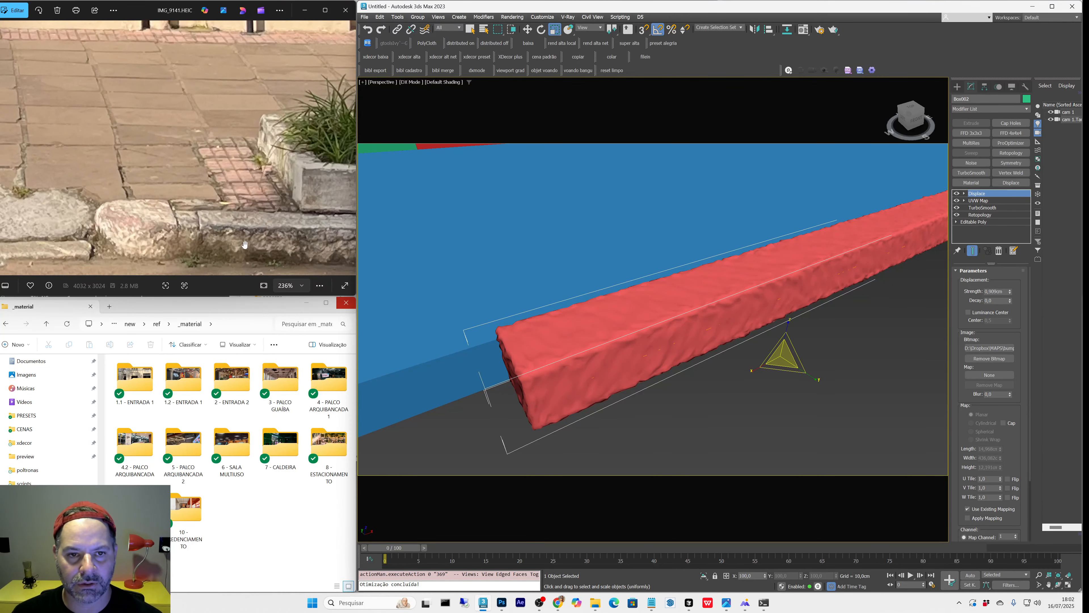
scroll(235, 256, "down", 7)
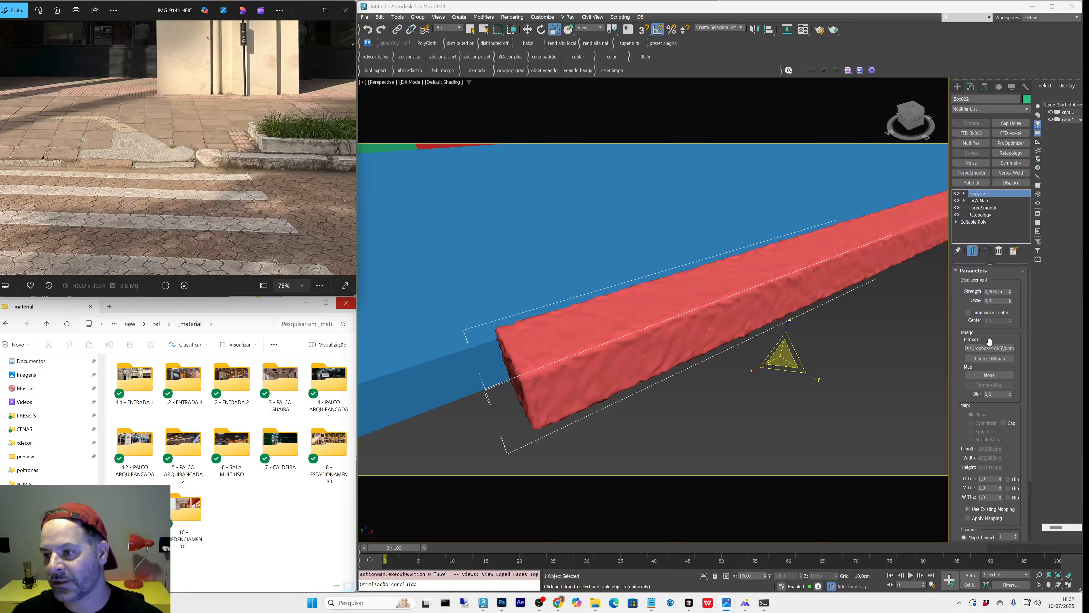
Step: Set the curb's Displace blur to 0.89 and its strength to about 2.79 cm, judging the effect from the cam 1 view
left_click(982, 377)
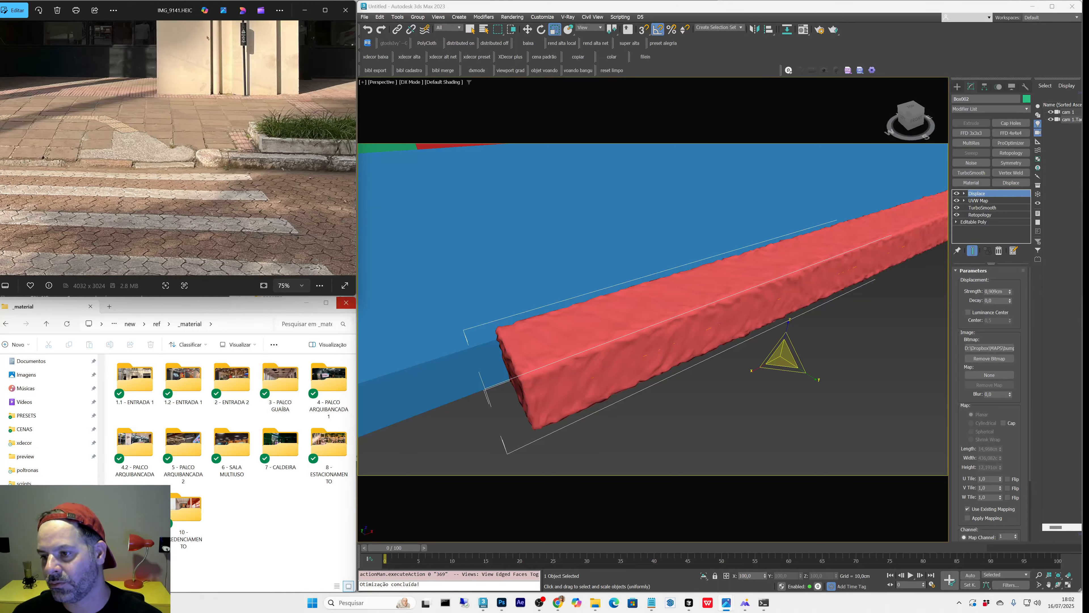
mouse_move(1010, 395)
left_mouse_down()
mouse_move(1008, 384)
mouse_move(1012, 397)
left_mouse_up()
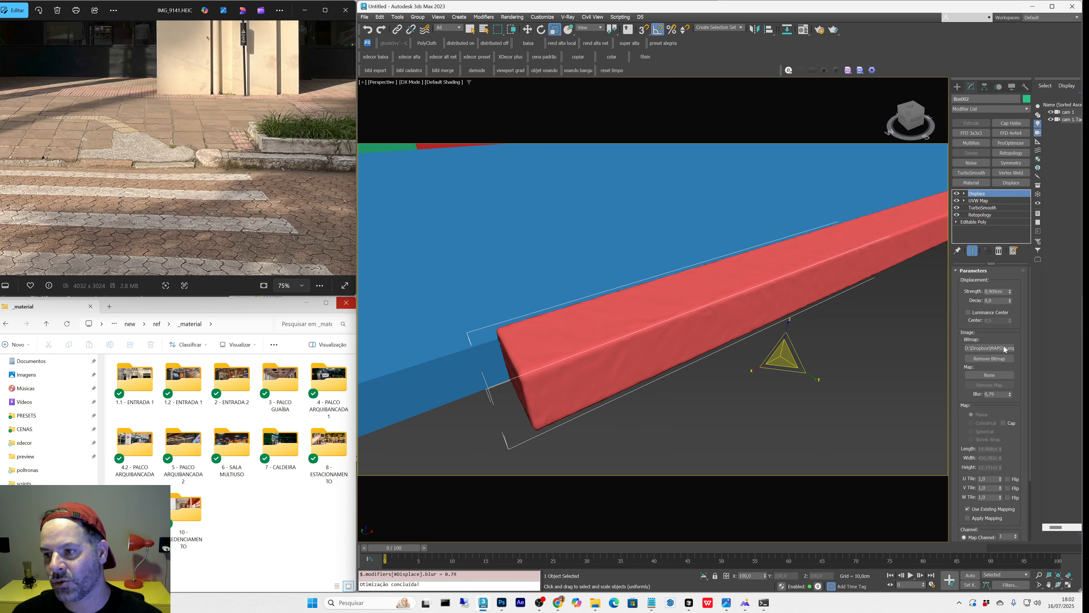
left_click_drag(1010, 292, 1014, 251)
key("c")
key("q")
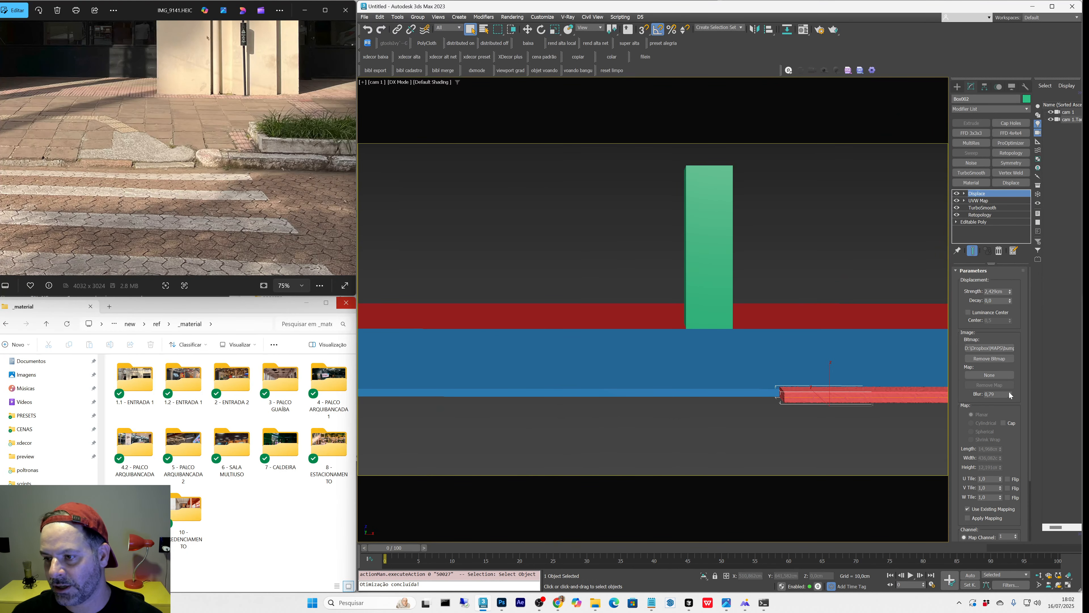
mouse_move(1010, 394)
left_mouse_down()
mouse_move(1016, 374)
mouse_move(1015, 387)
left_mouse_up()
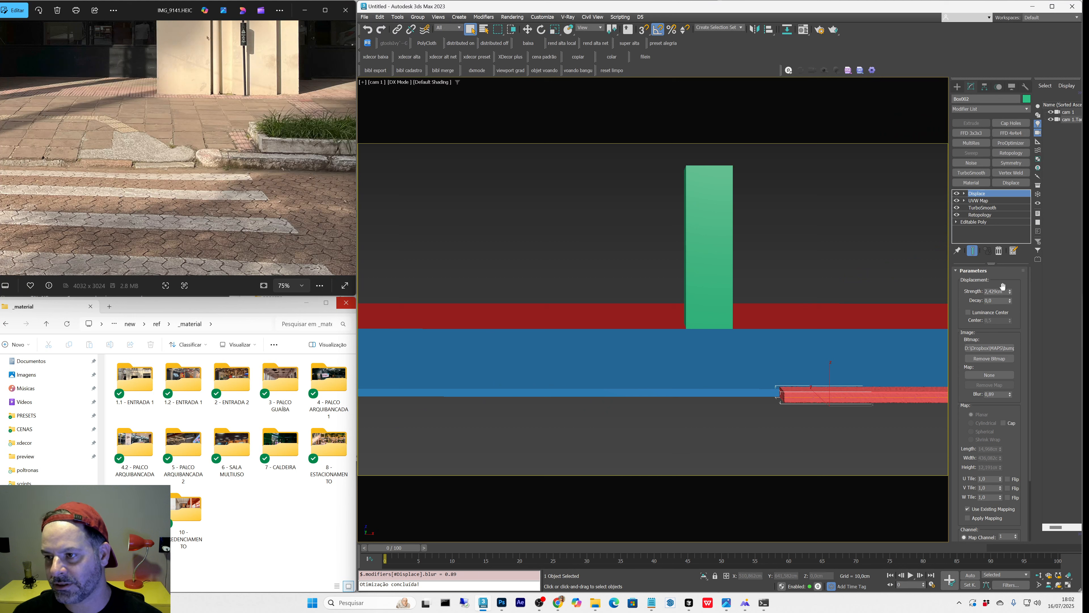
left_click_drag(1011, 290, 1011, 295)
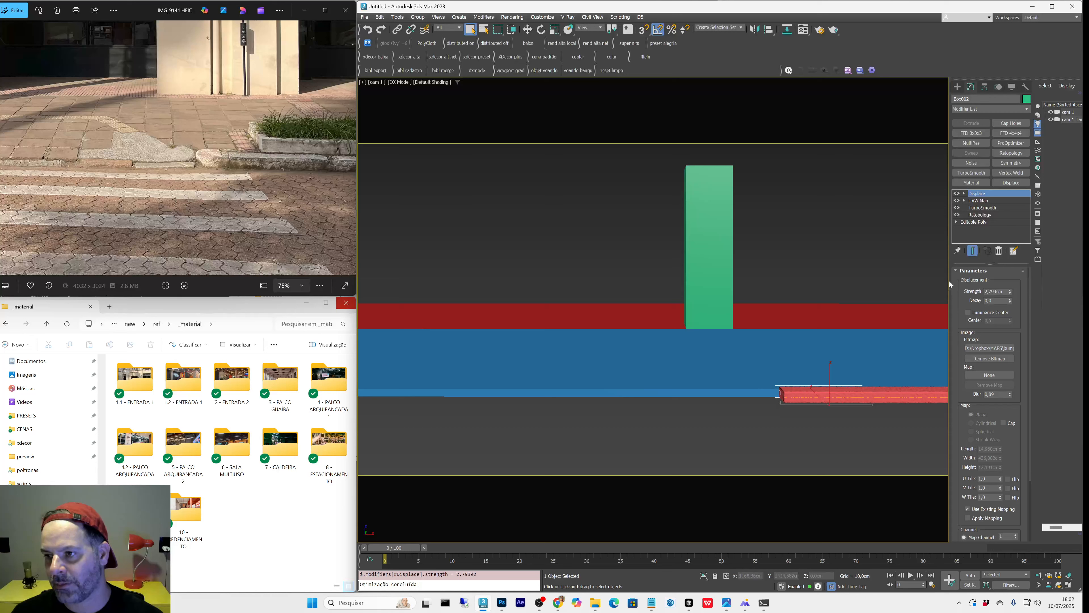
Step: Set the length, width and height of the curb's UVW Map box mapping to 100 cm each
left_click(964, 201)
left_click(974, 207)
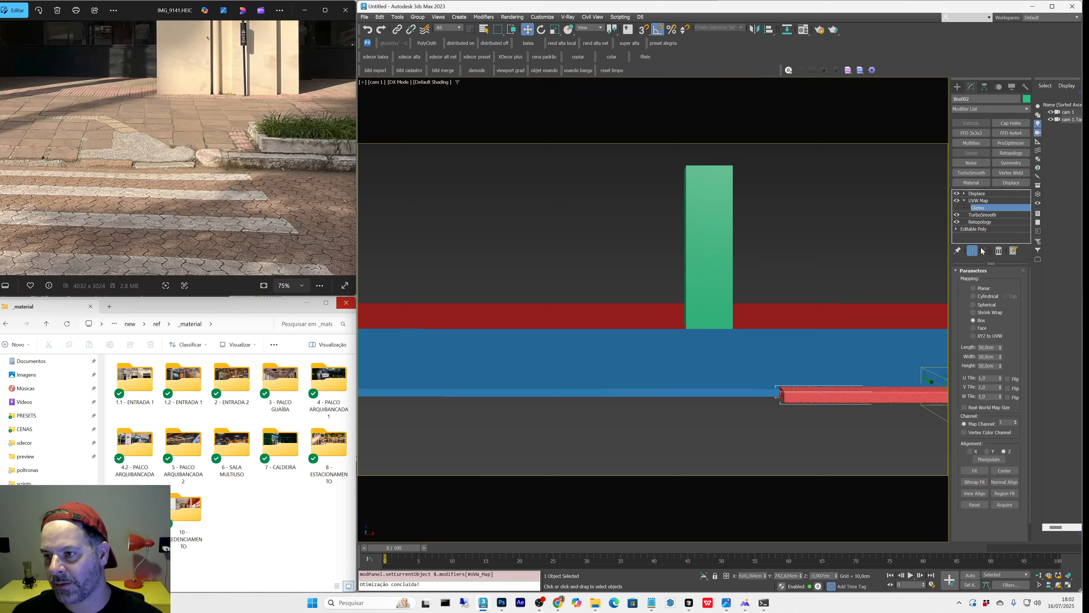
key("ctrl+a")
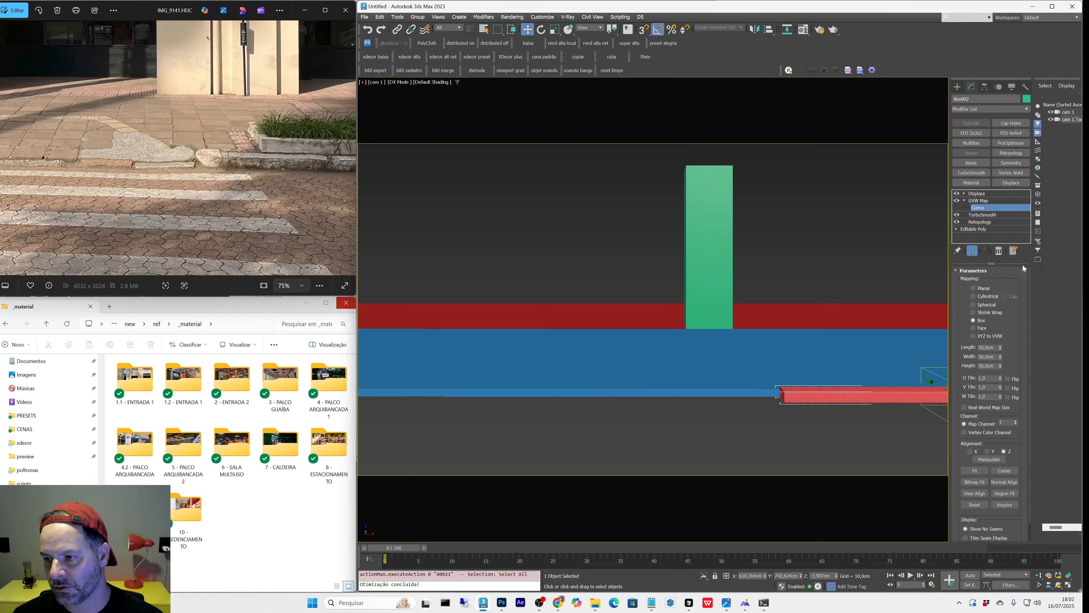
left_click_drag(995, 348, 952, 318)
type("1")
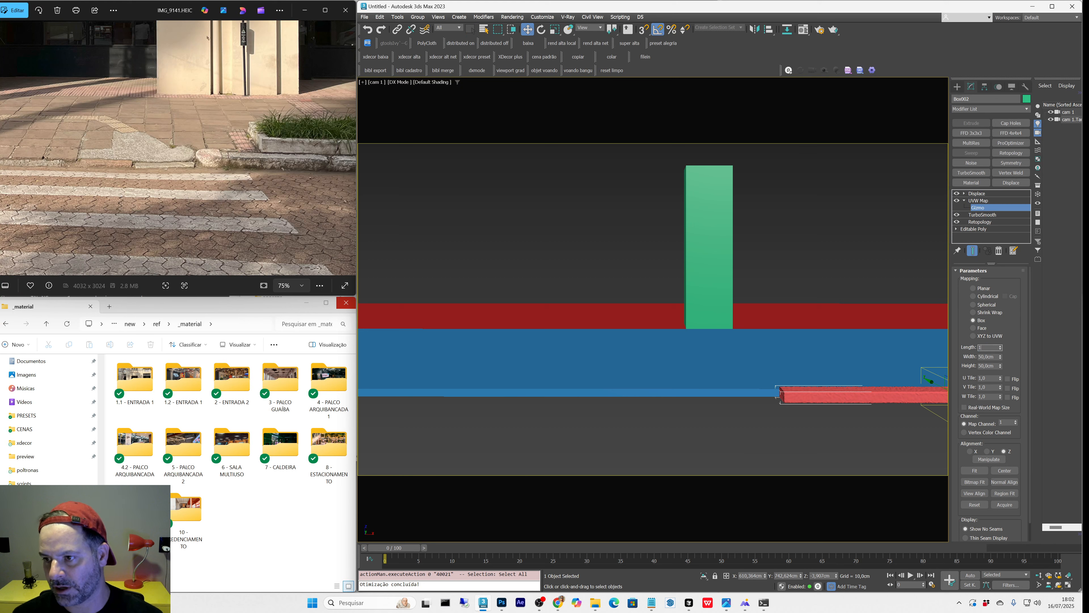
type("00")
key("Tab")
type("100")
key("Tab")
type("100")
key("Tab")
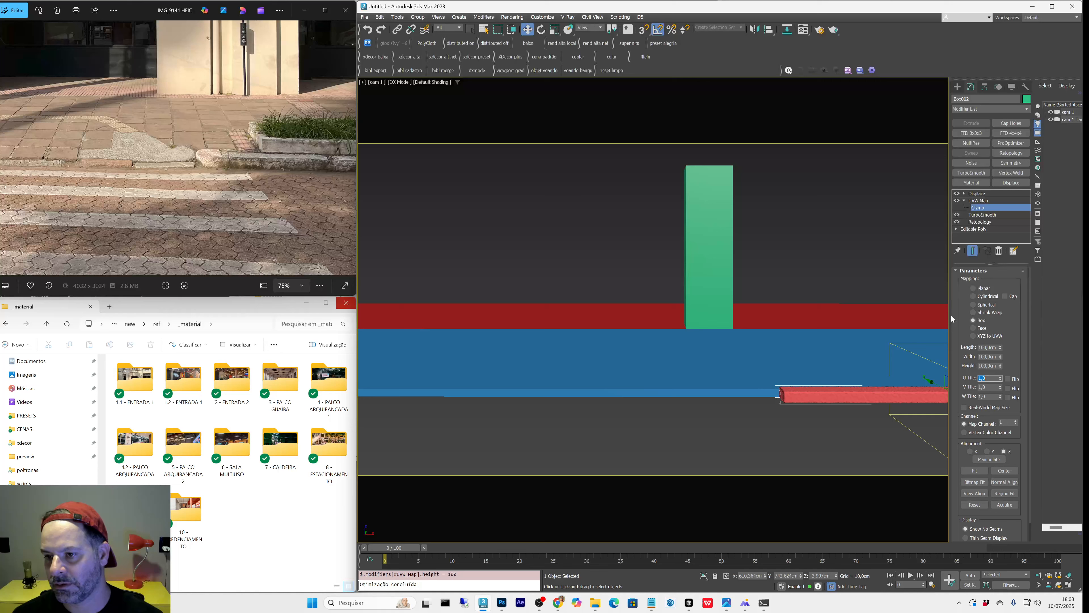
left_click(978, 200)
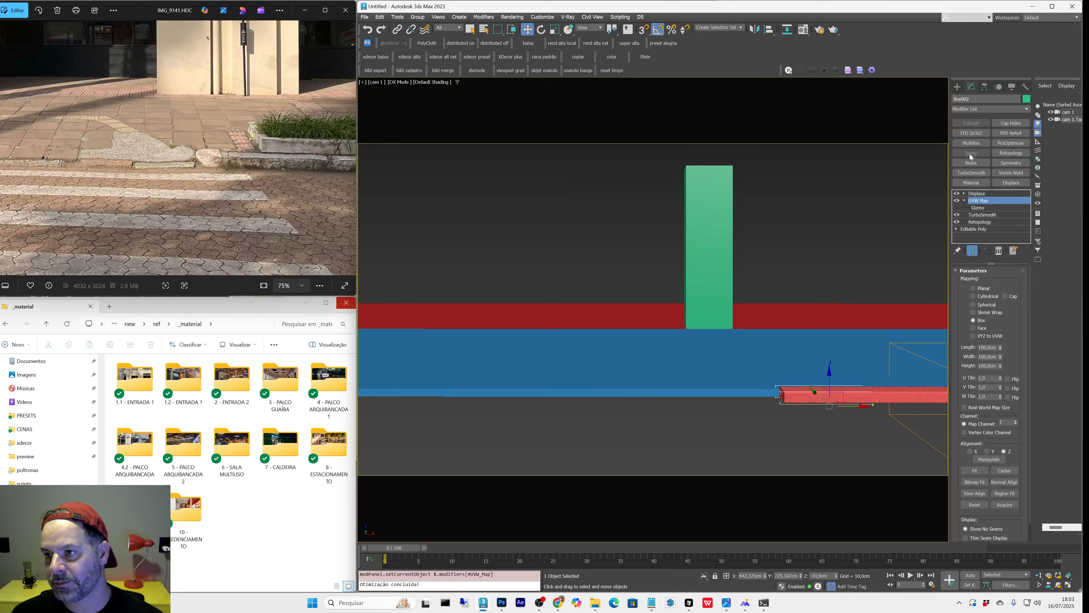
Step: Examine the displaced end of the curb up close in the perspective view
left_click(957, 86)
key("p")
key("z")
middle_click_drag(587, 337, 541, 286, "alt")
scroll(544, 277, "up", 5)
key("q")
scroll(548, 273, "down", 4)
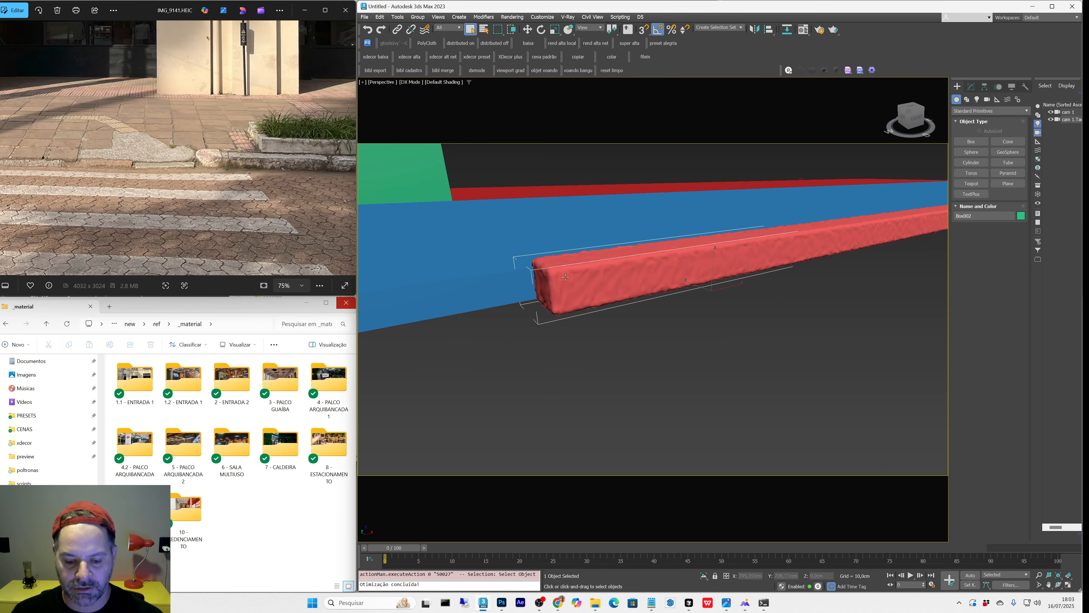
Step: Clone the curb along X to the opposite side of the entrance in the cam 1 view, leaving a gap between both
key("c")
key("w")
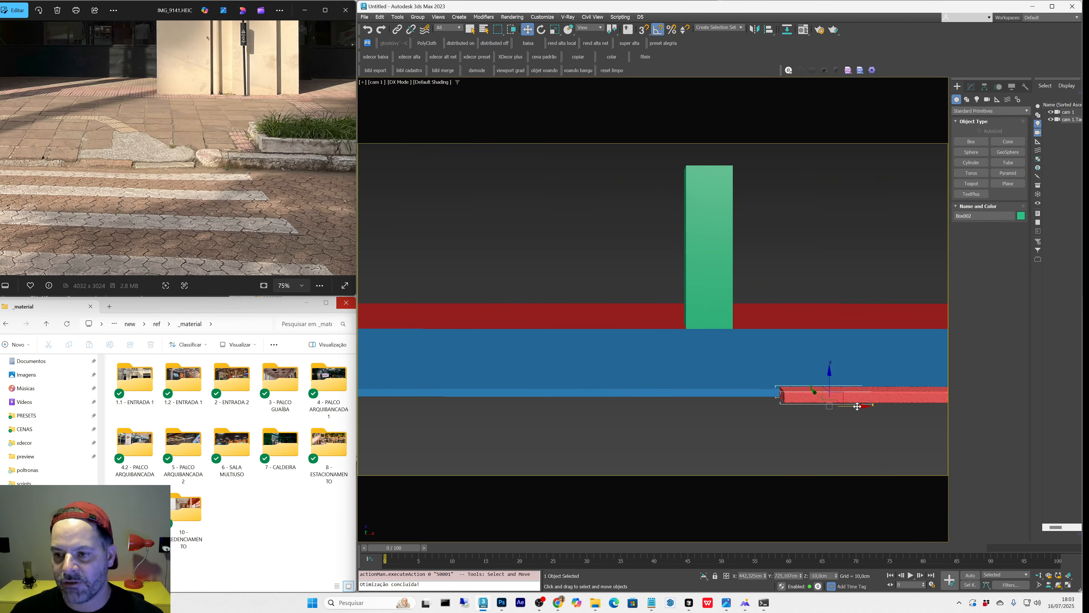
left_click_drag(857, 406, 508, 392, "shift")
key("Return")
Step: Widen the gap between the curbs by moving the cloned curb about 90 cm outward, guided by the reference photo
scroll(238, 75, "down", 2)
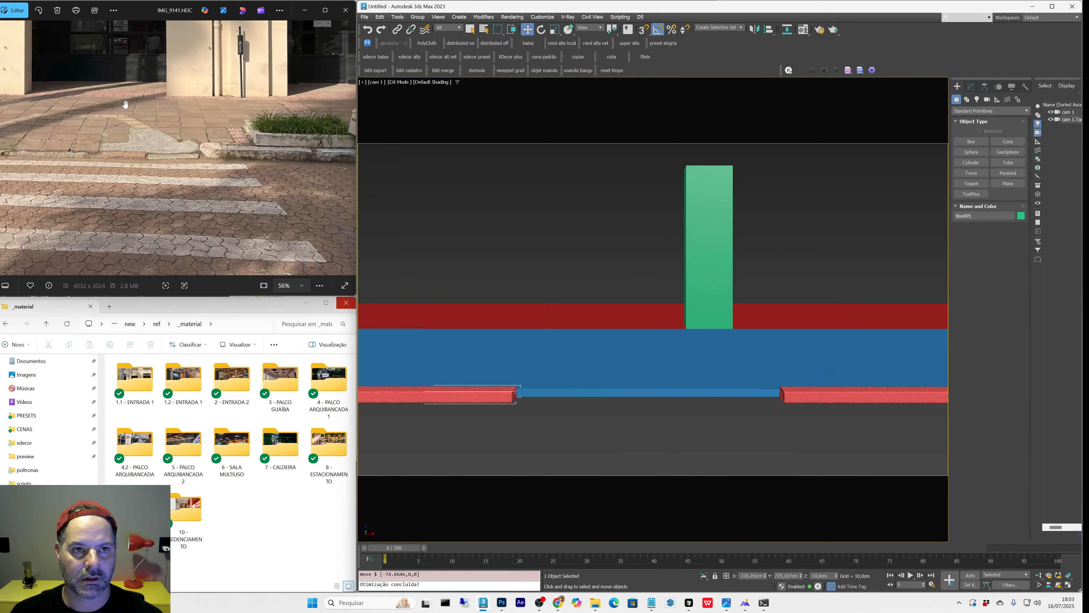
left_click_drag(126, 104, 228, 226)
scroll(229, 226, "down", 1)
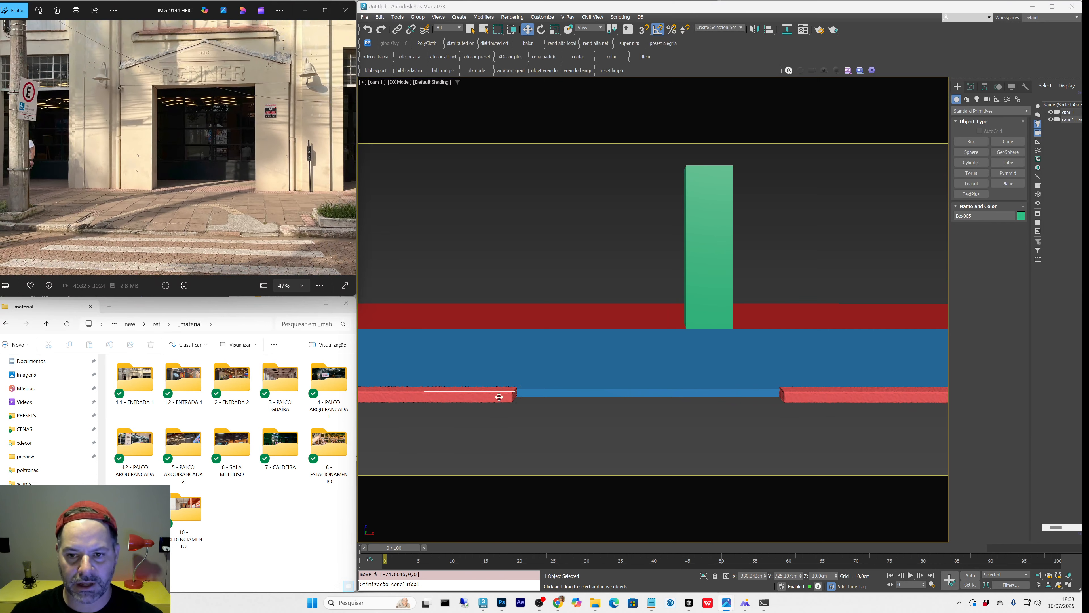
left_click_drag(499, 397, 424, 389)
scroll(255, 181, "up", 2)
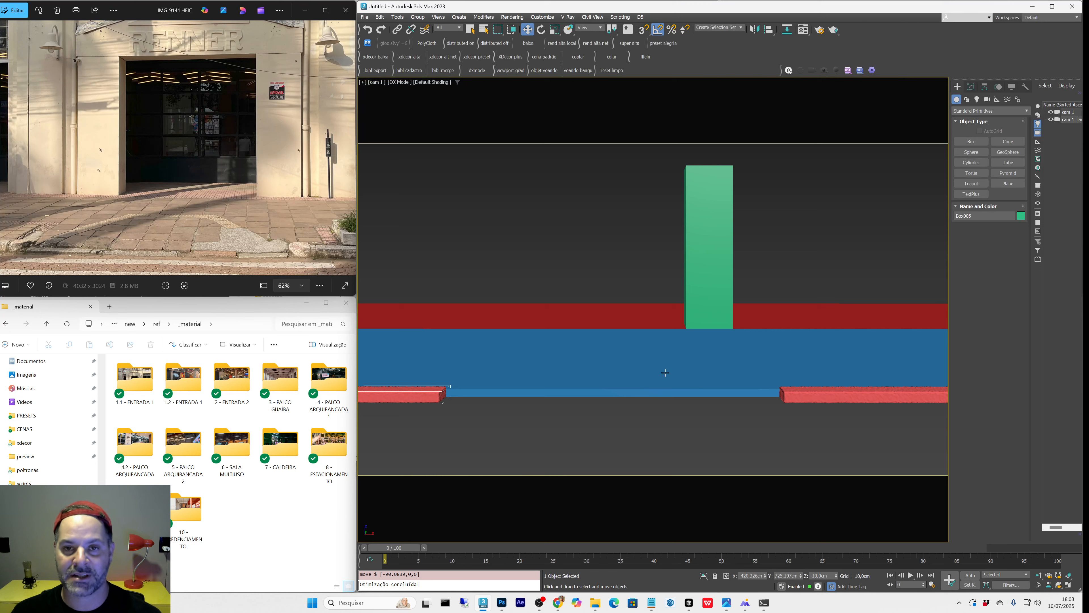
Step: Clone the green pillar towards the middle of the entrance and set the copy's width to 350 cm
left_click(705, 284)
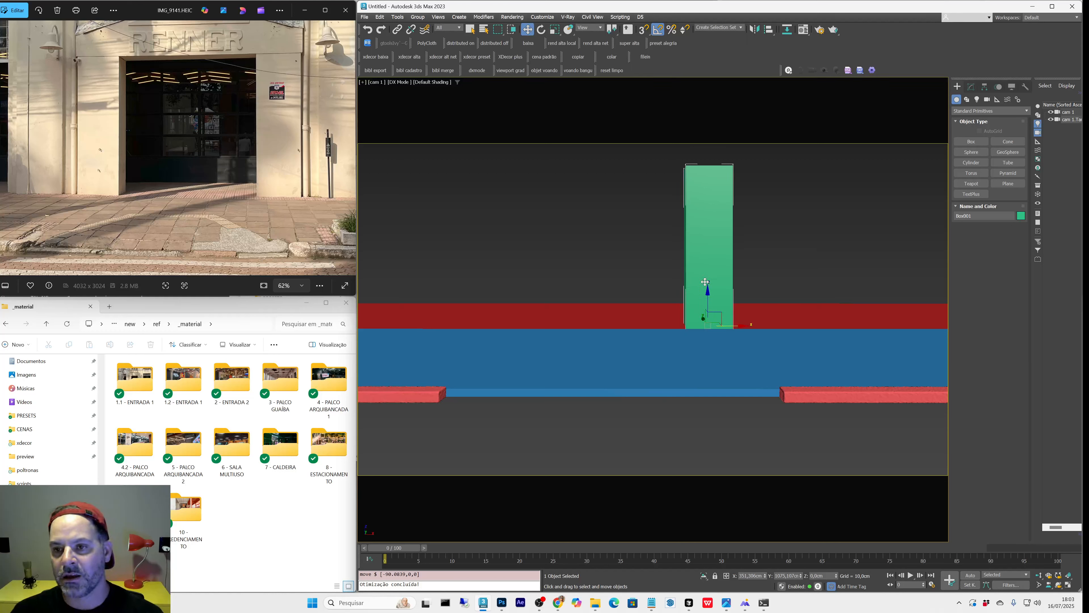
left_click_drag(729, 325, 606, 324, "shift")
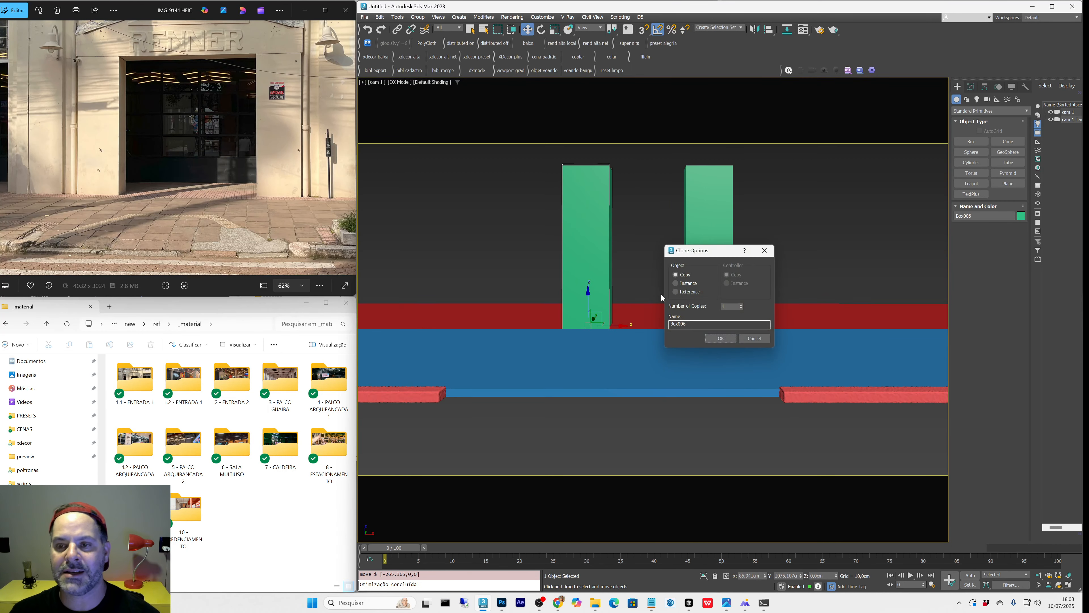
key("Return")
left_click(972, 87)
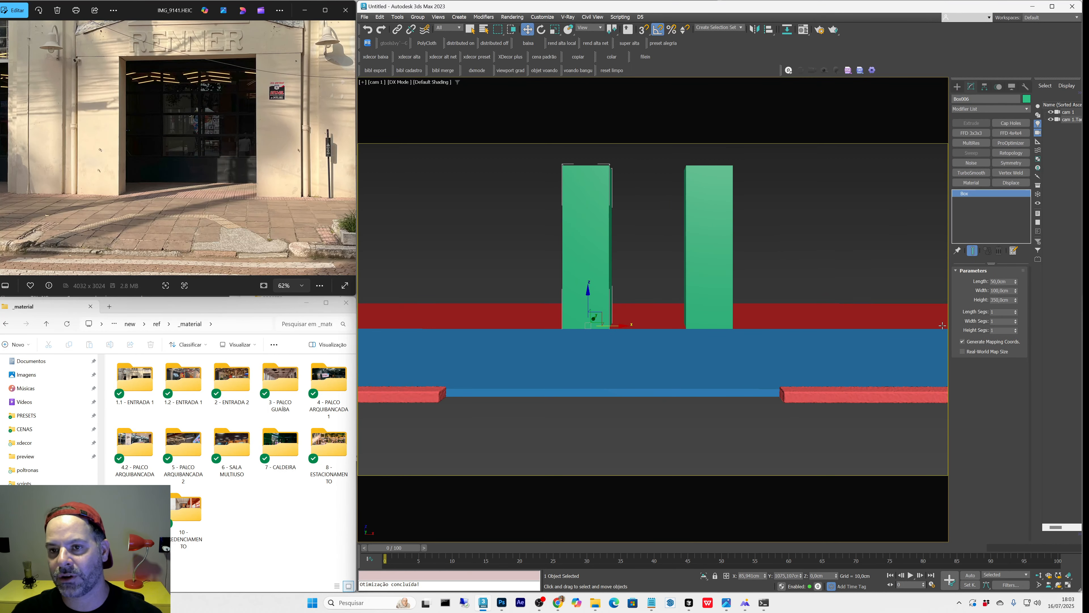
double_click(1000, 291)
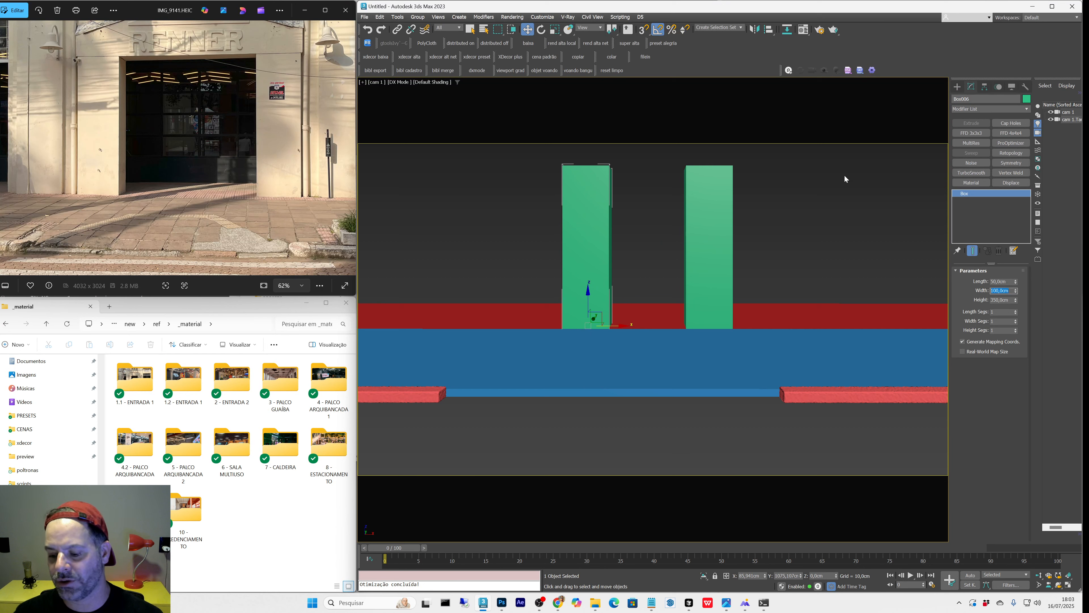
key("Return")
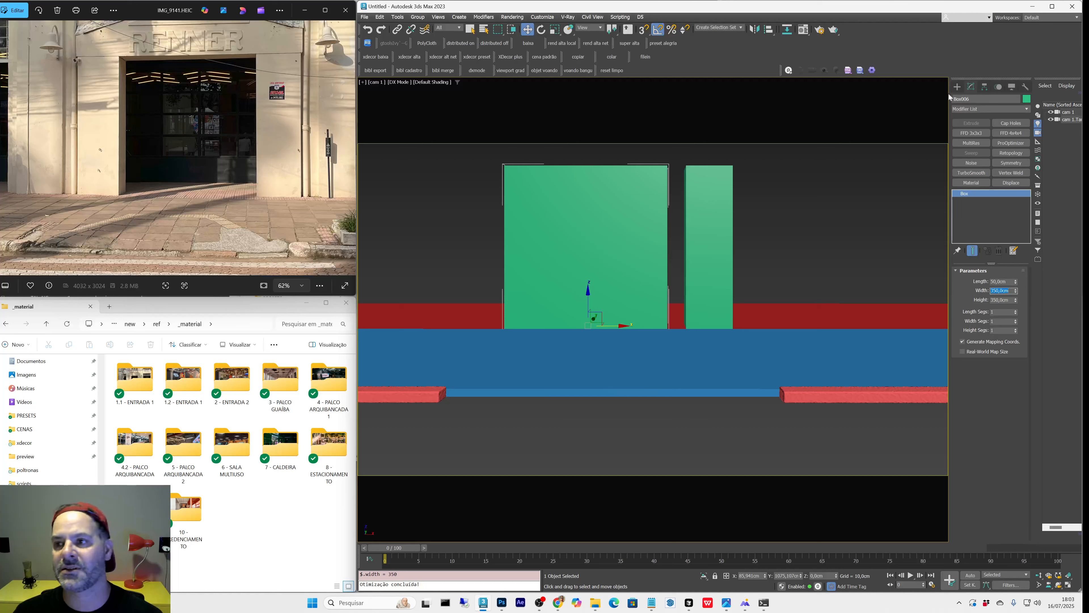
Step: Snap the 350 cm wide box's edge flush against the original green pillar
left_click(957, 87)
key("s")
left_click_drag(667, 166, 686, 166)
left_click(705, 185)
left_click(576, 207)
Step: Change the wide entrance box's object color to red
key("q")
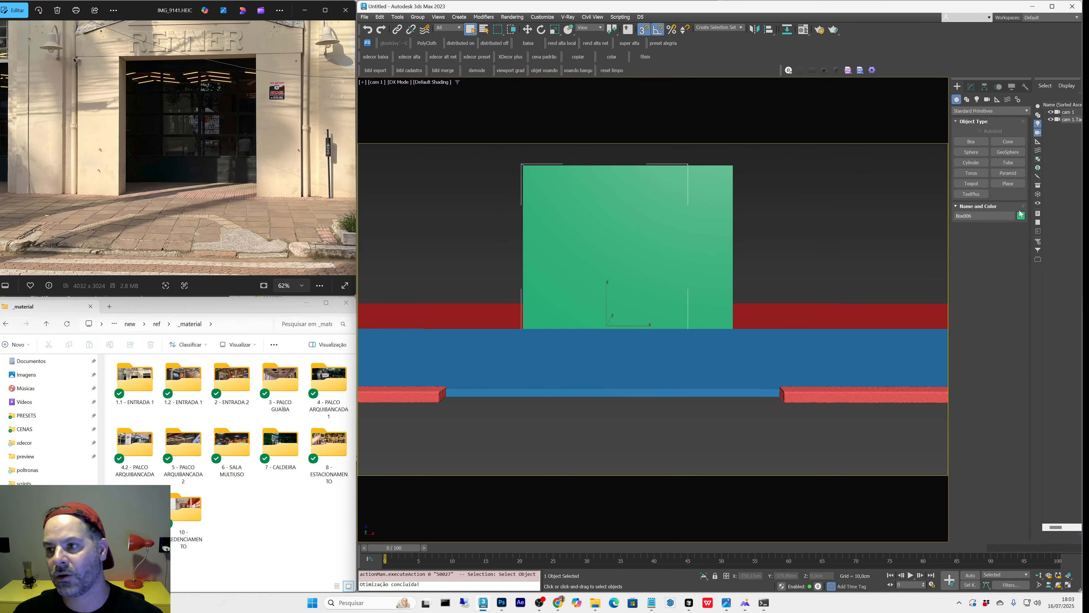
left_click(1020, 216)
left_click(653, 294)
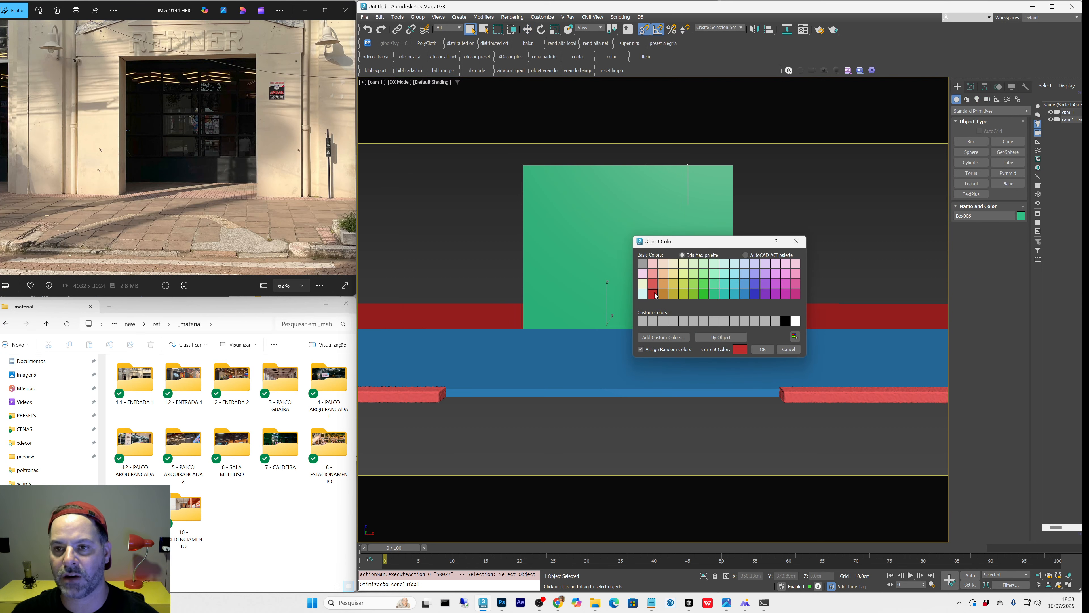
left_click(763, 349)
Step: Clone the green pillar to the other side of the red box and snap it flush against the box's free edge
key("w")
left_click(706, 274)
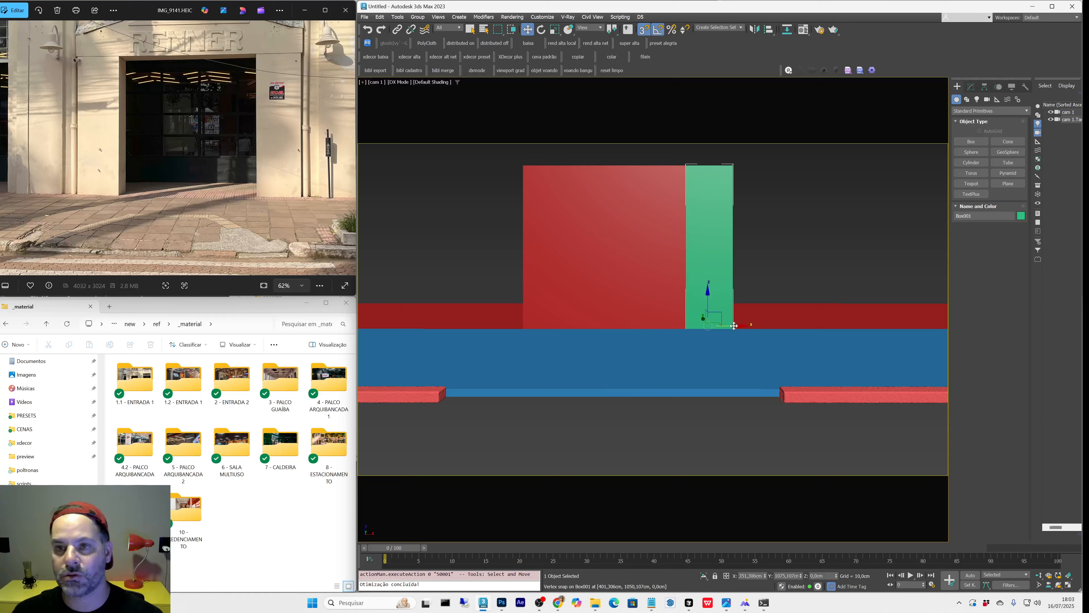
mouse_move(734, 326)
left_mouse_down("shift")
mouse_move(757, 326)
mouse_move(508, 325)
left_mouse_up("shift")
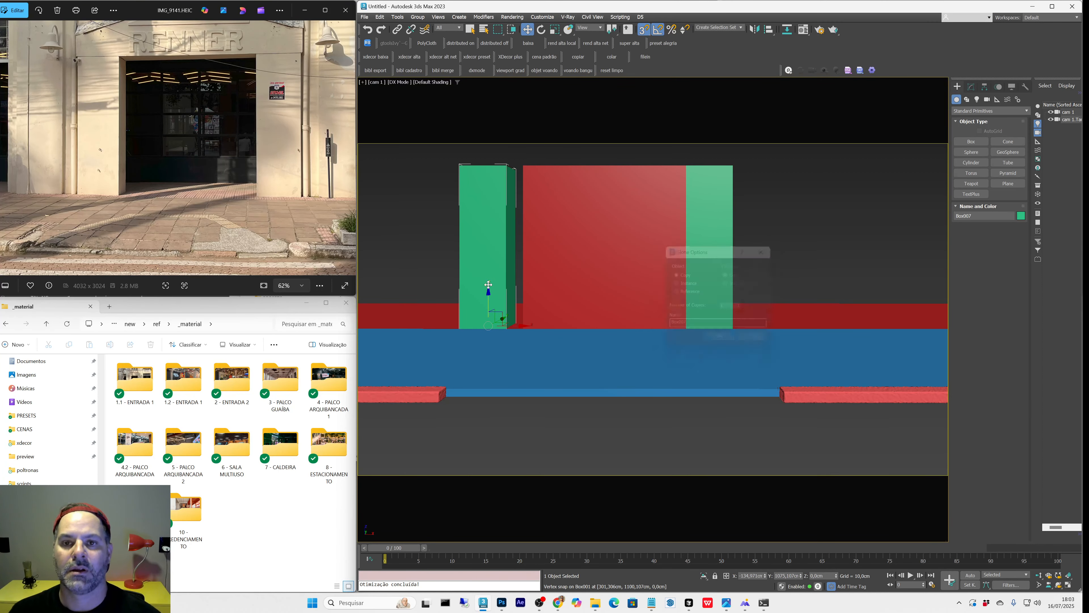
key("Return")
left_click_drag(507, 166, 523, 165)
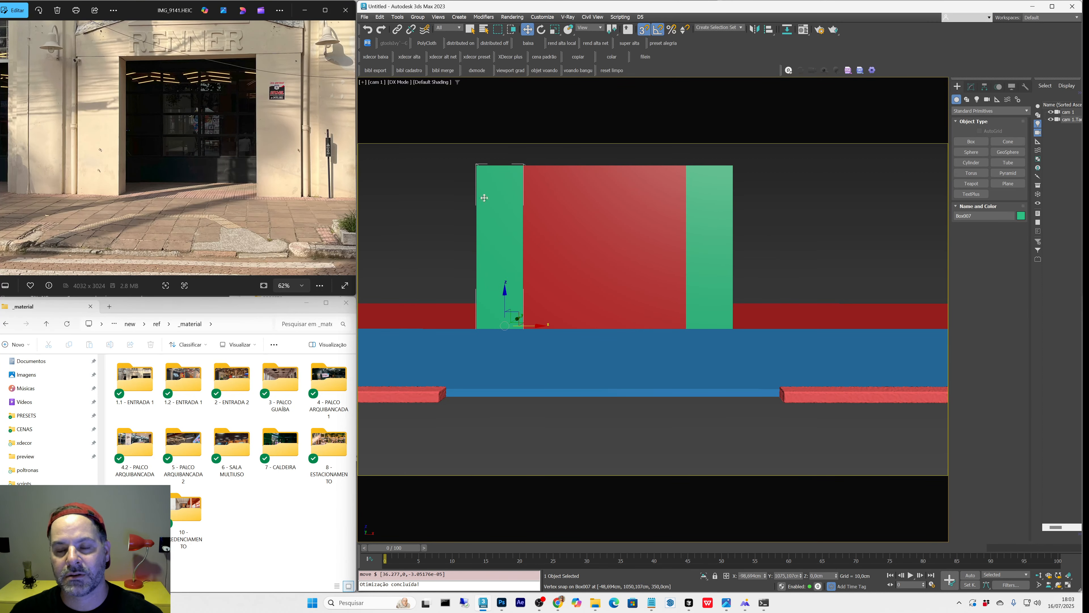
left_click(457, 207)
key("q")
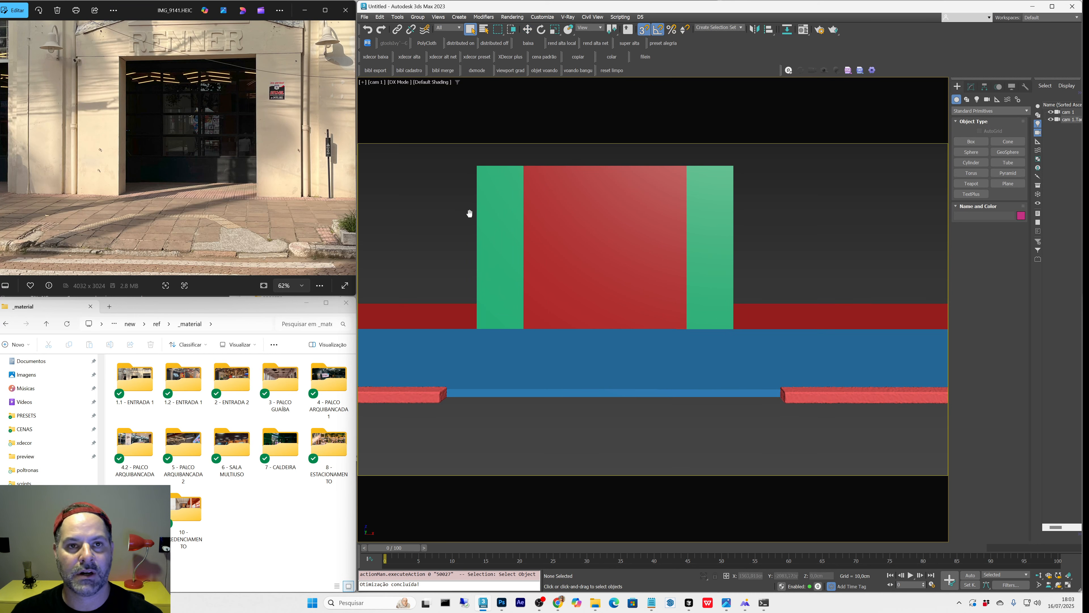
Step: Dolly cam 1 back slightly and pan it so the entrance and curbs sit lower in the frame
middle_click_drag(469, 213, 467, 231)
key("alt+z")
left_click_drag(466, 231, 474, 238)
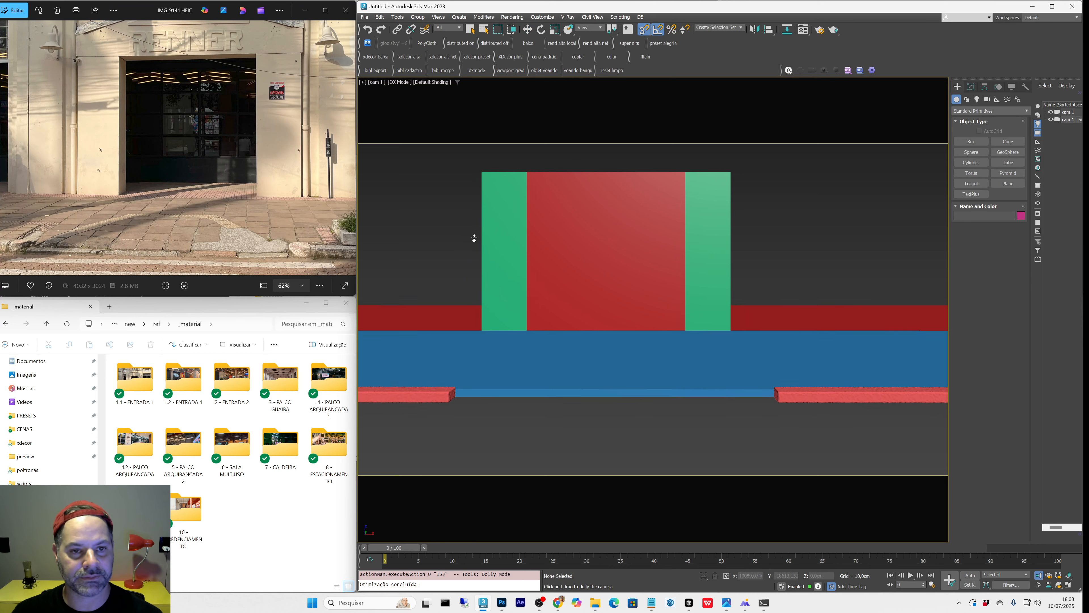
middle_click_drag(474, 238, 527, 308)
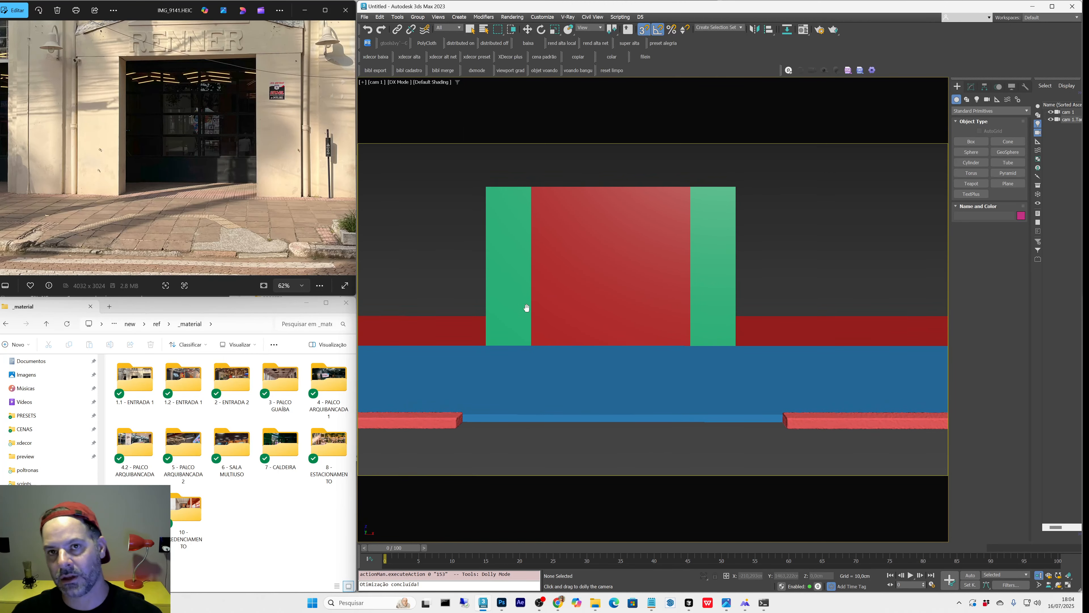
Step: Save the scene as "cena1 fachada renner" in the "new" subfolder of the client's project folder under Dropbox\JOBS
left_click(364, 17)
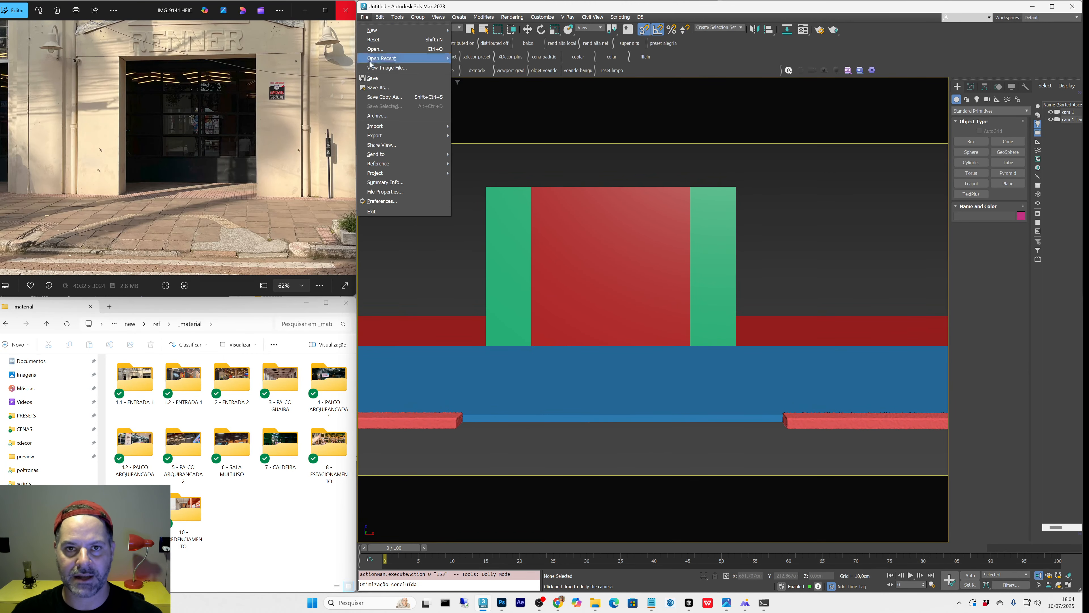
left_click(387, 89)
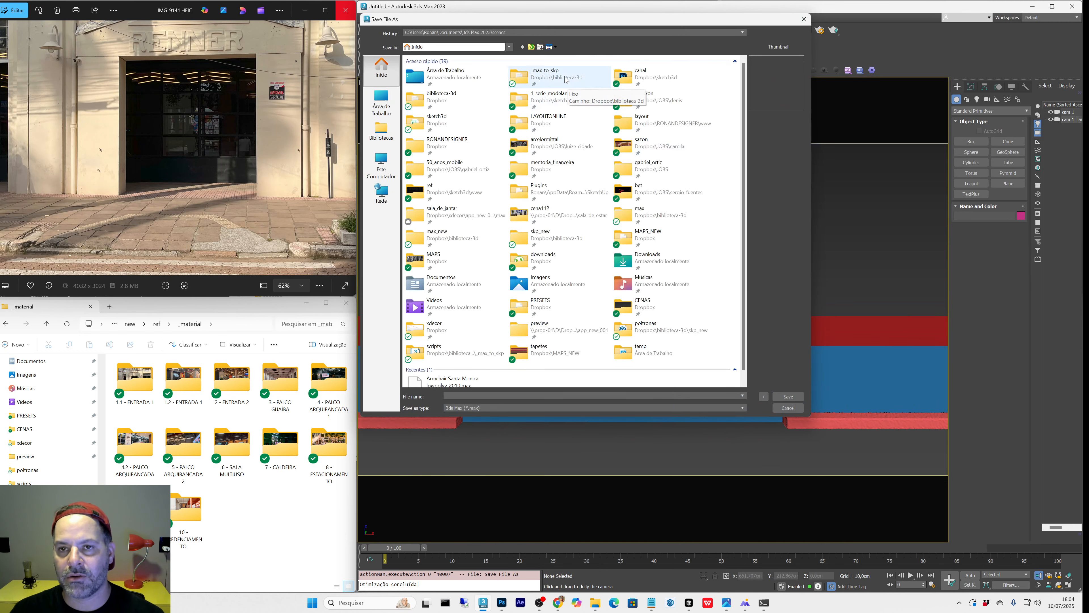
left_click(567, 80)
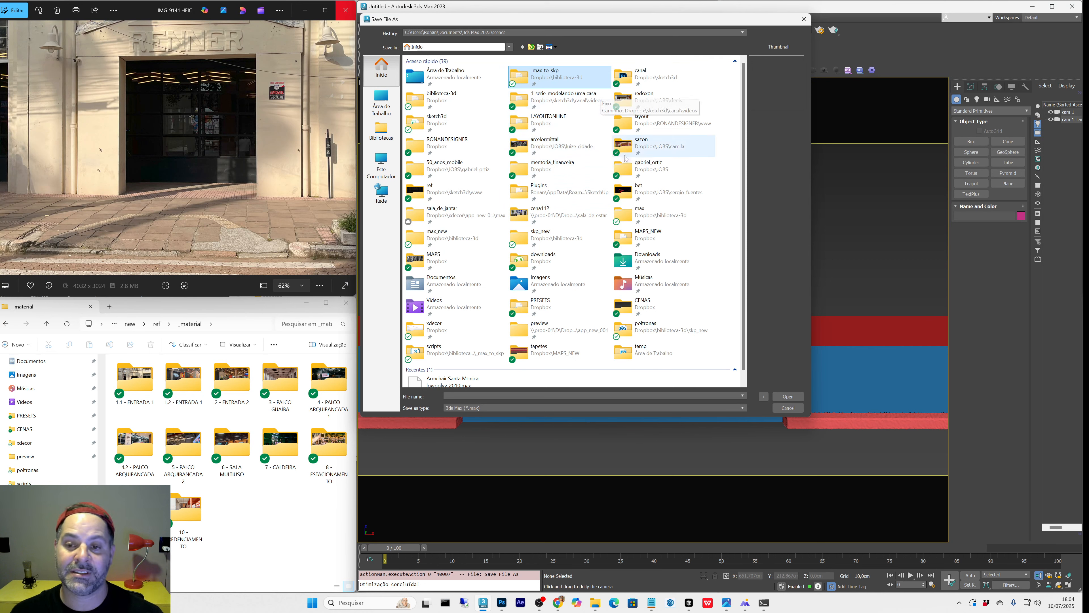
double_click(656, 313)
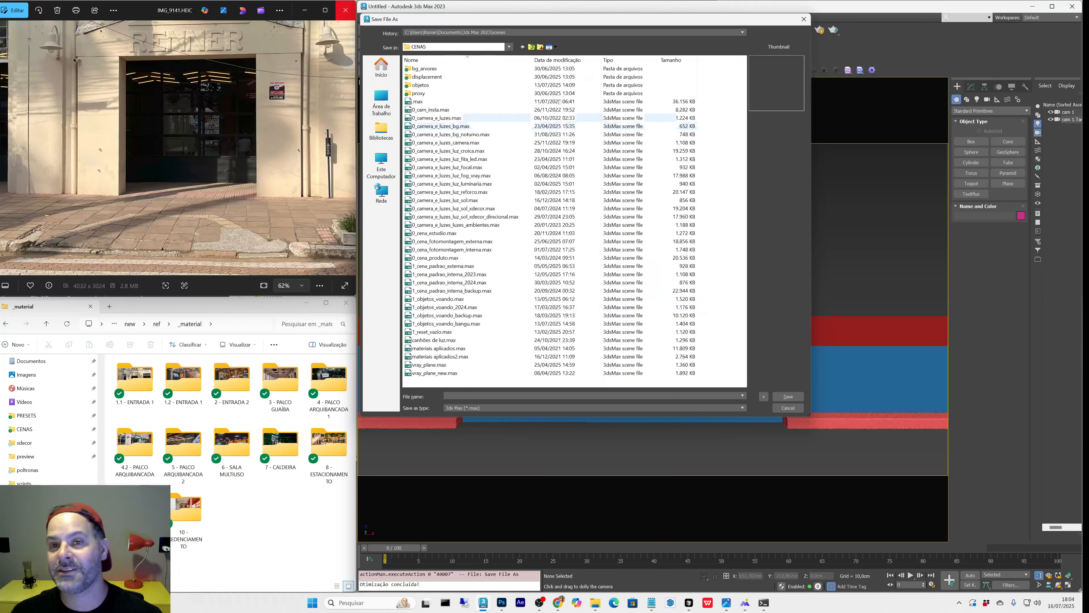
left_click(532, 47)
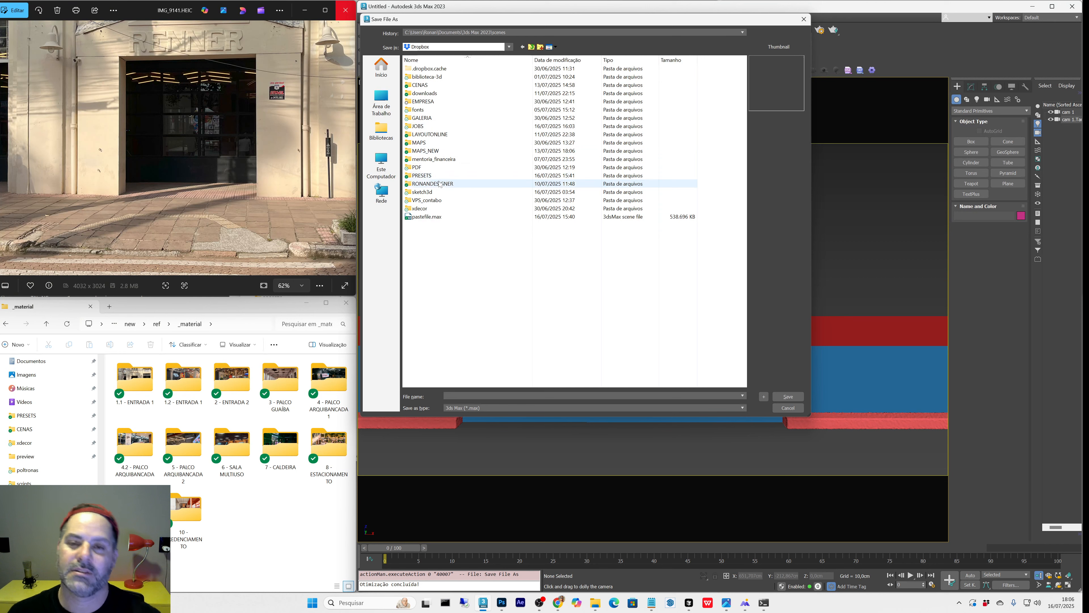
left_click(441, 136)
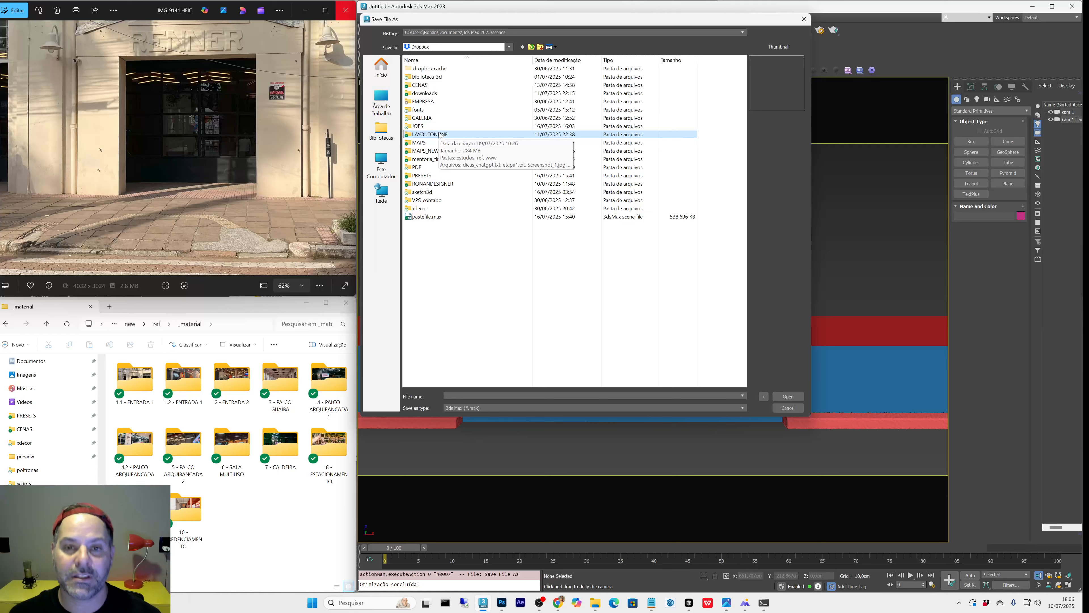
left_click(442, 146)
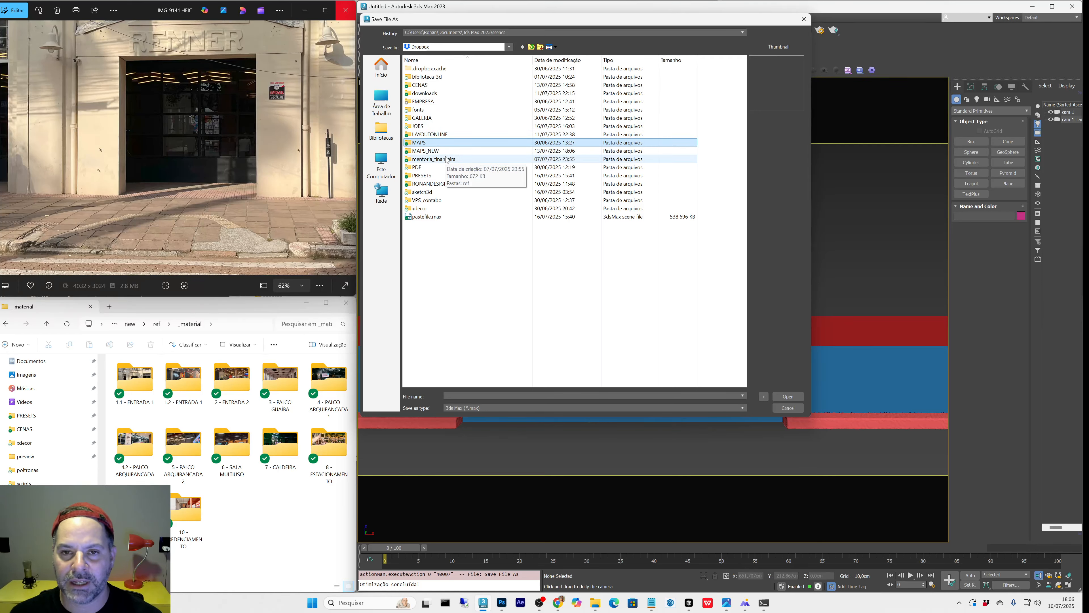
double_click(438, 126)
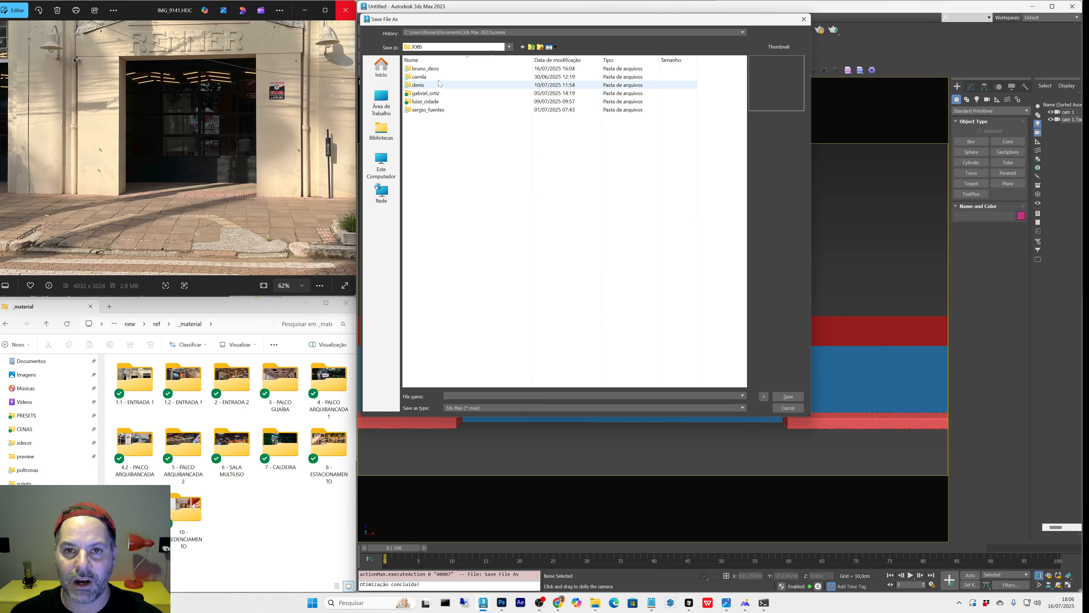
double_click(441, 69)
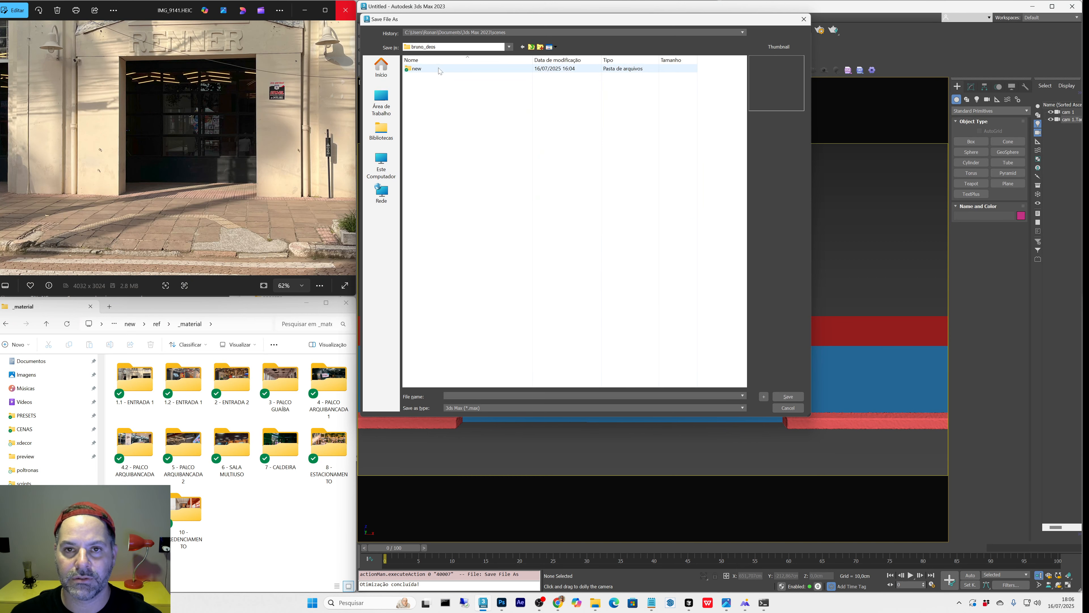
left_click(467, 70)
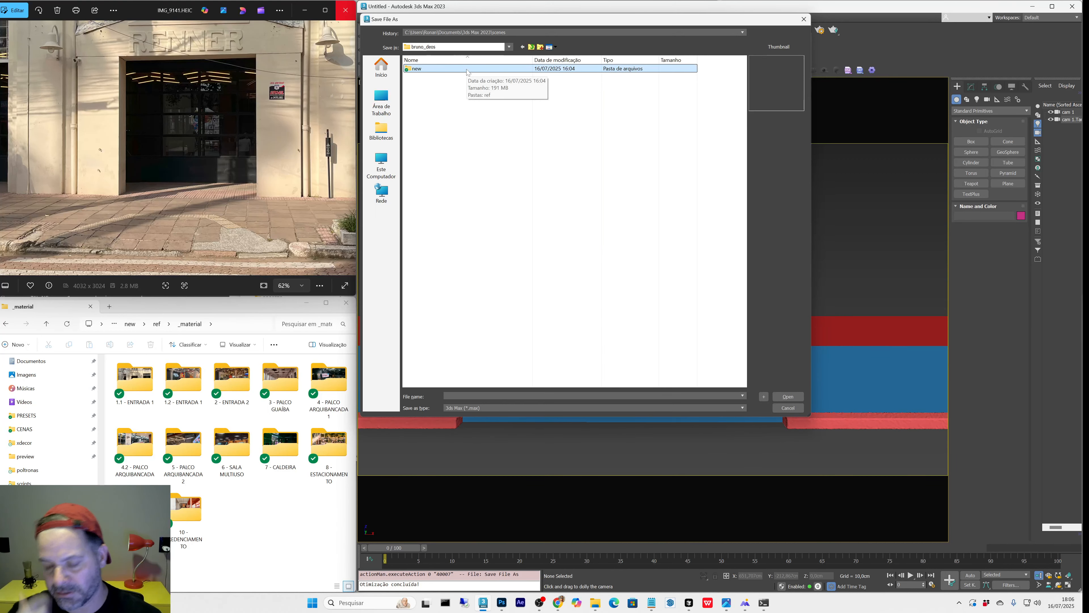
double_click(468, 71)
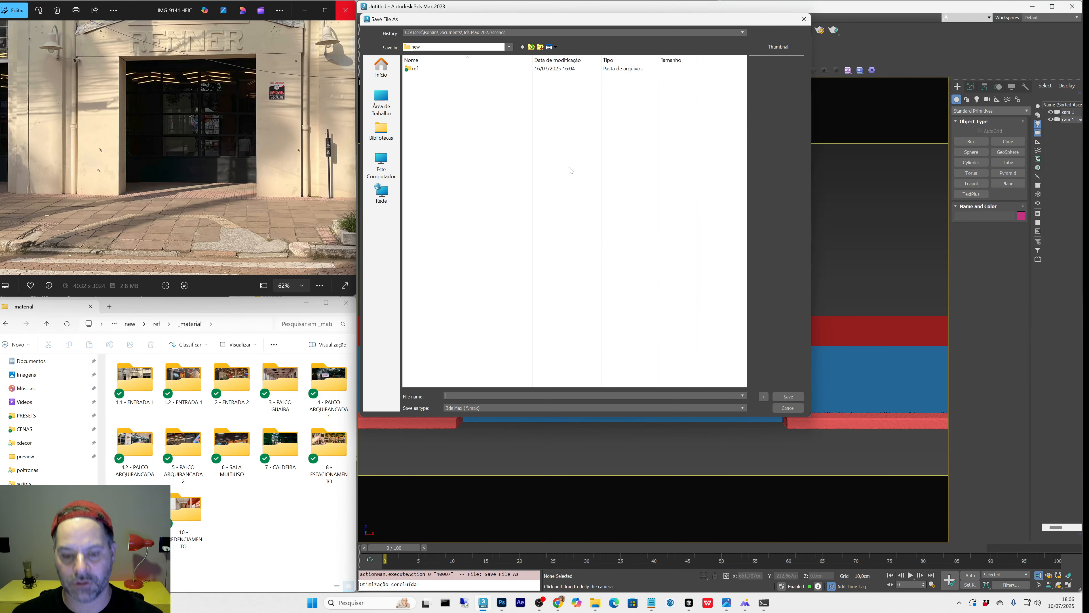
type("cena1 fachada renner")
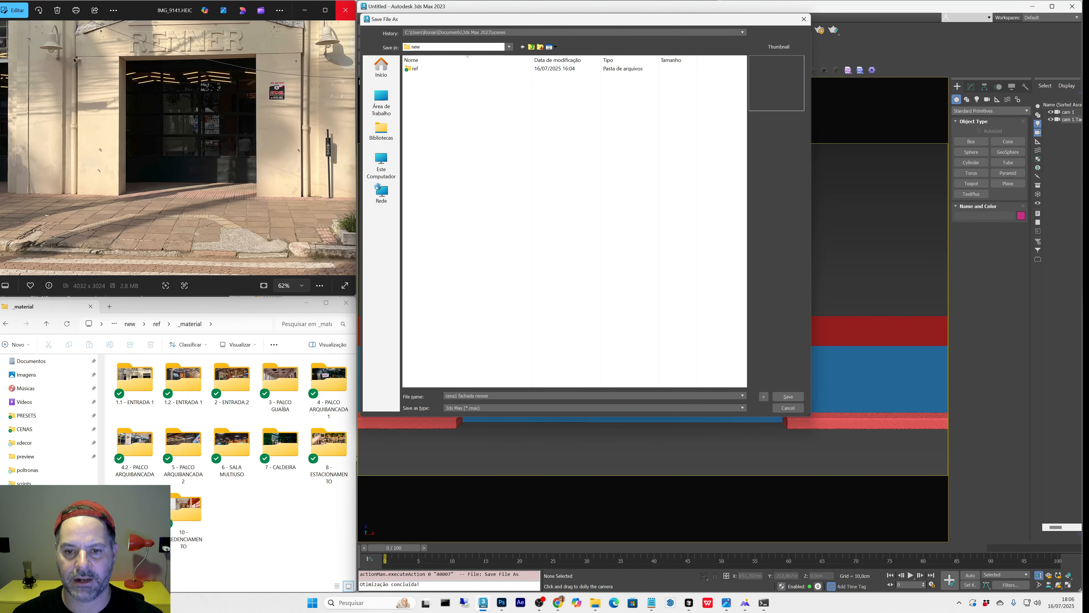
key("Return")
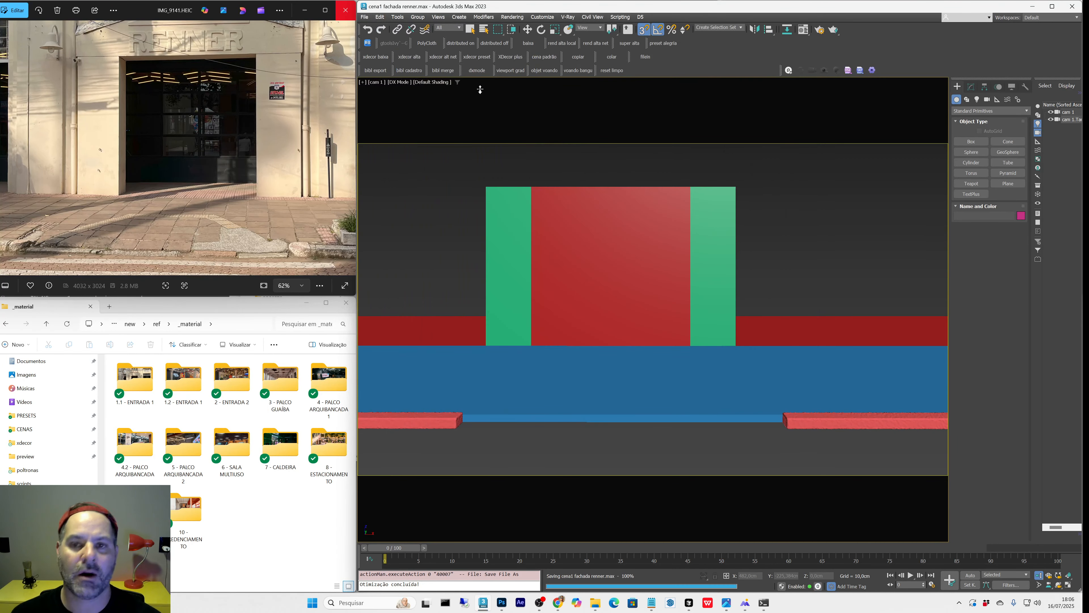
Step: Adjust cam 1's framing slightly closer to the entrance and pan the reference photo to show the RENNER pediment
left_click_drag(729, 222, 734, 268)
key("q")
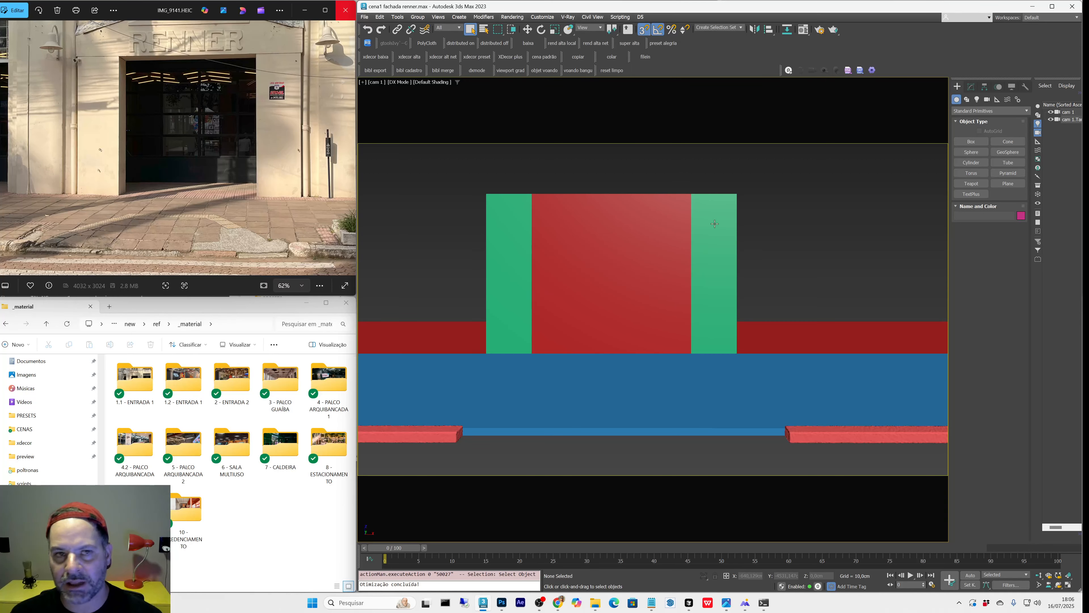
left_click_drag(174, 91, 181, 173)
left_click(604, 181)
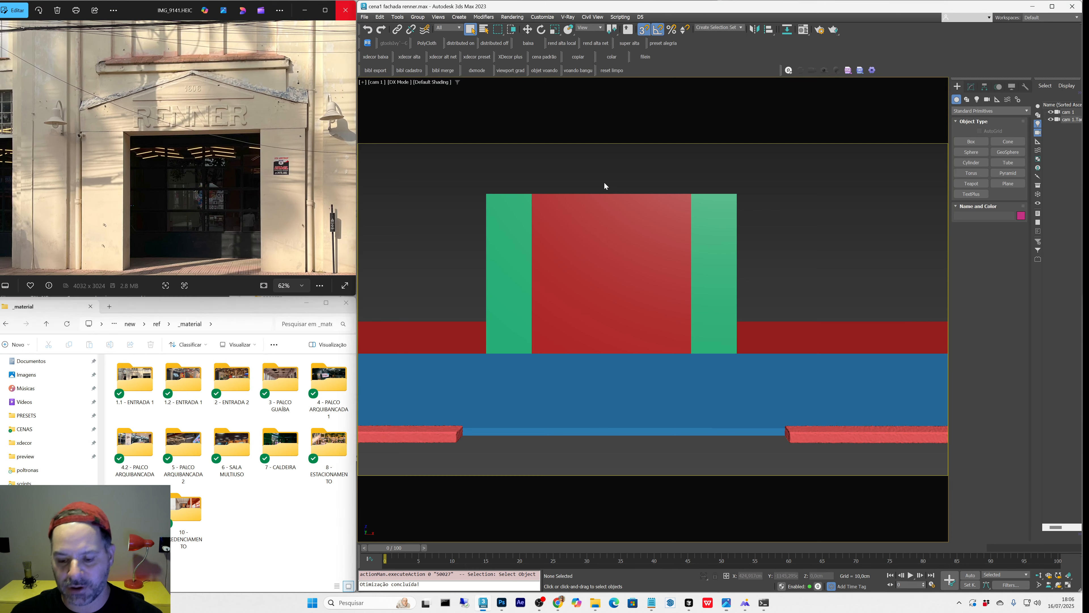
Step: In the perspective view, create a box snapped across the tops of both green pillars, 550 cm wide and about 158 cm high
key("p")
scroll(539, 197, "down", 5)
middle_click_drag(538, 198, 584, 319, "alt")
key("shift+f")
scroll(584, 319, "up", 3)
scroll(625, 303, "up", 3)
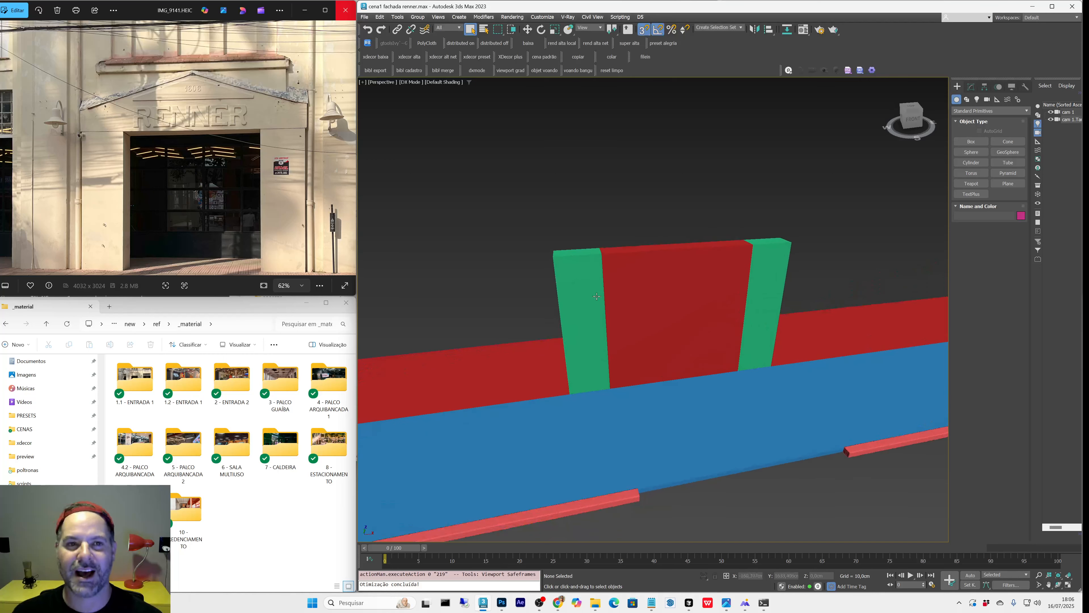
key("b")
key("s")
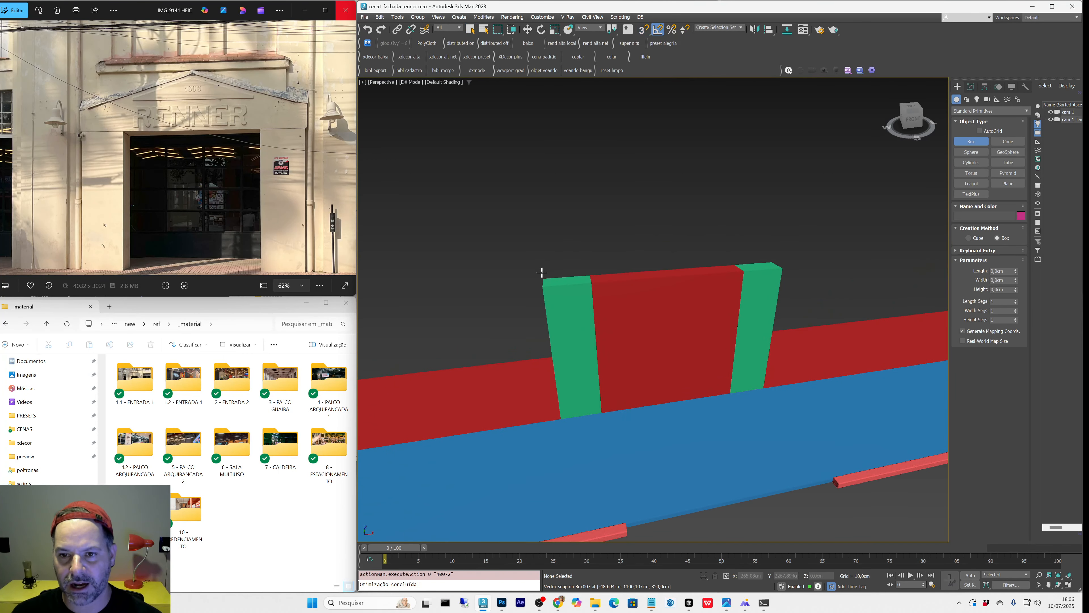
middle_click_drag(542, 272, 558, 272, "alt")
key("s")
left_click_drag(537, 285, 767, 268)
left_click(766, 268)
key("s")
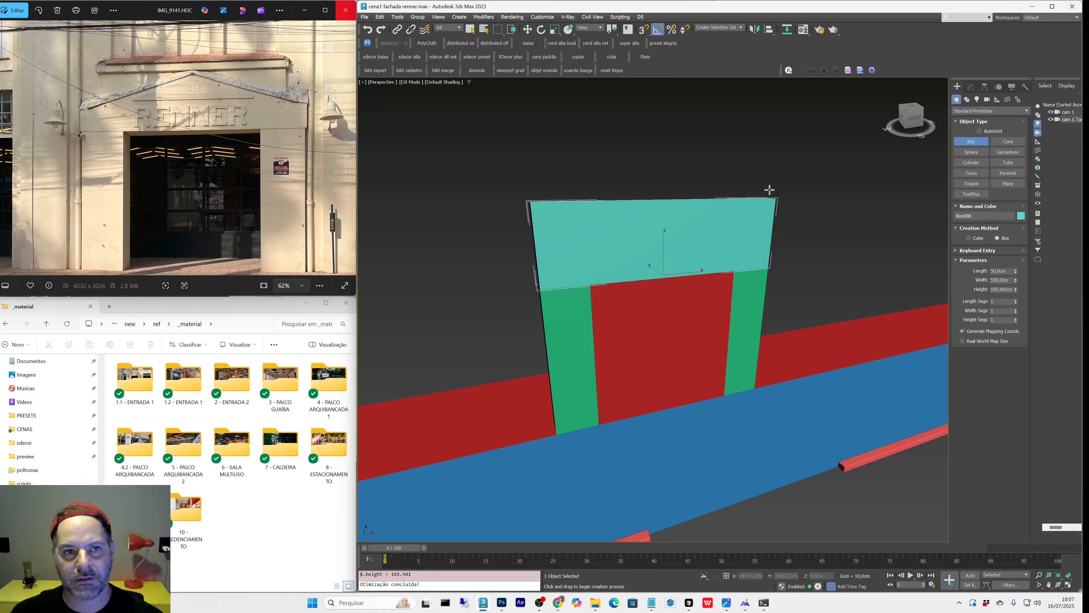
left_click(771, 194)
Step: Display edged faces and set the top box's width segments to 2
mouse_move(741, 270)
middle_mouse_down("alt")
mouse_move(725, 264)
mouse_move(737, 276)
middle_mouse_up("alt")
key("F4")
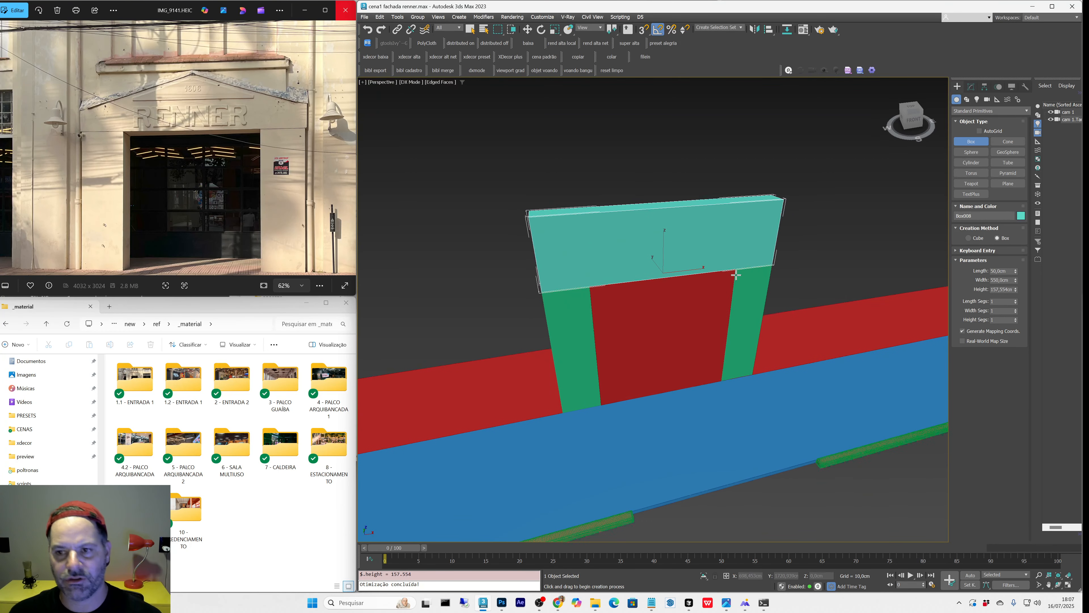
left_click(1015, 310)
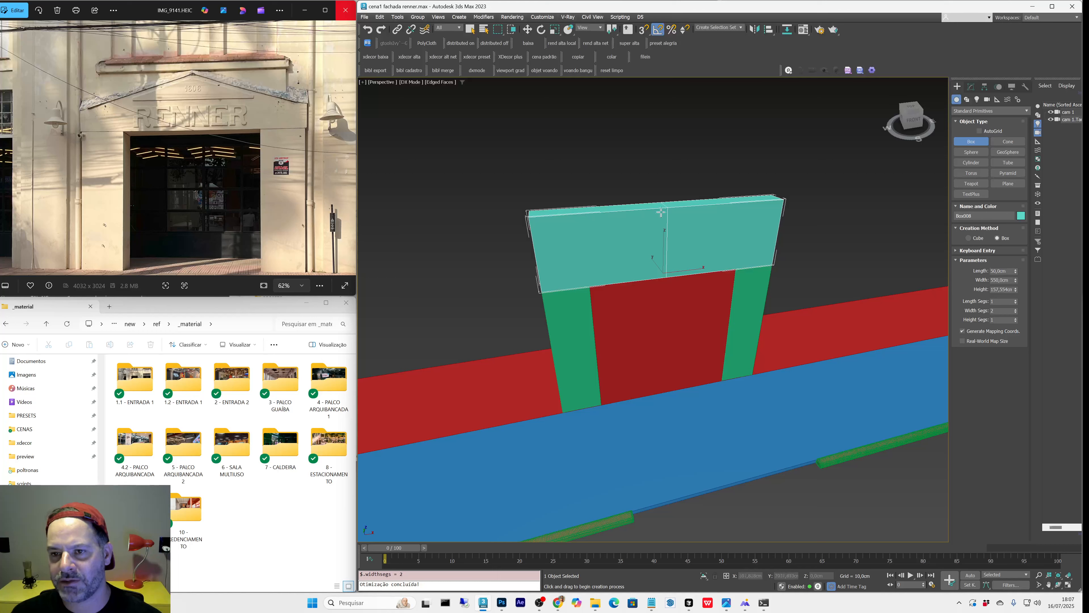
key("q")
middle_click_drag(666, 244, 639, 271, "alt")
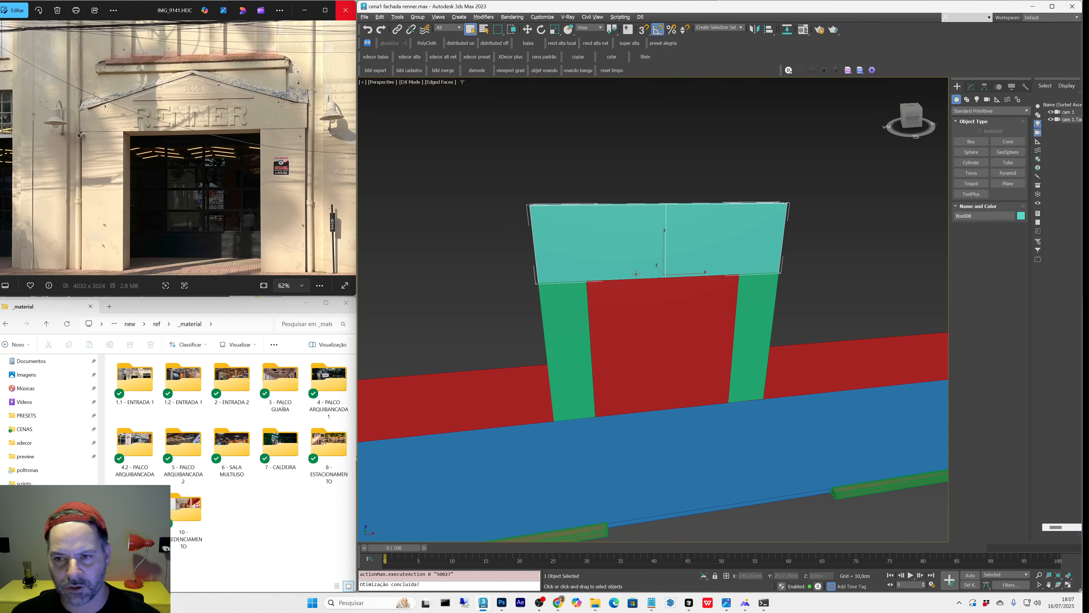
Step: Convert the top box to an Editable Poly
key("1")
left_click_drag(509, 164, 549, 230)
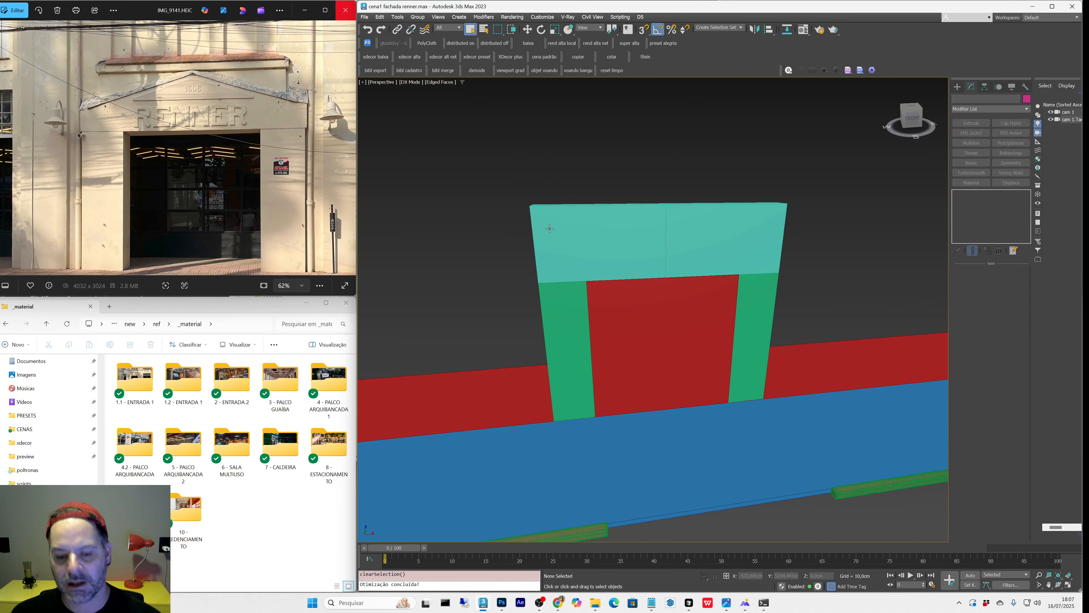
left_click(549, 228)
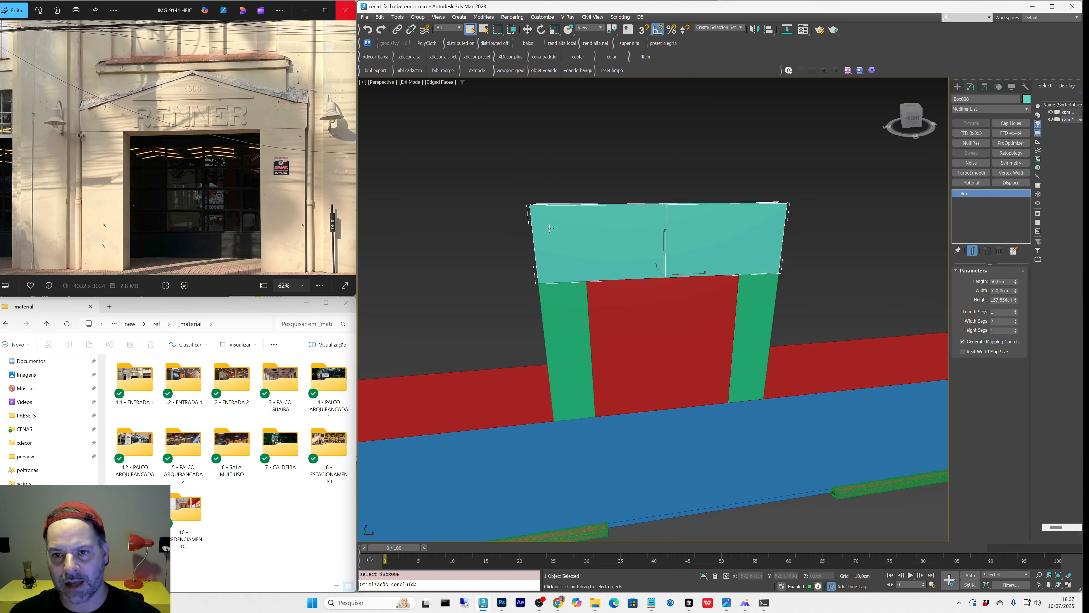
right_click(582, 215)
left_click(712, 311)
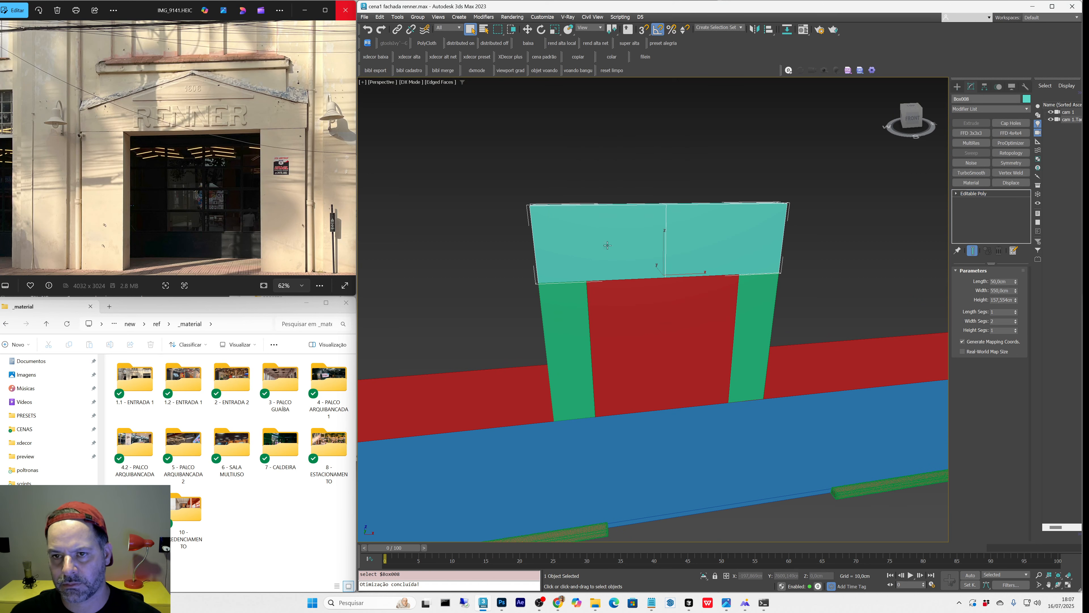
Step: Lower the four outer top vertices of the top box to form a sloped gable with a central peak
key("1")
left_click_drag(488, 163, 567, 237)
left_click_drag(757, 176, 820, 232, "ctrl")
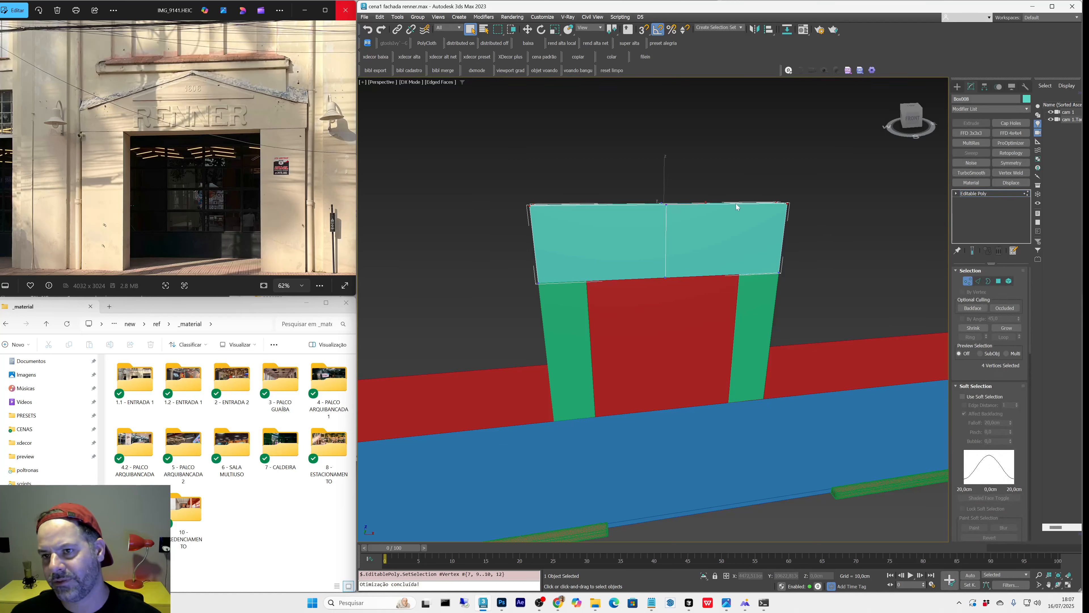
key("w")
left_click_drag(667, 181, 659, 219)
Step: Viewing through cam 1, fine-tune the gable's outer corner height and lower its apex by about 10.5 cm
key("c")
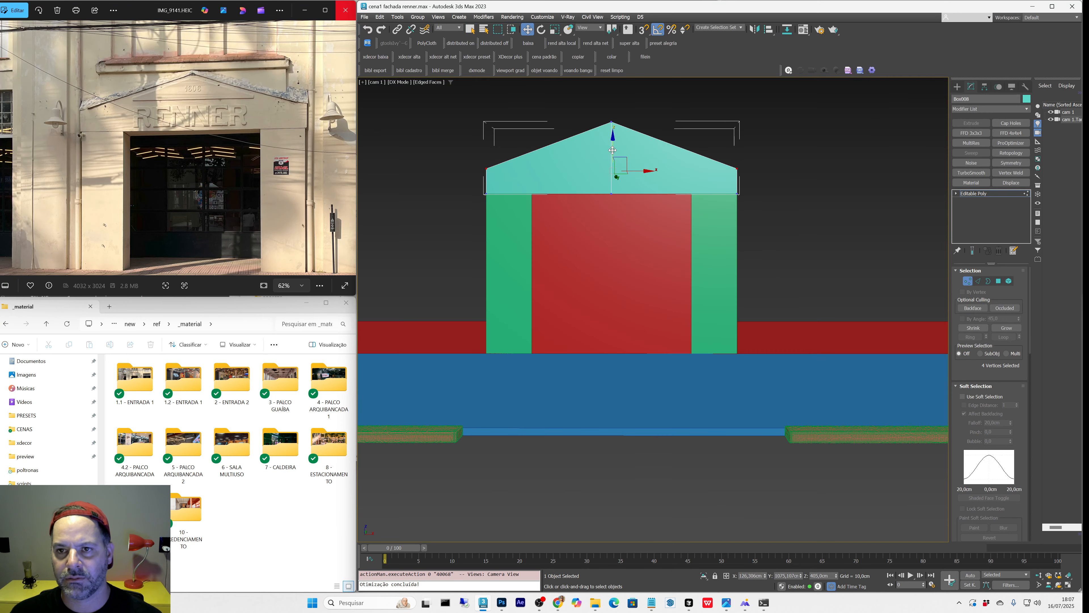
left_click_drag(612, 148, 616, 149)
mouse_move(602, 107)
left_mouse_down()
mouse_move(634, 139)
mouse_move(613, 111)
left_mouse_up()
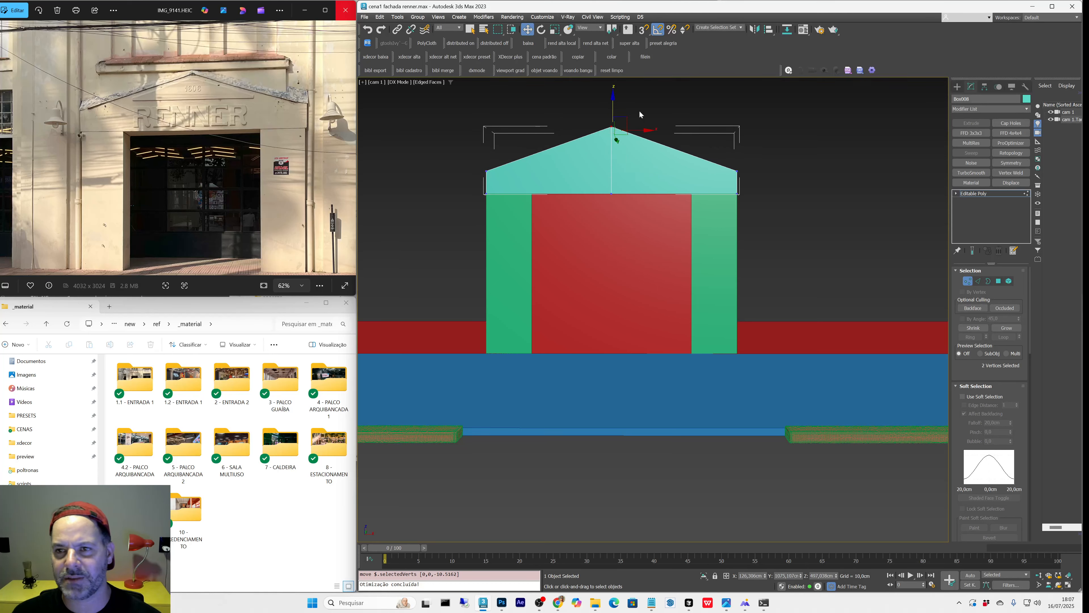
Step: Leave vertex editing, deselect the gable and save the scene
left_click(957, 87)
left_click(749, 131)
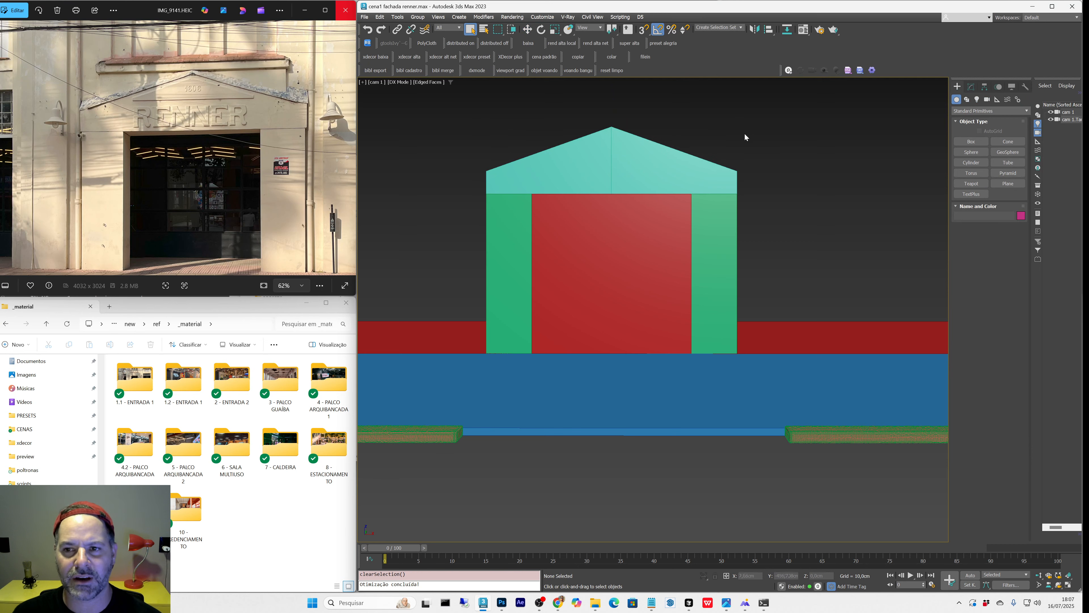
key("ctrl+s")
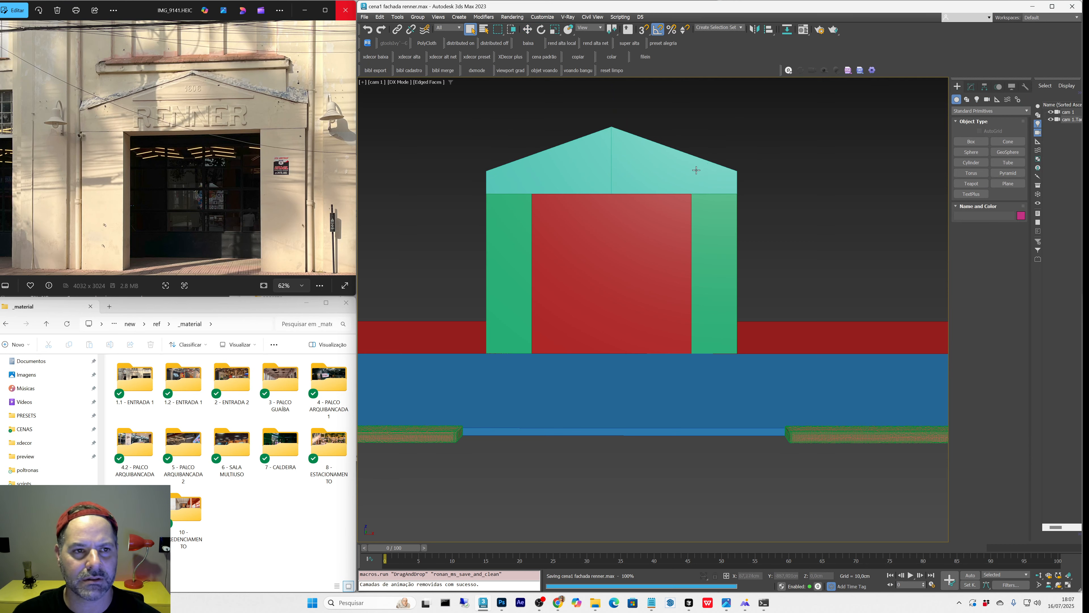
Step: Scale the gable up very slightly and uniformly with the scale type-in so it overhangs the pillars, then deselect it
left_click(656, 170)
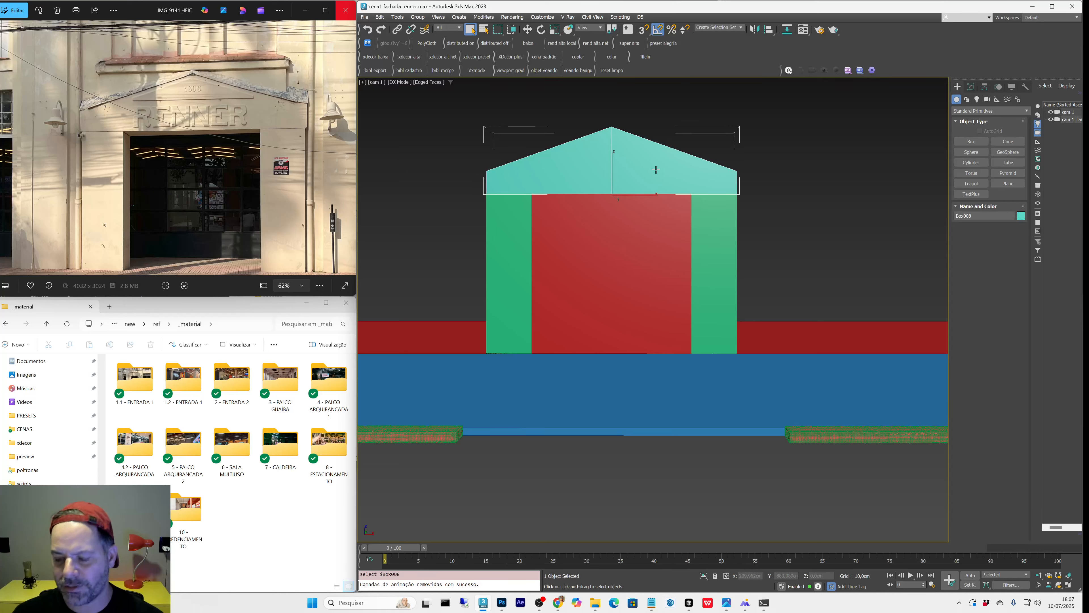
key("ctrl+p")
key("r")
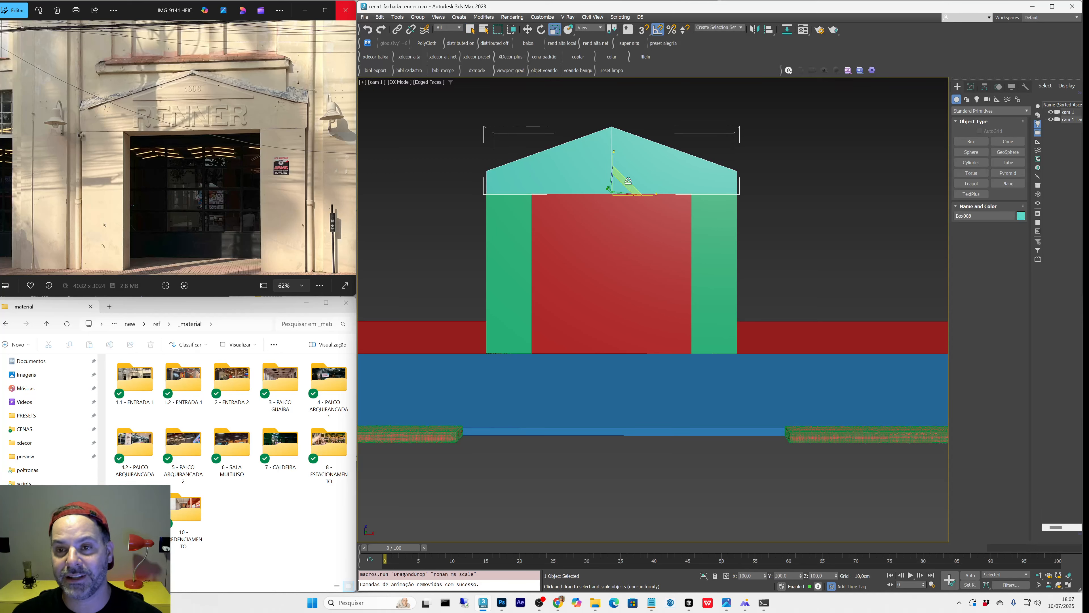
left_click_drag(617, 186, 610, 147)
key("ctrl+z")
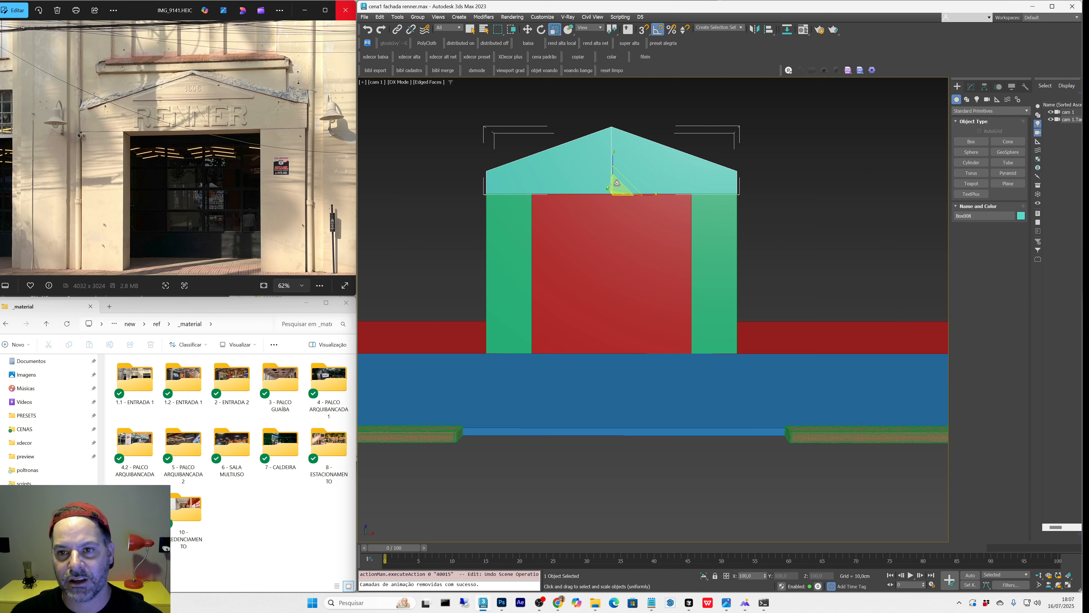
right_click(554, 29)
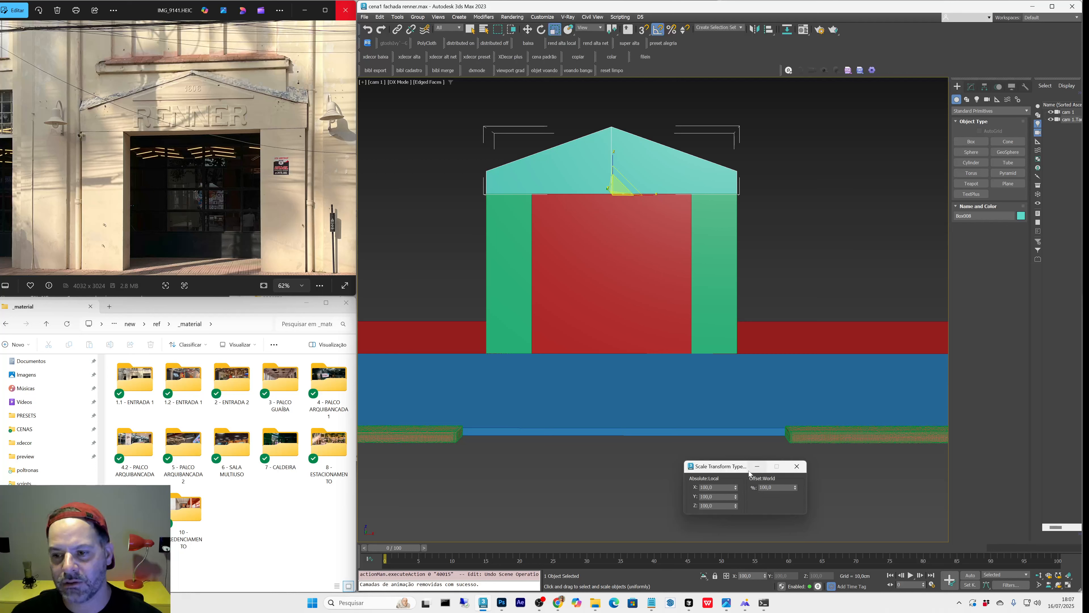
left_click_drag(749, 468, 882, 57)
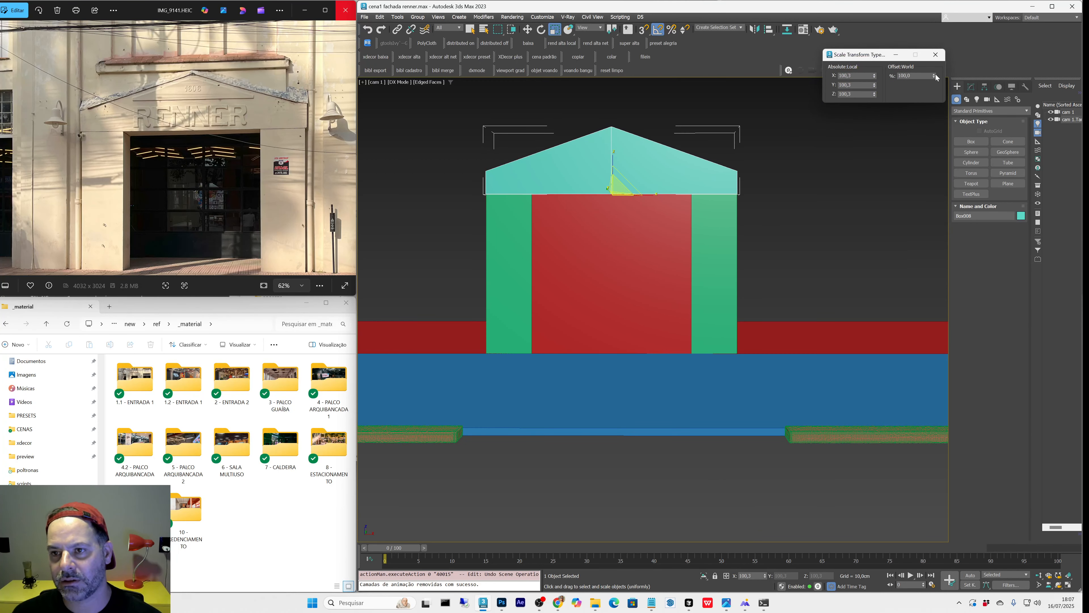
left_click(872, 186)
key("q")
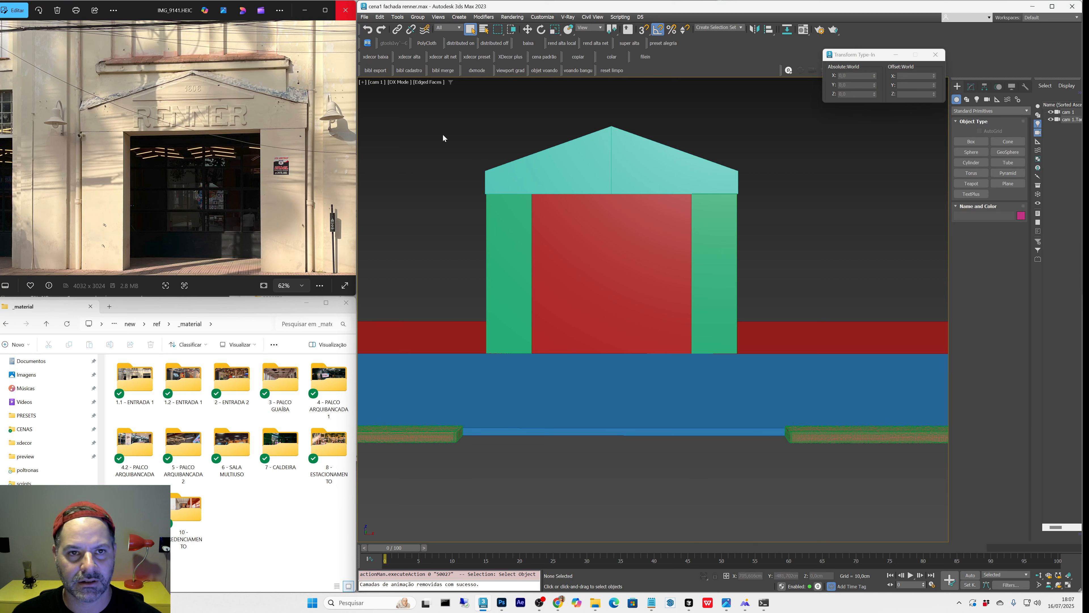
Step: Save the scene and draw a snapped flat box over the gable's front, 550 cm wide and about 148 cm high, with one width segment
key("ctrl+s")
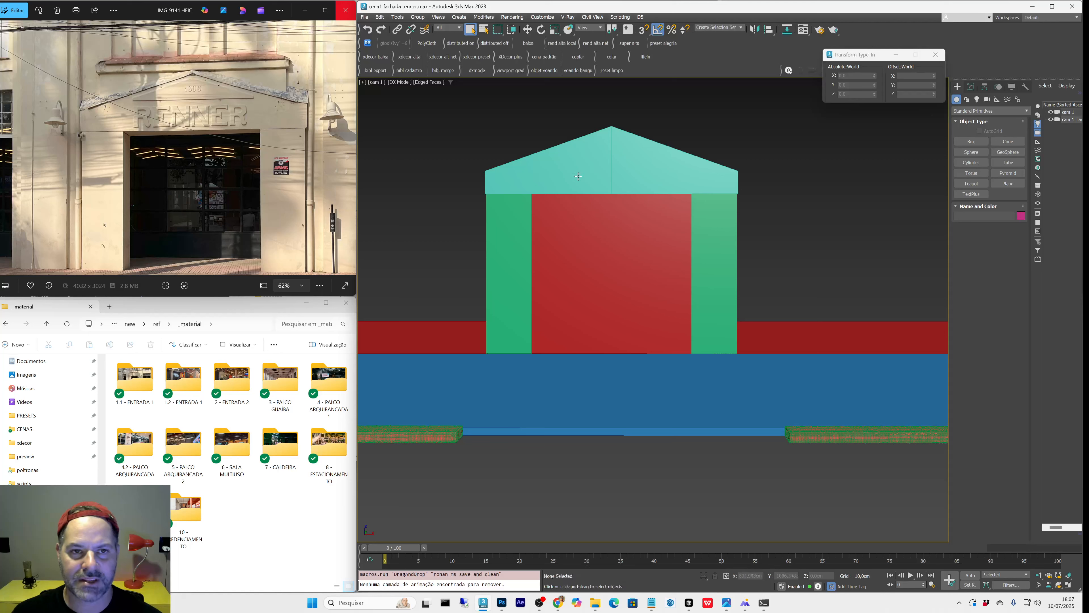
scroll(193, 84, "up", 2)
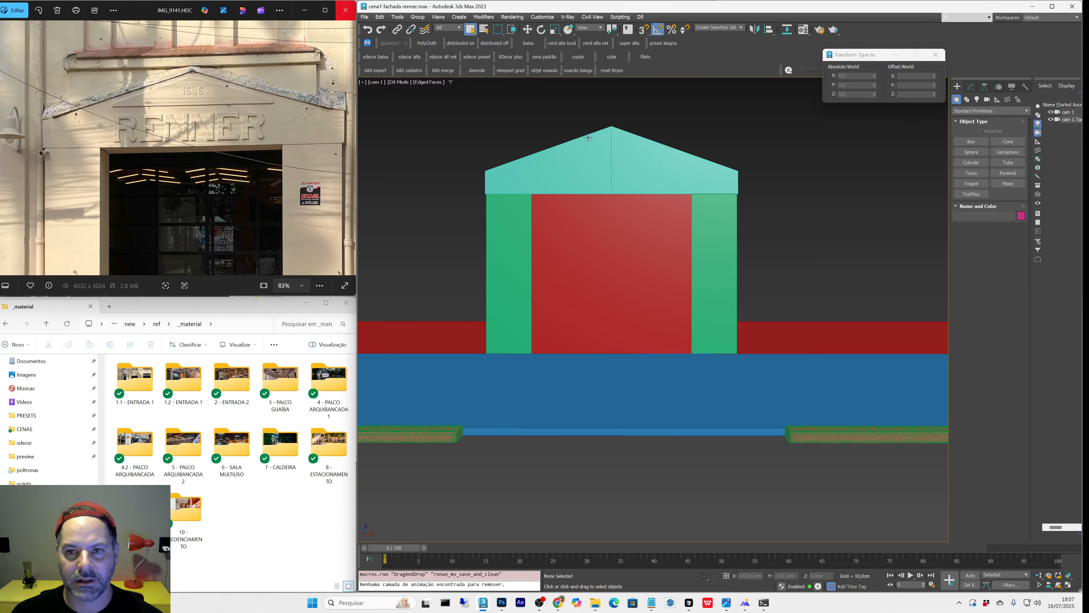
left_click(617, 168)
key("p")
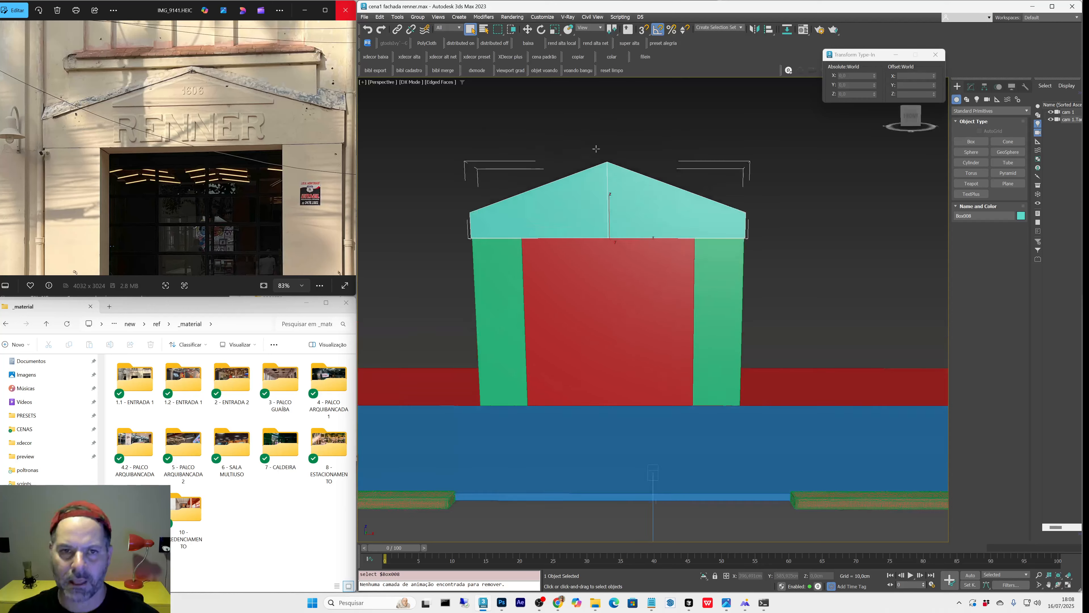
middle_click_drag(607, 218, 654, 227, "alt")
key("b")
key("s")
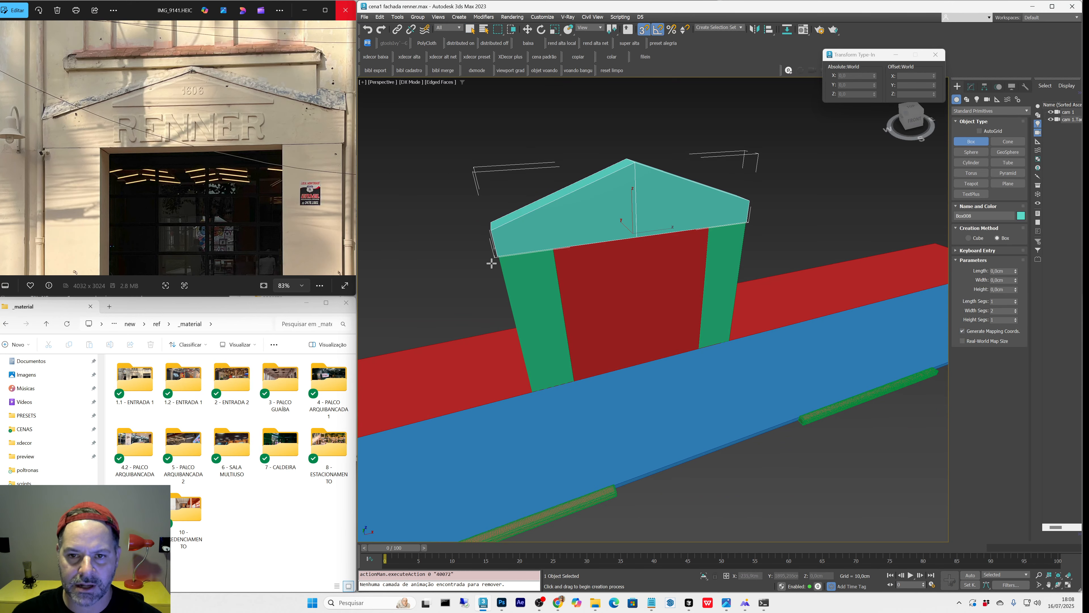
left_click_drag(502, 258, 775, 232)
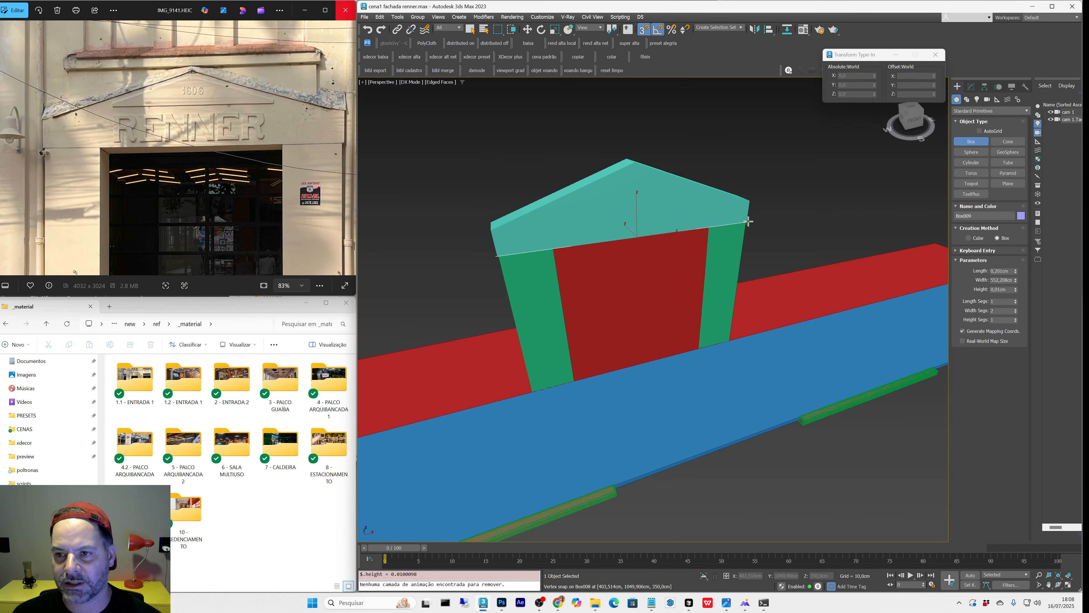
left_click(594, 146)
left_click(628, 159)
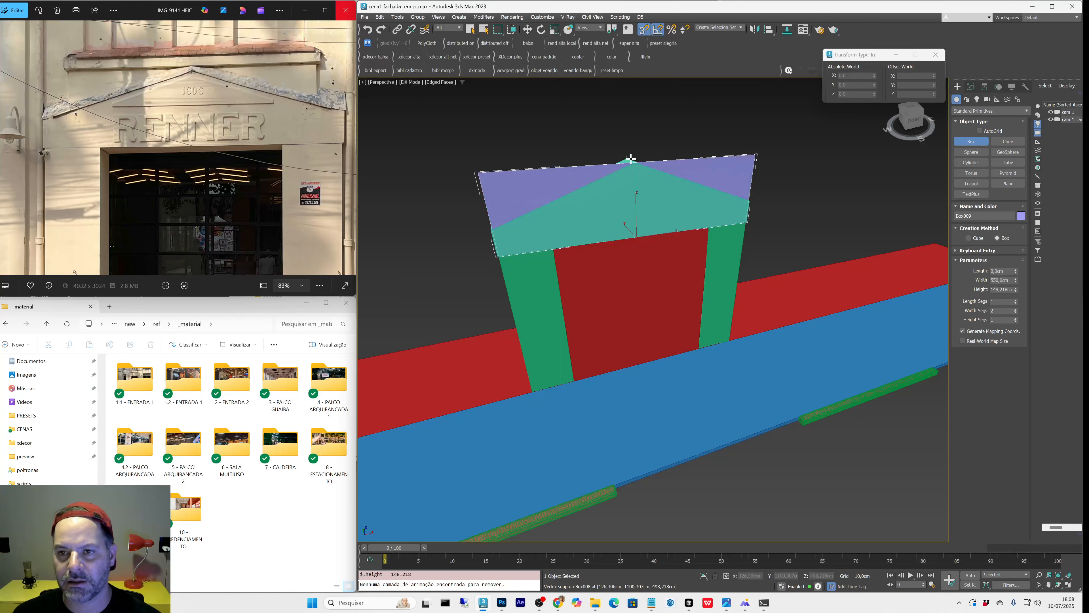
left_click(1015, 318)
Step: Pull the flat box about 20 cm out in front of the gable and set its length to 1 cm
middle_click_drag(518, 211, 537, 217, "alt")
key("w")
key("s")
mouse_move(629, 229)
left_mouse_down()
mouse_move(633, 214)
mouse_move(634, 234)
left_mouse_up()
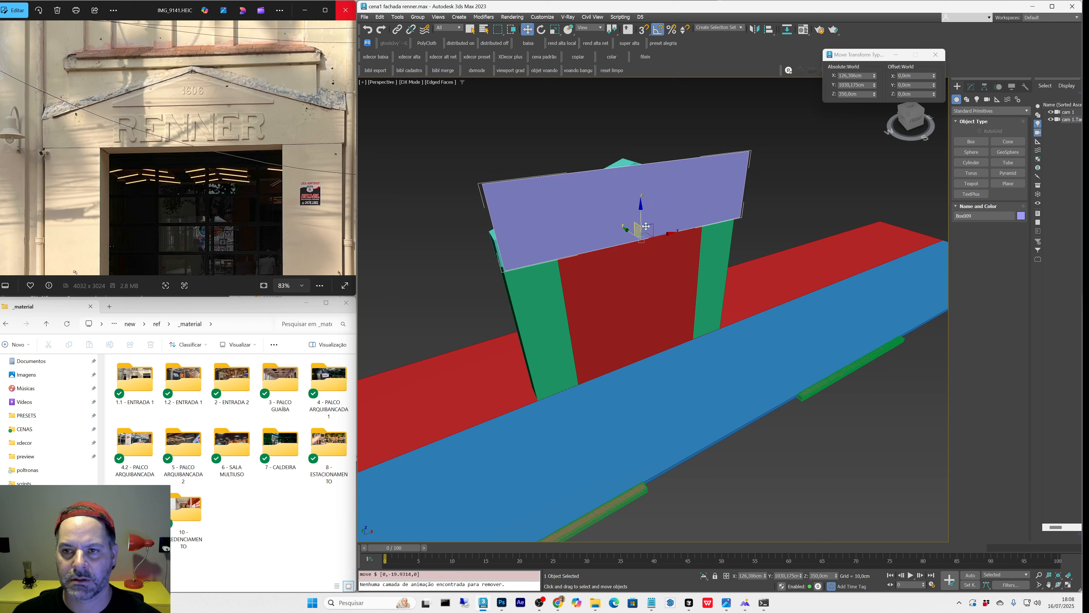
left_click(973, 88)
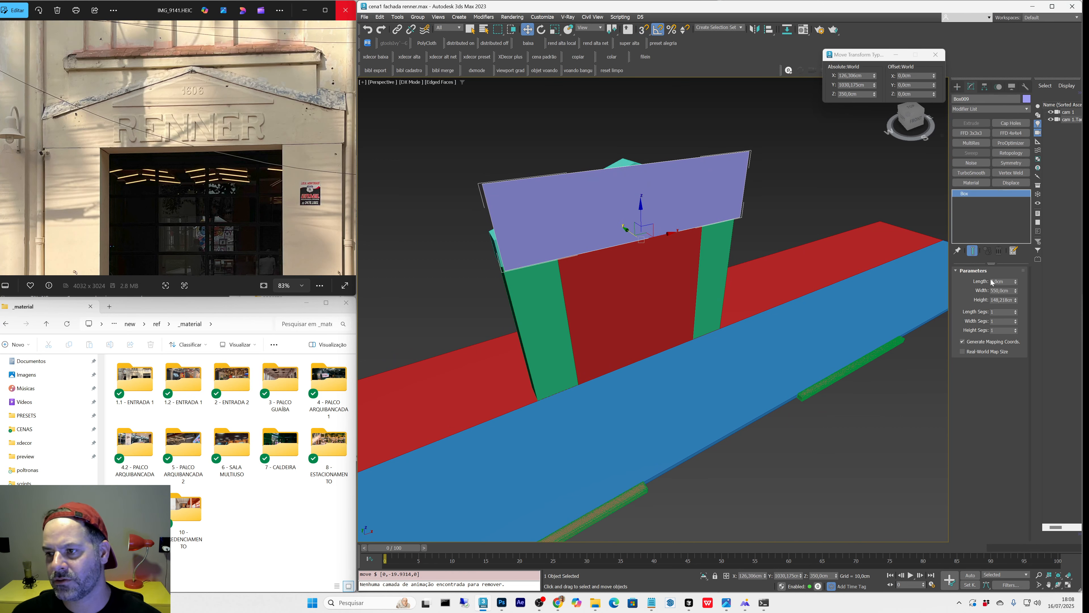
key("Return")
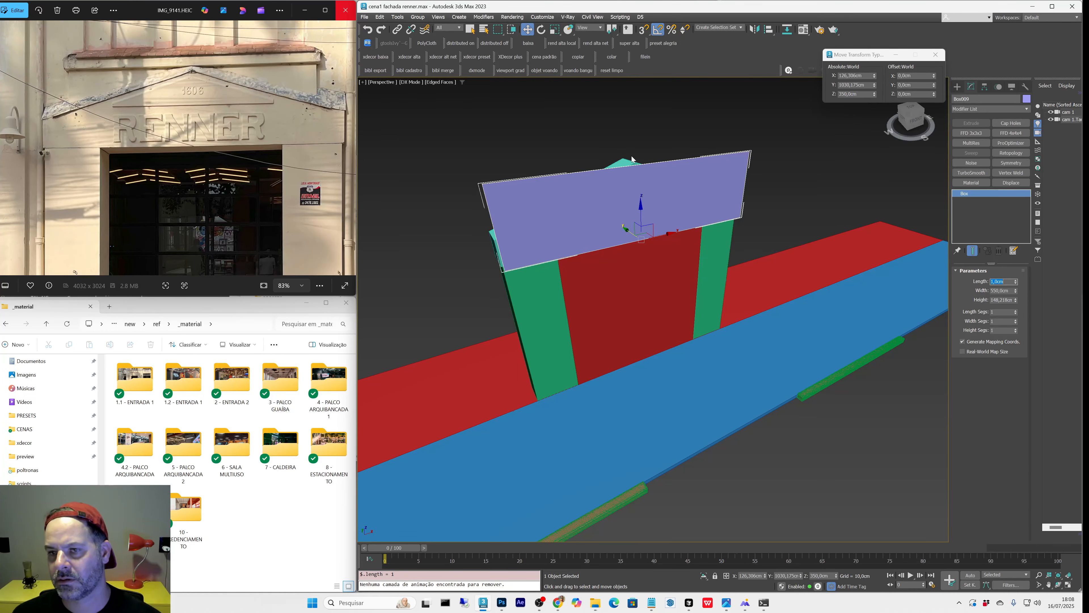
Step: In the Top view, snap the panel back against the gable's front face
key("t")
key("s")
scroll(418, 311, "up", 5)
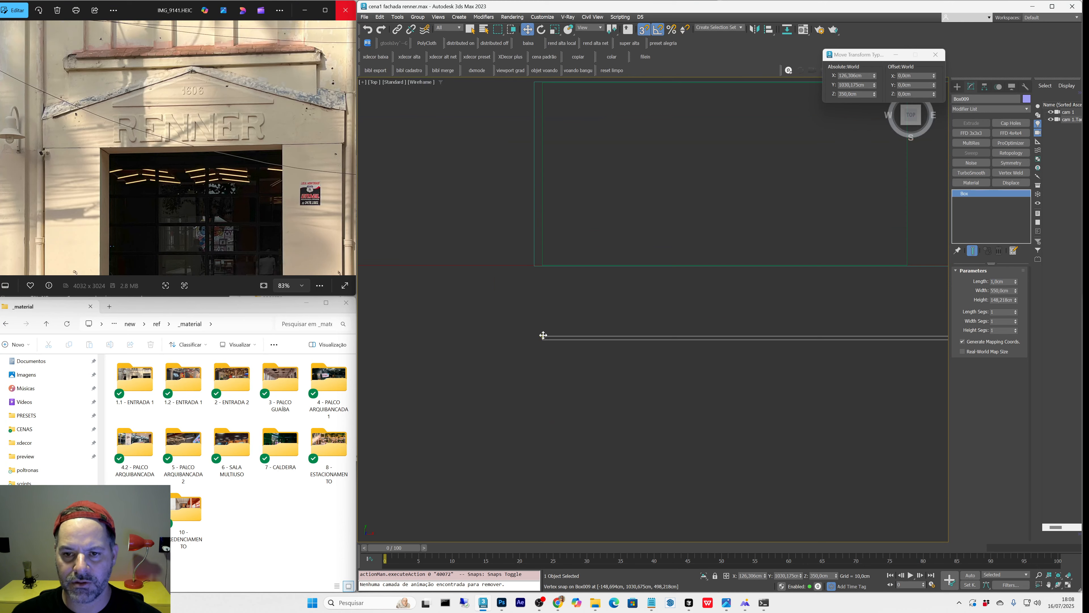
left_click_drag(543, 335, 539, 267)
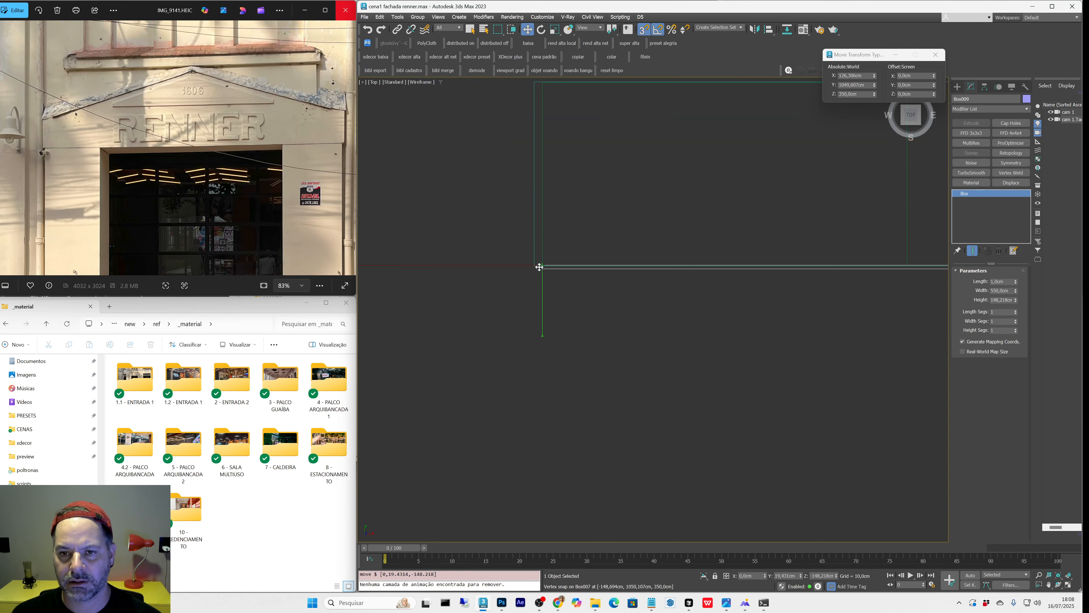
Step: Make the panel see-through in perspective and raise it about 74.5 cm over the gable
key("p")
key("z")
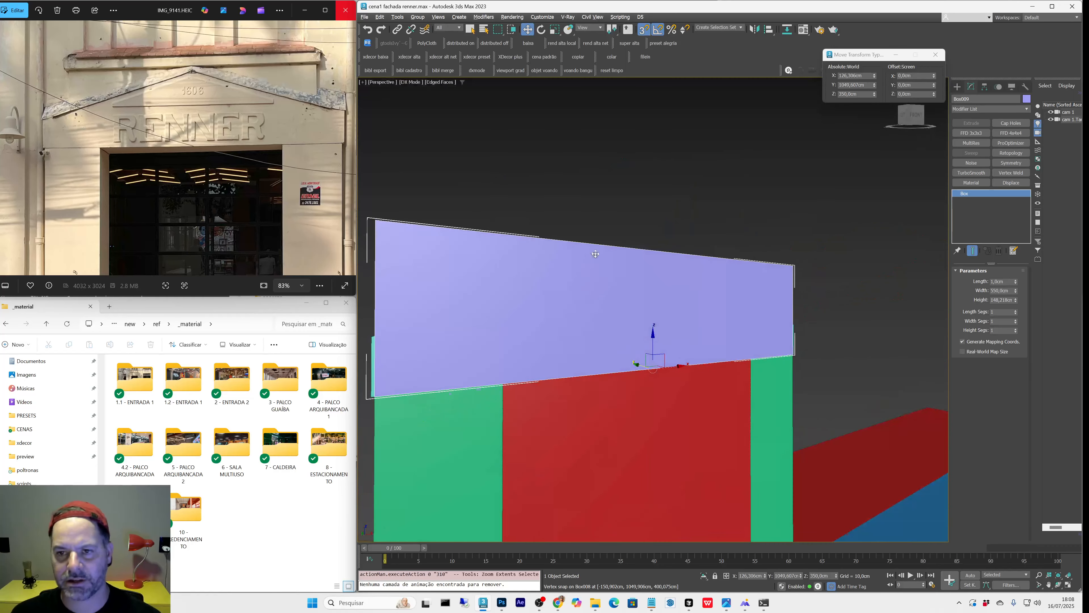
key("s")
key("w")
middle_click_drag(596, 254, 636, 316, "alt")
key("alt+x")
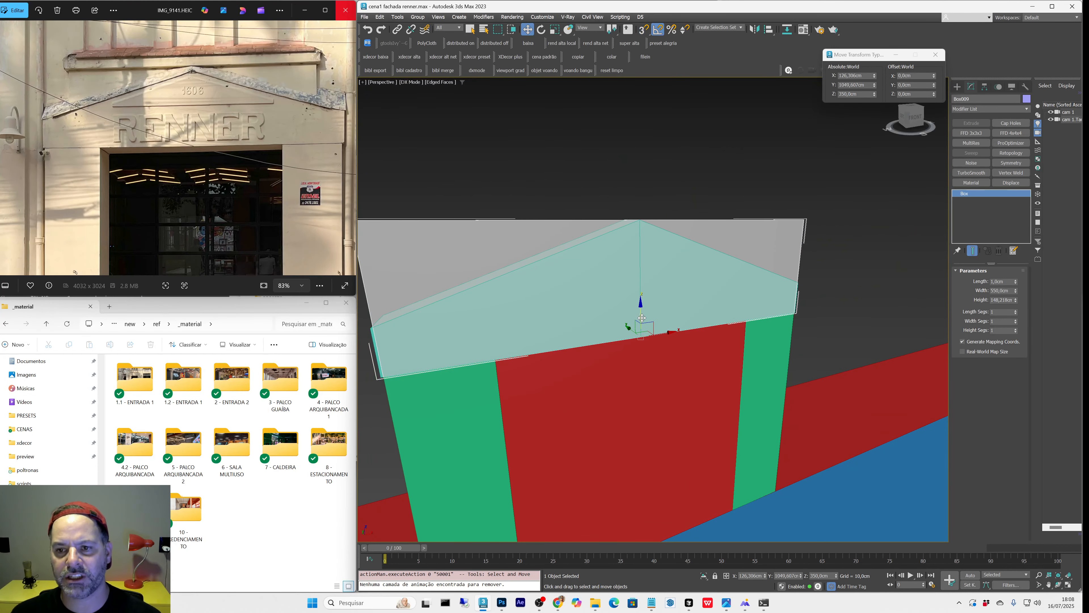
left_click_drag(642, 318, 642, 257)
scroll(642, 256, "down", 3)
middle_click_drag(642, 257, 633, 265, "alt")
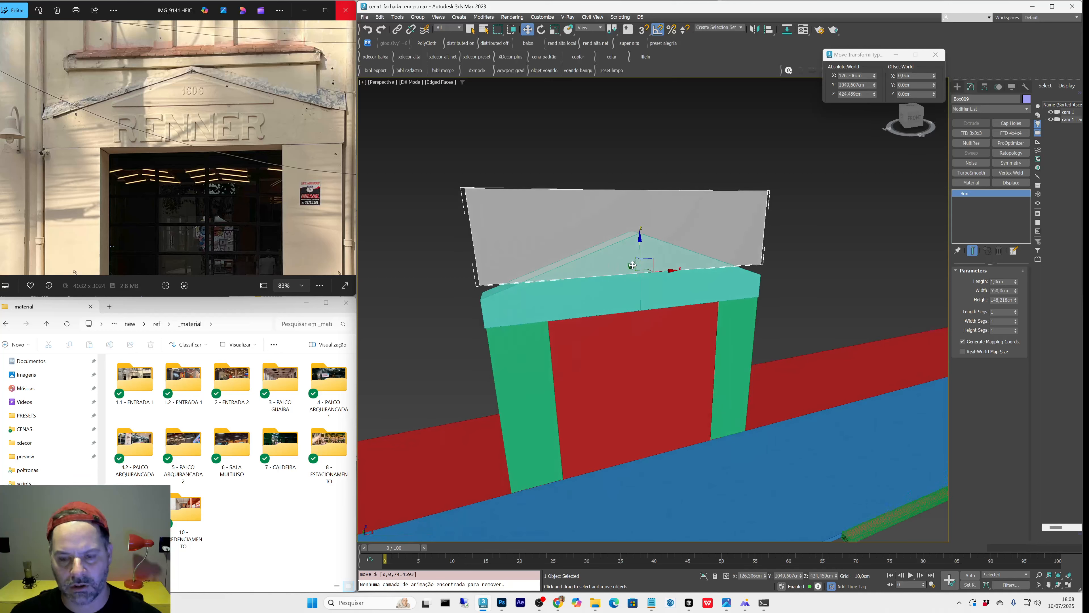
Step: Convert the panel to an Editable Poly and connect its four horizontal edges with a central vertical division
right_click(727, 243)
mouse_move(772, 304)
left_click(820, 306)
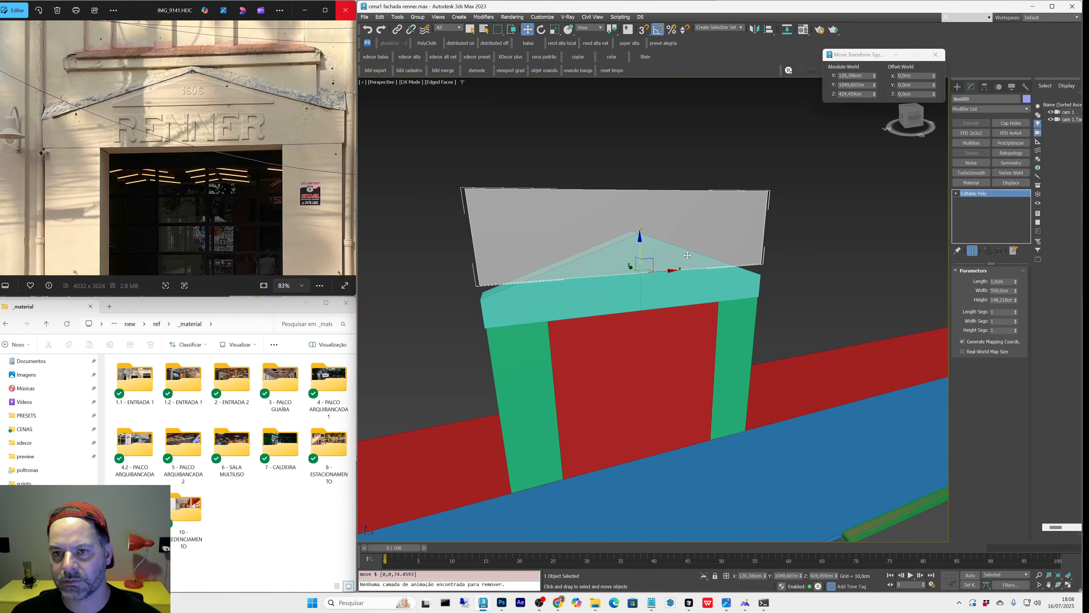
key("1")
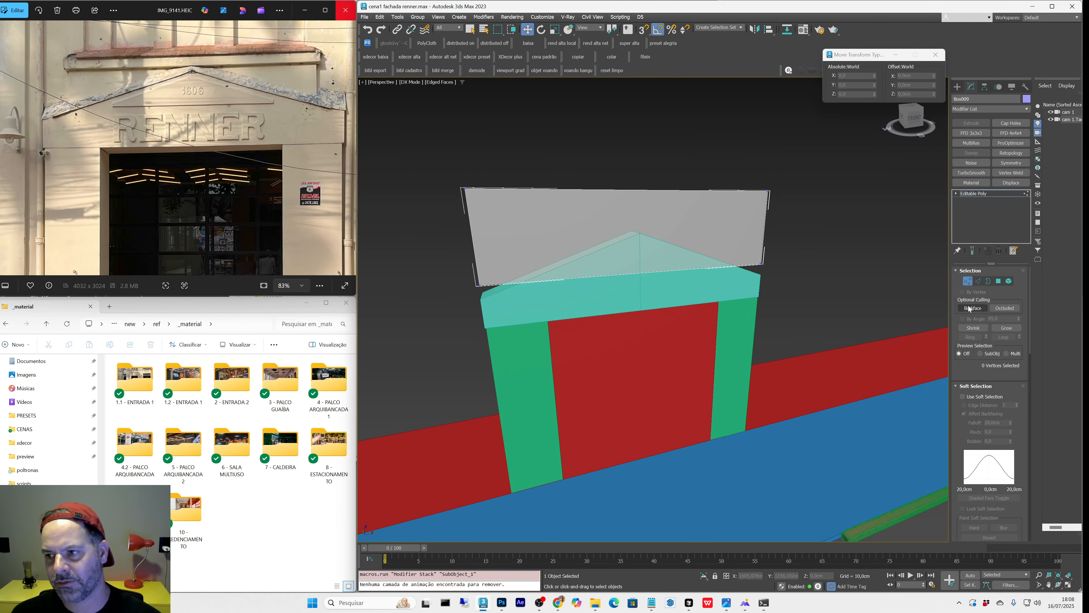
key("2")
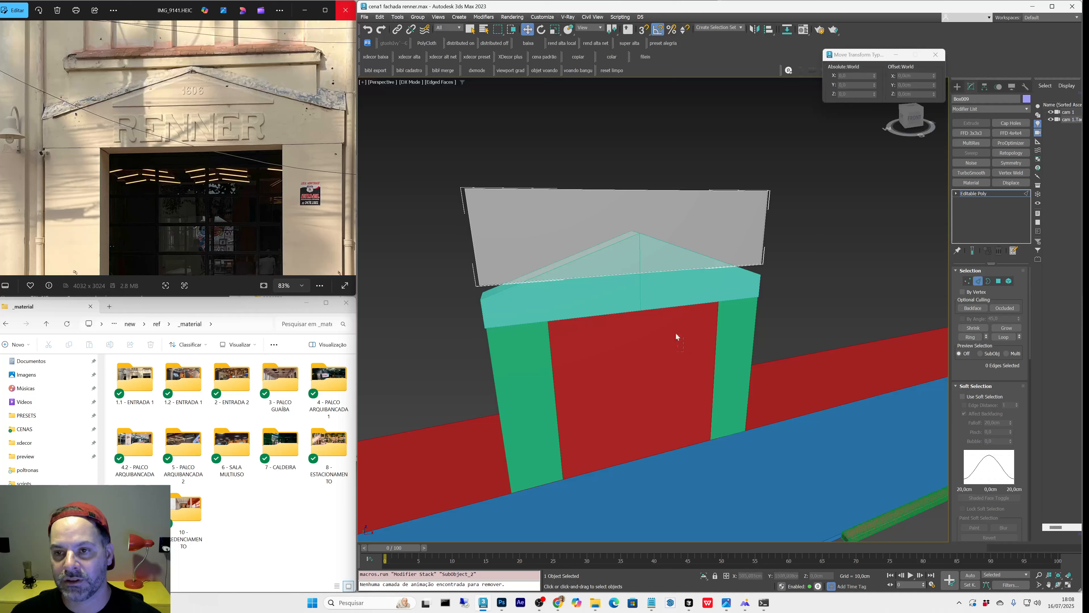
double_click(606, 191)
middle_click_drag(607, 198, 614, 223, "alt")
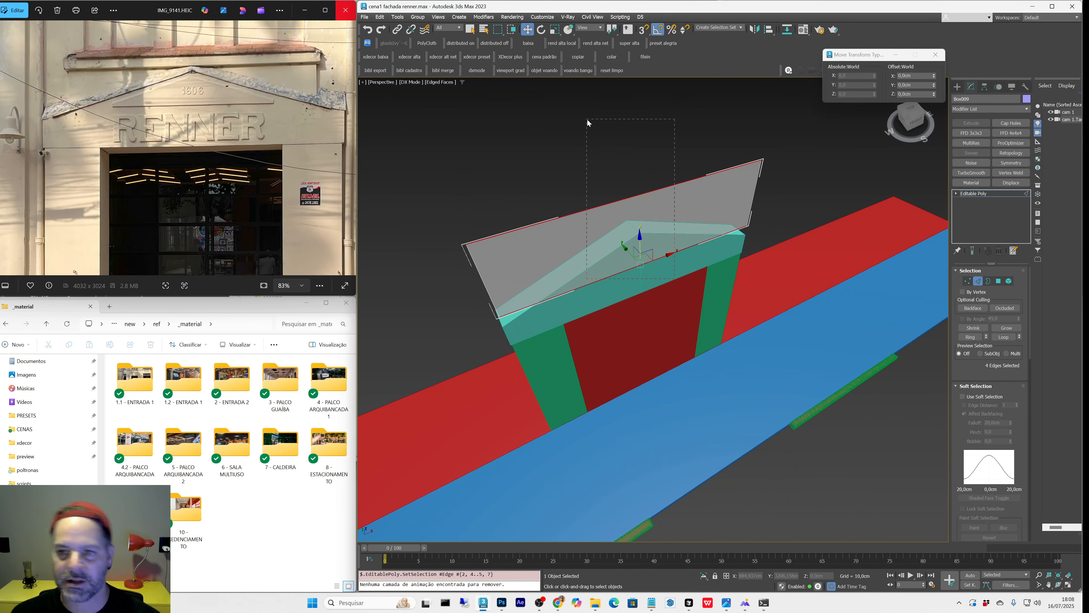
double_click(626, 198)
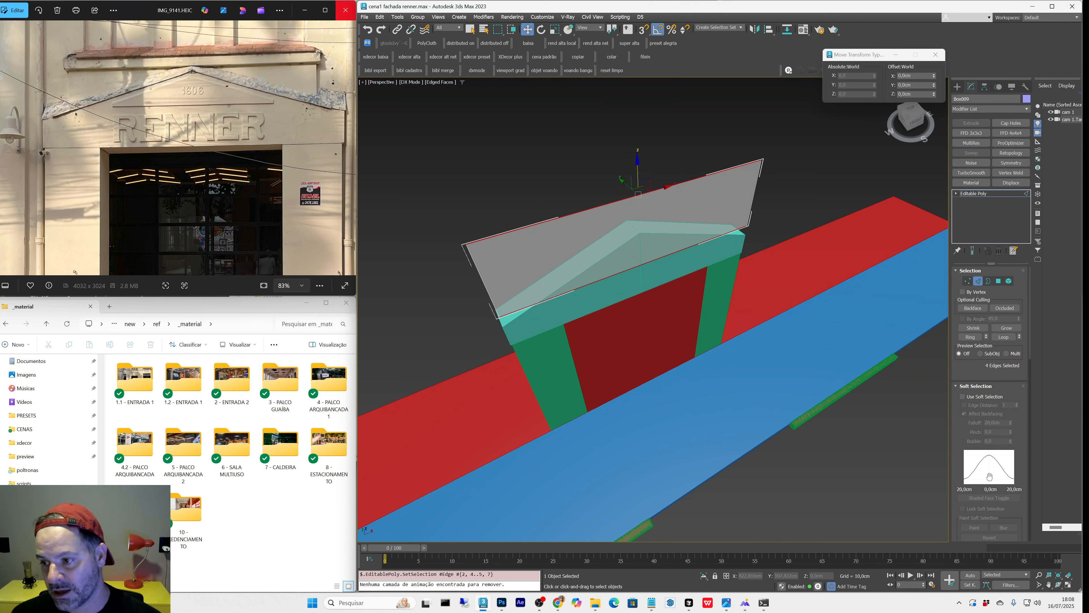
scroll(1026, 475, "down", 10)
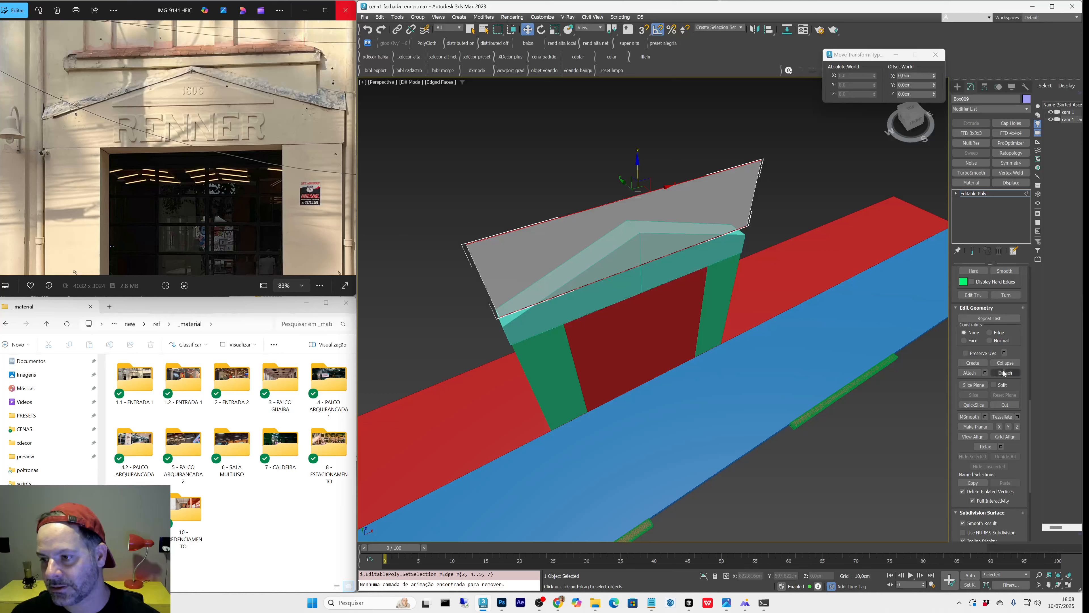
scroll(1014, 463, "up", 5)
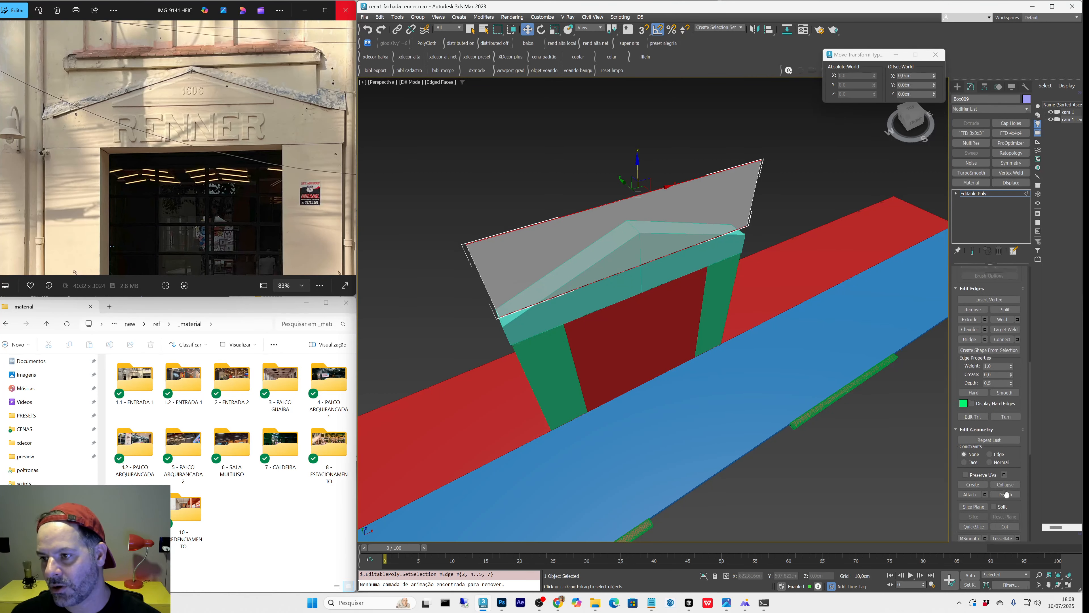
left_click(1002, 346)
middle_click_drag(576, 224, 561, 201, "alt")
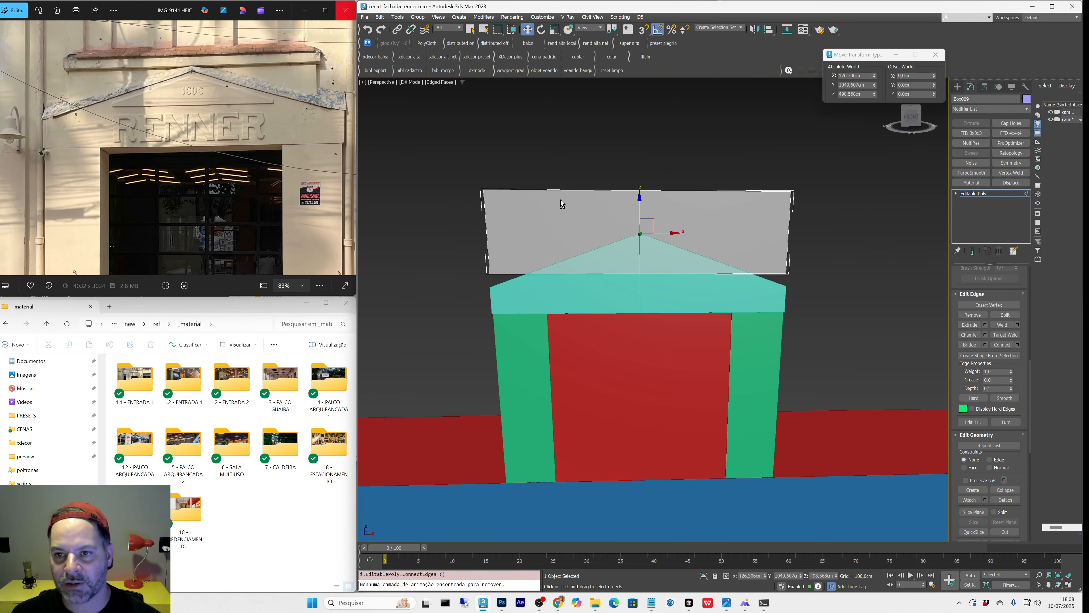
Step: Lower the panel's outer top corner vertices about 105 cm to match the gable's slope, and leave vertex editing
key("1")
left_click_drag(465, 161, 510, 210)
left_click_drag(773, 170, 819, 239, "ctrl")
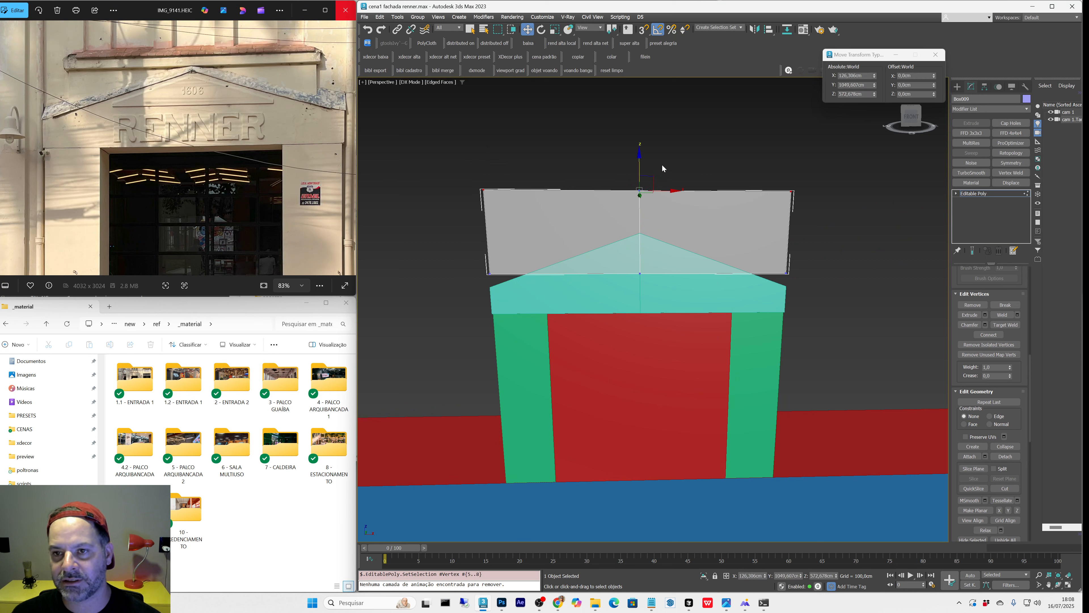
left_click_drag(638, 161, 642, 239)
key("f")
key("z")
scroll(625, 215, "down", 3)
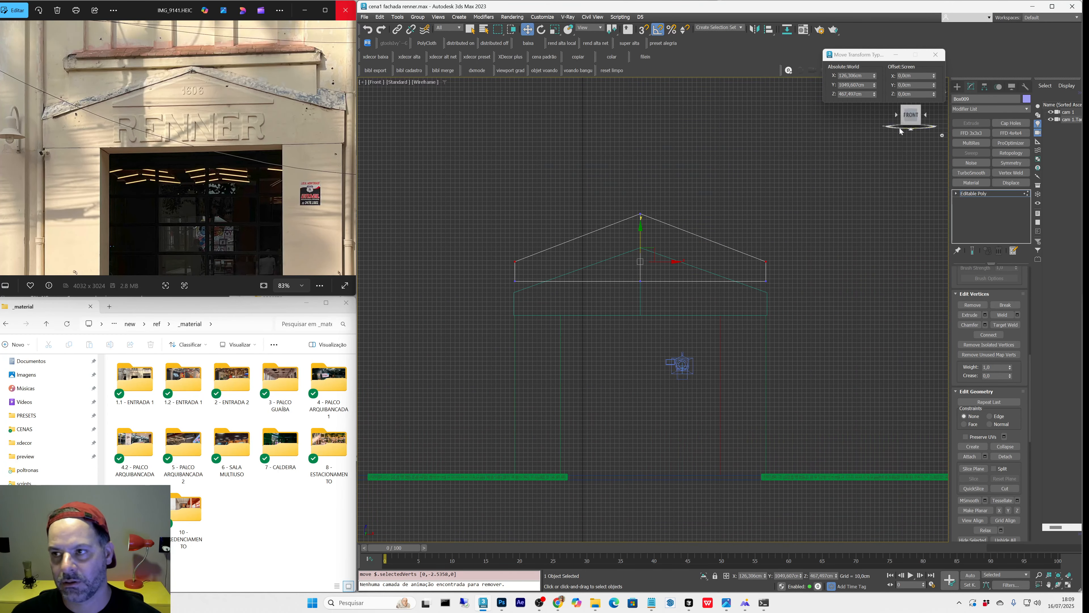
left_click(957, 91)
Step: Reset the panel's pivot and scale the panel down uniformly to about 43% so it sits inside the gable
key("p")
key("z")
middle_click_drag(610, 219, 599, 179, "alt")
key("alt+p")
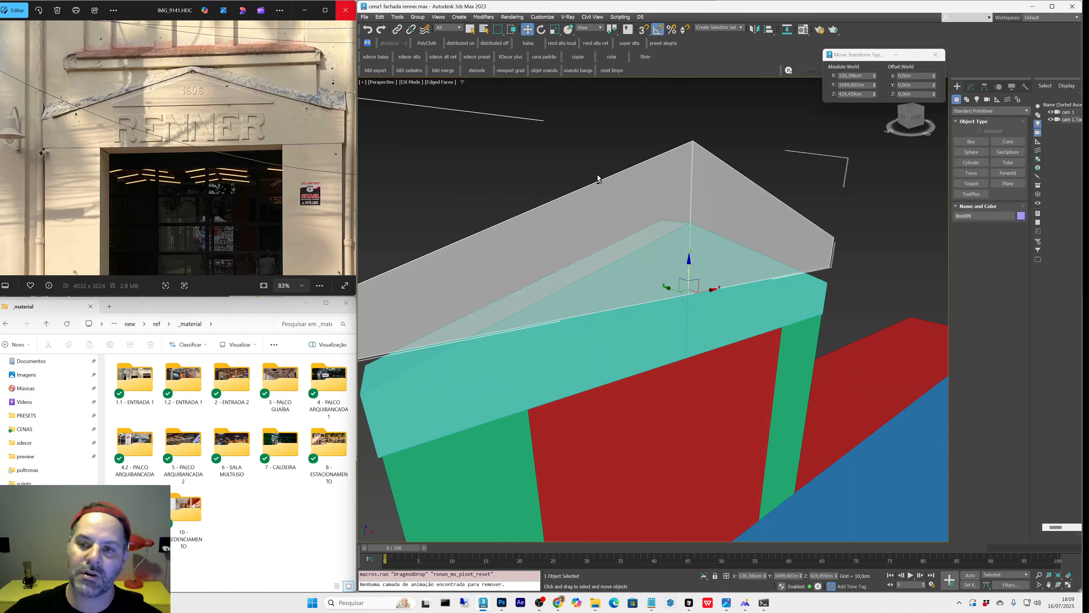
key("r")
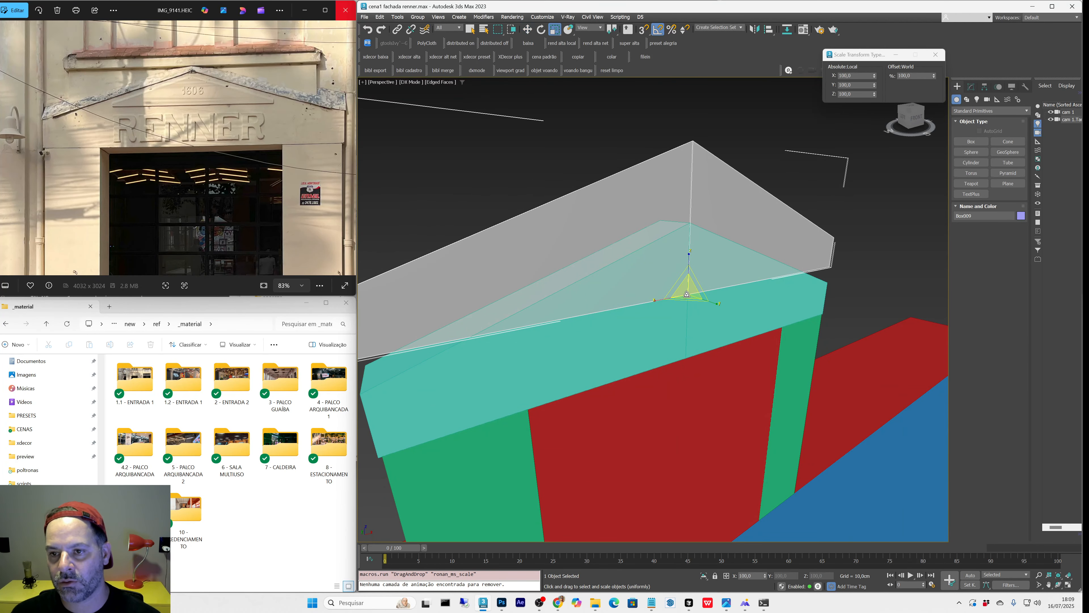
left_click_drag(688, 280, 706, 294)
middle_click_drag(706, 294, 680, 279, "alt")
left_click_drag(691, 282, 679, 268)
Step: Shade the Front view with the gradient background and turn off the panel's see-through display
key("f")
key("z")
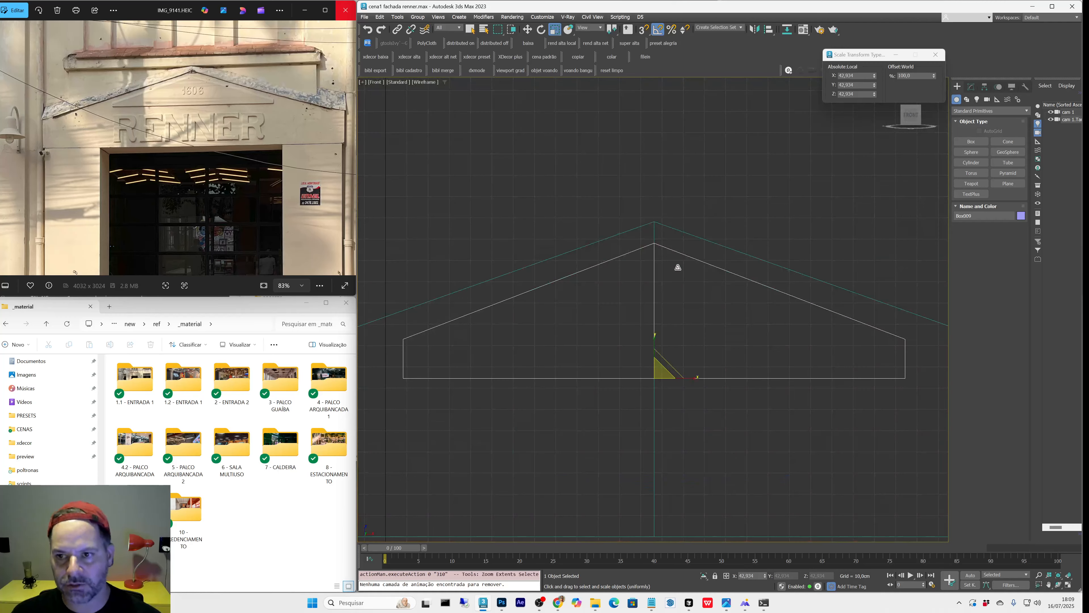
key("F3")
scroll(677, 272, "down", 3)
mouse_move(676, 275)
middle_mouse_down()
mouse_move(656, 248)
mouse_move(522, 162)
middle_mouse_up()
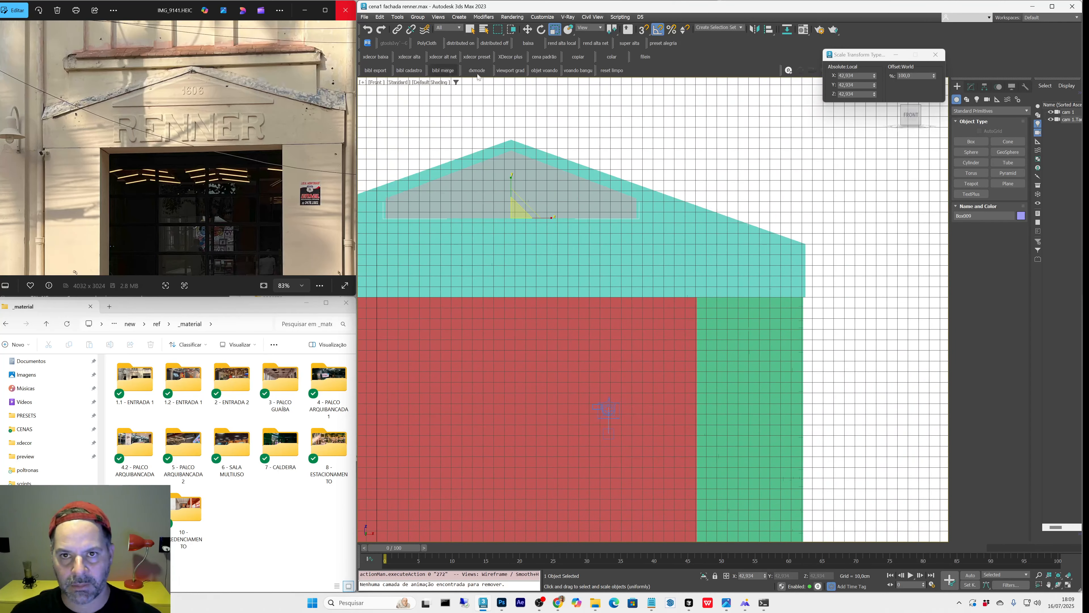
left_click(510, 71)
middle_click_drag(556, 235, 678, 285)
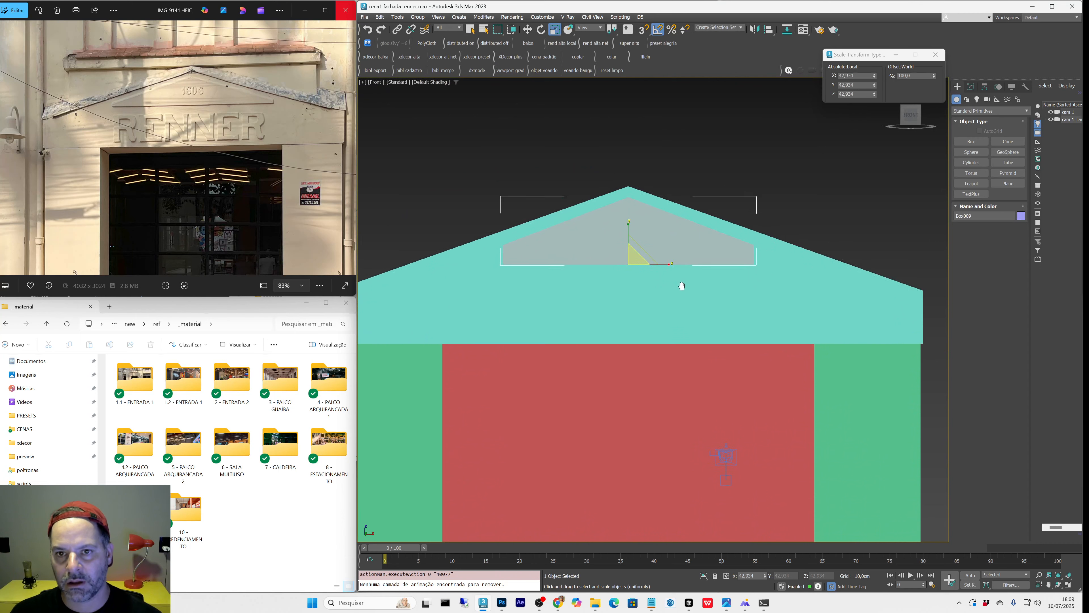
key("q")
key("alt+x")
middle_click_drag(643, 253, 619, 263)
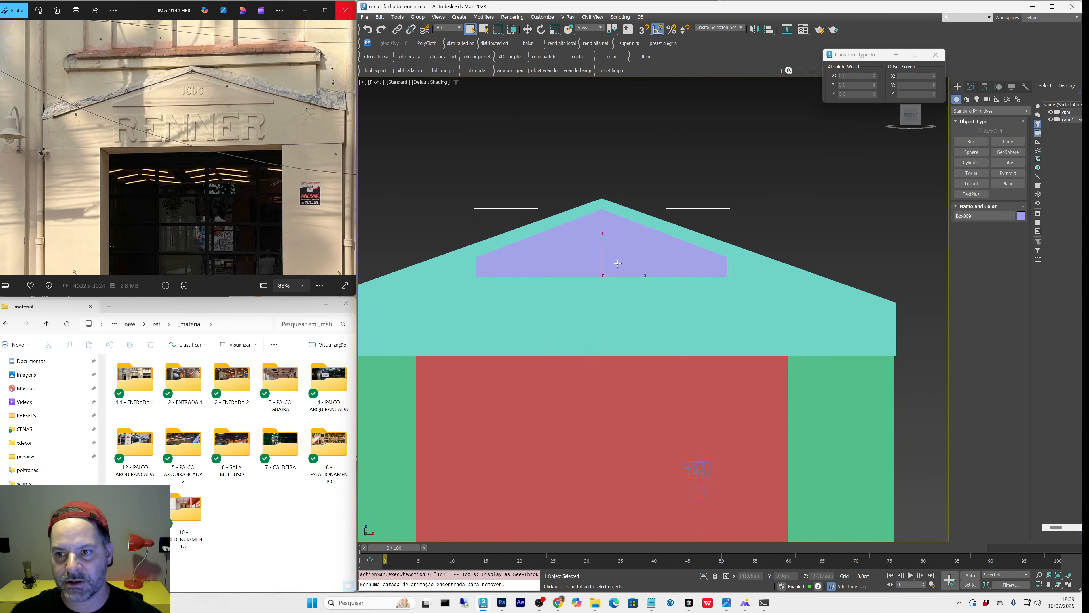
Step: Raise the panel's bottom vertices by about 10.9 cm
key("1")
left_click_drag(463, 269, 801, 320)
key("w")
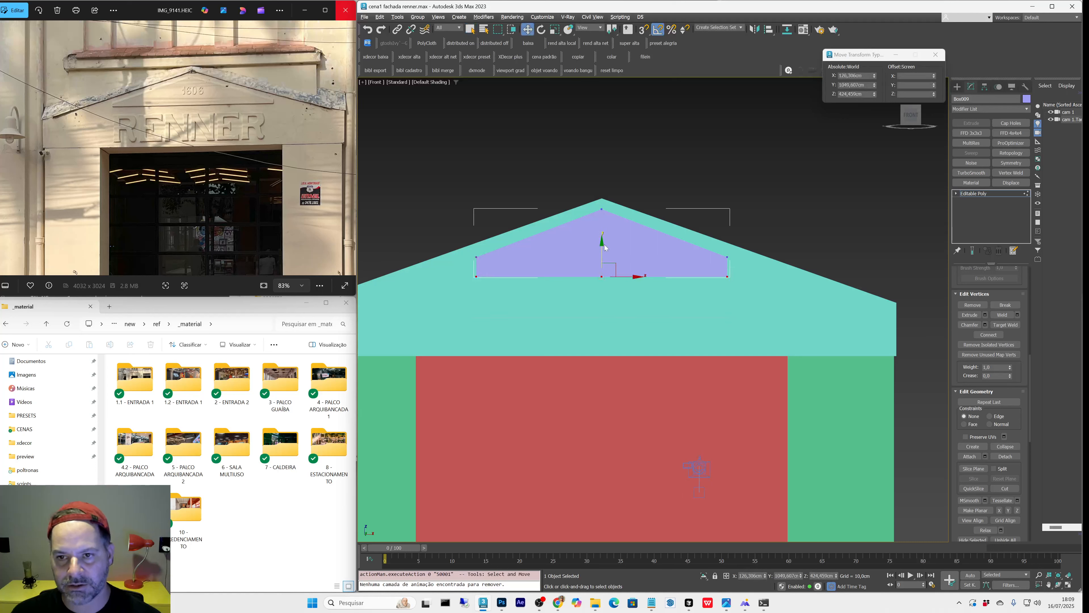
left_click_drag(603, 243, 611, 231)
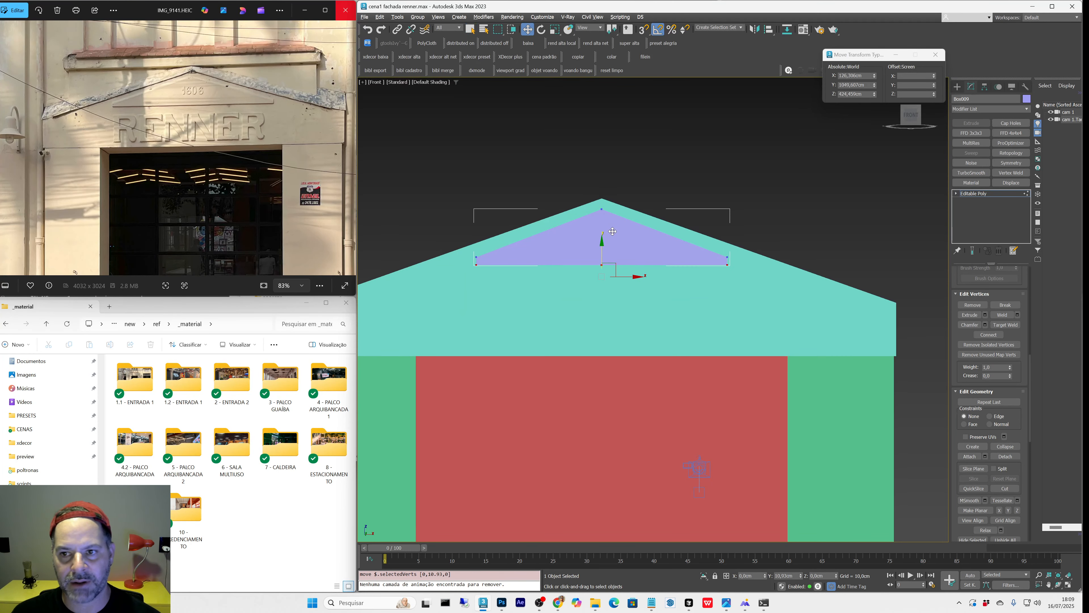
Step: Widen the panel's lower and side vertices horizontally to about 111% and leave vertex editing
left_click_drag(437, 238, 826, 321)
key("e")
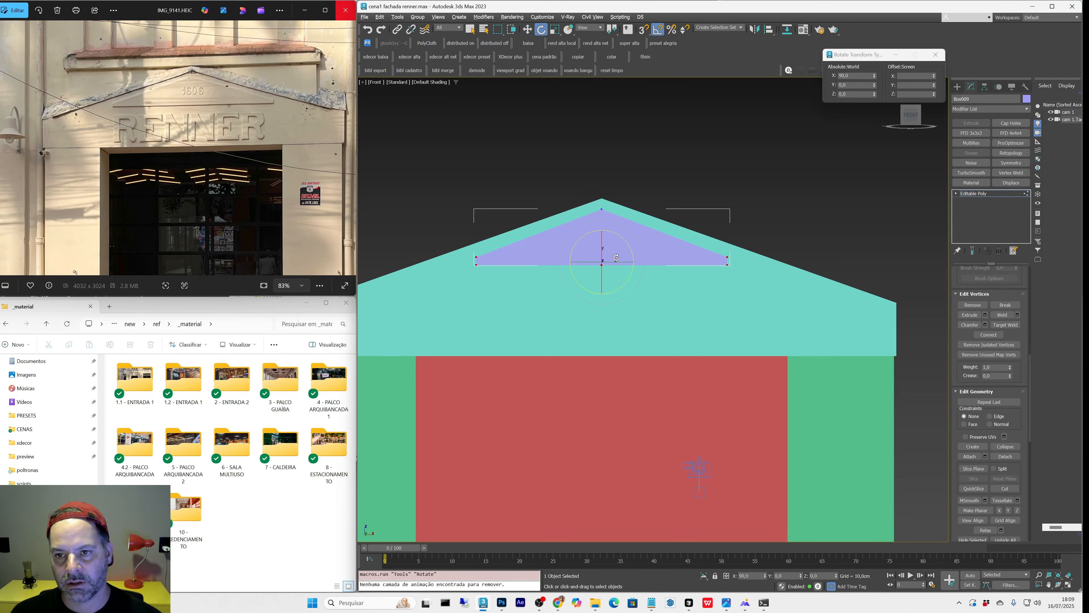
key("r")
left_click_drag(633, 261, 637, 262)
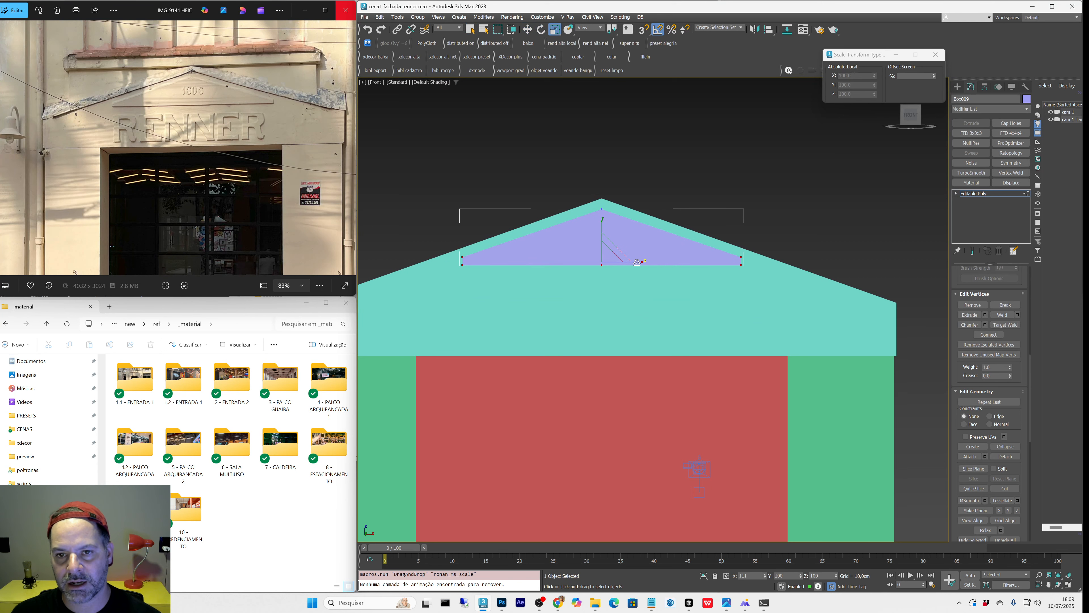
left_click(957, 87)
key("q")
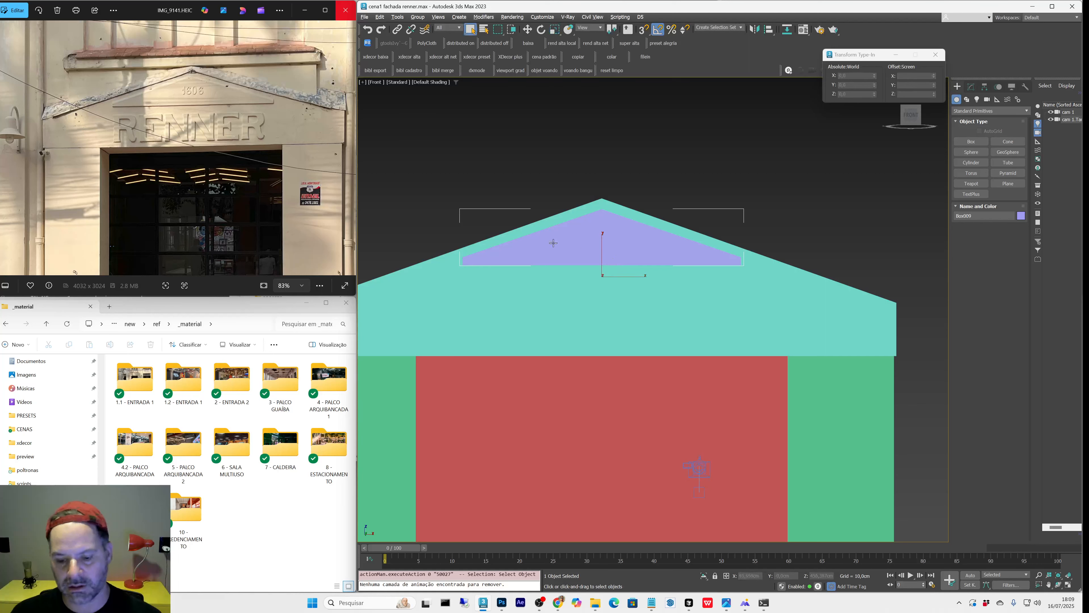
Step: Select the gable panel's two front polygons in the Perspective view and pull them forward about 1.3 cm
key("p")
key("z")
middle_click_drag(592, 248, 731, 184, "alt")
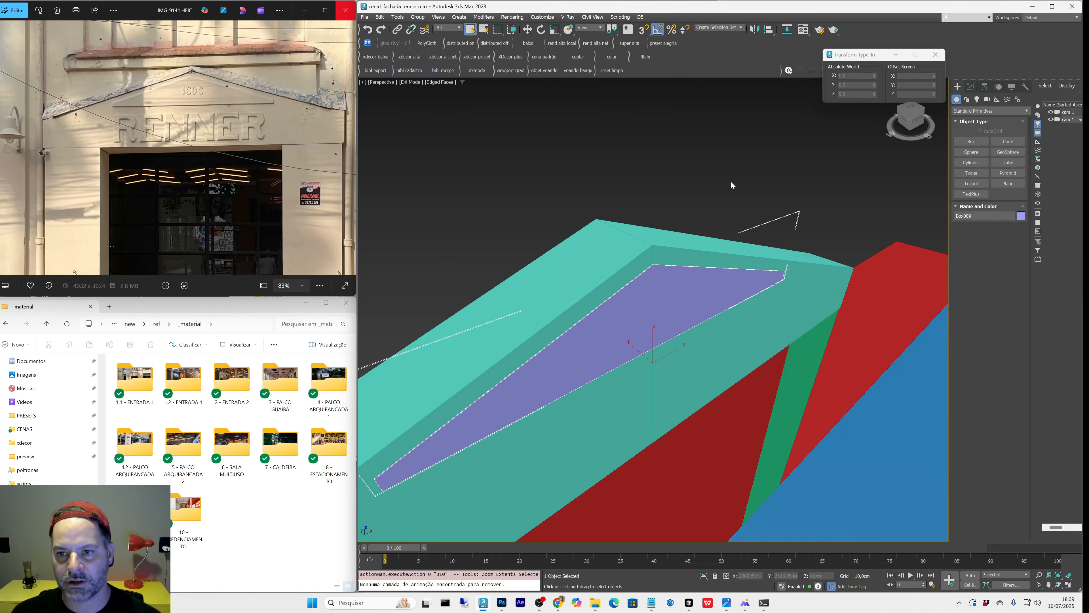
key("4")
left_click(697, 292)
left_click(631, 311, "ctrl")
scroll(631, 313, "up", 3)
key("w")
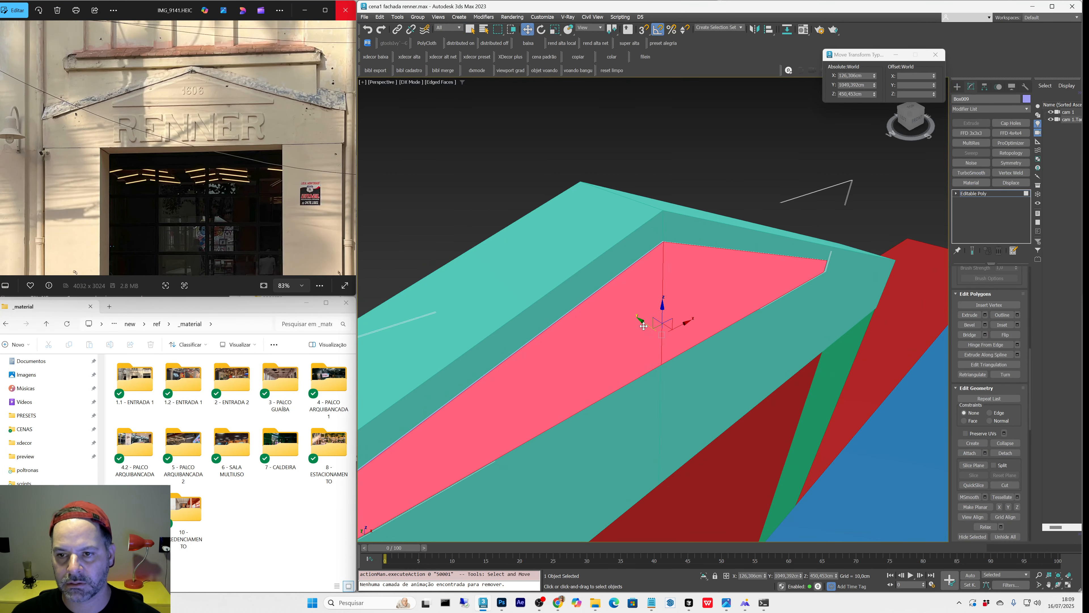
left_click_drag(643, 327, 652, 322)
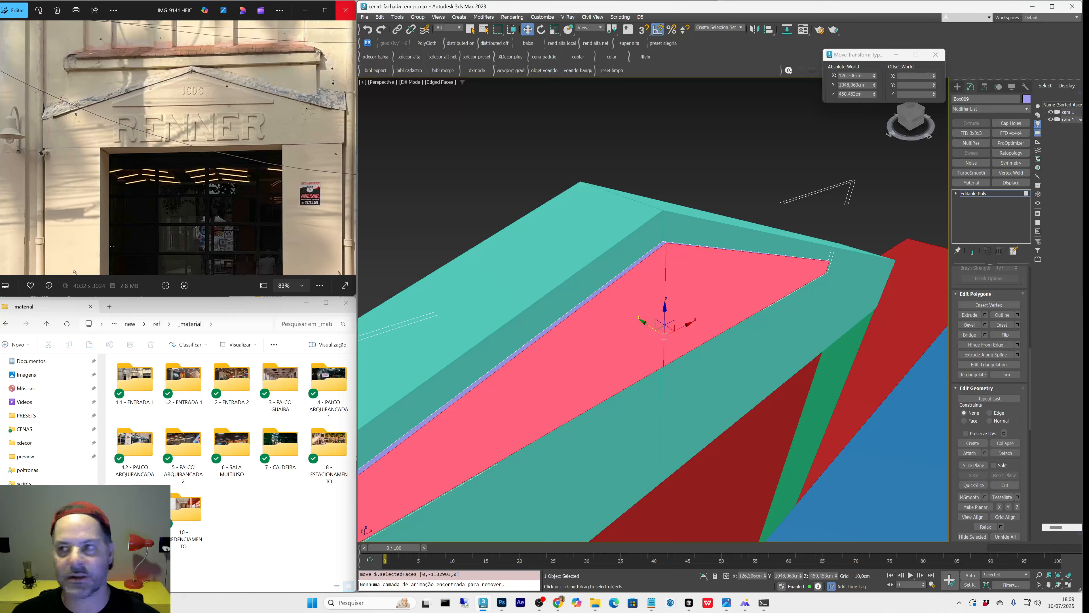
Step: Leave the panel's polygon editing, deselect it and save the scene
left_click(957, 86)
left_click(682, 128)
key("z")
middle_click_drag(667, 141, 636, 190, "alt")
key("ctrl+s")
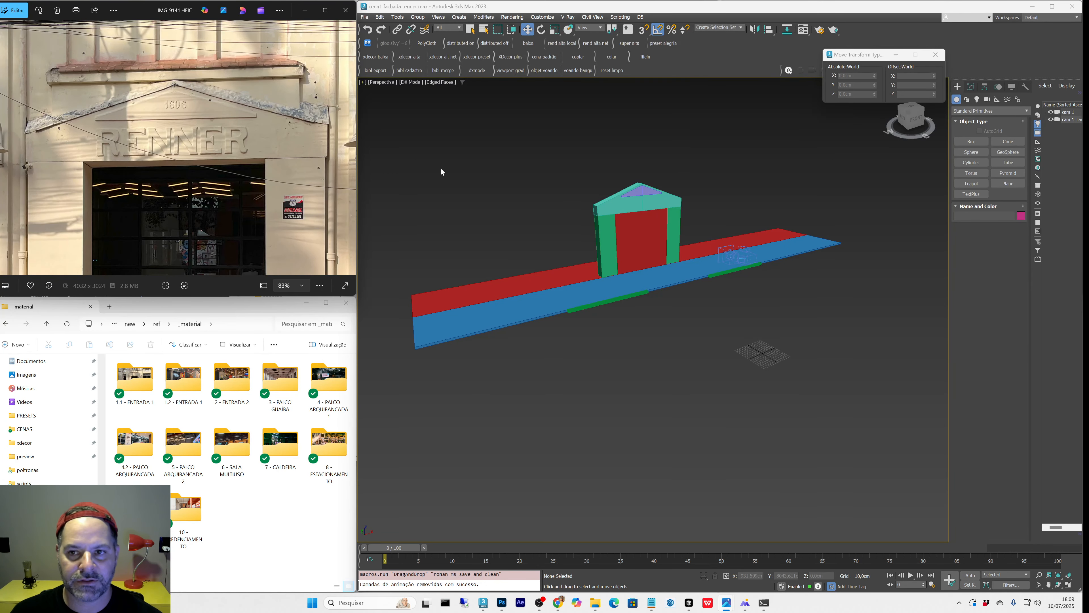
Step: Check the gable and panel depth in the Left view, and examine the reference photo's facade above the gable
middle_click_drag(860, 222, 861, 222)
key("l")
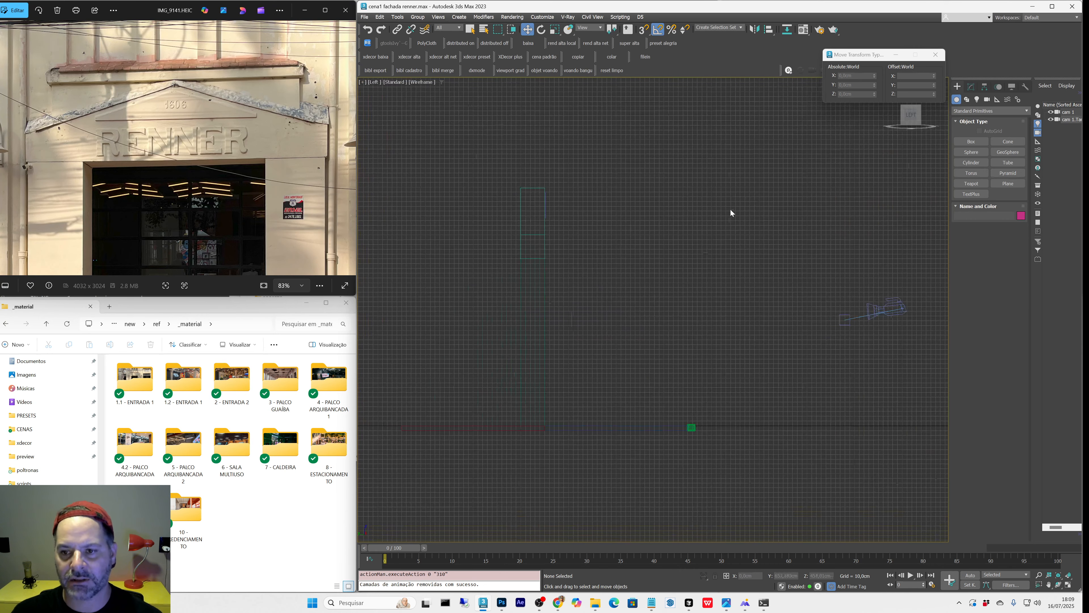
scroll(575, 193, "up", 5)
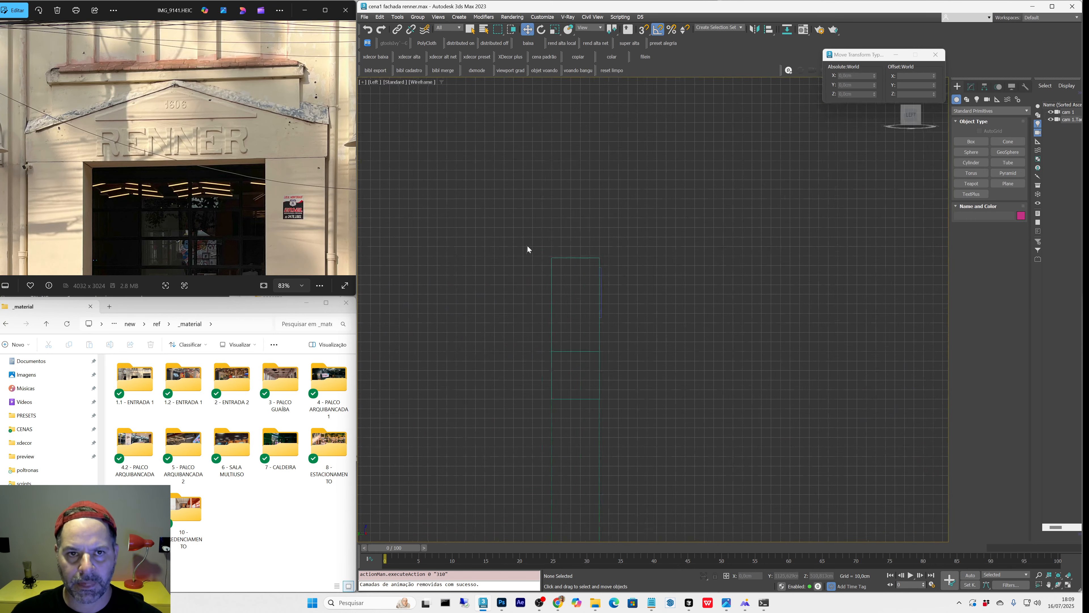
scroll(642, 284, "up", 3)
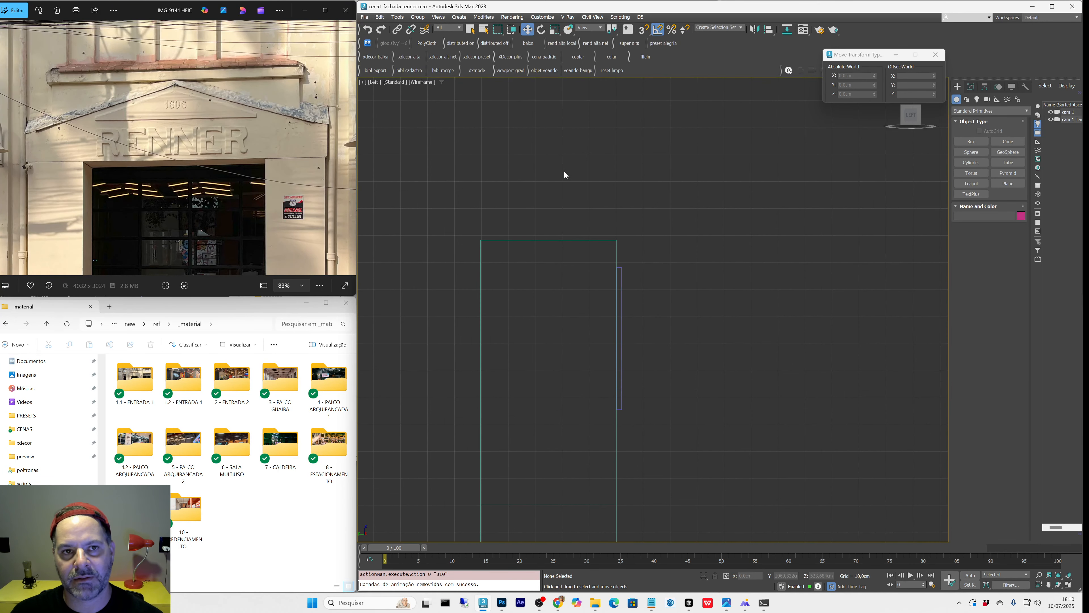
key("p")
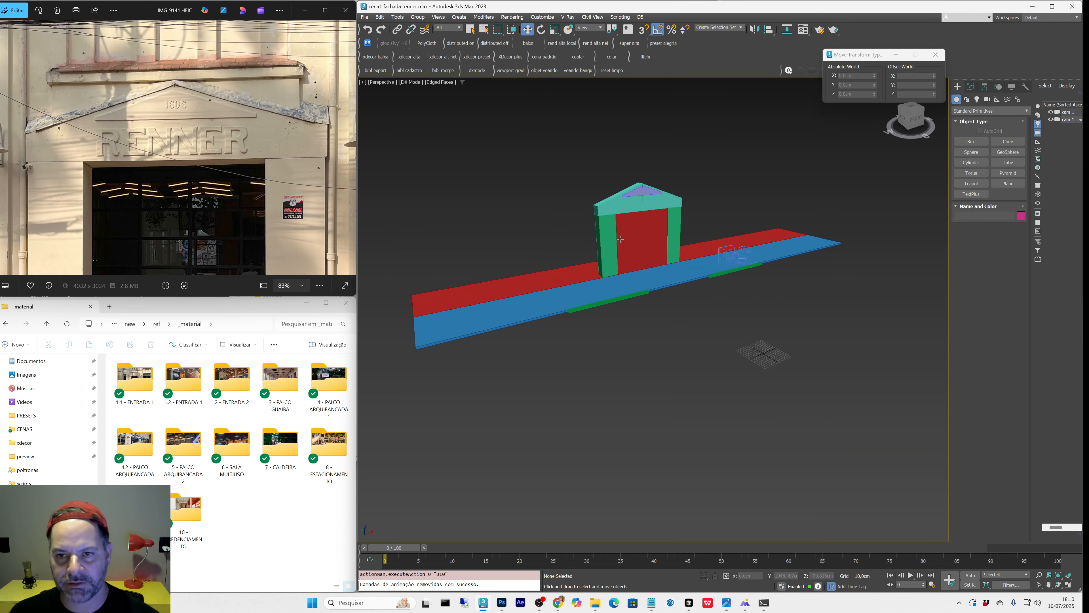
mouse_move(620, 241)
middle_mouse_down("alt")
mouse_move(633, 255)
mouse_move(623, 246)
mouse_move(622, 301)
middle_mouse_up("alt")
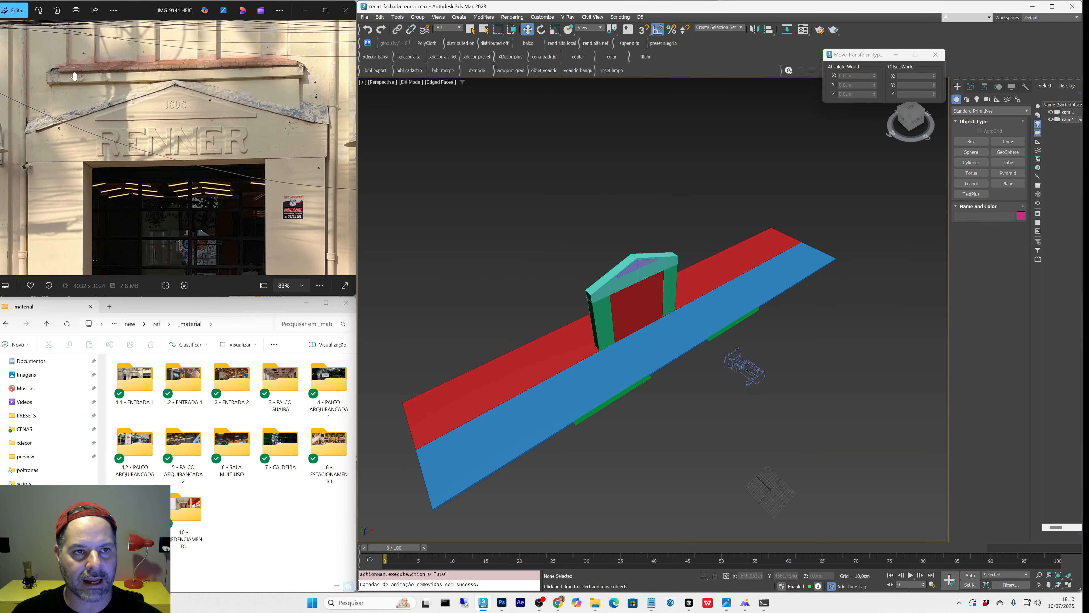
scroll(189, 136, "down", 2)
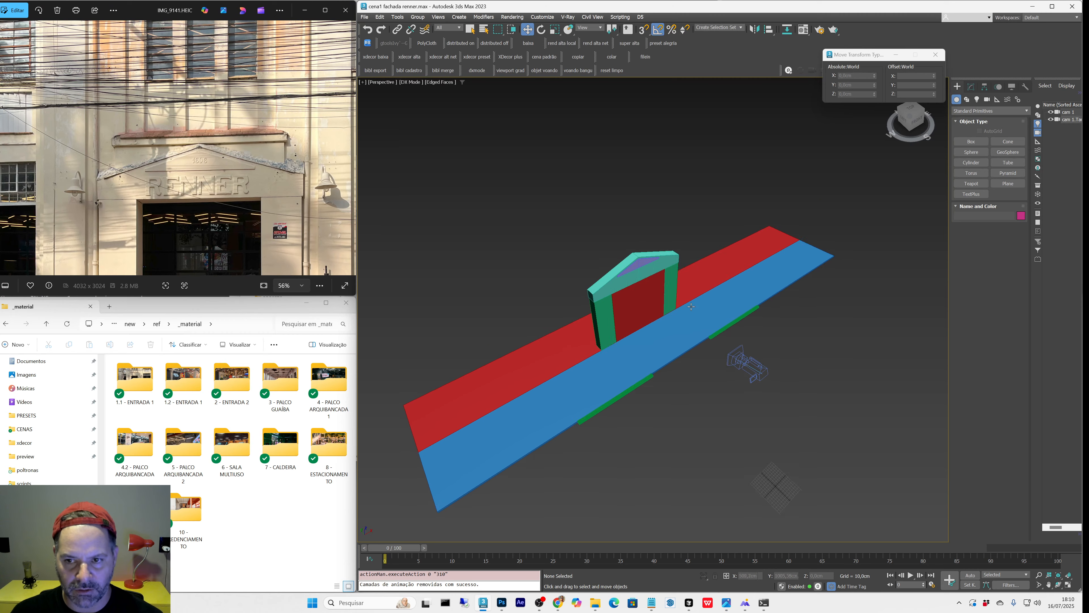
Step: Draw a box on the gable piece, snapped to its corners, about 554.4 cm wide, 50.4 cm long and 105.9 cm high
scroll(638, 327, "up", 5)
middle_click_drag(637, 323, 666, 397)
key("b")
key("s")
left_click_drag(533, 299, 765, 207)
key("s")
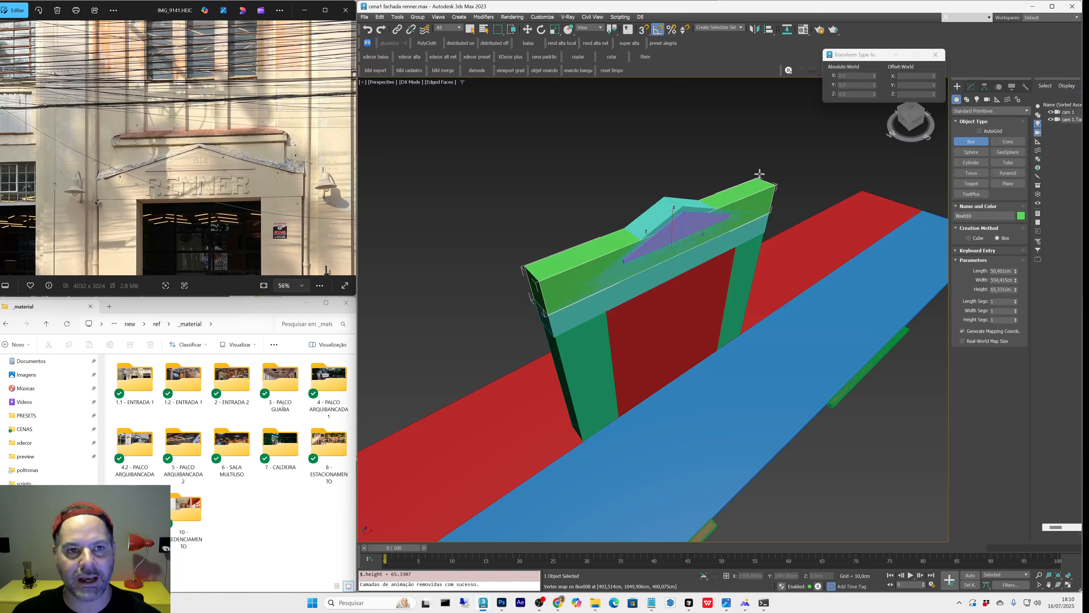
left_click(766, 152)
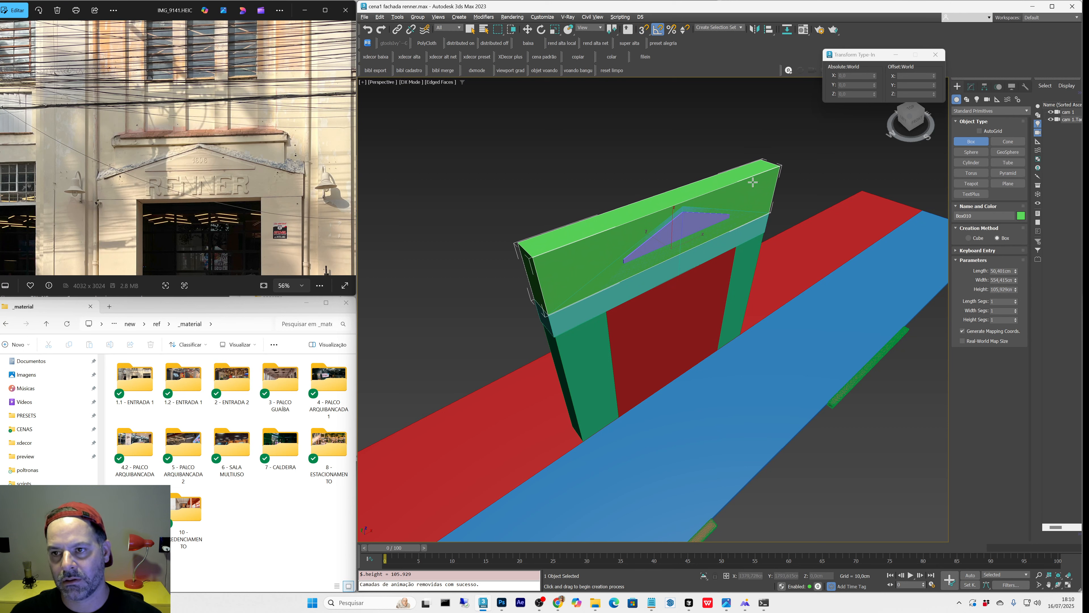
Step: Convert the new box to an editable poly and push its front face back about 15.7 cm behind the gable front
key("1")
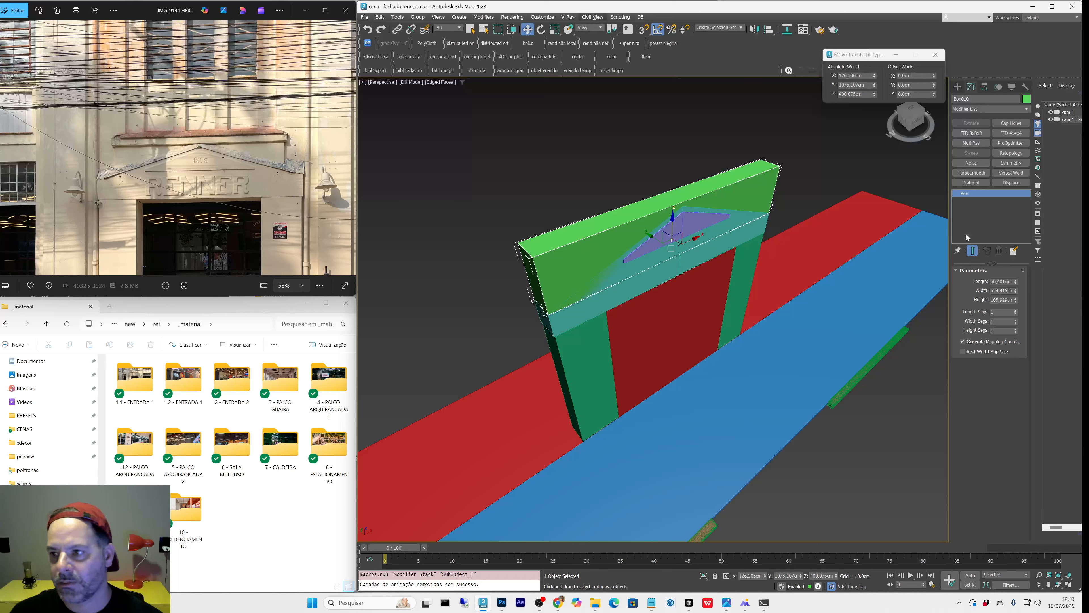
right_click(597, 337)
mouse_move(686, 425)
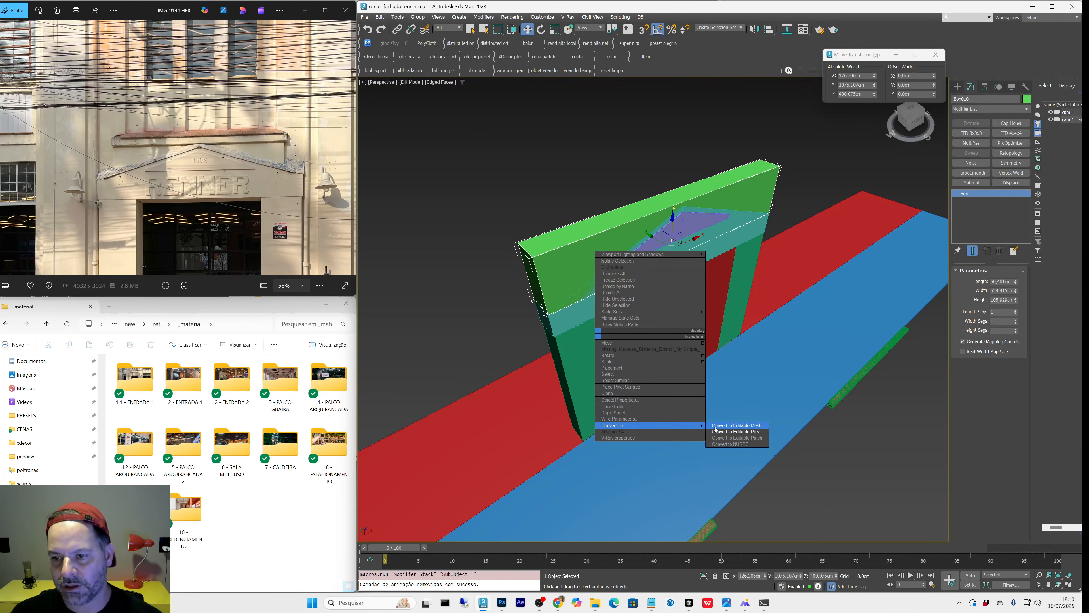
left_click(729, 431)
right_click(727, 374)
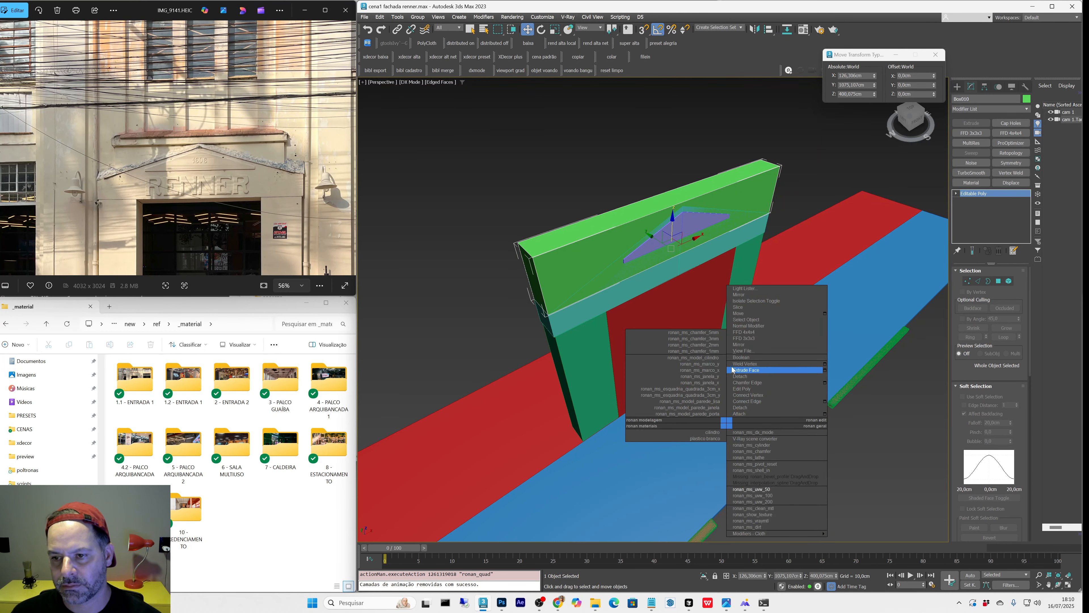
key("4")
left_click(680, 260)
scroll(673, 223, "up", 5)
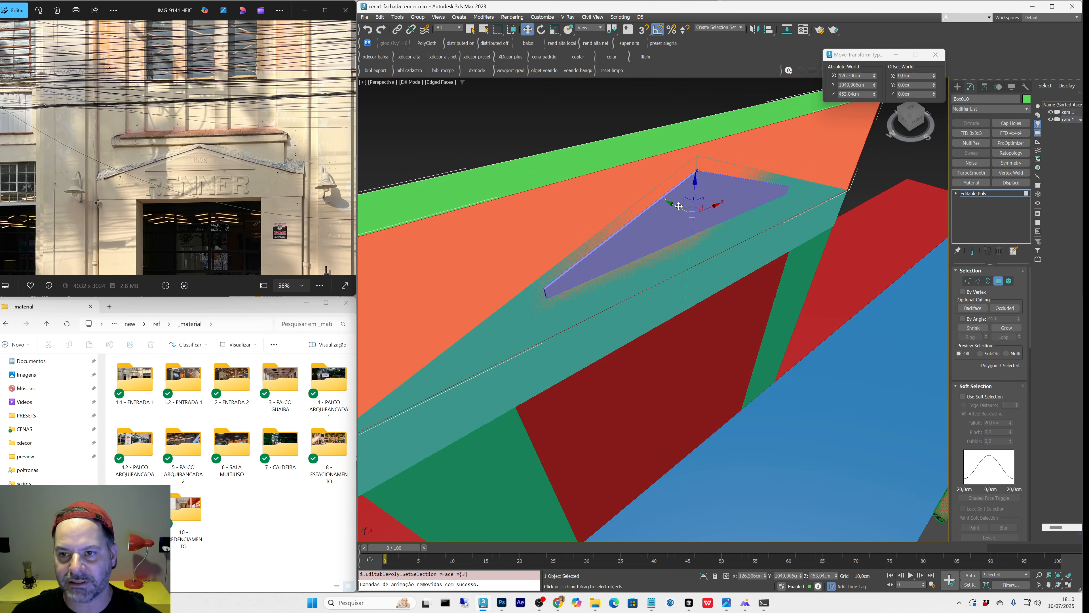
left_click_drag(679, 206, 667, 198)
scroll(619, 200, "down", 5)
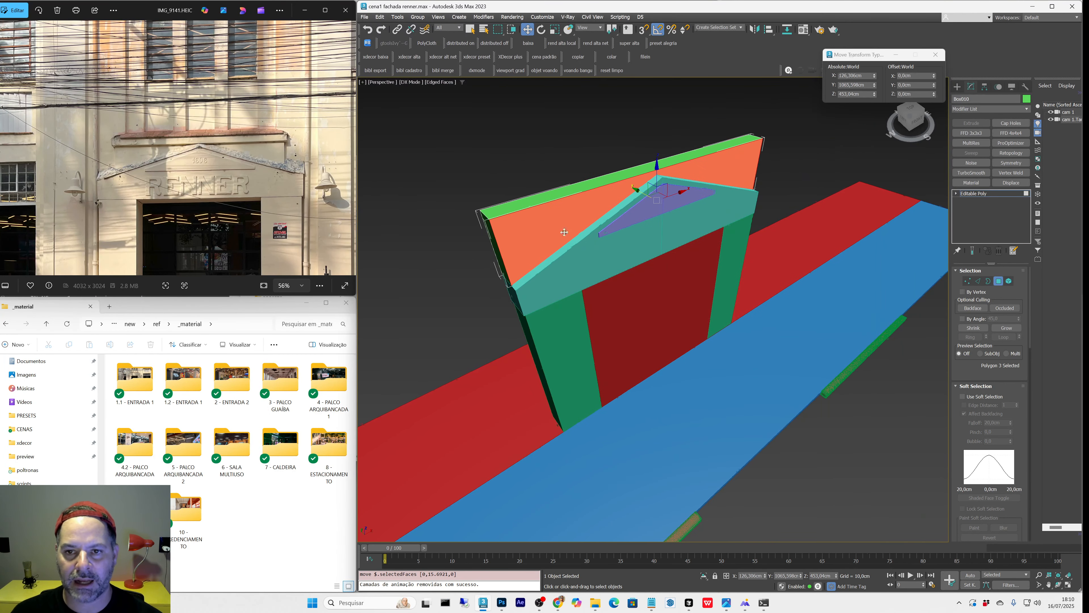
Step: Narrow the box behind the gable by moving its left-end vertices inward about 49.4 cm and its right-end vertices about 41.1 cm
key("1")
left_click_drag(439, 179, 565, 395)
middle_click_drag(565, 395, 506, 301, "alt")
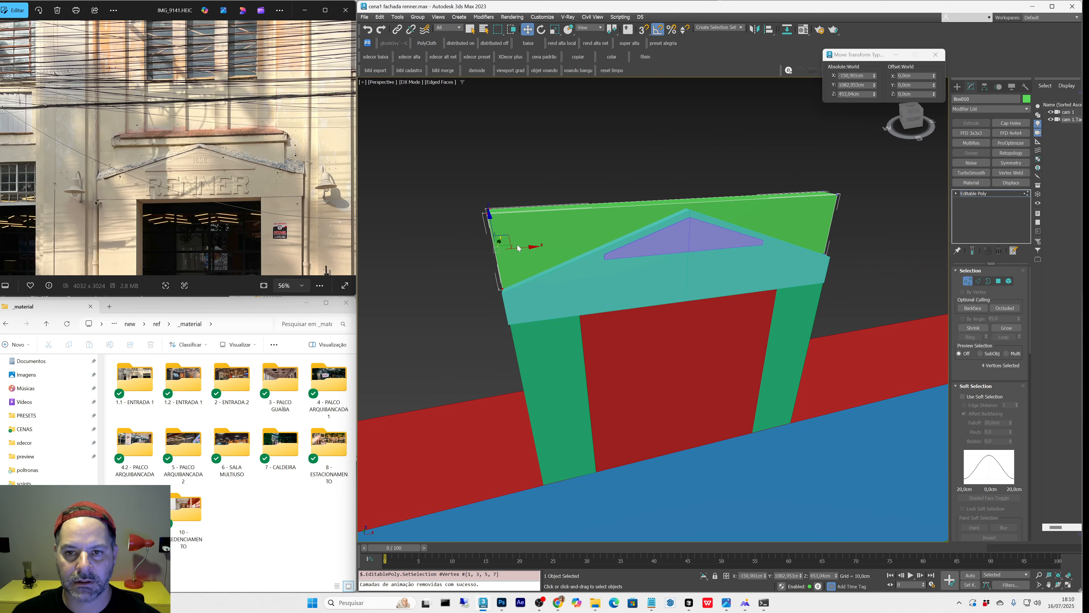
left_click_drag(518, 246, 555, 249)
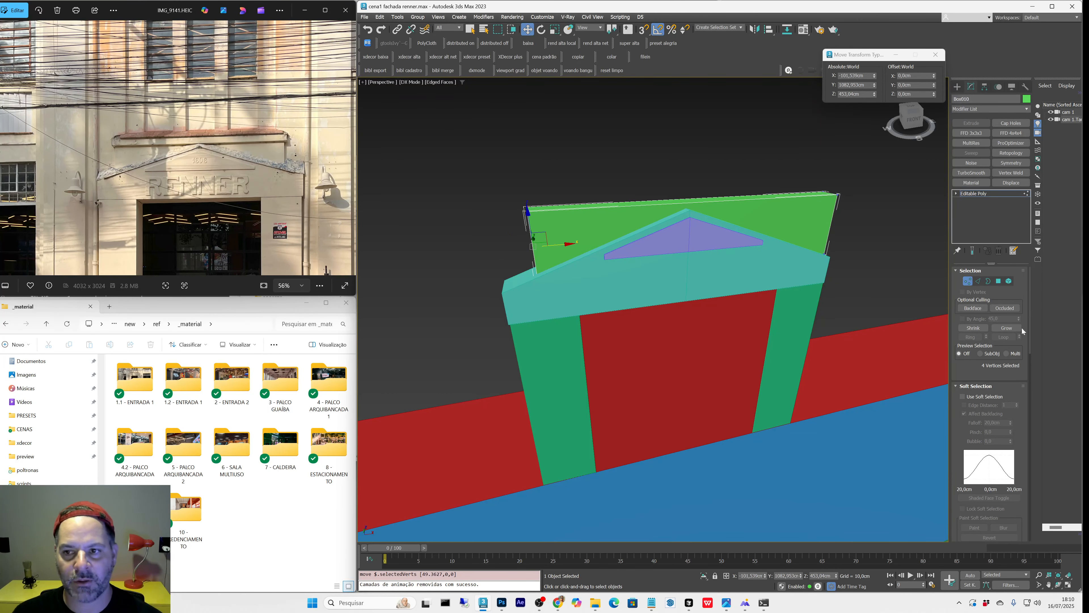
middle_click_drag(944, 327, 914, 339)
middle_click_drag(815, 344, 741, 171, "alt")
left_click_drag(742, 169, 896, 447)
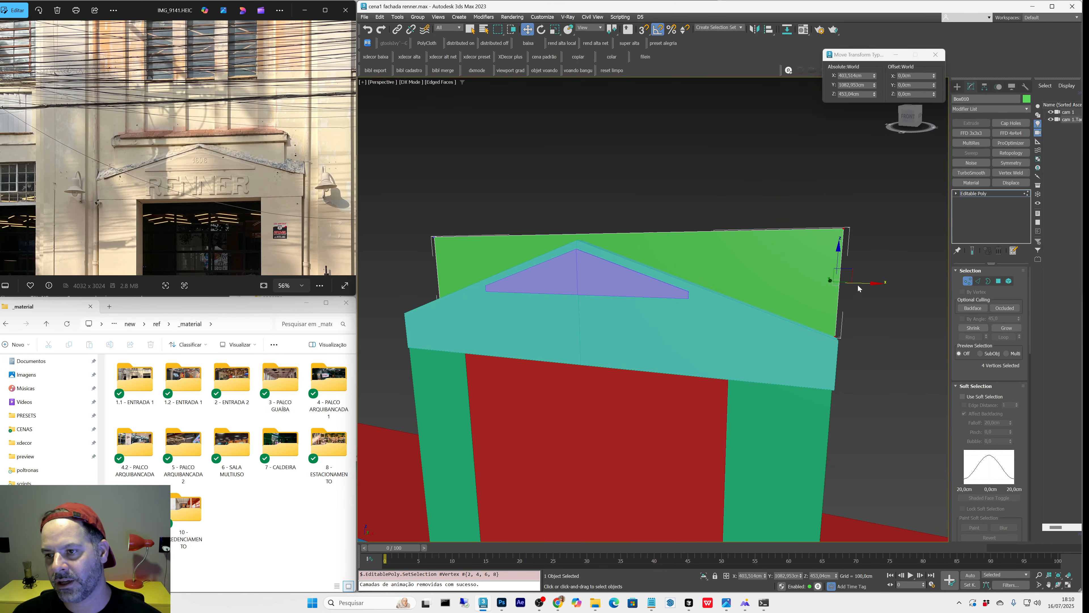
left_click_drag(858, 285, 808, 283)
scroll(809, 283, "down", 3)
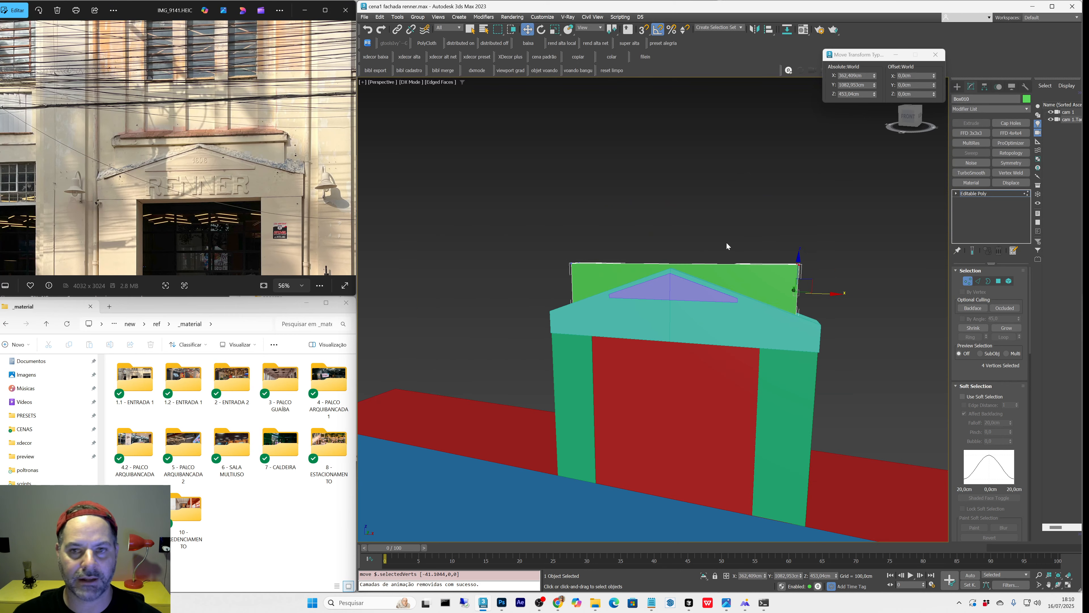
Step: Delete the rear polygon of the box behind the gable and leave polygon editing
middle_click_drag(719, 252, 941, 190, "alt")
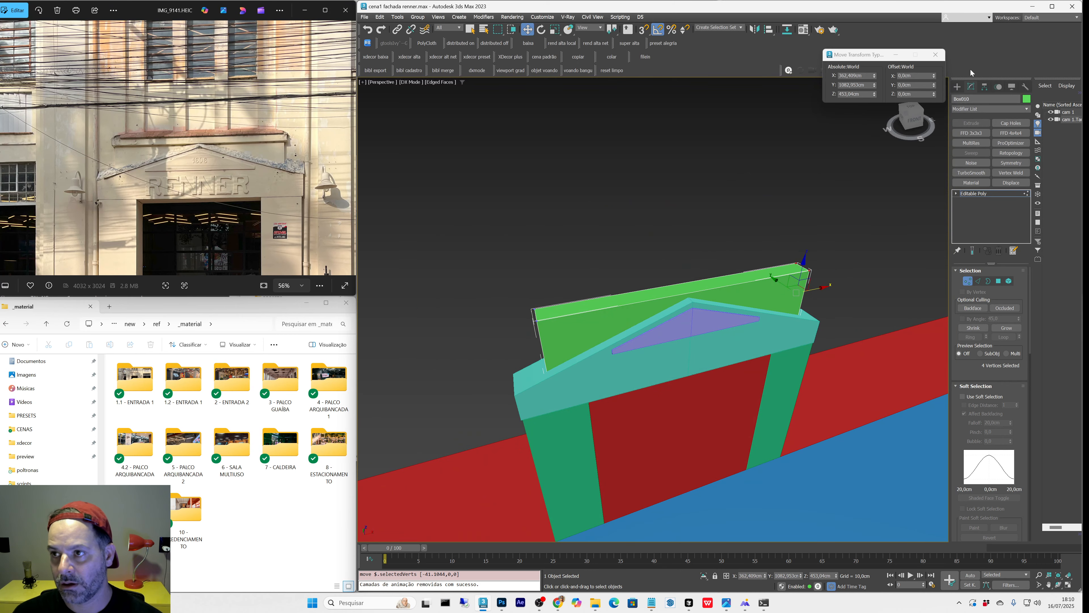
middle_click_drag(567, 396, 651, 260, "alt")
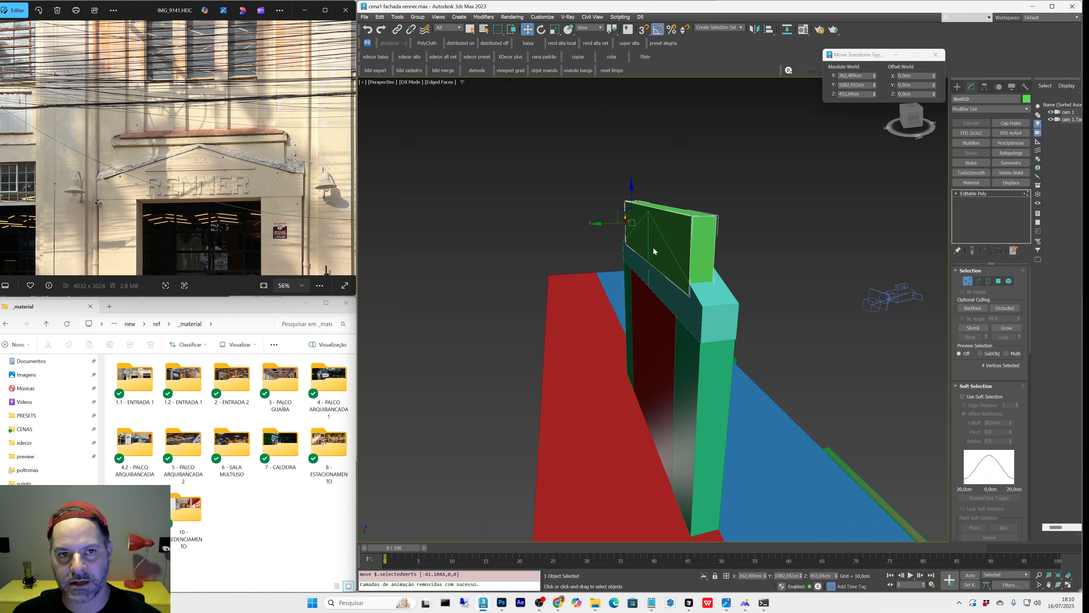
key("4")
left_click(653, 247)
key("Delete")
middle_click_drag(702, 305, 625, 348, "alt")
left_click(956, 87)
key("z")
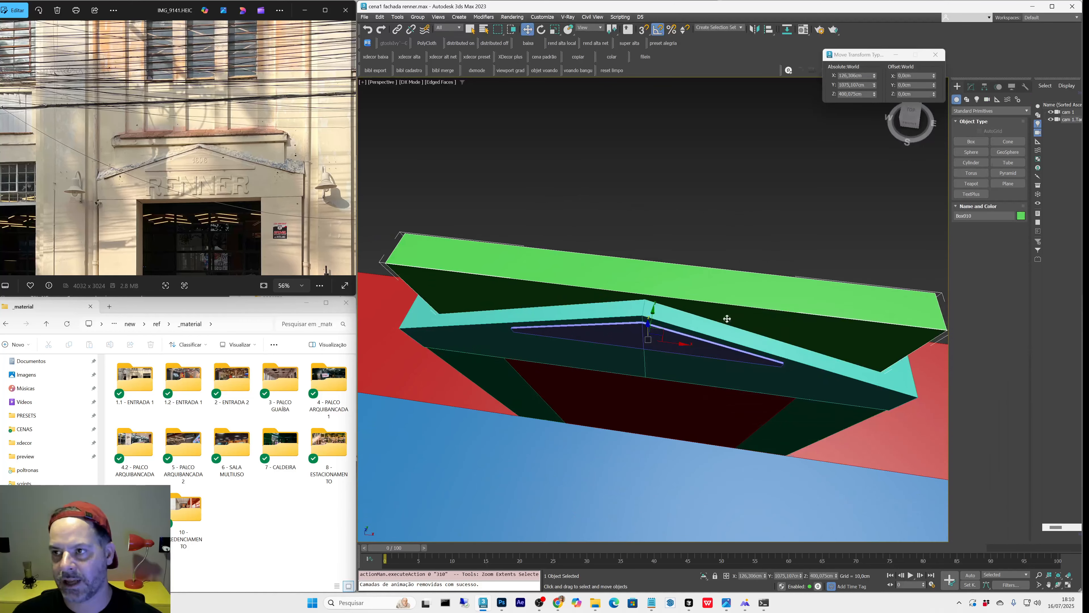
Step: Draw a cap box snapped to the top of the green box, about 463.9 cm wide, 34.7 cm long and 10.5 cm high
middle_click_drag(595, 382, 573, 237, "alt")
scroll(609, 356, "down", 2)
key("b")
key("s")
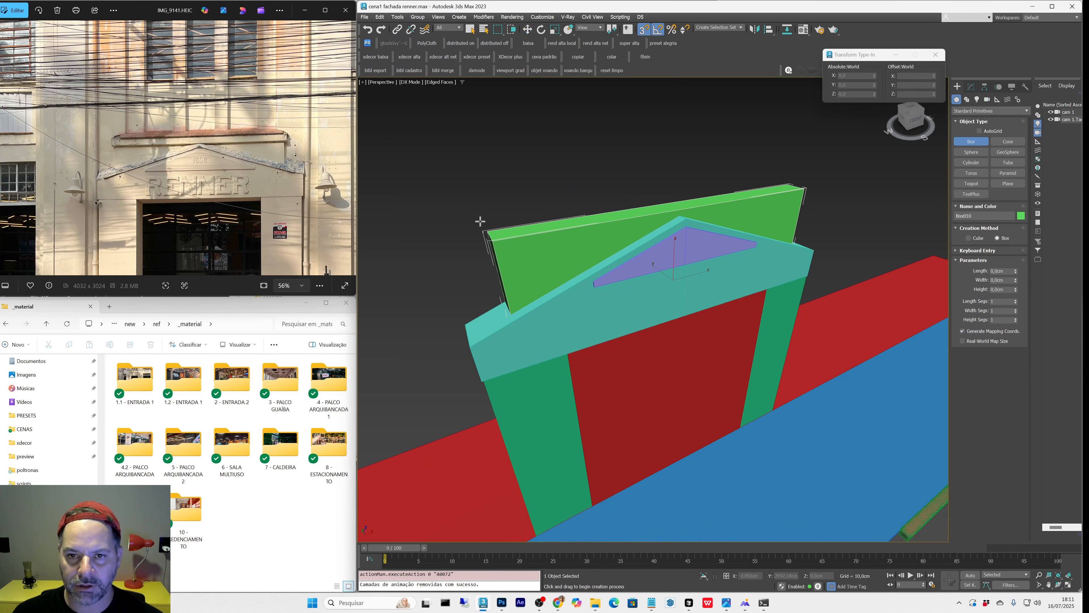
mouse_move(487, 231)
left_mouse_down()
mouse_move(772, 208)
mouse_move(800, 188)
left_mouse_up()
left_click(800, 188)
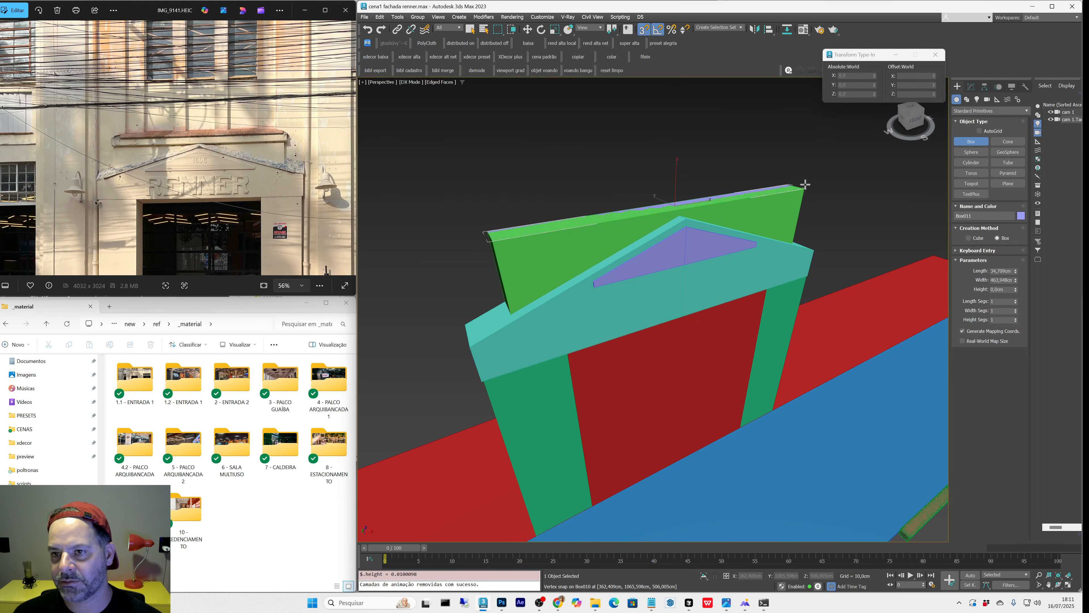
key("s")
left_click(807, 178)
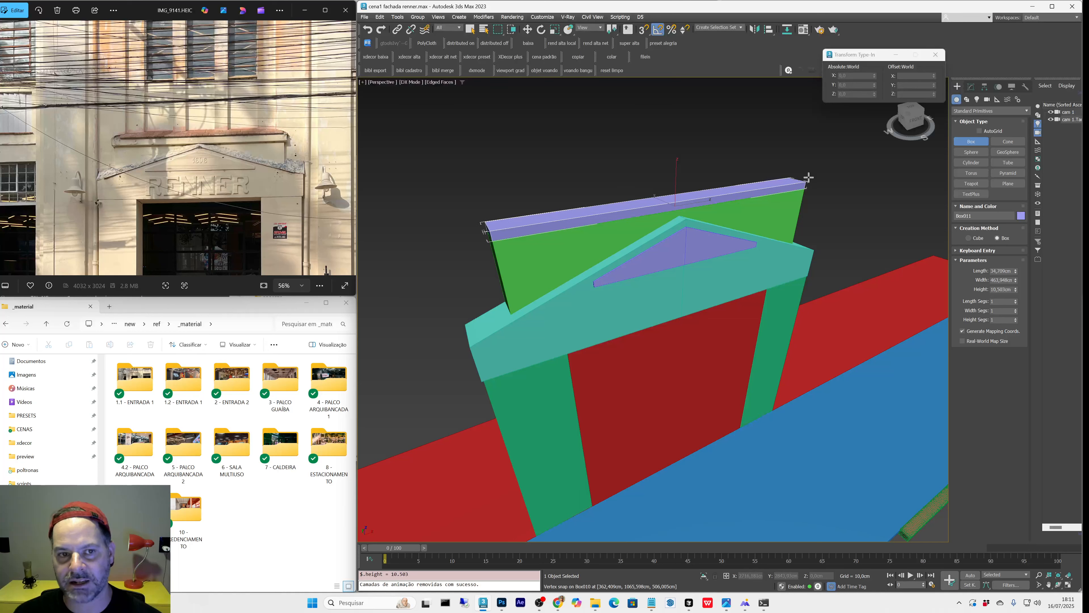
Step: Convert the cap box to an editable poly and pull its front face forward so it overhangs the green box
key("w")
right_click(720, 237)
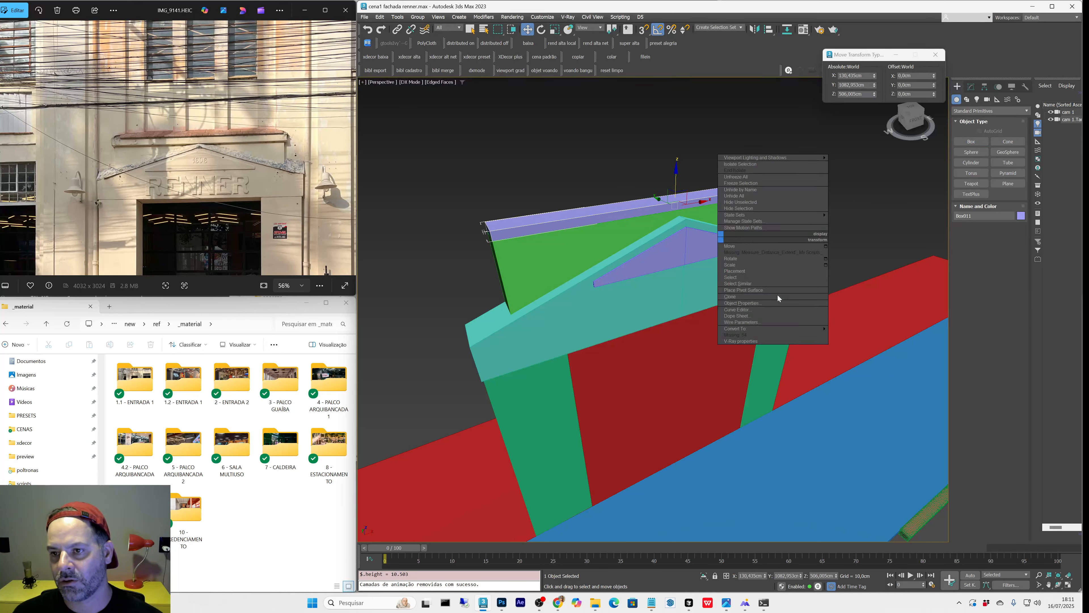
mouse_move(814, 328)
left_click(875, 335)
key("4")
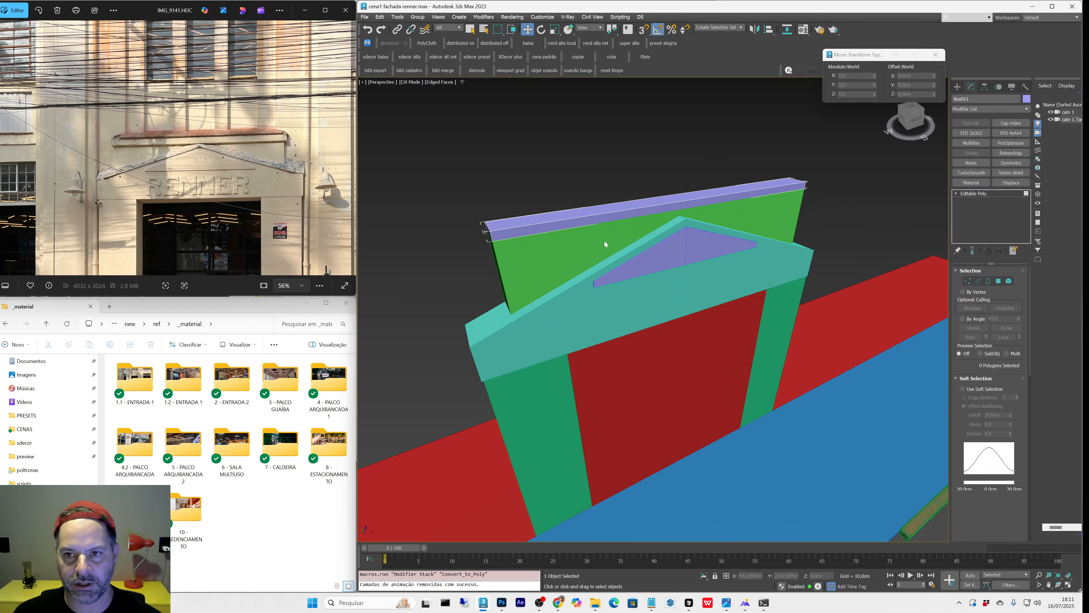
left_click(609, 213)
scroll(656, 206, "up", 3)
left_click_drag(699, 201, 728, 211)
scroll(699, 202, "up", 3)
scroll(725, 218, "down", 5)
middle_click_drag(643, 214, 544, 199, "alt")
Step: Extend the cap's left end face outward about 9.5 cm and its right end face about 11.2 cm
left_click(558, 264)
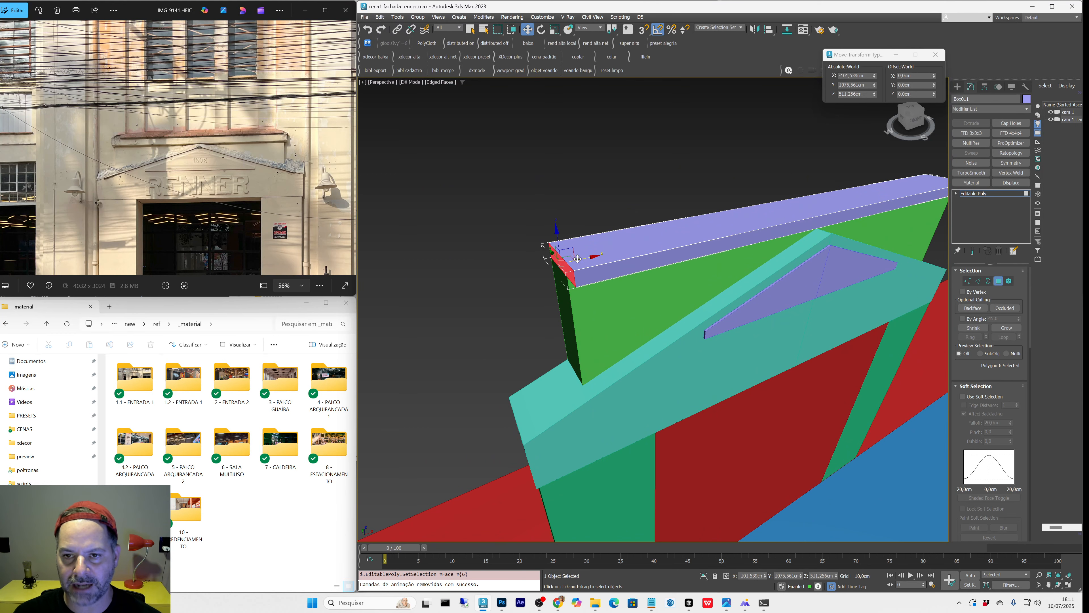
left_click_drag(578, 259, 554, 258)
middle_click_drag(553, 258, 629, 212, "alt")
scroll(630, 212, "up", 3)
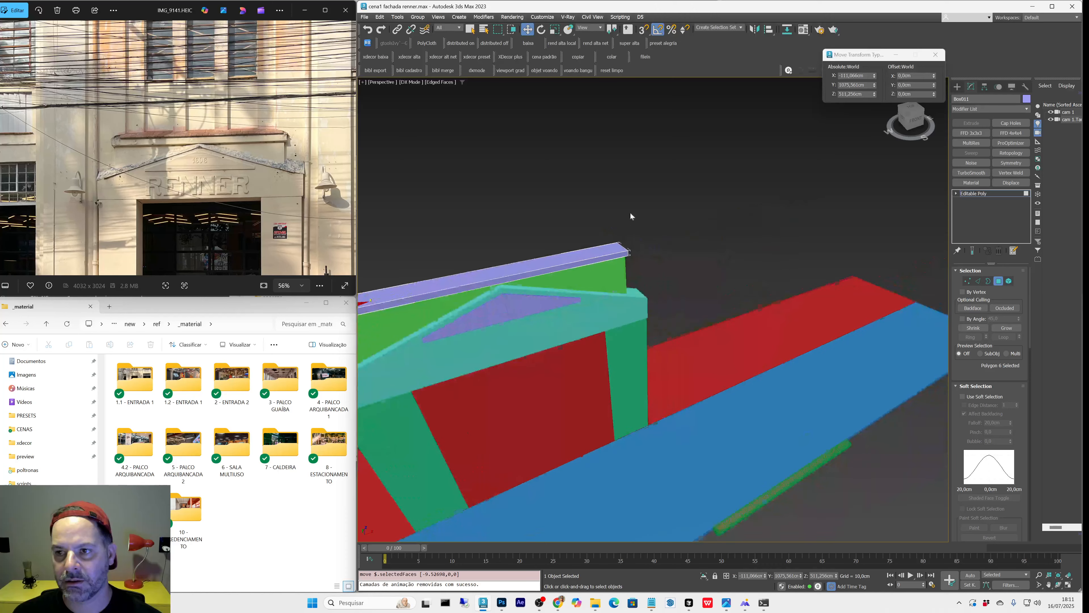
left_click_drag(601, 223, 703, 297)
key("z")
middle_click_drag(703, 297, 675, 297, "alt")
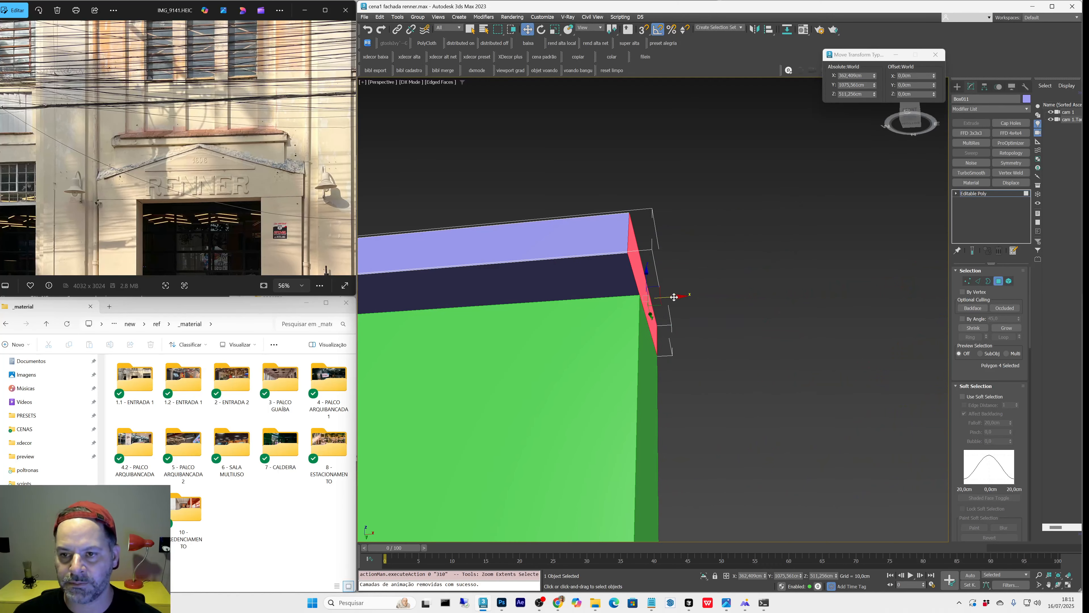
left_click_drag(674, 297, 719, 297)
middle_click_drag(719, 297, 591, 372, "alt")
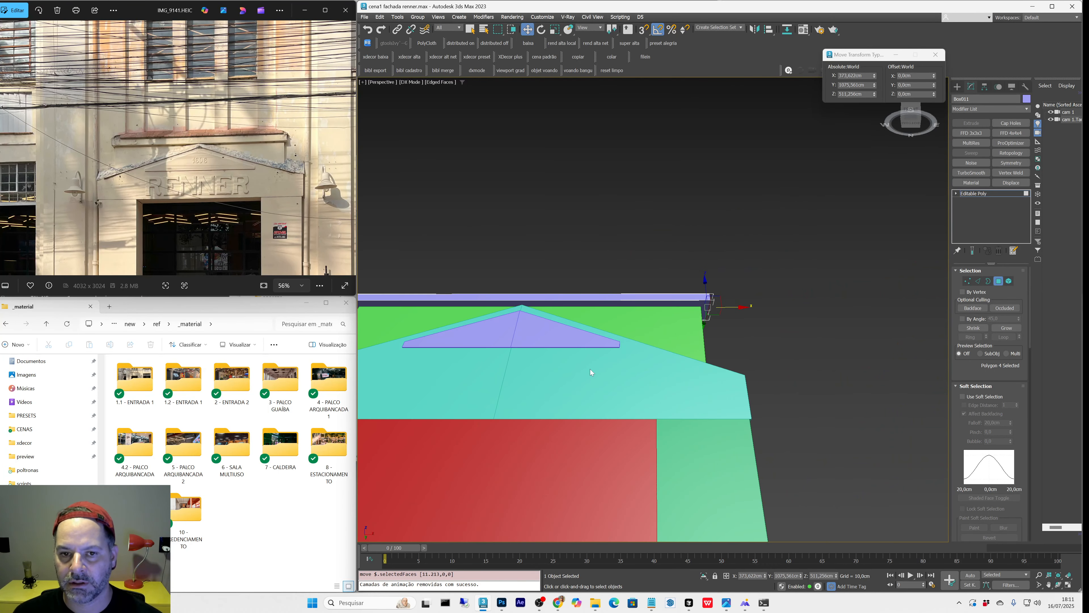
Step: Raise the cap's top face about 4.9 cm in the cam 1 view, deselect it and save the scene
key("c")
left_click(958, 88)
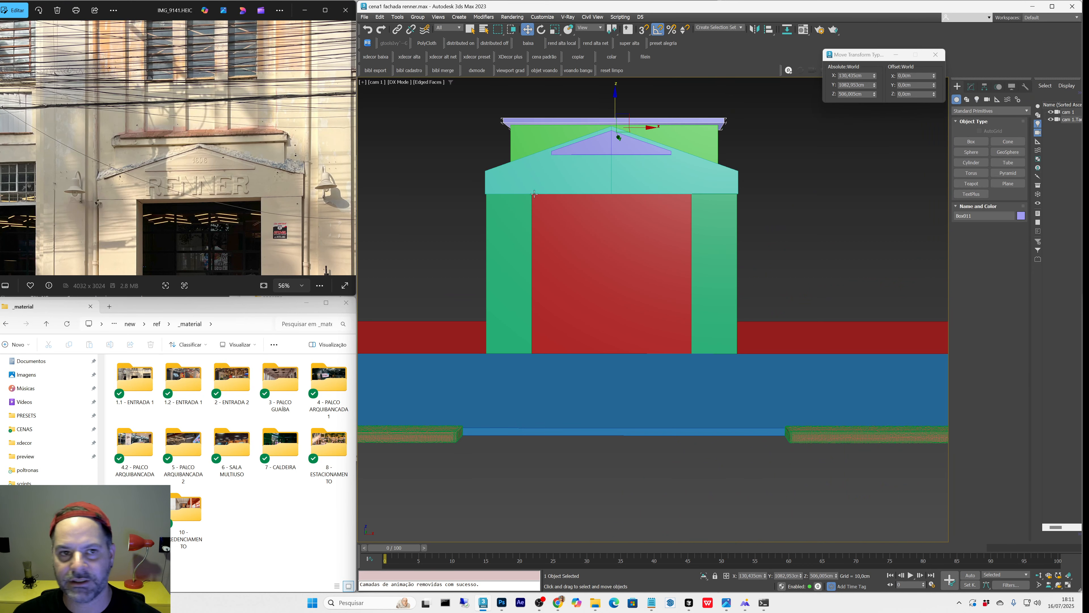
key("4")
key("q")
left_click(612, 120)
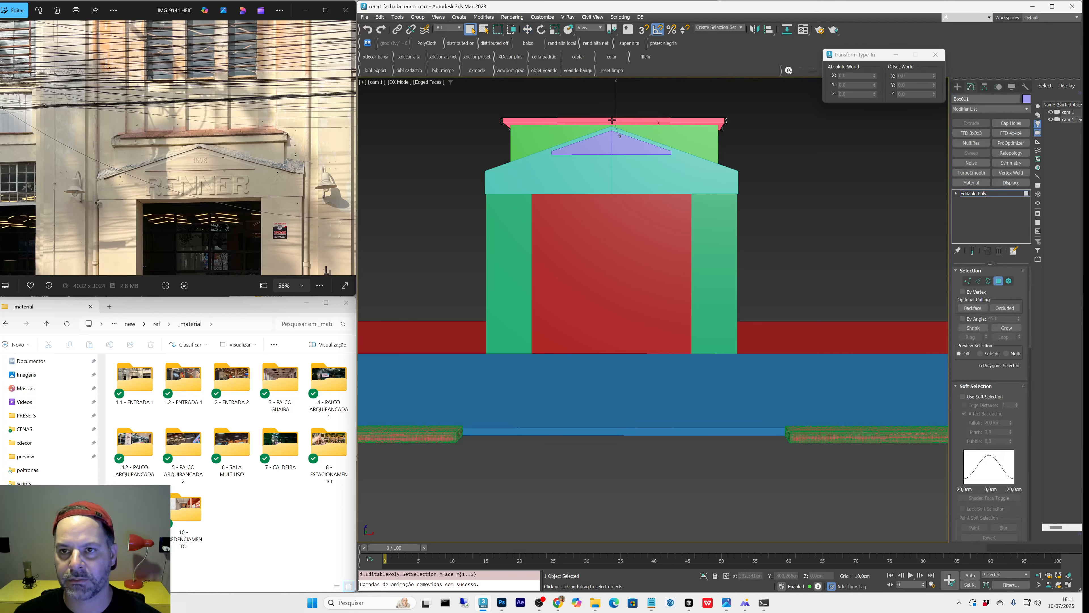
key("w")
left_click_drag(619, 105, 617, 98)
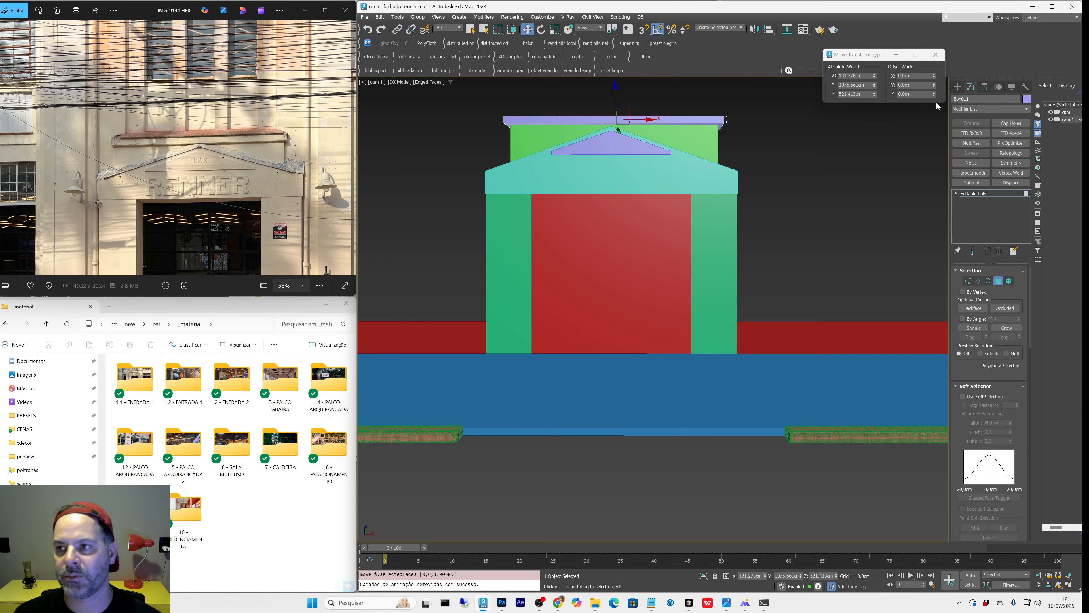
key("q")
left_click(799, 192)
key("ctrl+s")
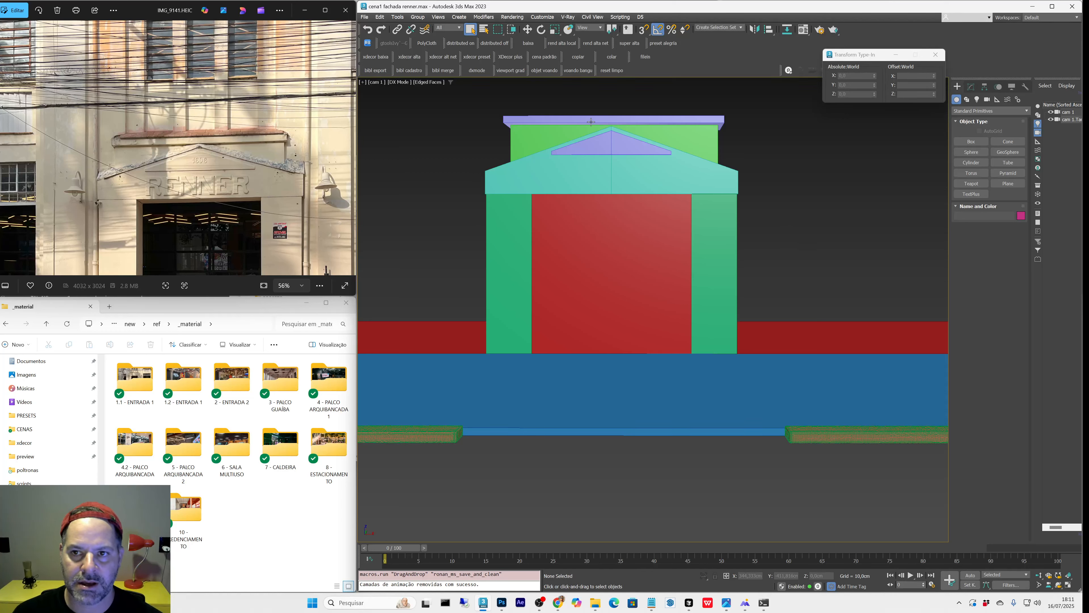
Step: Model a box wall behind the entrance gateway in the perspective view, about 695 cm wide and 400 cm high
scroll(211, 116, "down", 3)
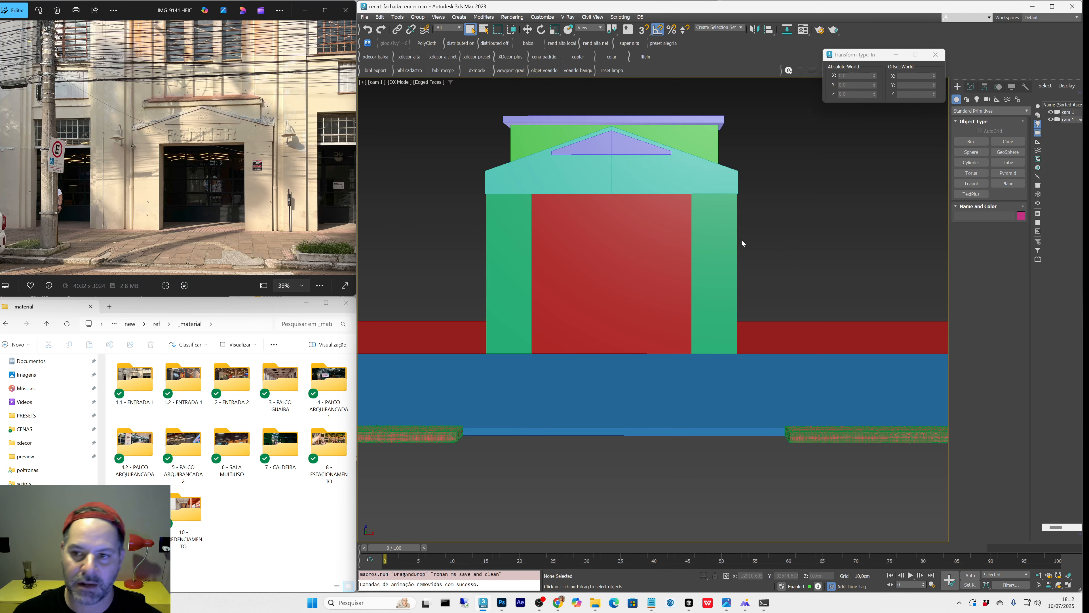
key("p")
key("z")
middle_click_drag(704, 275, 618, 277, "alt")
key("b")
scroll(618, 274, "up", 3)
key("s")
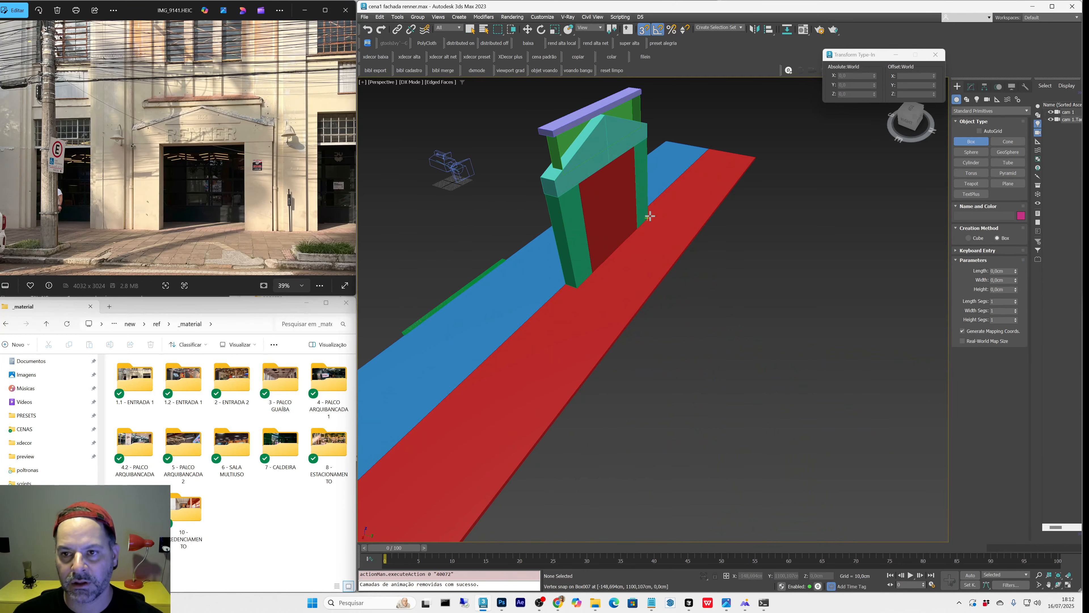
left_click_drag(650, 216, 558, 322)
left_click(559, 323)
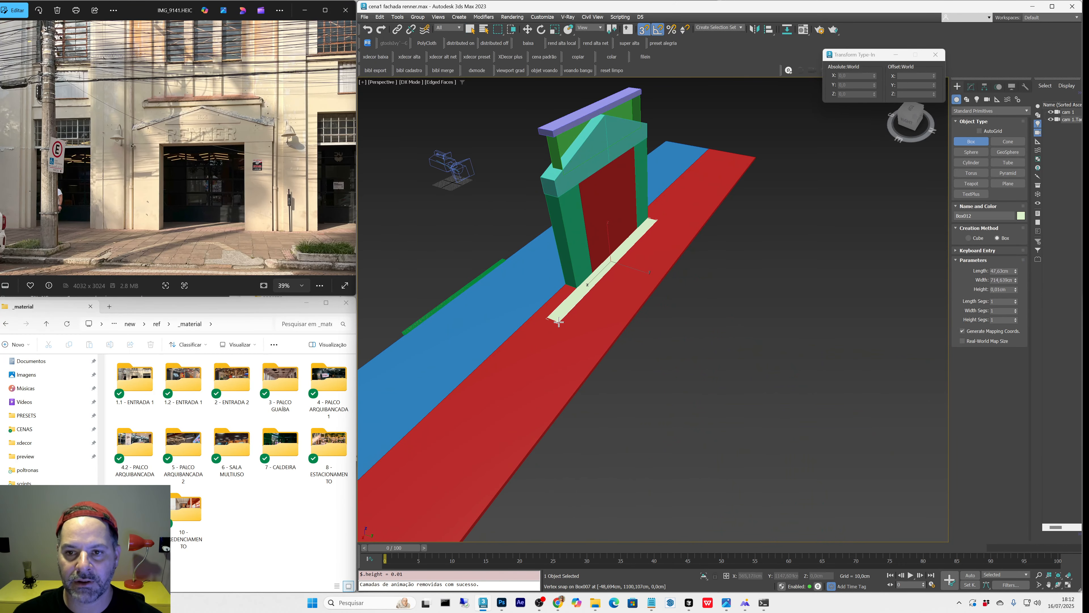
left_click(559, 202)
middle_click_drag(559, 202, 607, 198, "alt")
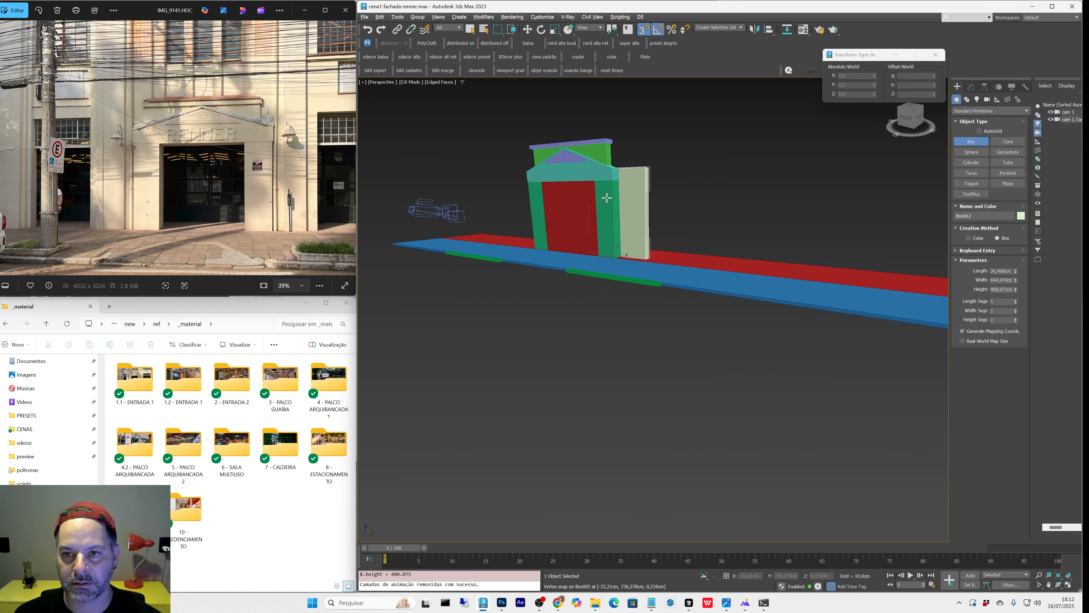
Step: Scale the new wall's height to about 155% so it rises above the gateway's cornice, following the reference photo
key("r")
mouse_move(589, 222)
left_mouse_down()
mouse_move(594, 190)
mouse_move(592, 205)
left_mouse_up()
key("c")
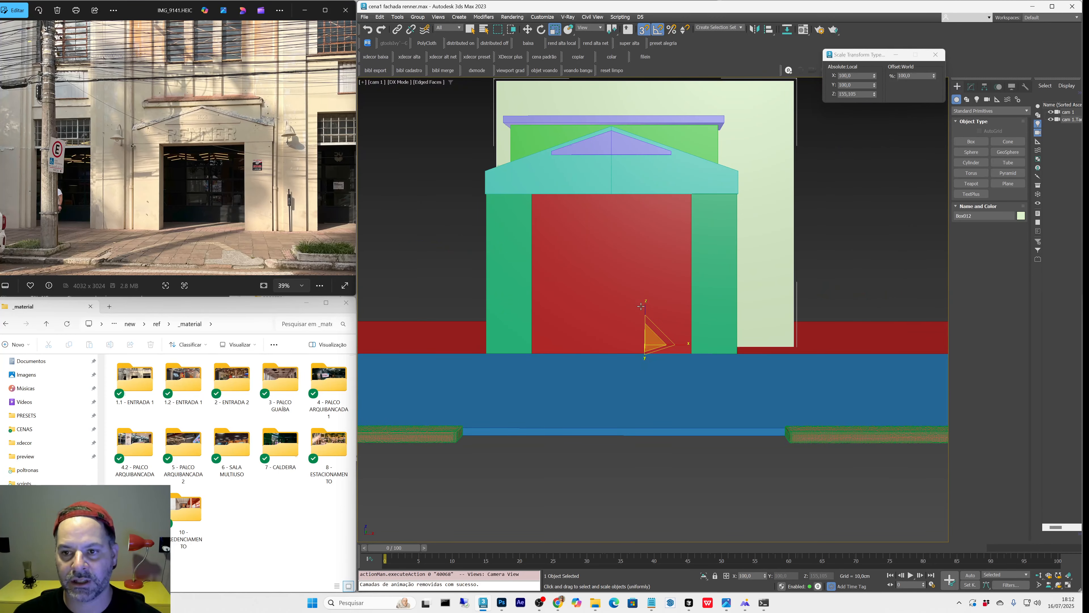
scroll(303, 86, "up", 2)
mouse_move(195, 160)
left_mouse_down()
mouse_move(198, 109)
mouse_move(184, 166)
left_mouse_up()
scroll(199, 109, "down", 1)
scroll(198, 109, "down", 1)
scroll(184, 166, "down", 2)
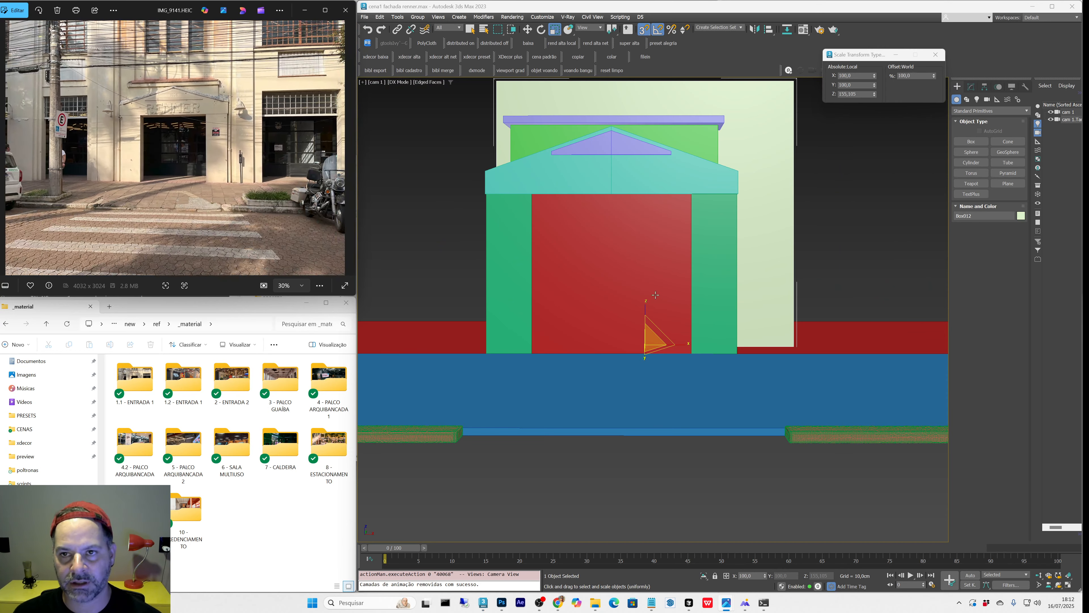
key("r")
left_click_drag(644, 317, 646, 316)
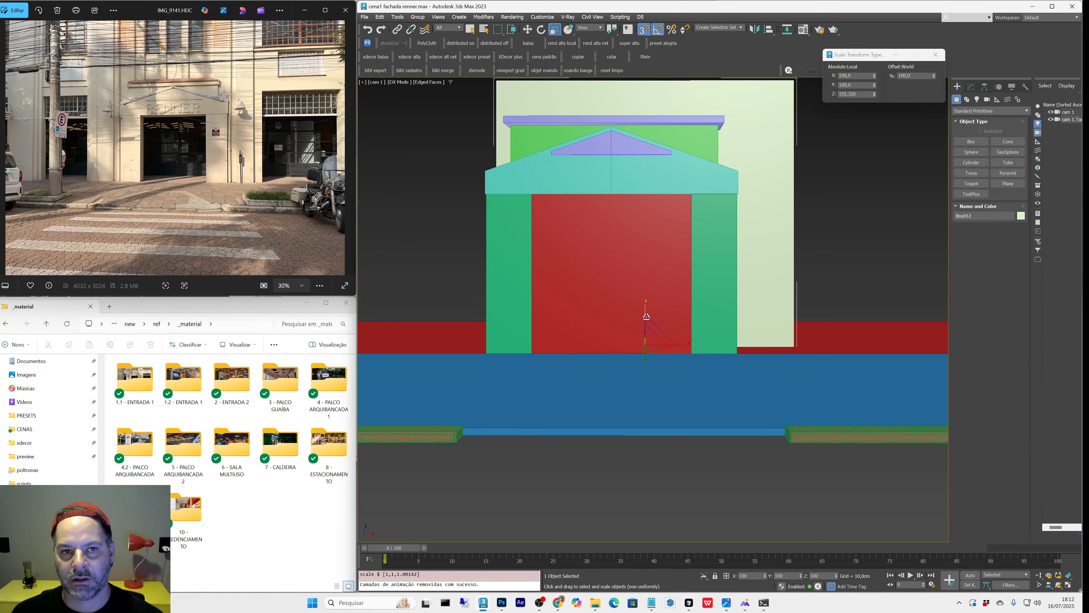
Step: Convert the wall to Editable Poly and extend its right-hand side edges about 75 cm outward
right_click(717, 282)
mouse_move(808, 367)
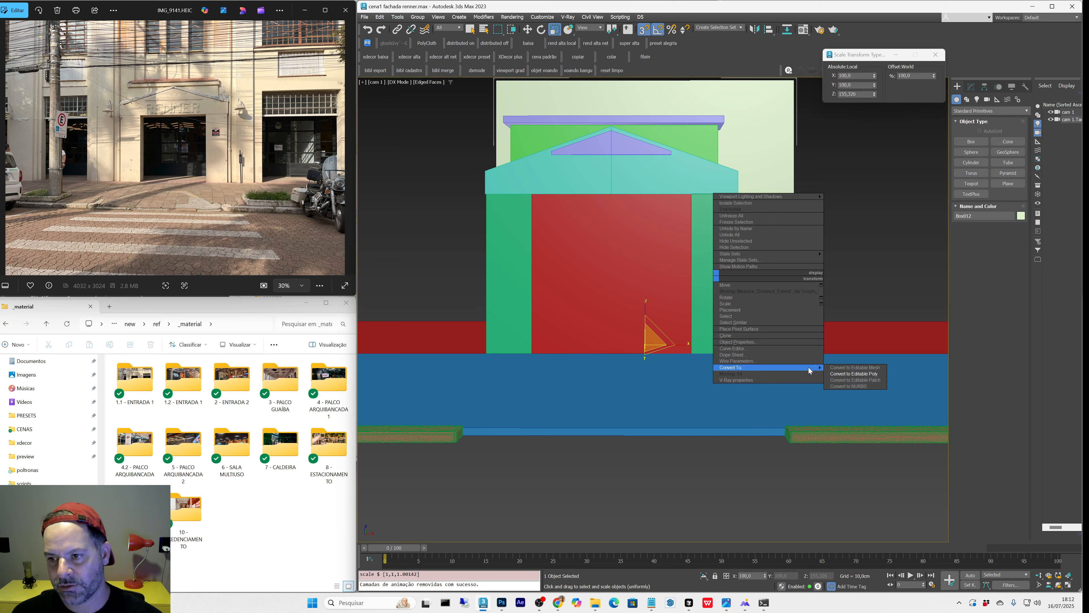
left_click(854, 374)
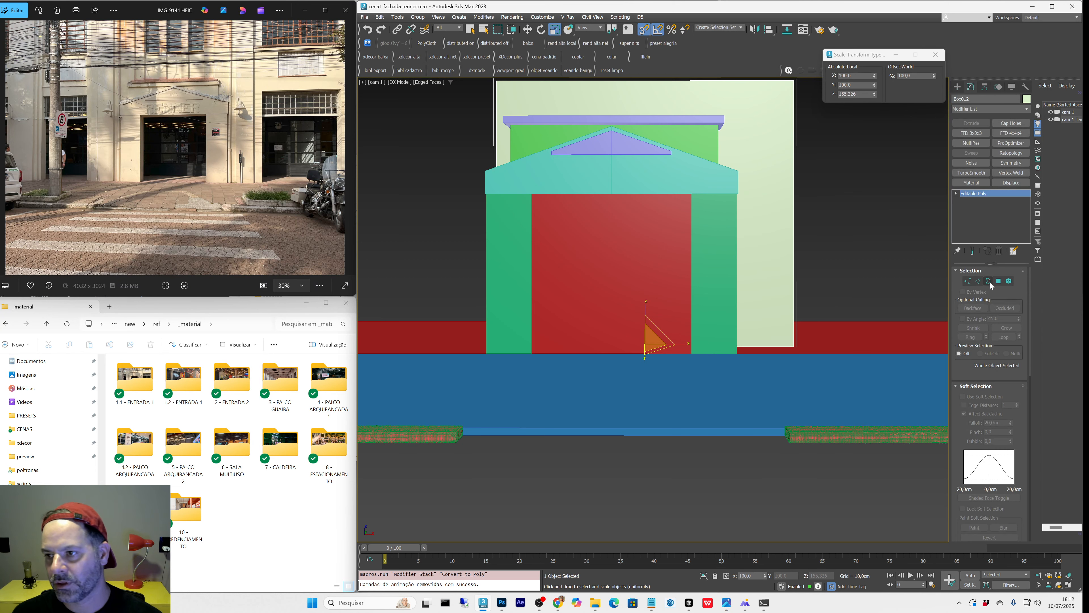
left_click(978, 281)
key("w")
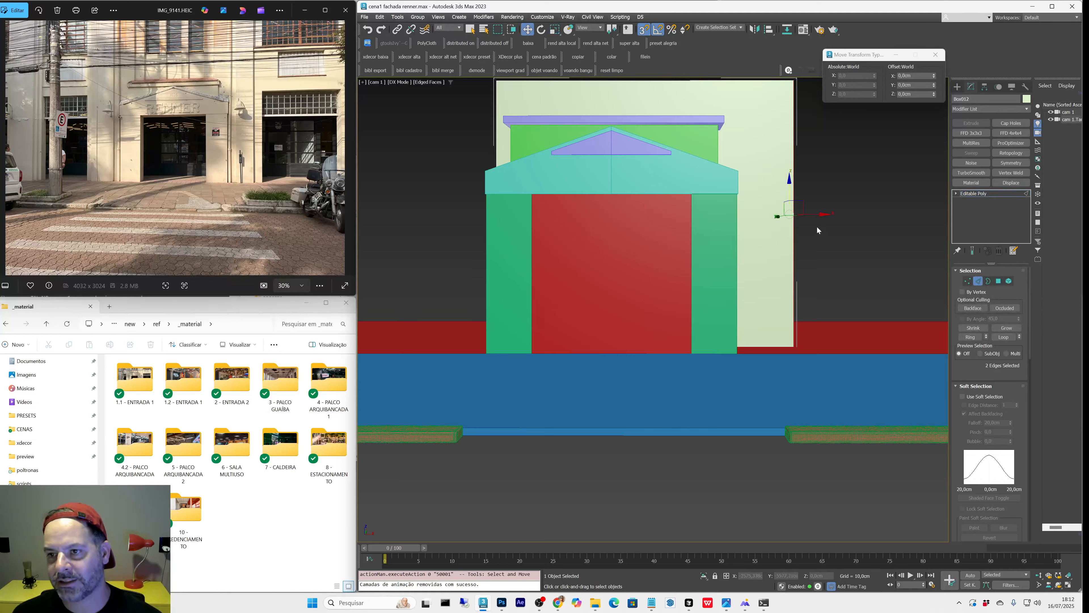
left_click_drag(816, 214, 844, 211)
scroll(224, 161, "up", 4)
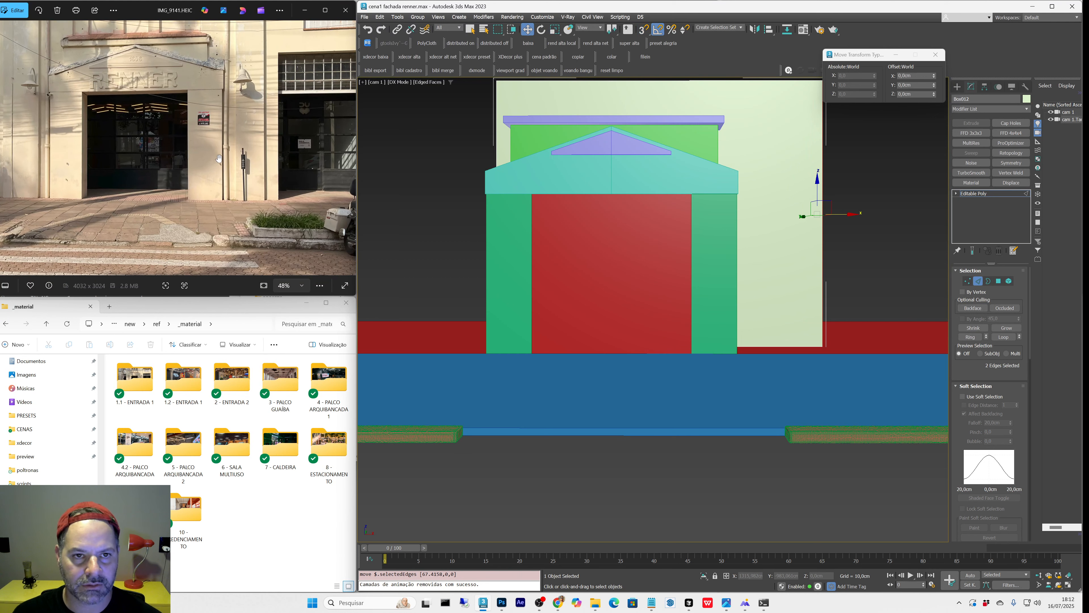
left_click_drag(850, 215, 852, 214)
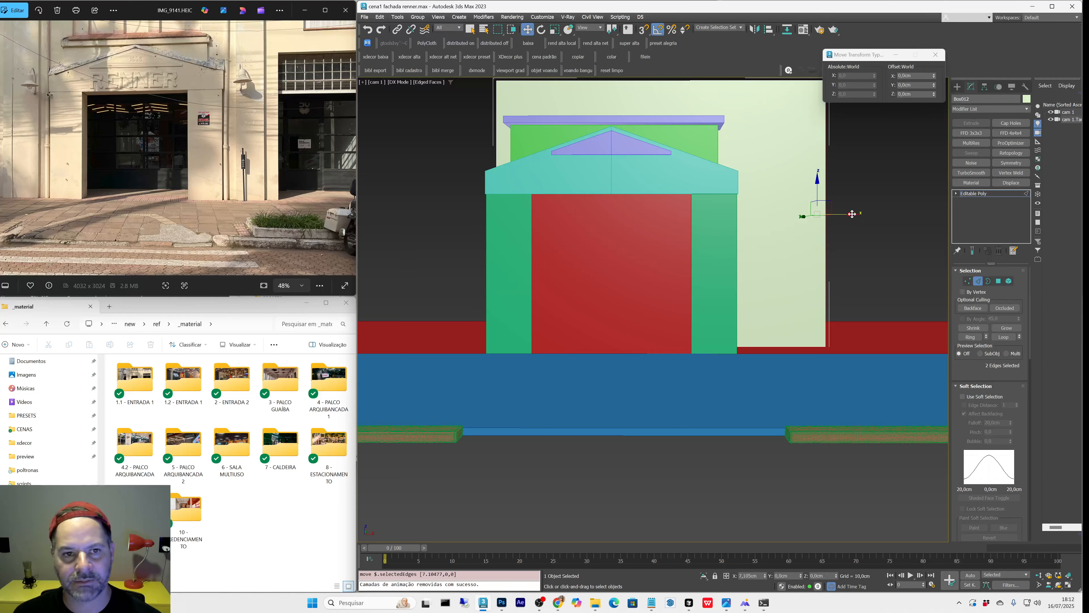
Step: Move the whole wall about 34 cm toward the camera along the Y axis
left_click(958, 87)
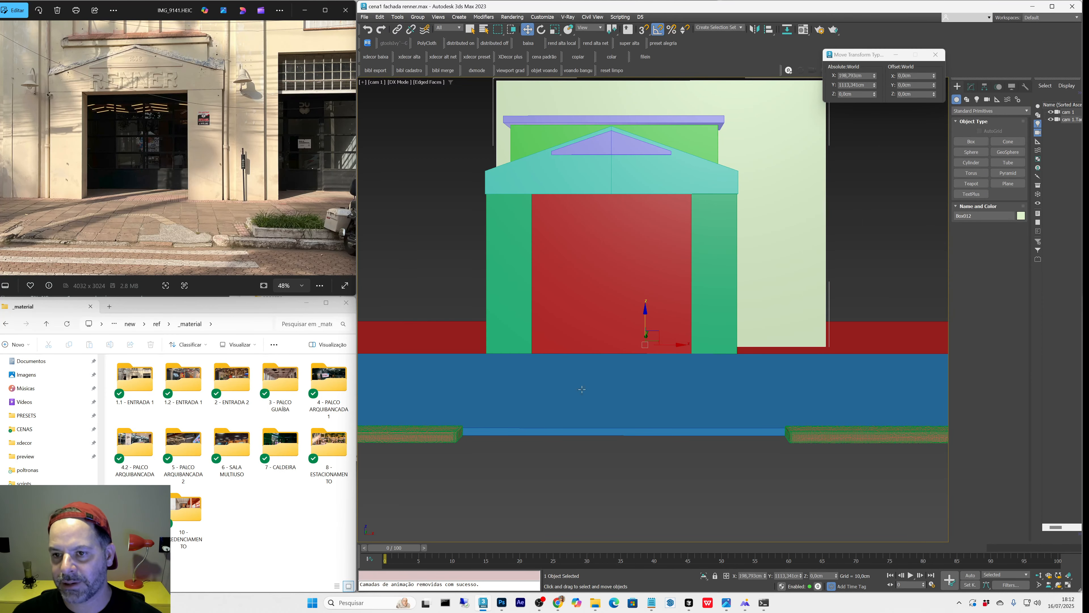
left_click_drag(646, 338, 643, 341)
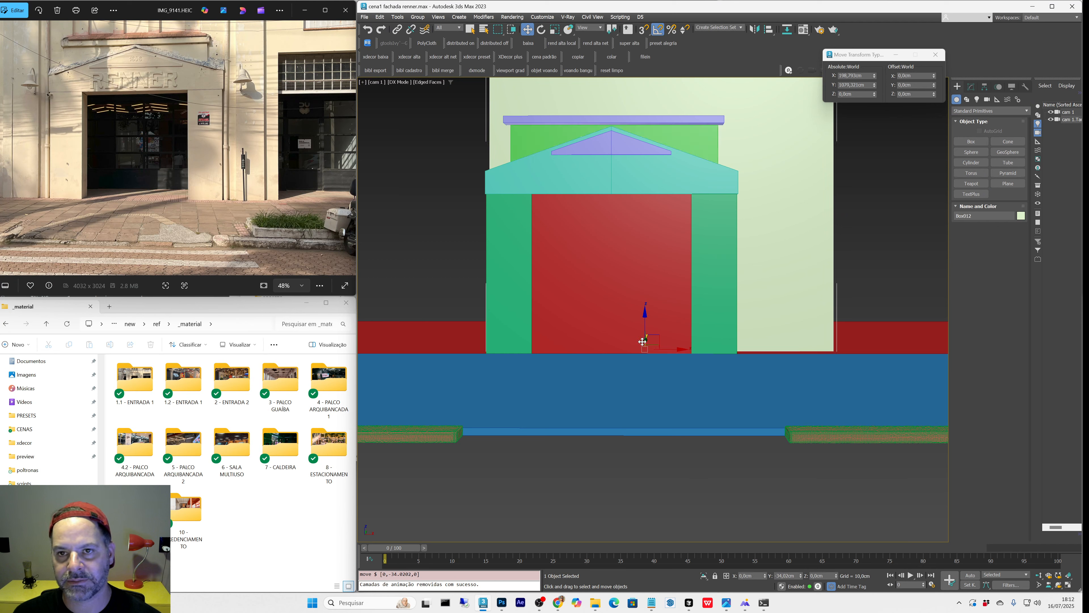
key("q")
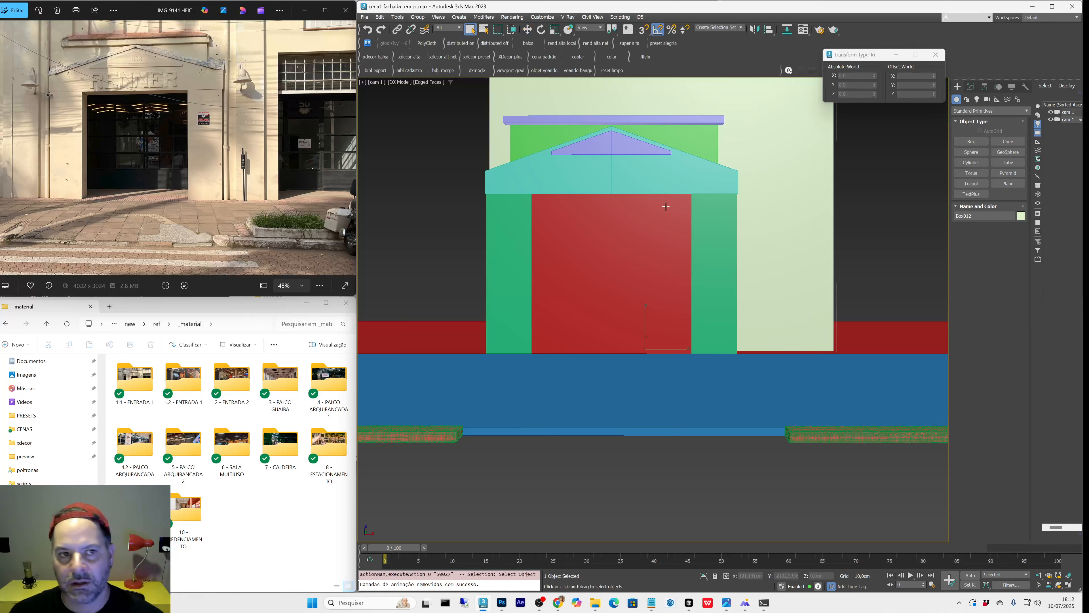
Step: Duplicate the gateway's right pillar along the X axis to stand in front of the wall's right end
left_click(729, 344)
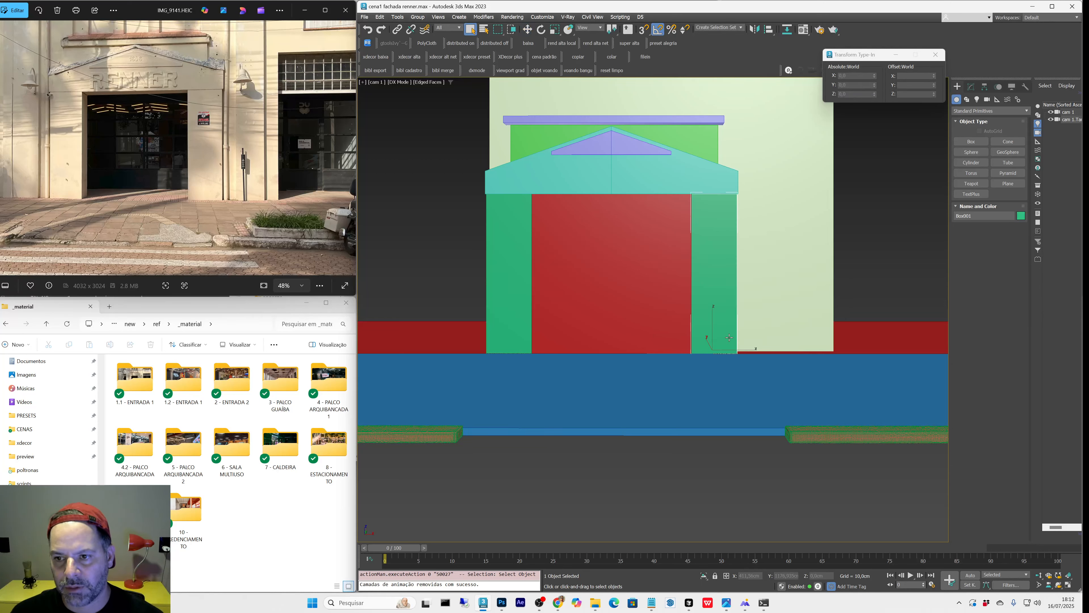
key("w")
left_click_drag(735, 348, 808, 331, "shift")
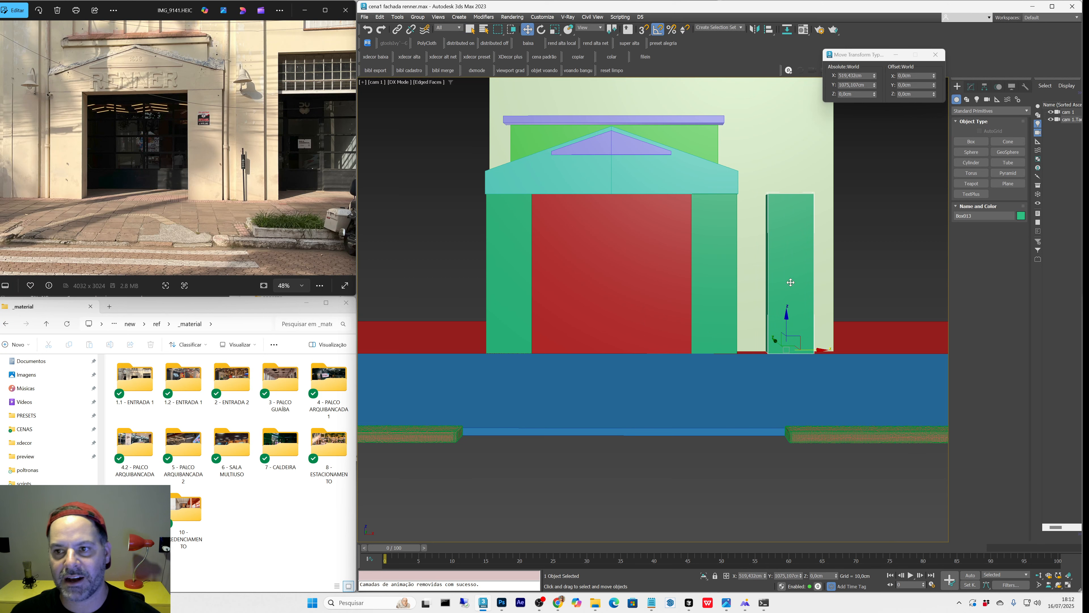
Step: Stretch the copied pillar upward by raising its top vertices above the wall
right_click(802, 174)
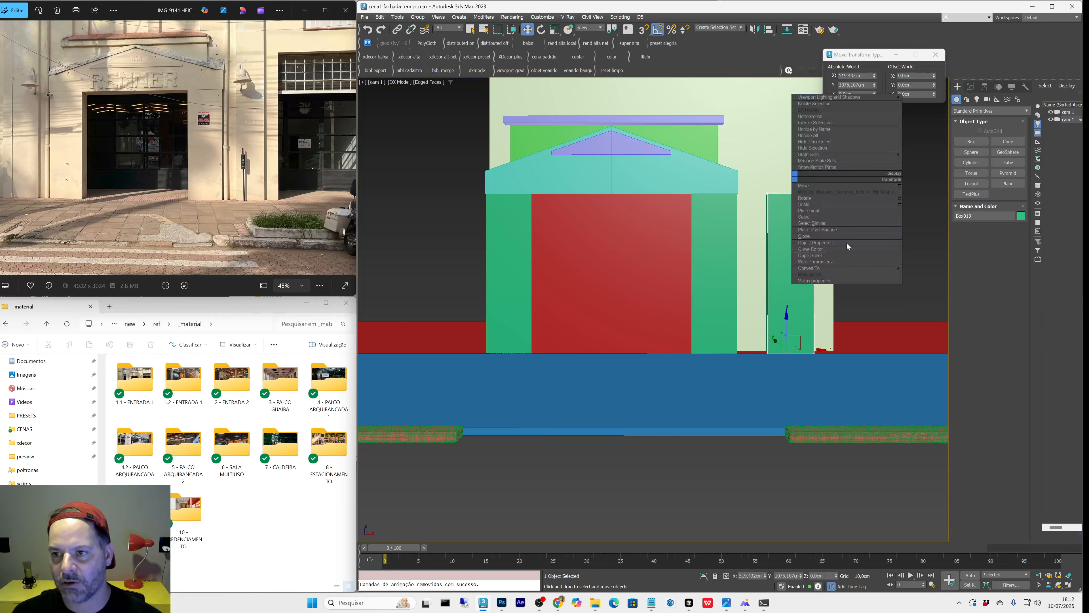
left_click(946, 276)
key("1")
left_click_drag(869, 239, 780, 25)
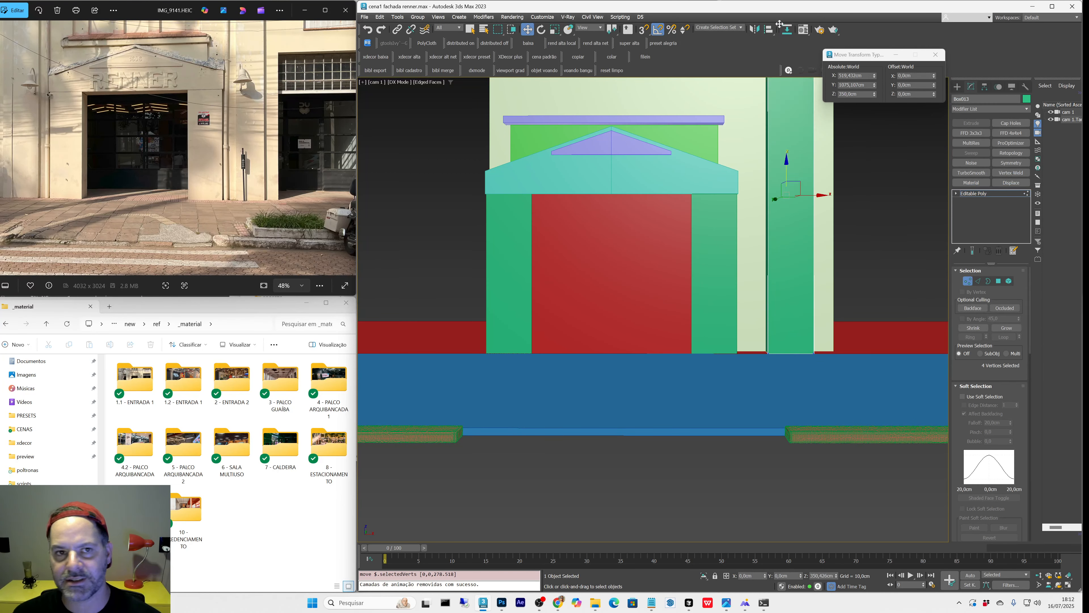
Step: Copy the tall pillar along the X axis to the left side of the gateway, at about X -275 cm
left_click(957, 87)
left_click_drag(812, 350, 462, 330, "shift")
key("Return")
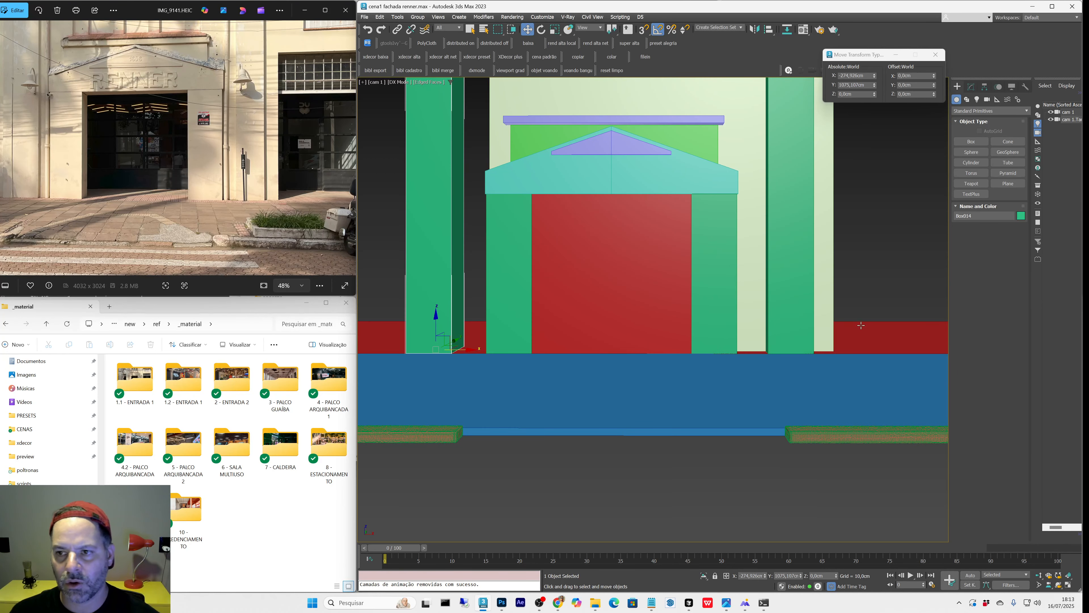
Step: Extend the wall's left side edges outward past the left tall pillar
left_click(755, 258)
key("2")
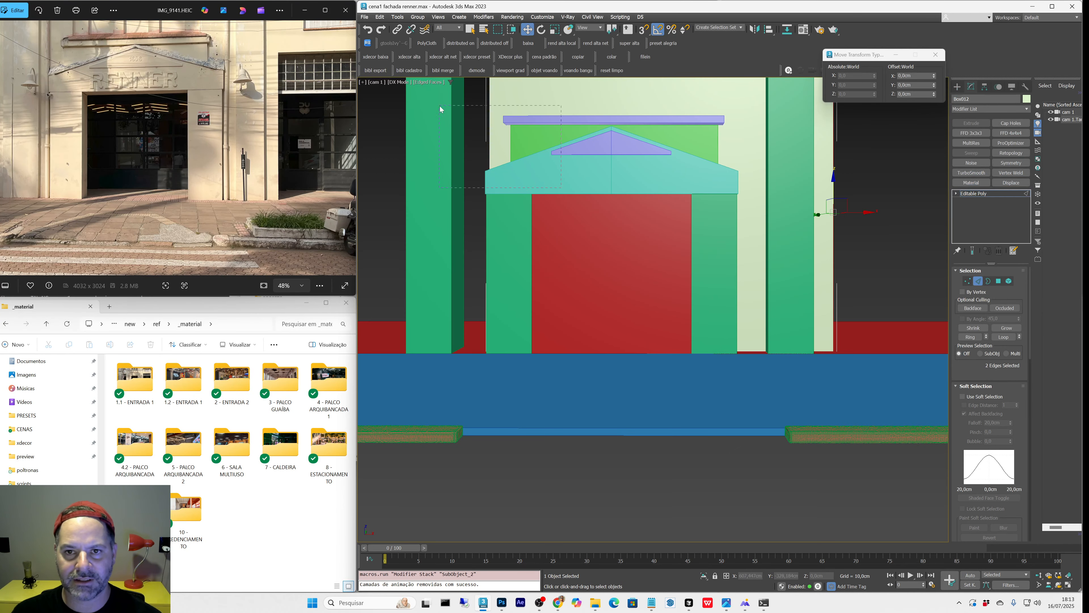
left_click_drag(441, 110, 496, 150)
left_click_drag(514, 212, 326, 191)
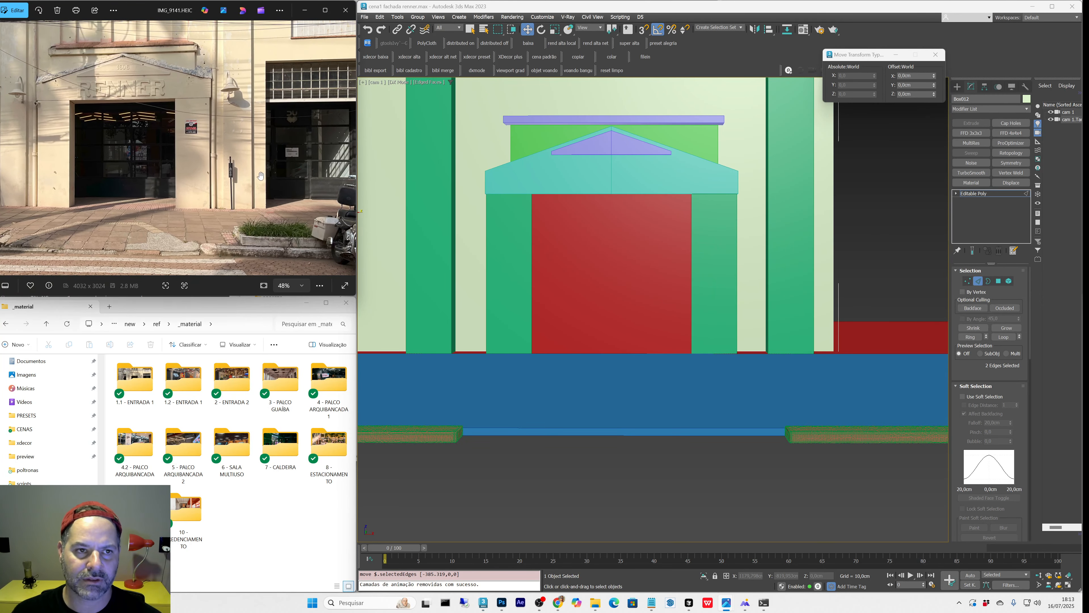
Step: Compare the facade with the reference photo and pull the wall's left side edges inward to end just past the left tall pillar
scroll(314, 161, "down", 5)
scroll(113, 152, "up", 5)
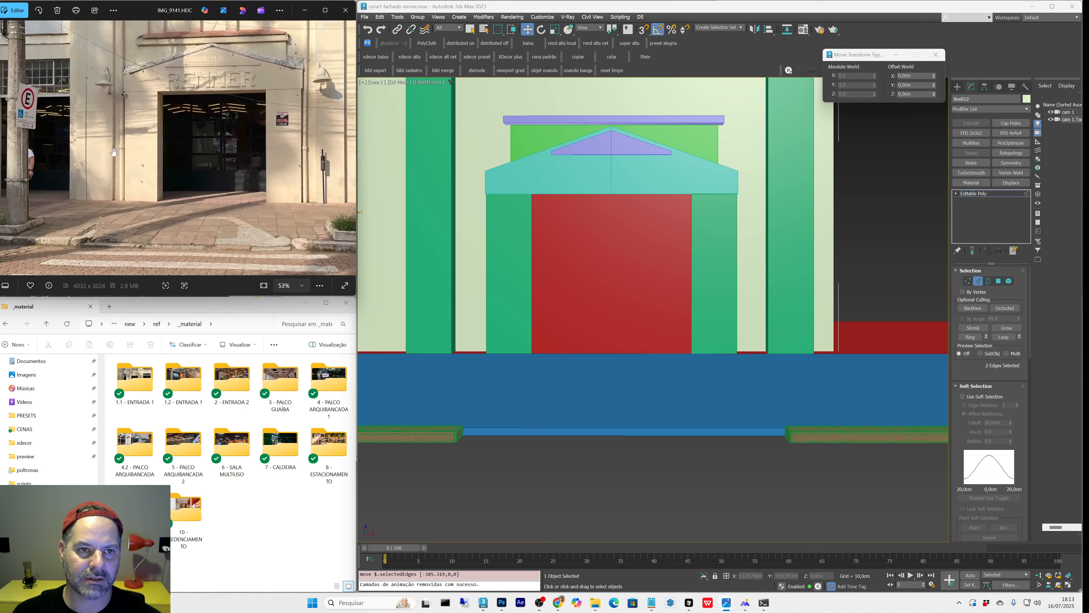
scroll(85, 131, "up", 2)
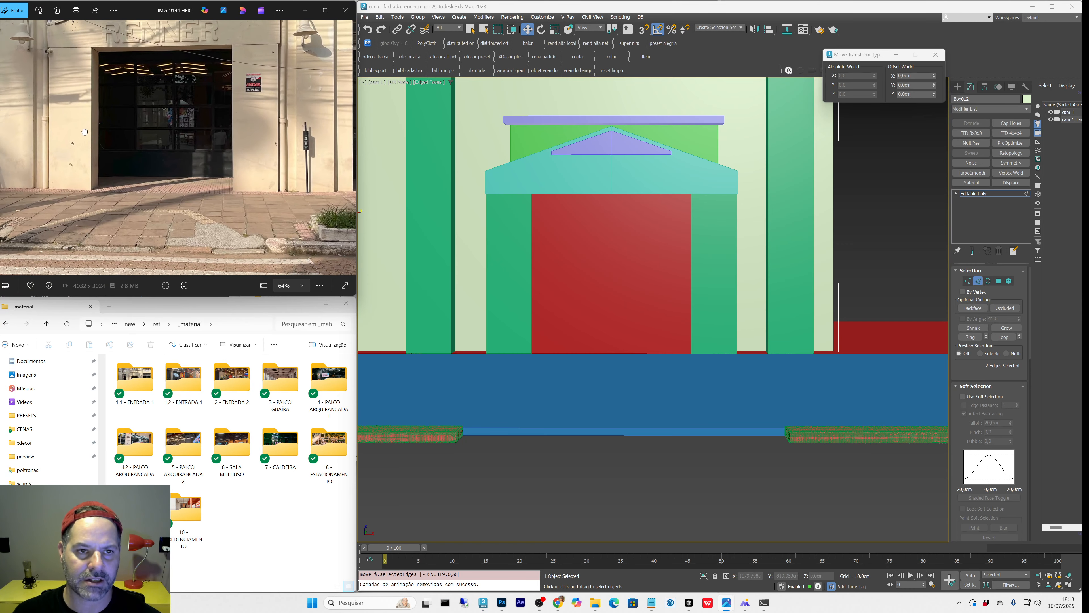
scroll(157, 168, "down", 4)
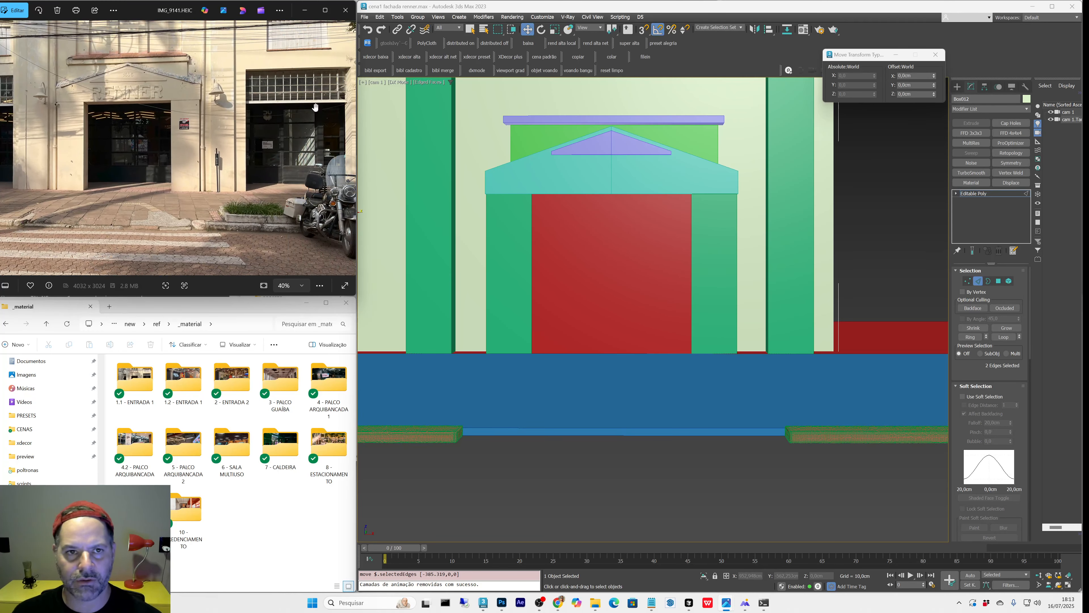
scroll(206, 150, "up", 2)
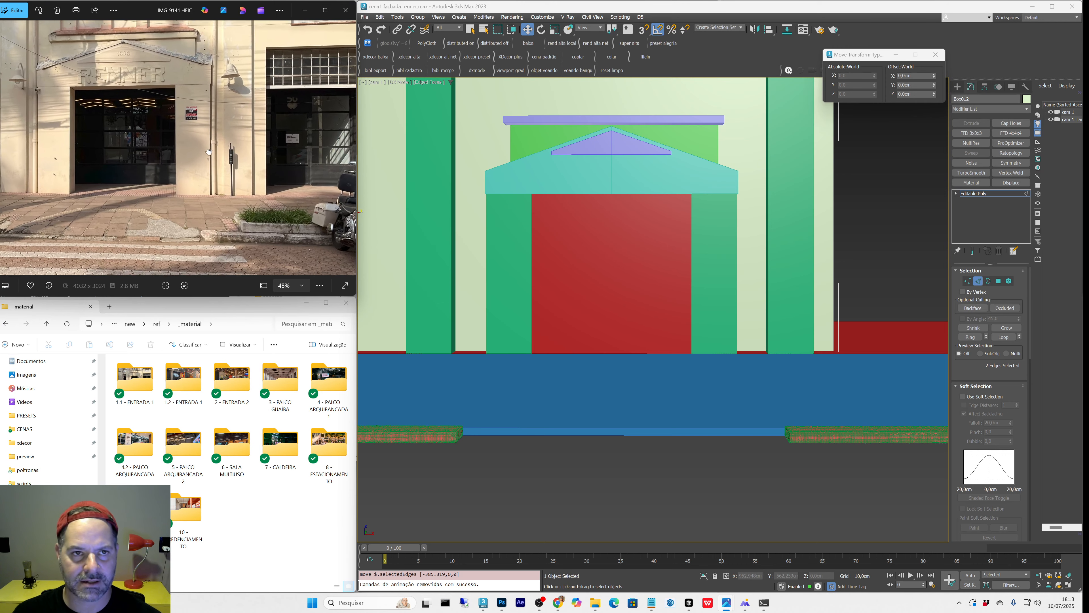
scroll(206, 150, "down", 3)
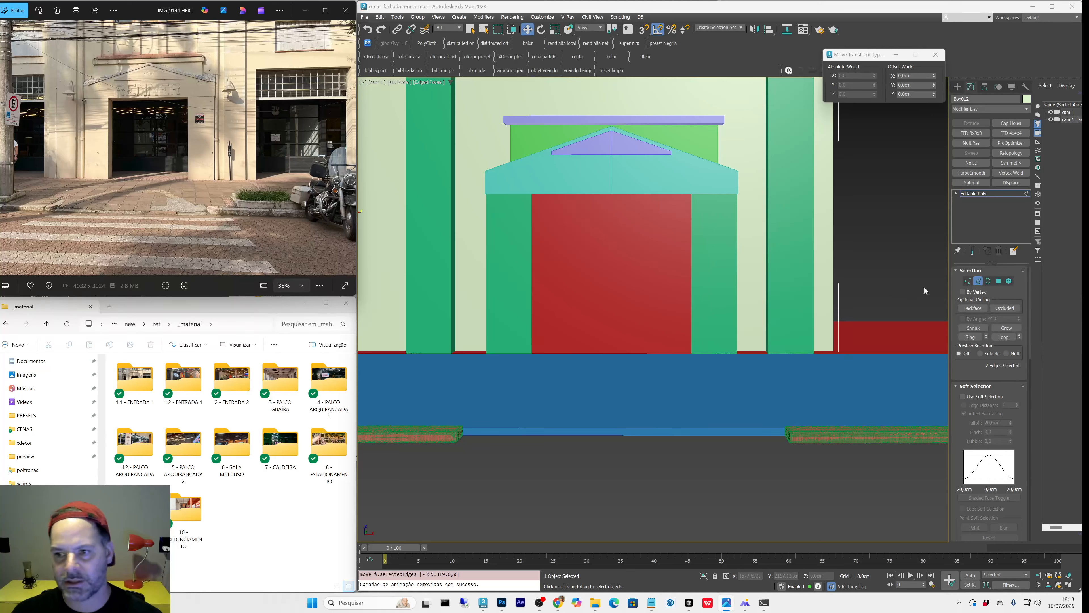
left_click(976, 282)
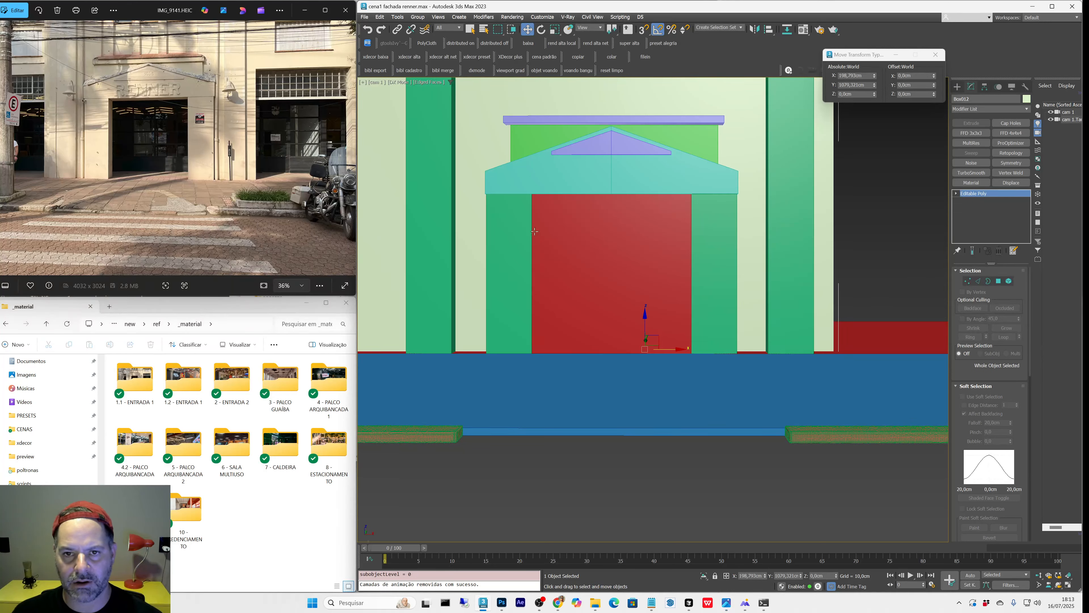
scroll(498, 237, "down", 3)
key("2")
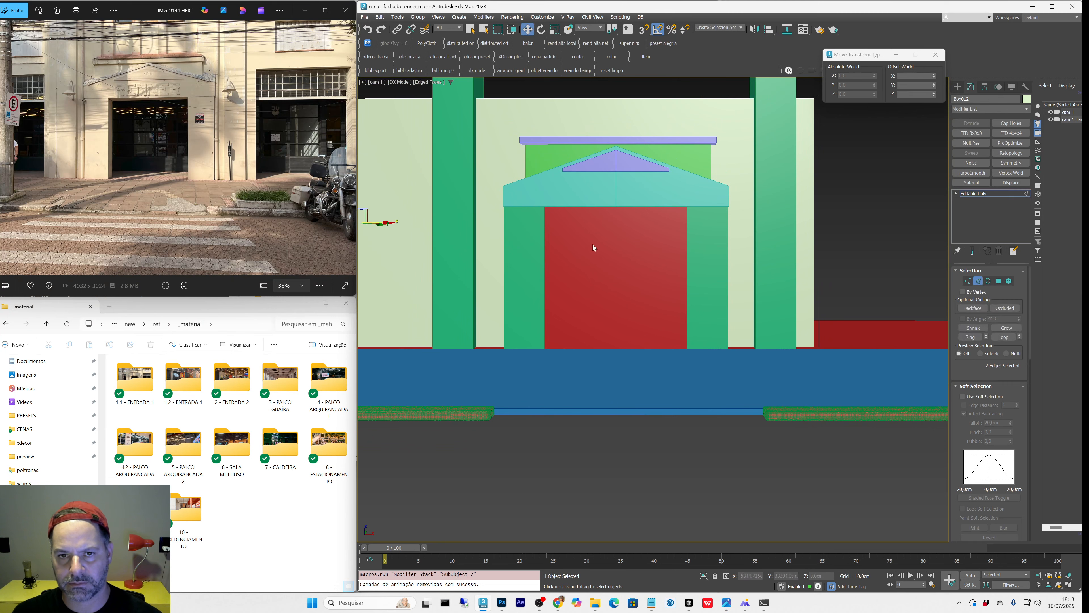
middle_click_drag(509, 240, 407, 244, "ctrl+alt")
key("2")
key("ctrl+z")
key("ctrl+z")
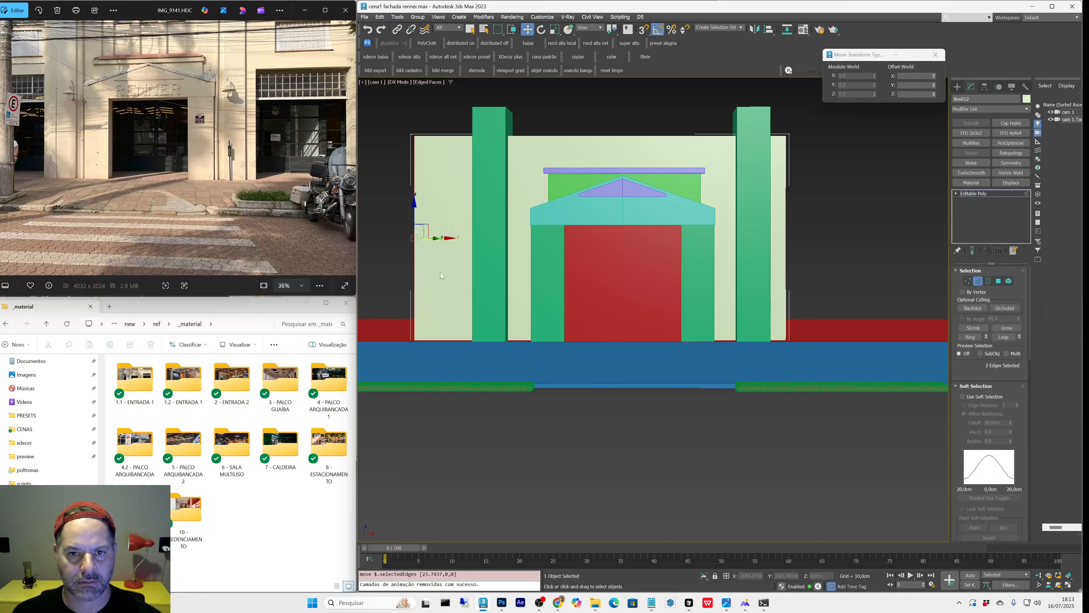
left_click_drag(442, 275, 489, 243)
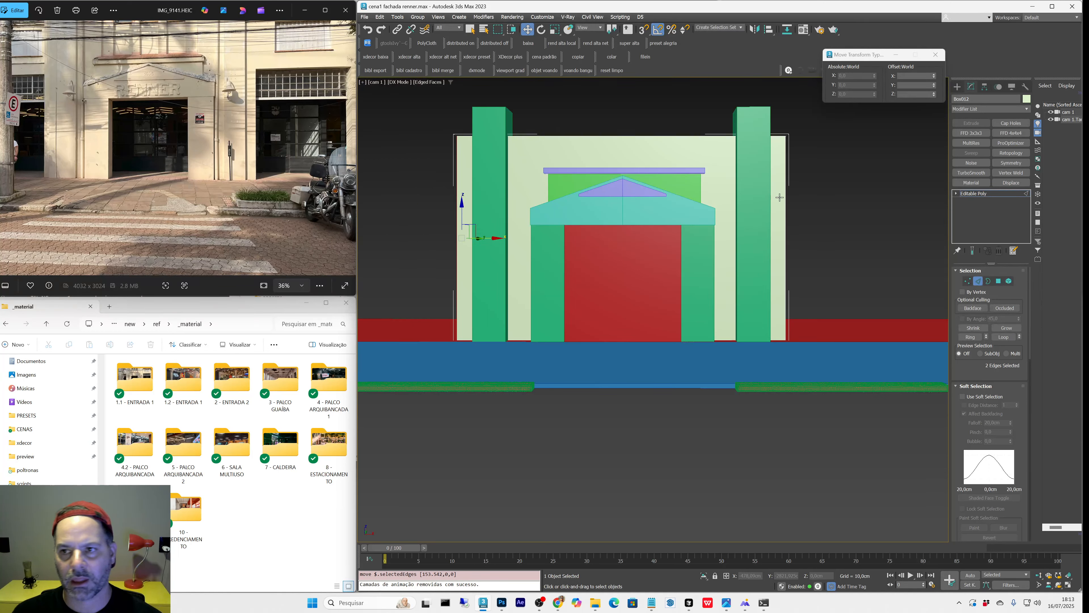
Step: Raise the wall's top edges to the tall pillars' height using vertex snap, and save the scene
left_click_drag(365, 120, 912, 164)
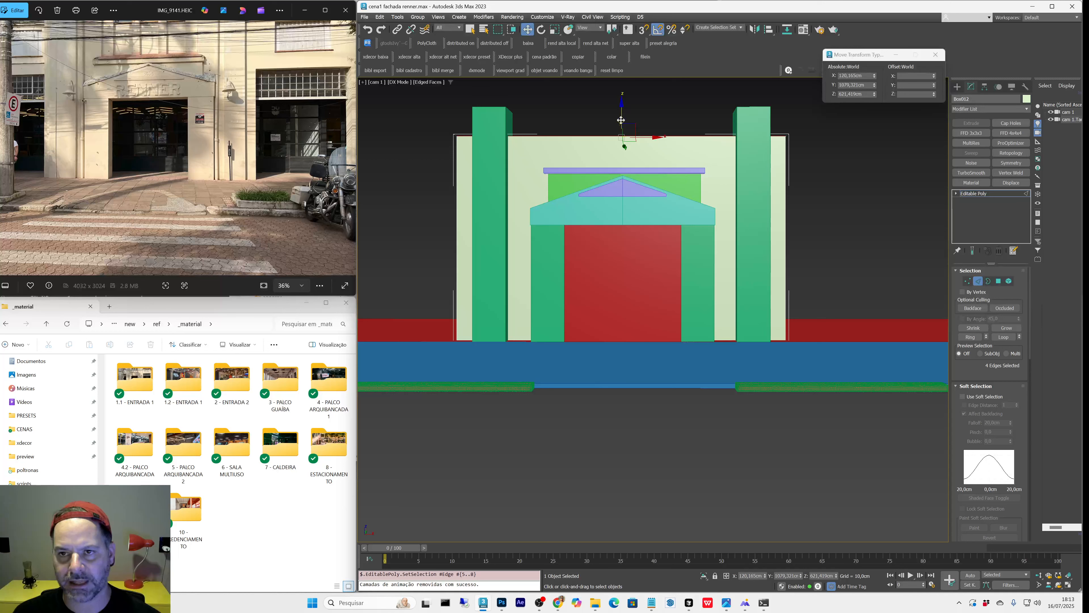
key("s")
left_click_drag(620, 119, 738, 107)
left_click(978, 282)
key("ctrl+s")
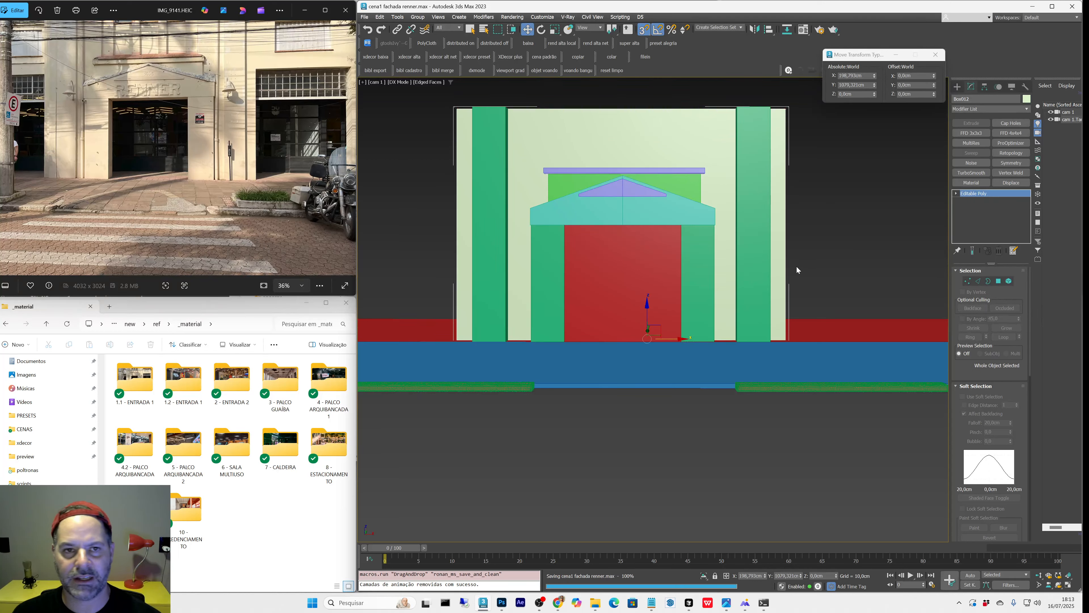
Step: Draw a box from the wall's top corners using vertex snap, about 1001 cm wide, 26 cm deep and extending 198 cm downward
key("q")
middle_click_drag(792, 262, 768, 268)
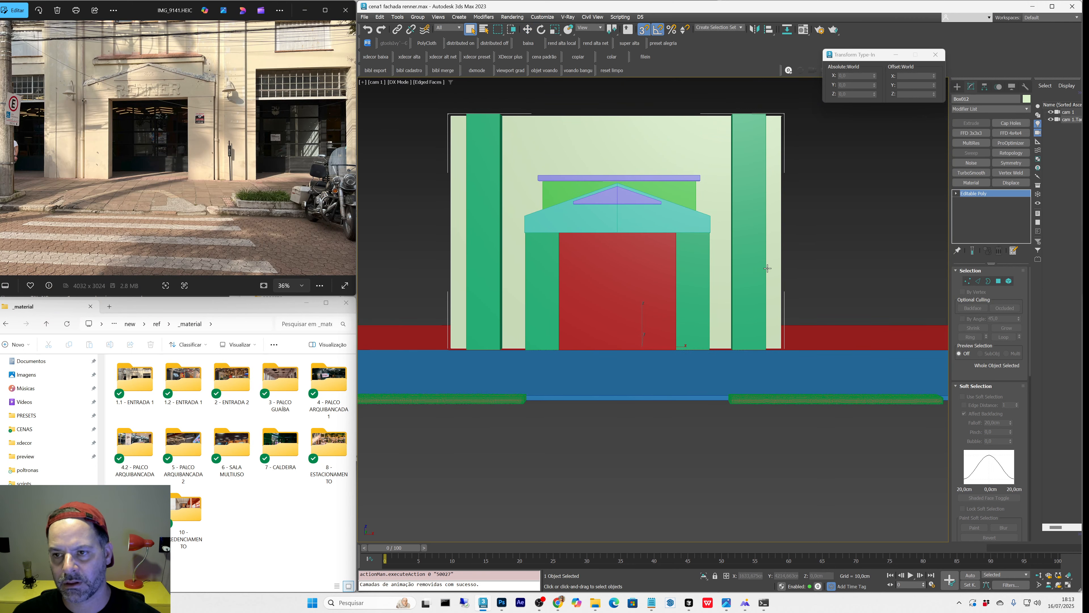
key("p")
key("z")
middle_click_drag(662, 260, 672, 280, "alt")
scroll(666, 277, "down", 4)
key("b")
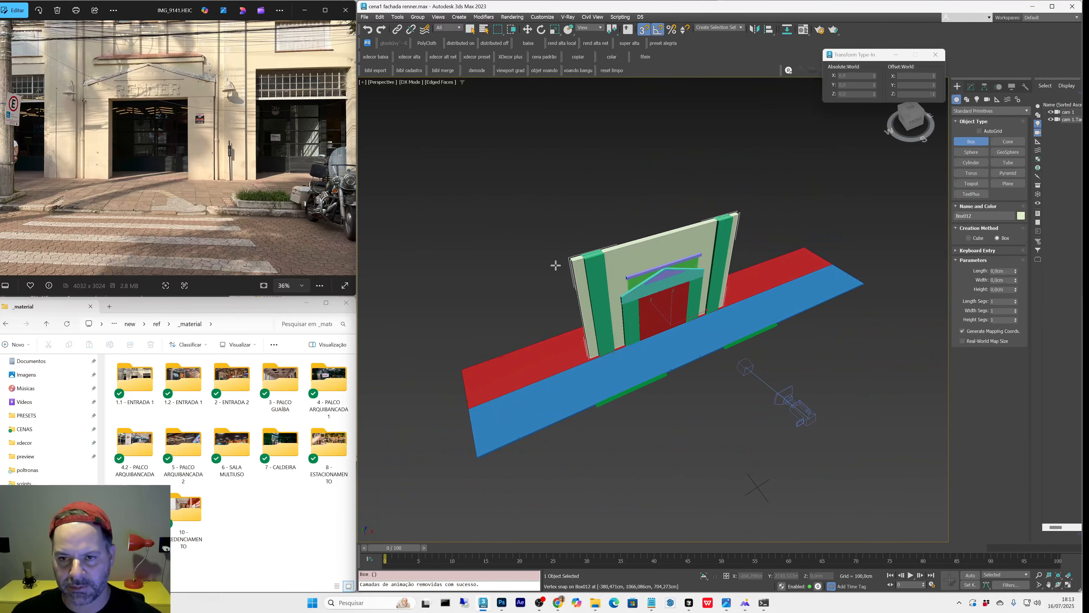
key("s")
key("s")
mouse_move(564, 256)
left_mouse_down()
mouse_move(784, 217)
mouse_move(737, 213)
mouse_move(830, 218)
left_mouse_up()
left_click(736, 233)
Step: Move the new yellow box along the X axis and snap its left end to the wall's right edge, at about X 1121 cm
key("w")
key("s")
key("s")
middle_click_drag(741, 245, 710, 219, "alt")
key("s")
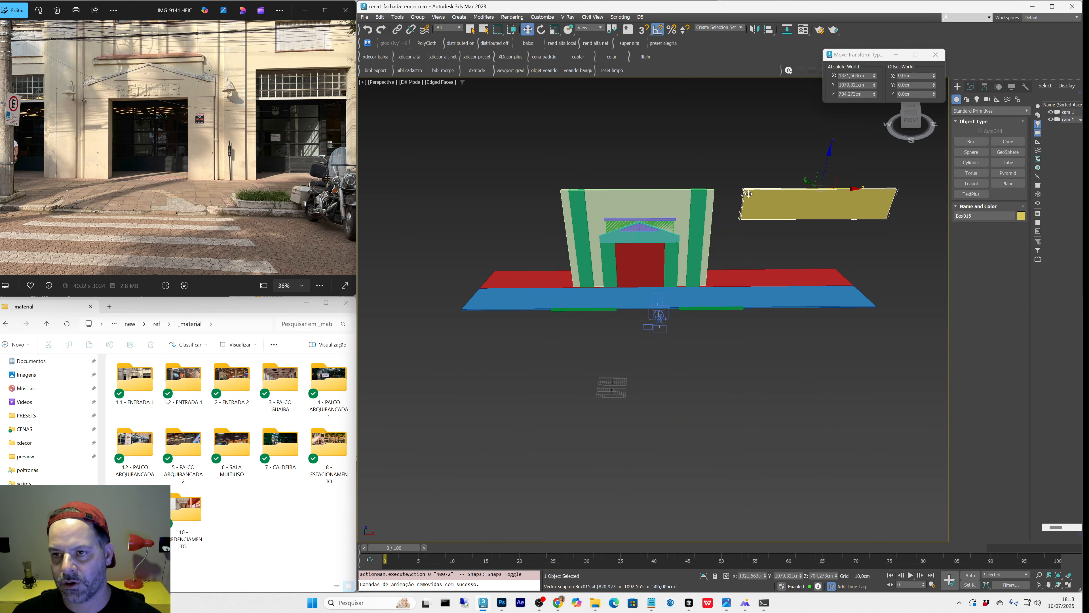
key("s")
left_click_drag(748, 195, 717, 195)
Step: Reframe the camera closer to the facade and compare the area right of the wall with the reference photo
key("c")
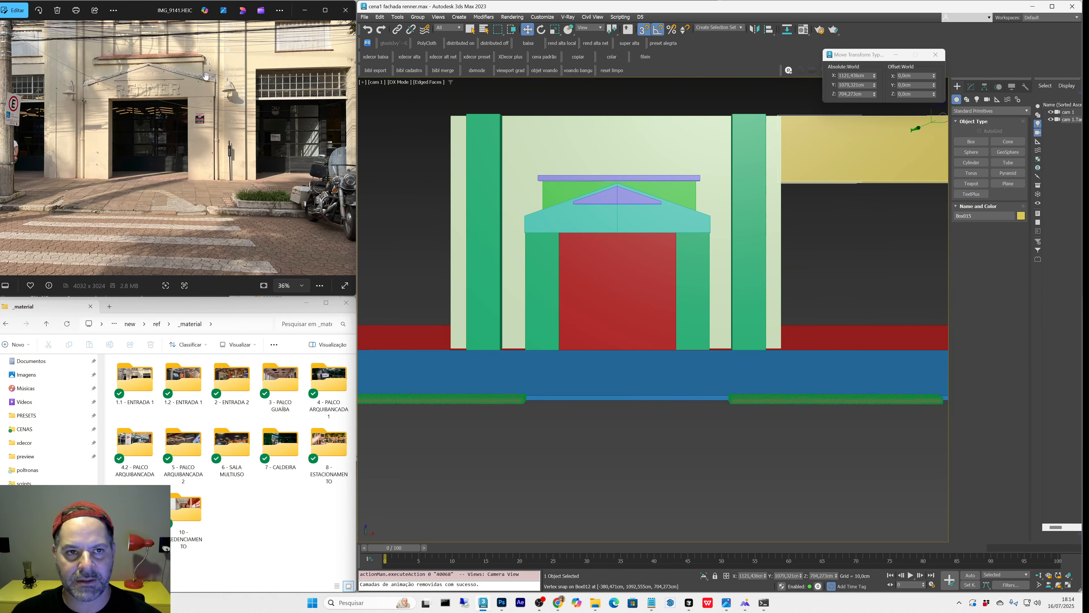
key("q")
key("ctrl+d")
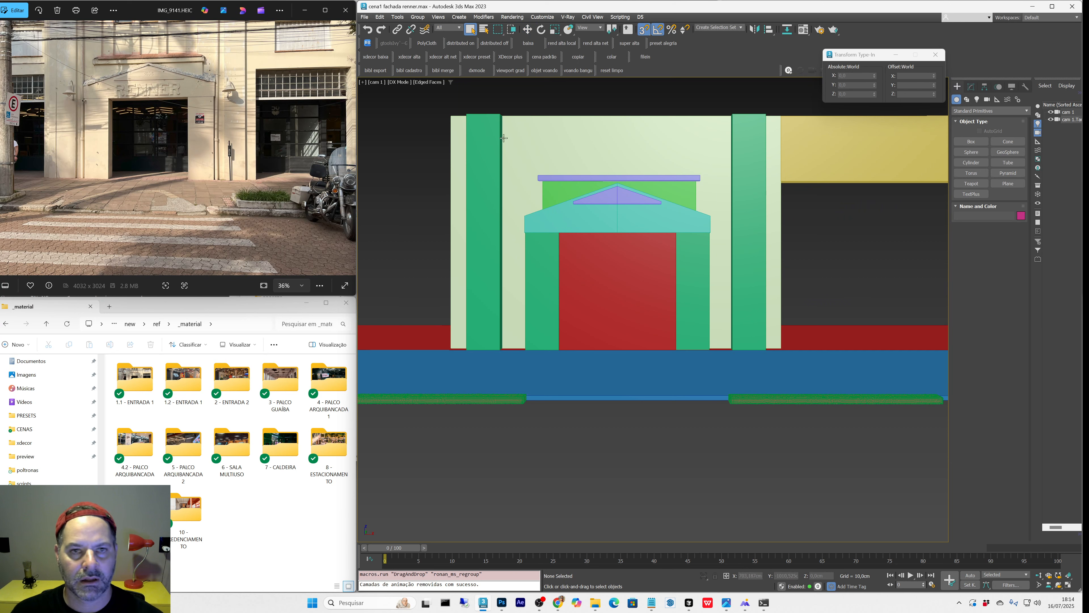
middle_click_drag(555, 183, 555, 177)
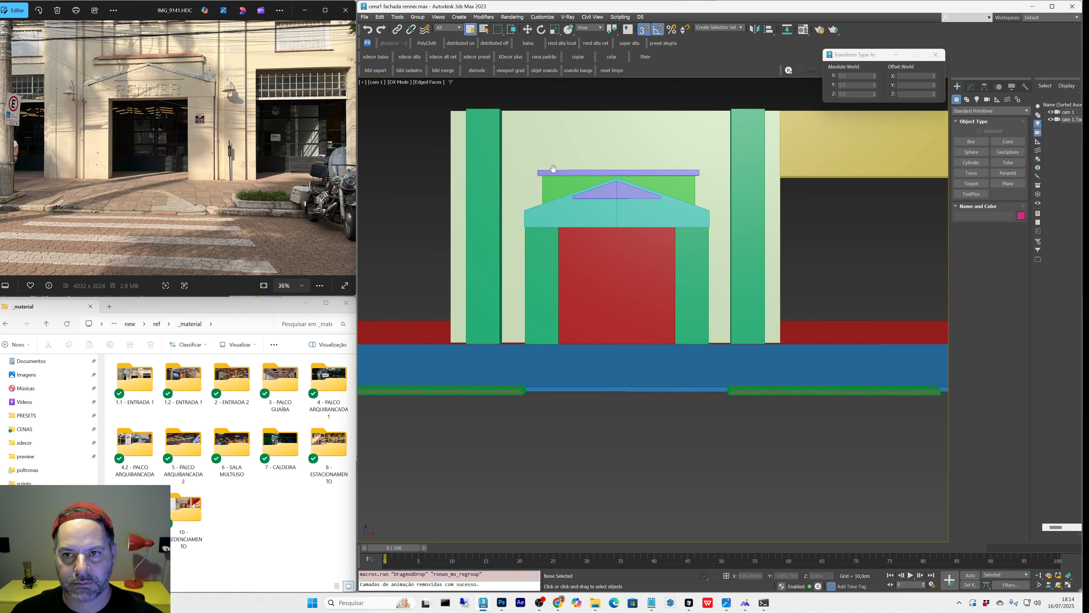
key("alt+z")
left_click_drag(555, 177, 554, 164)
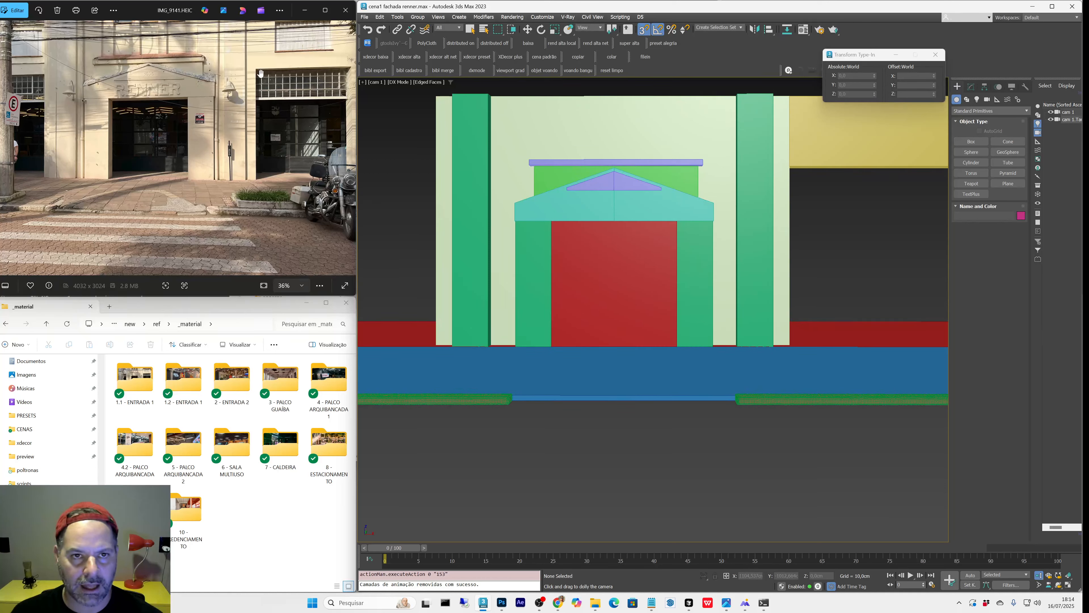
scroll(261, 72, "up", 4)
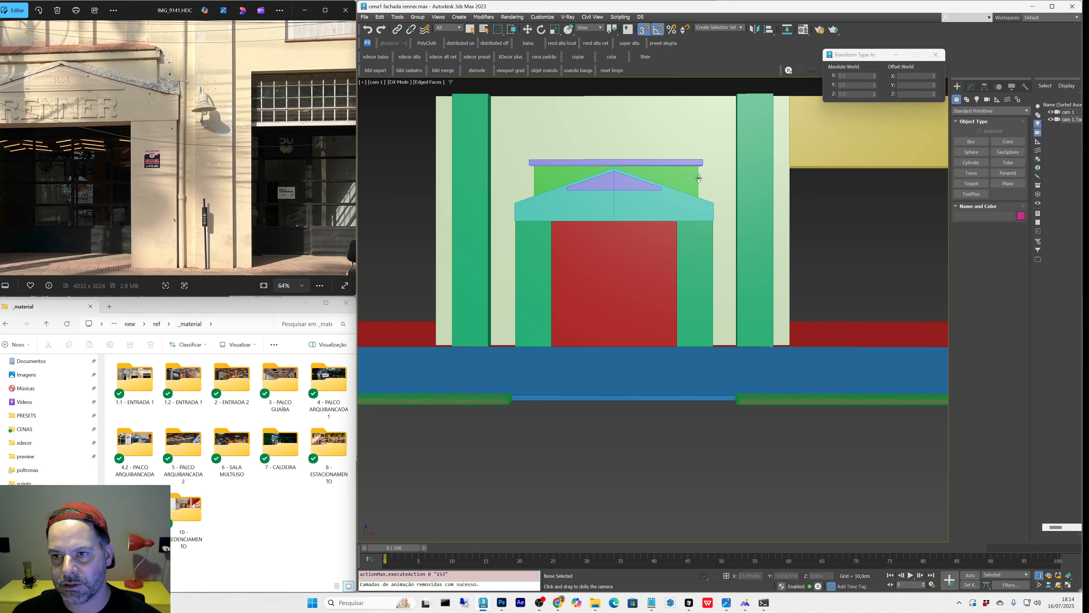
key("q")
left_click(690, 179)
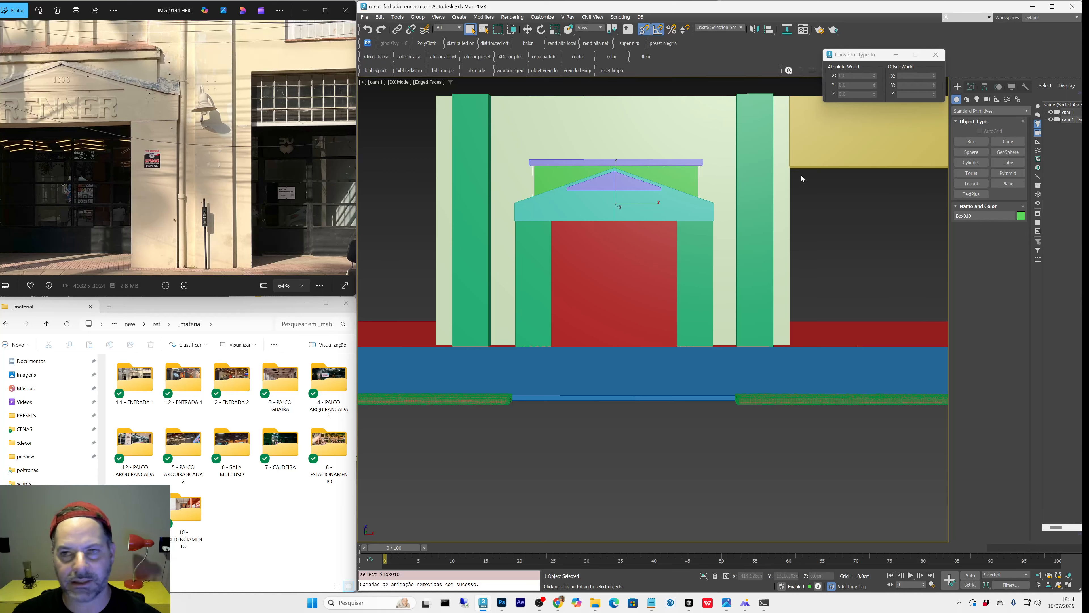
Step: Convert the yellow box to Editable Poly and lower its bottom edges slightly along the Z axis
left_click(812, 151)
key("2")
right_click(833, 137)
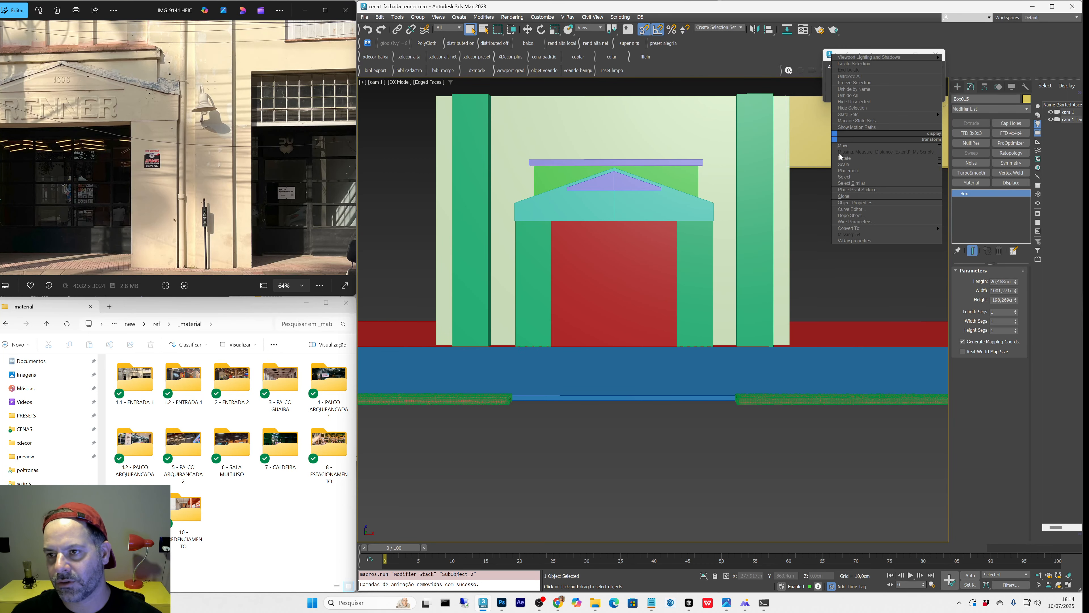
left_click(970, 235)
left_click_drag(875, 186, 839, 140)
key("w")
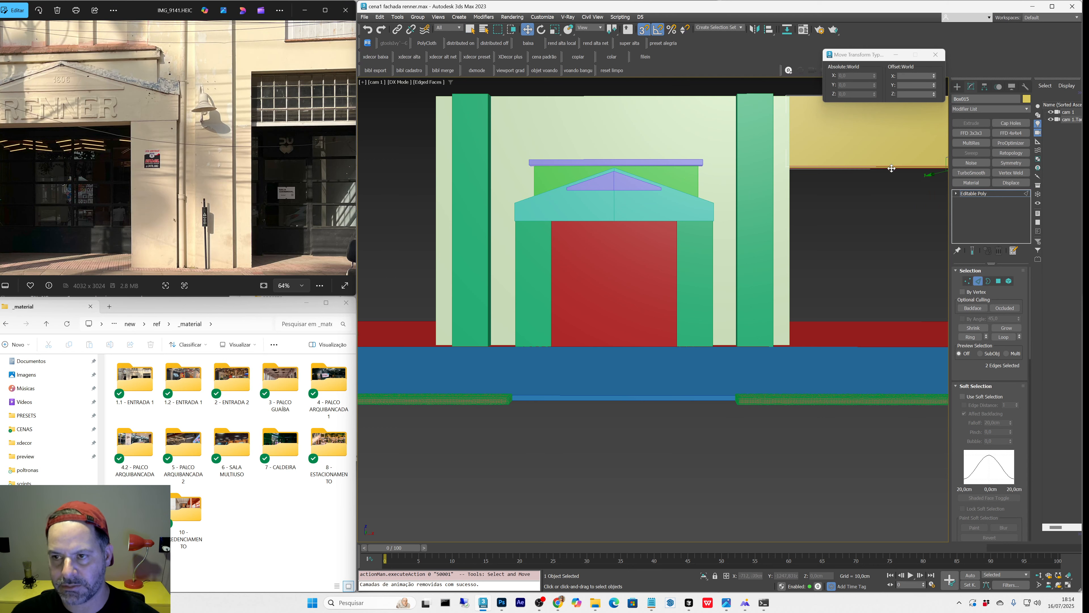
key("p")
scroll(887, 171, "up", 3)
key("s")
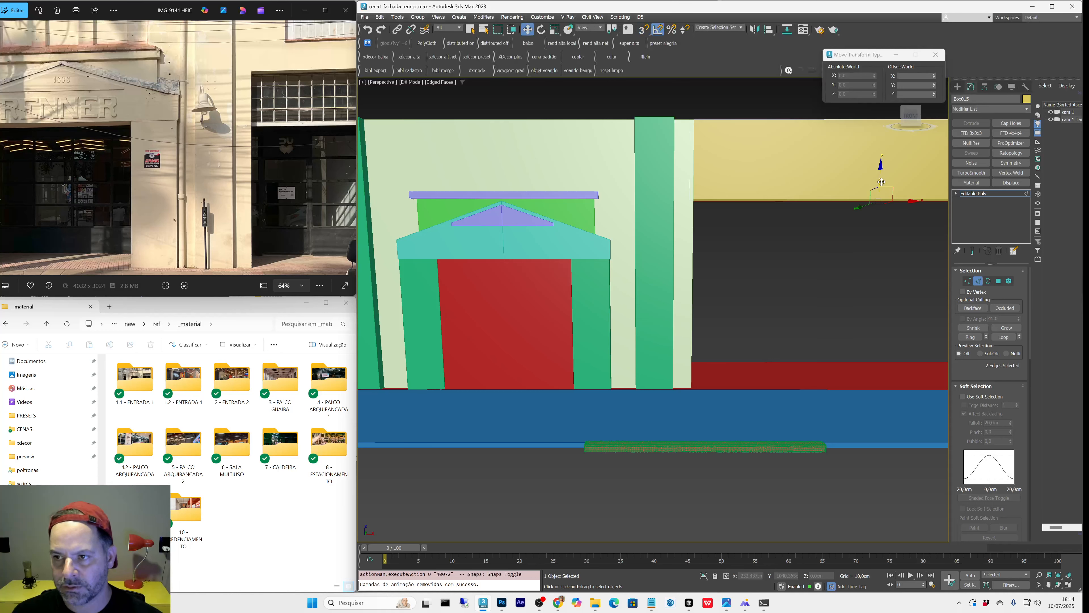
left_click_drag(882, 182, 883, 199)
key("c")
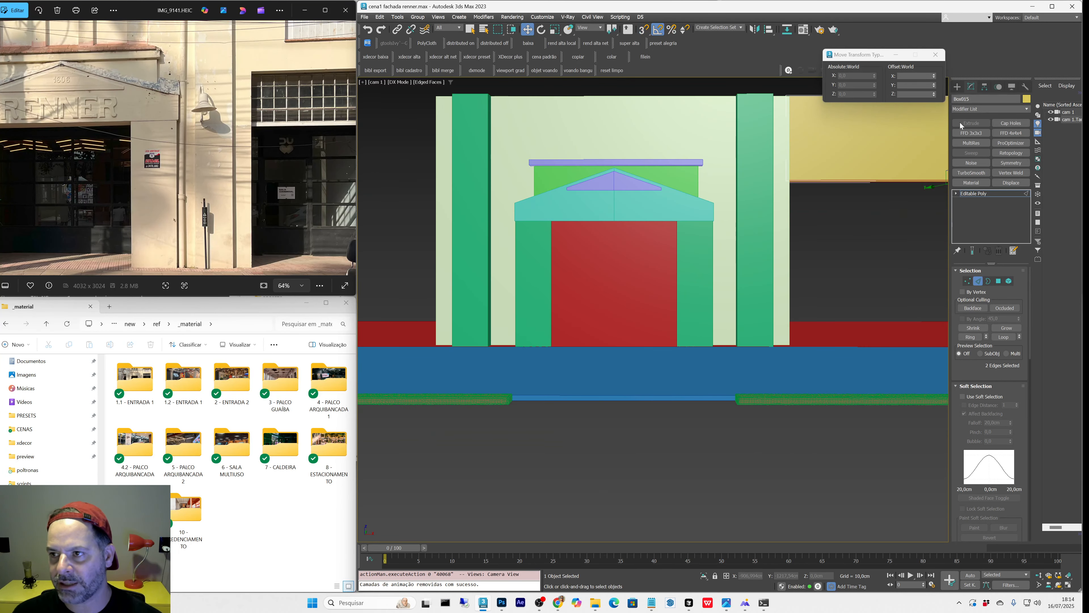
left_click(966, 195)
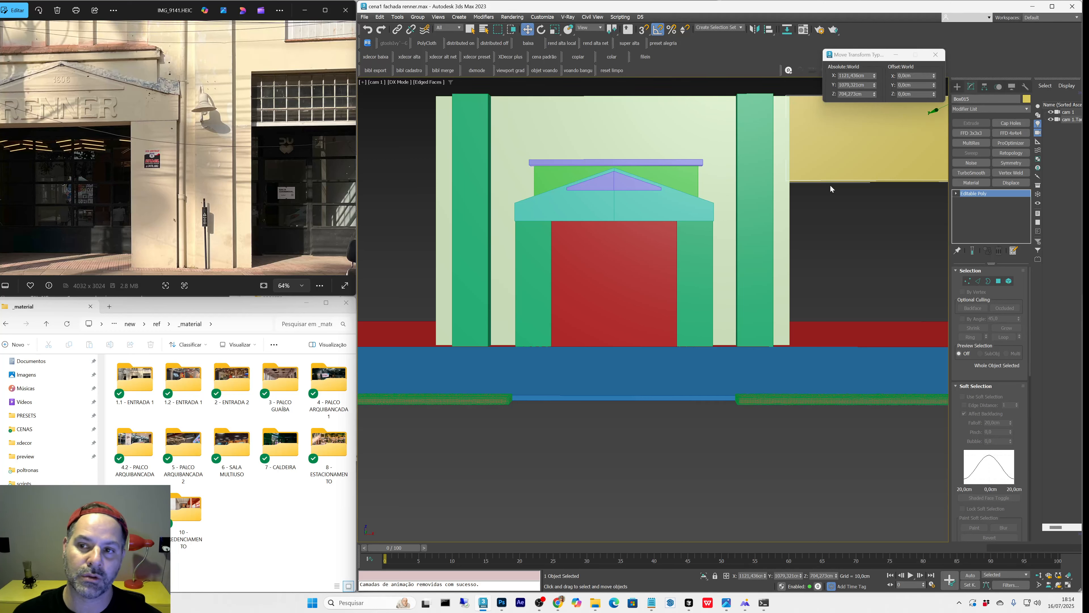
Step: Zoom in on the yellow box and restrict the Move gizmo to the Y axis
key("bracketleft")
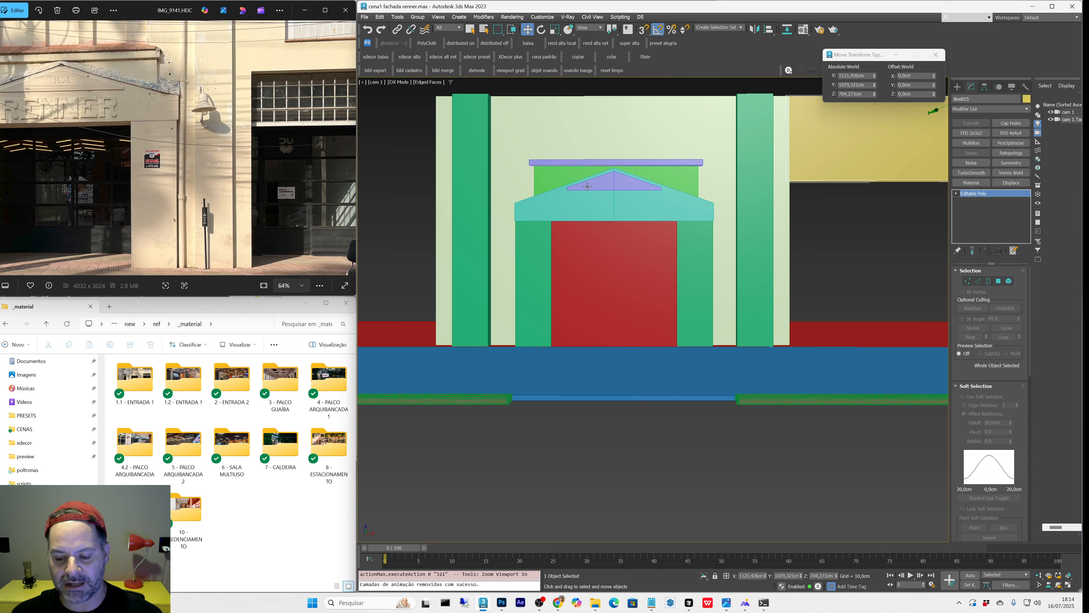
key("p")
key("z")
middle_click_drag(629, 229, 647, 247, "alt")
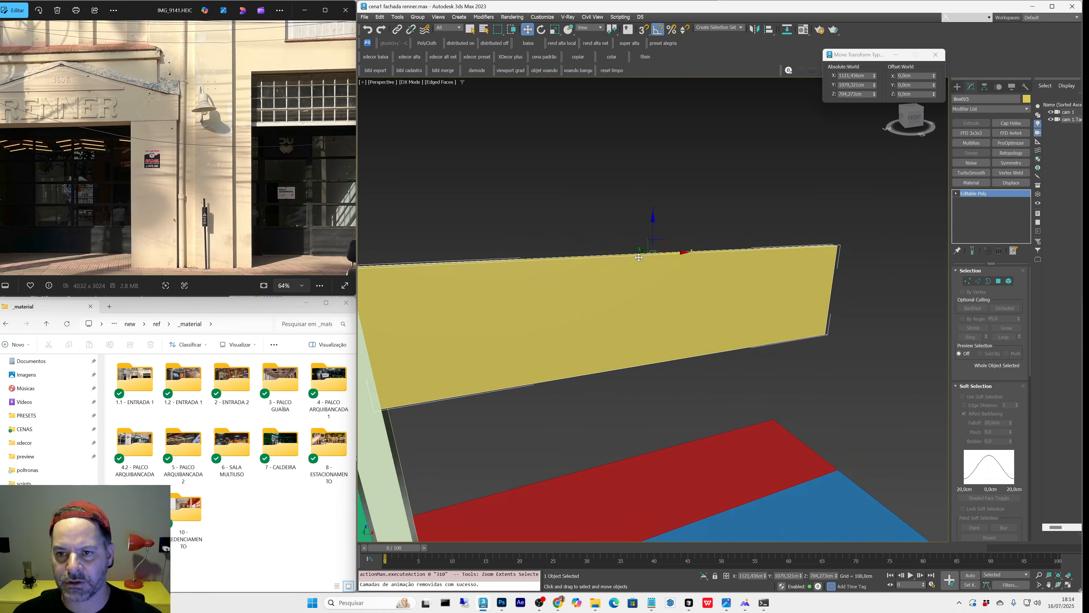
key("alt+z")
scroll(657, 236, "up", 2)
scroll(657, 235, "up", 2)
key("q")
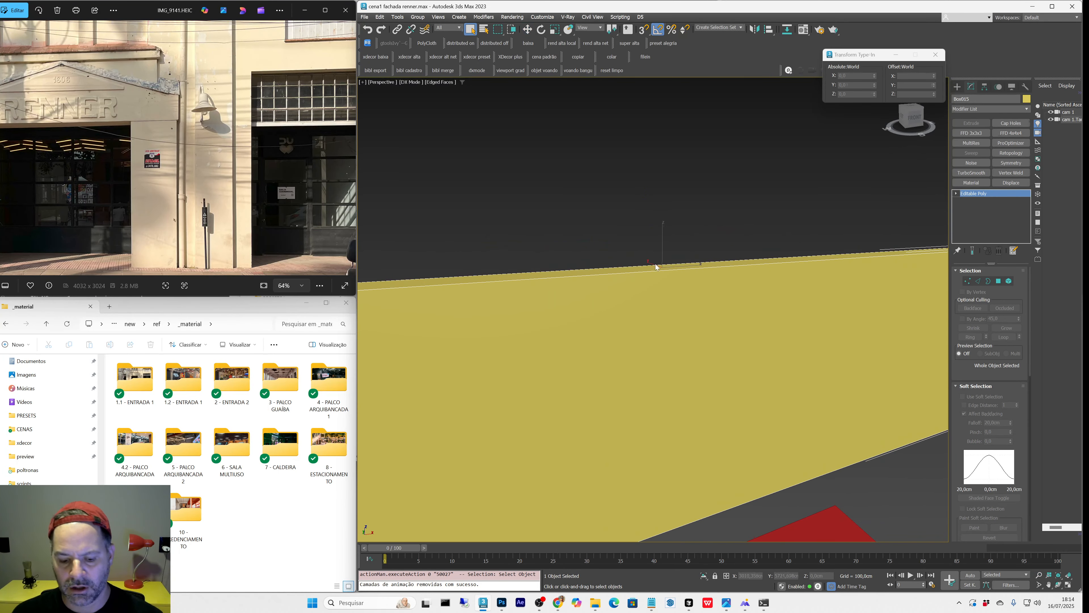
key("F6")
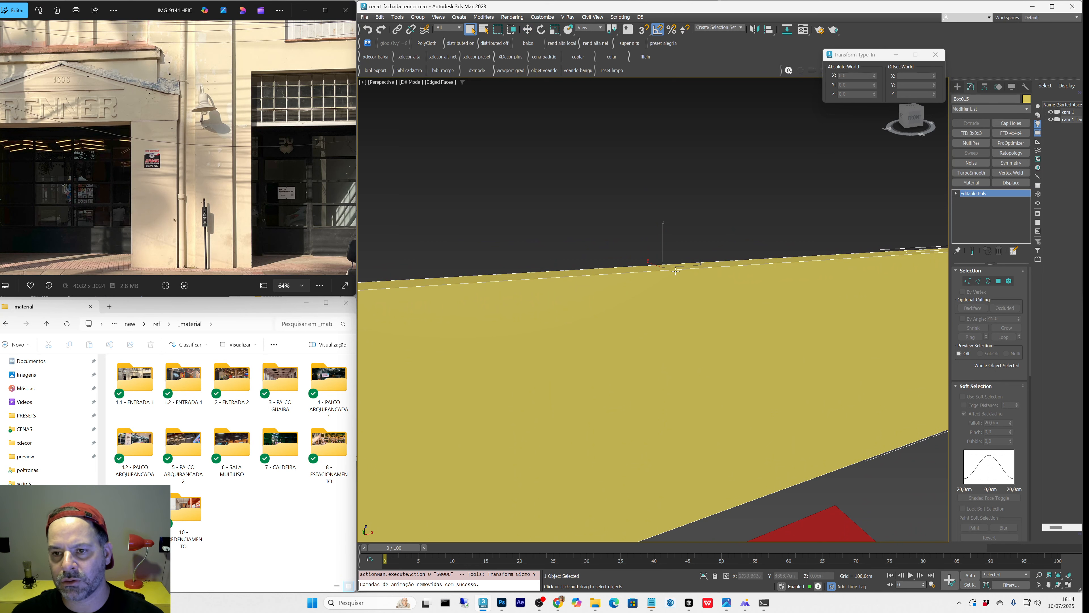
scroll(656, 263, "up", 2)
scroll(653, 273, "down", 2)
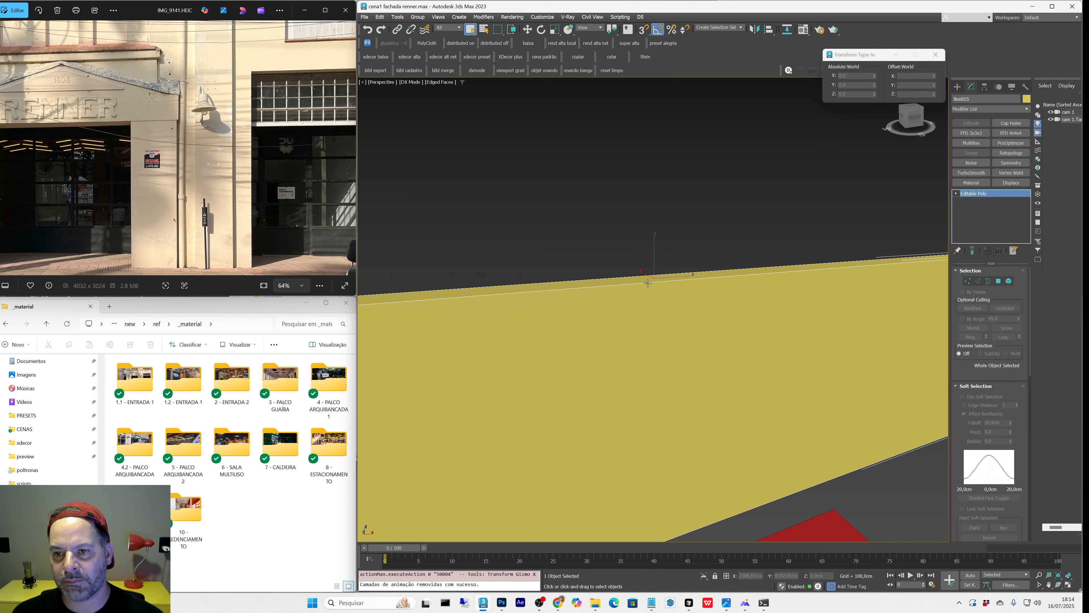
key("w")
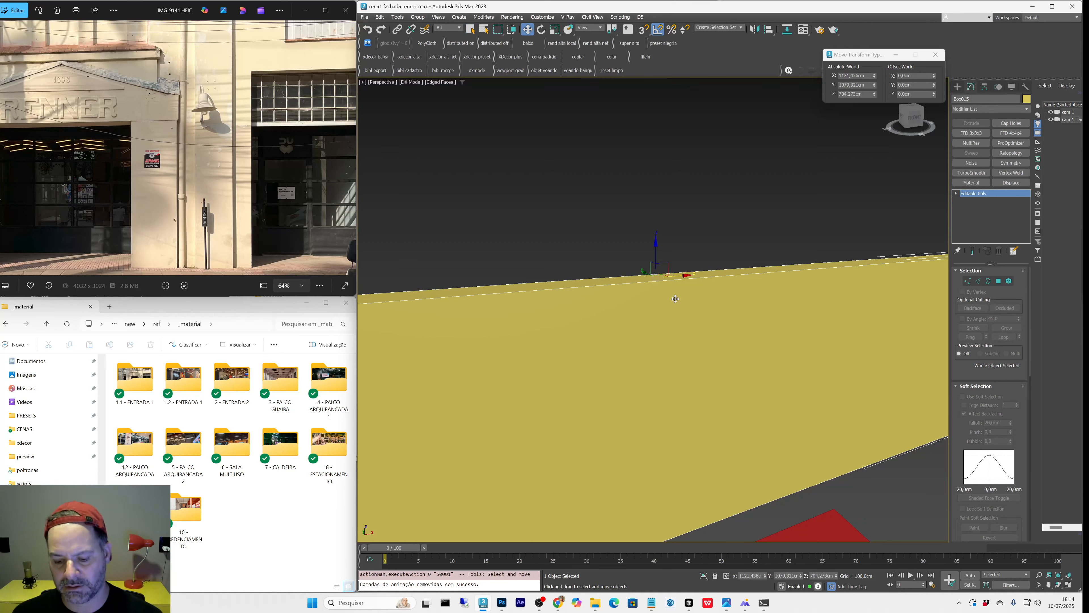
key("F6")
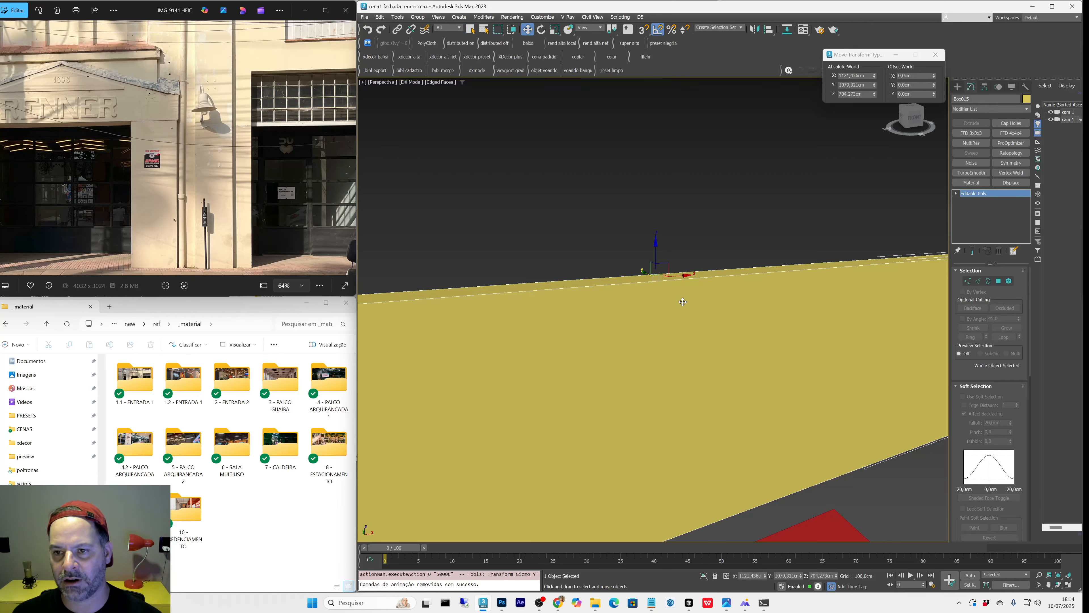
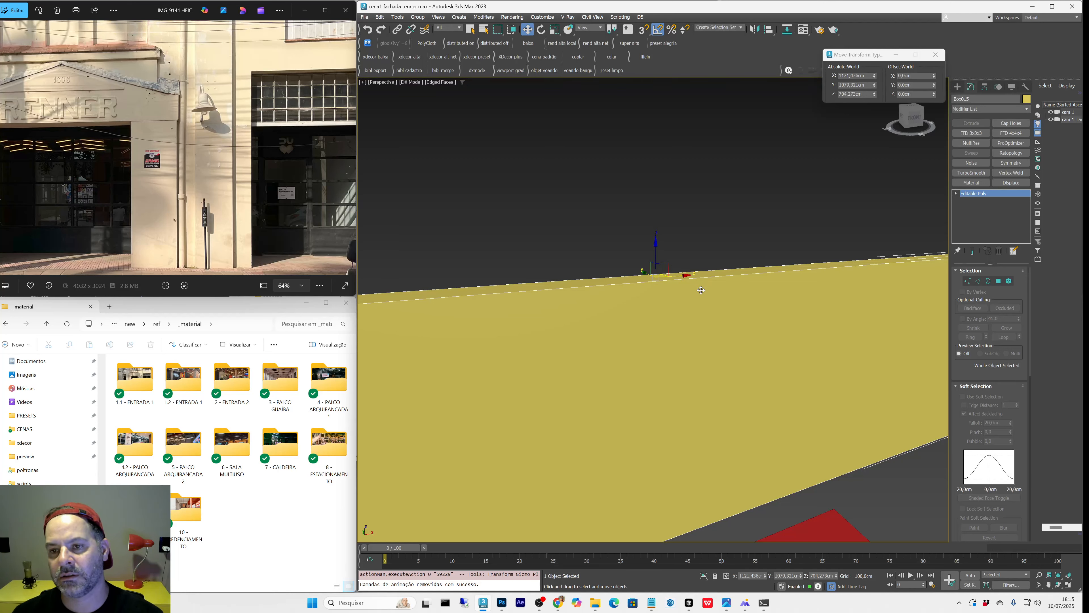
Step: Cycle the Move gizmo through its plane constraints and restrict it to the Z axis
left_click(654, 258)
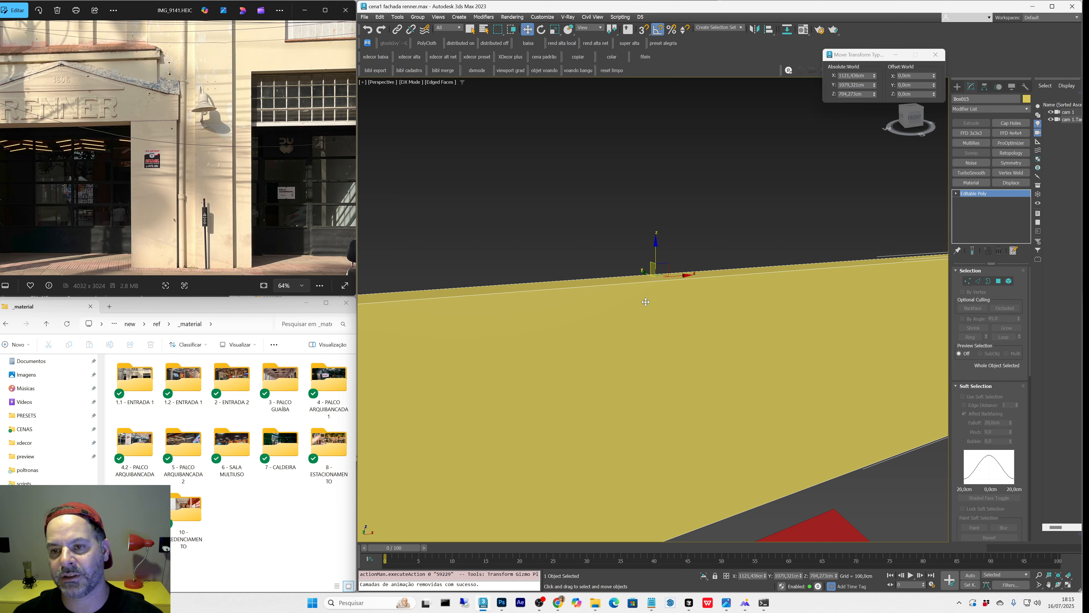
key("F8")
key("F8")
key("F8")
key("F8")
key("F8")
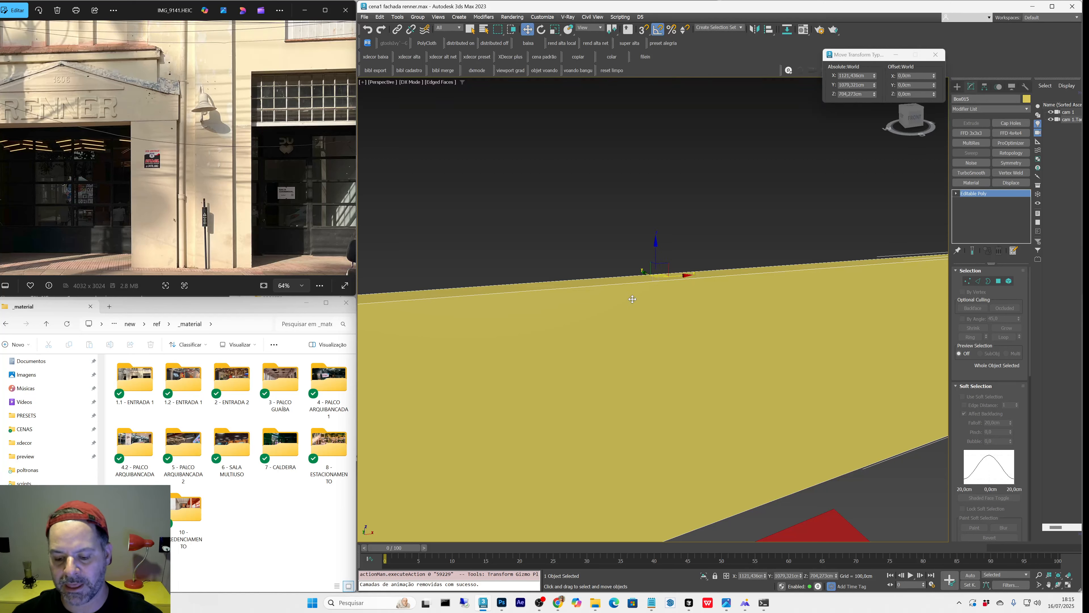
key("F7")
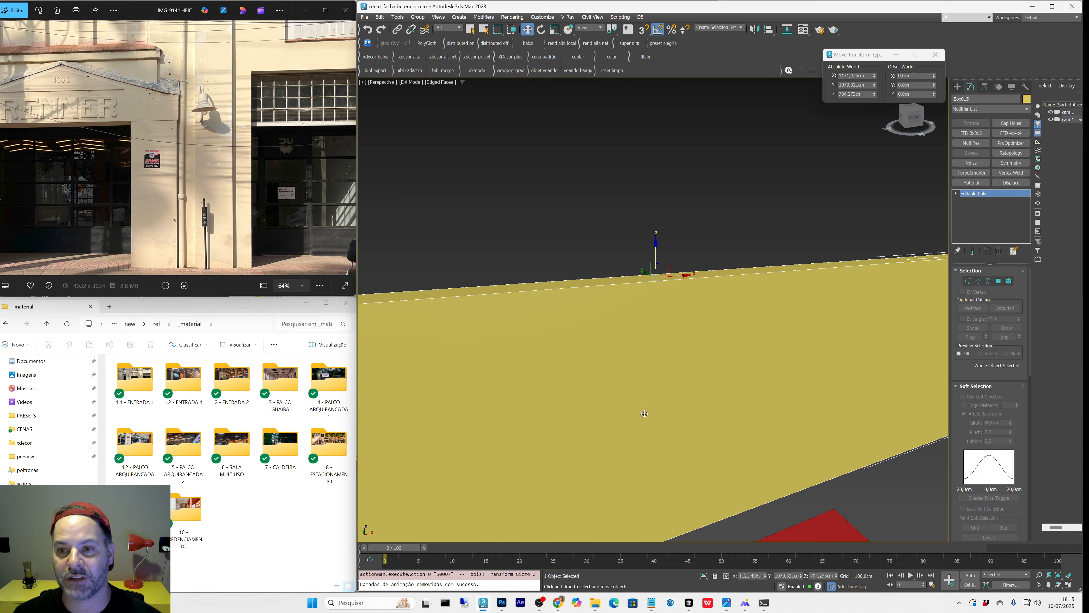
Step: Try moving the yellow box with different single-axis gizmo constraints, and undo the test moves
left_click_drag(642, 430, 644, 386)
key("F5")
key("F6")
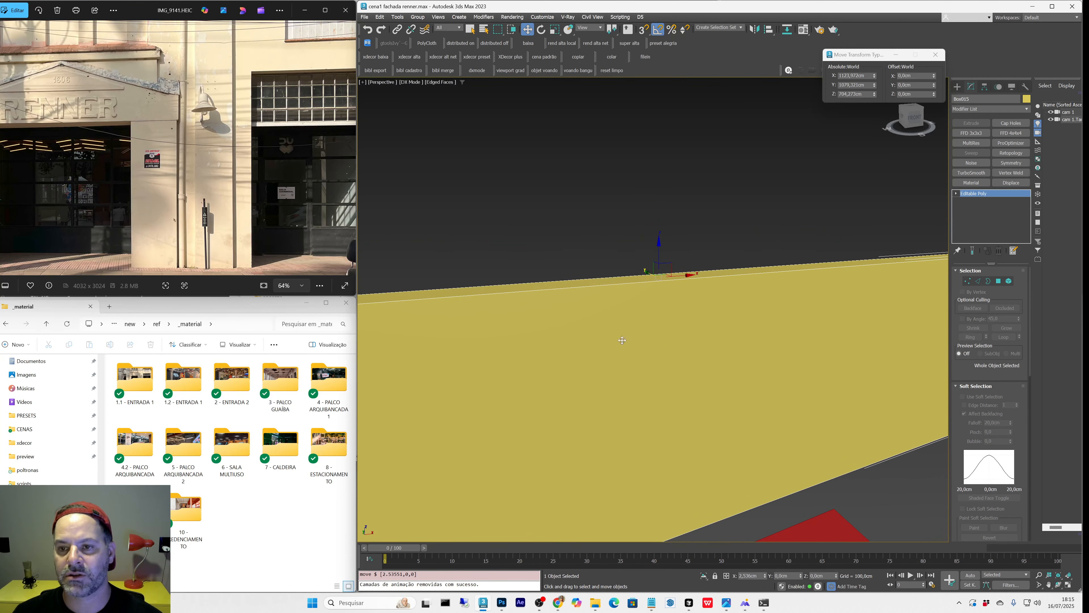
left_click_drag(660, 337, 624, 371)
key("F5")
key("F7")
key("ctrl+z")
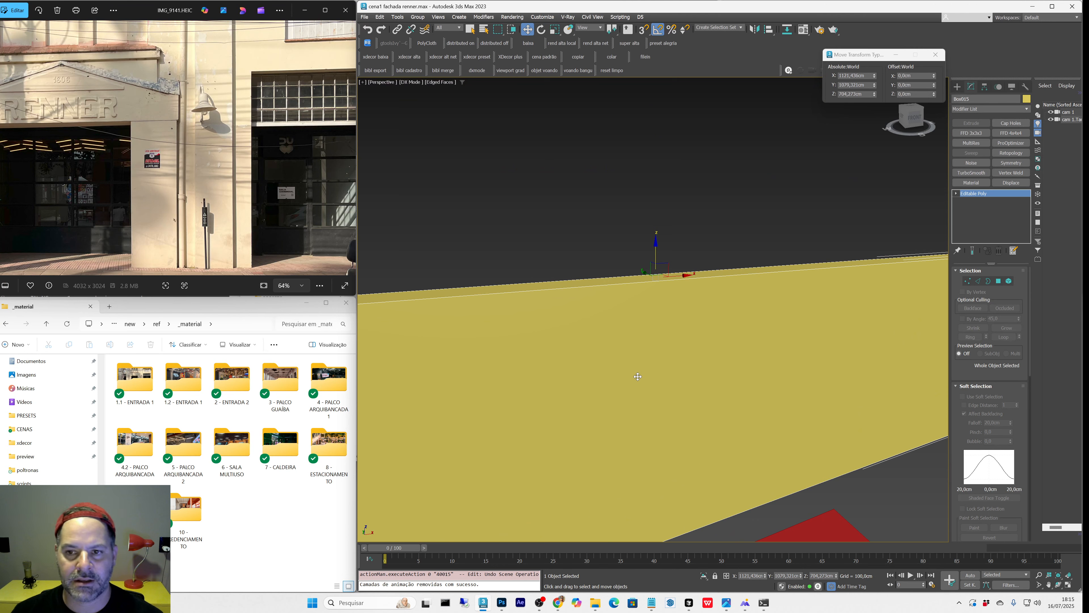
Step: Shorten the yellow box by moving its right-end vertices inward along the X axis to about X 1200 cm
scroll(638, 376, "down", 8)
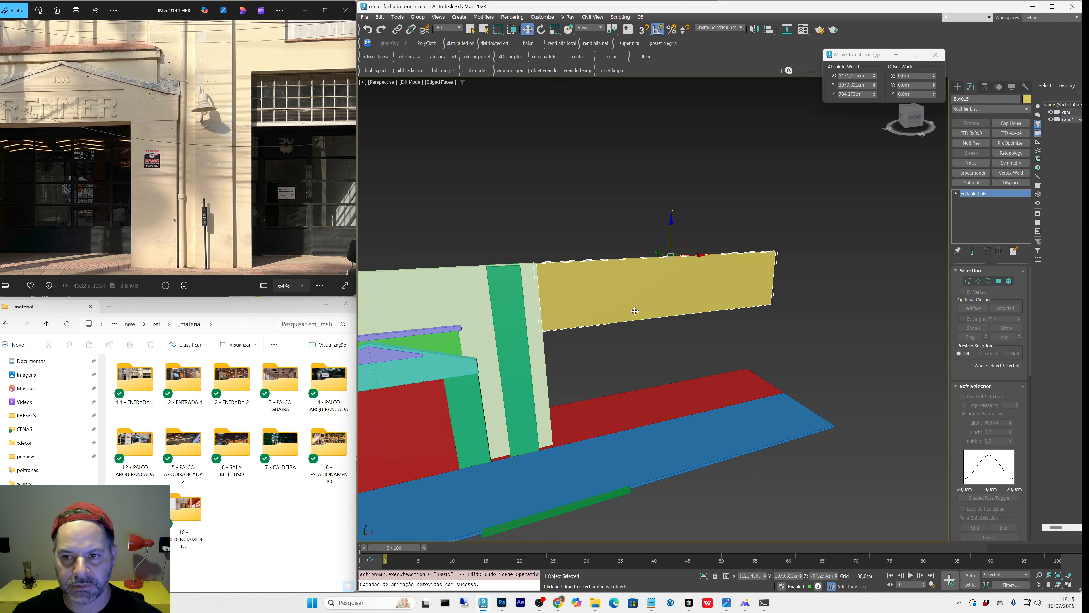
scroll(635, 311, "up", 1)
scroll(271, 163, "down", 4)
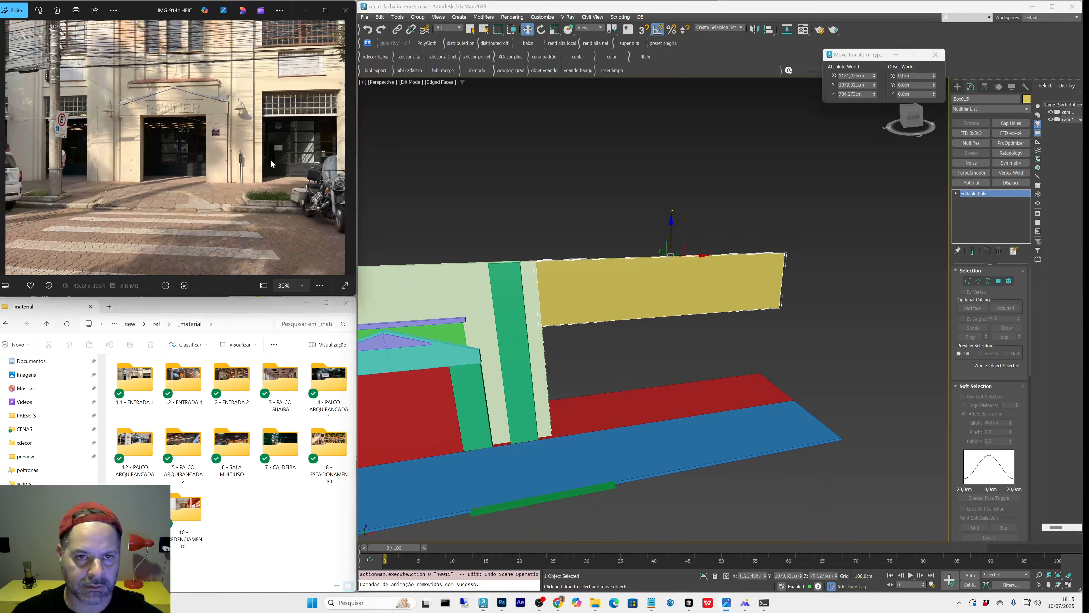
scroll(285, 178, "up", 3)
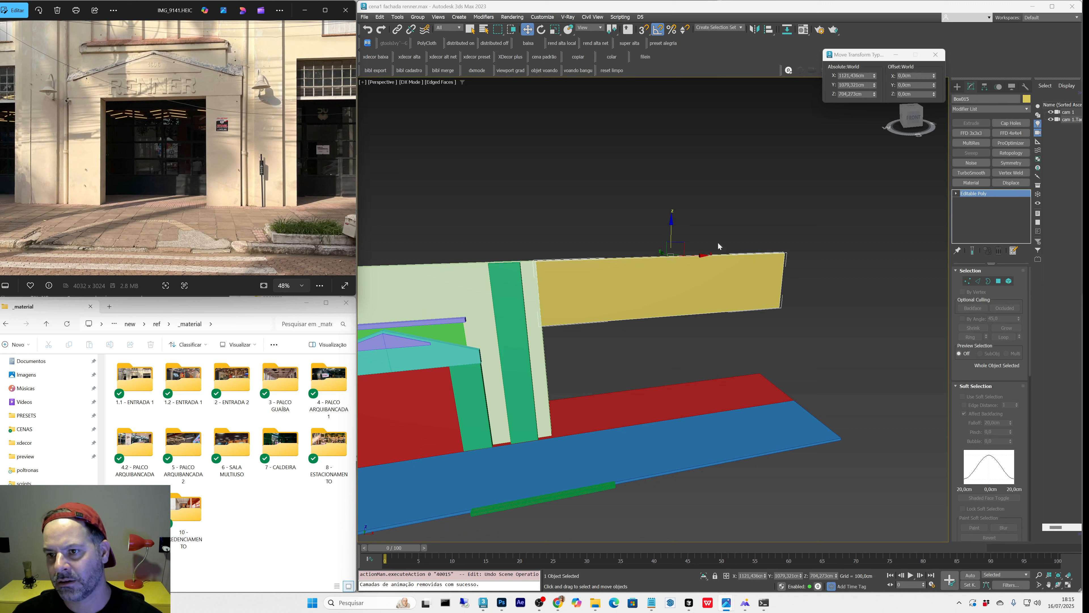
key("1")
left_click_drag(751, 209, 842, 386)
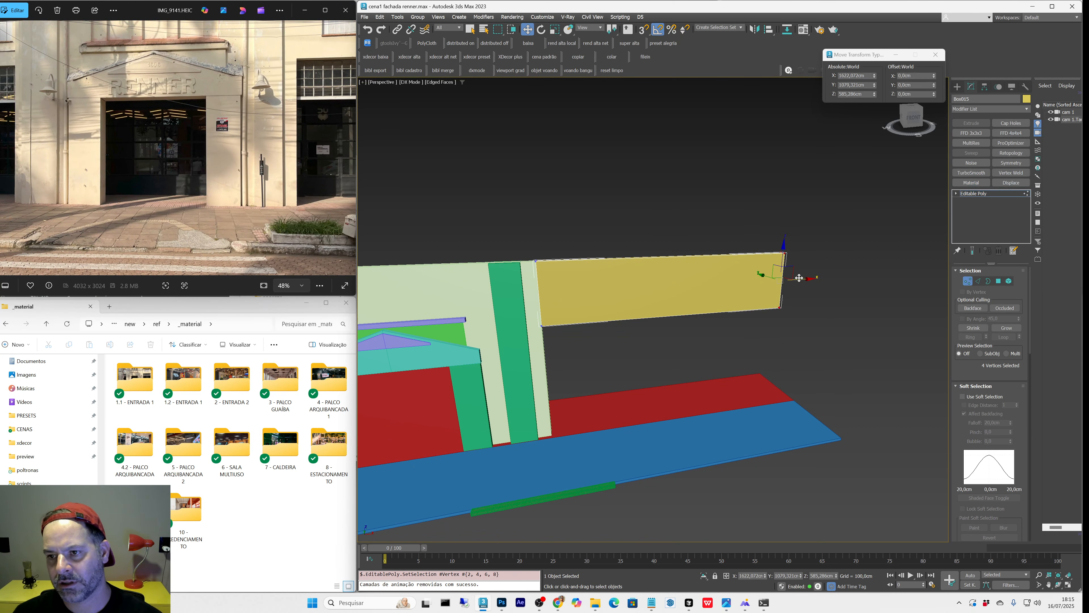
left_click_drag(762, 275, 693, 288)
key("c")
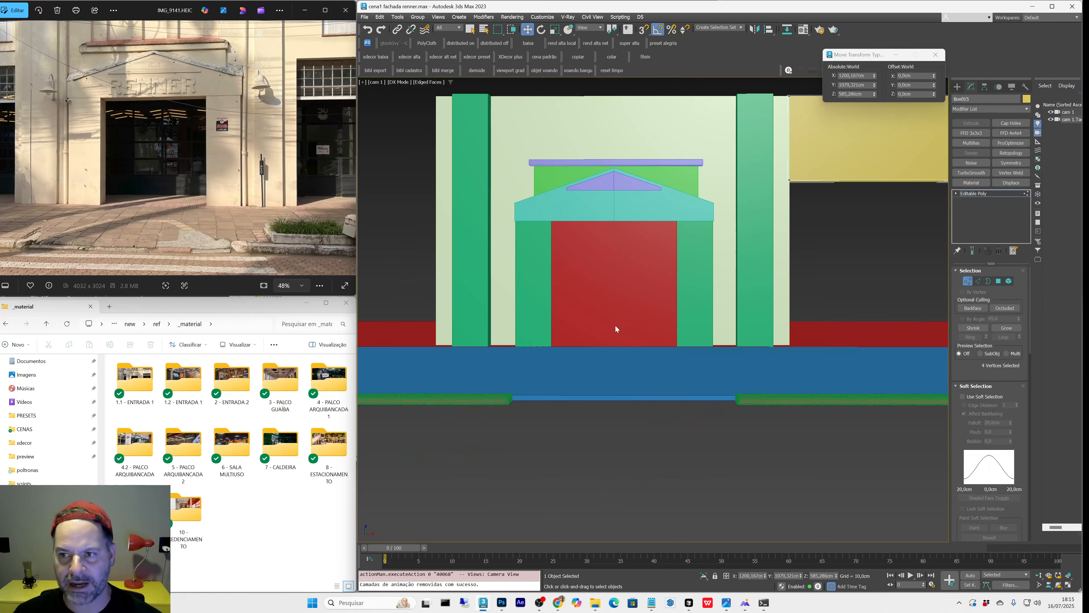
middle_click_drag(605, 320, 604, 319)
left_click(957, 88)
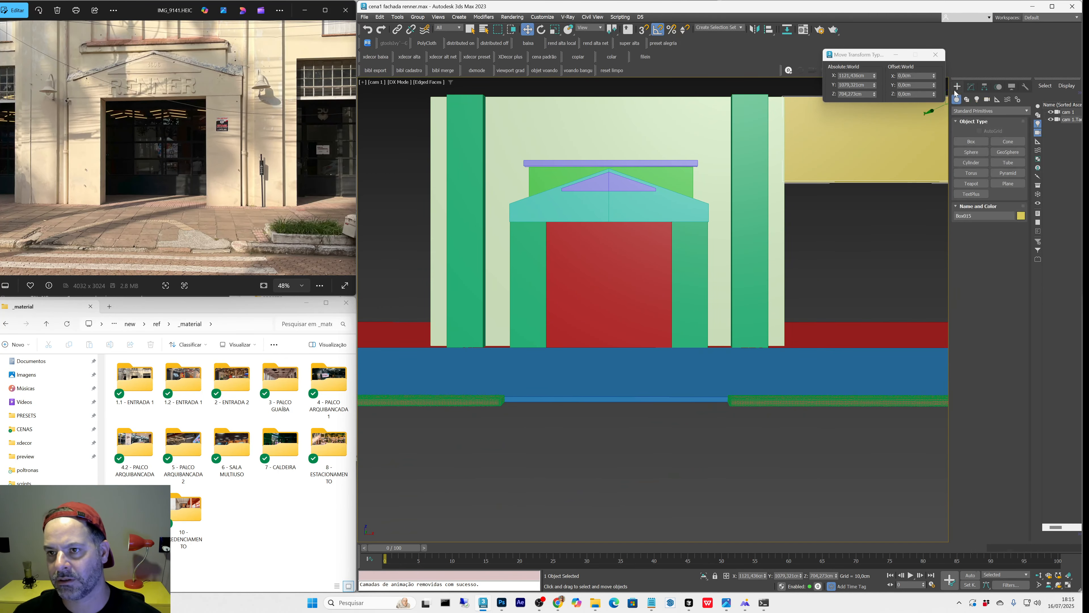
Step: Copy the pale green wall along the X axis past the yellow box's right end, to about X 2103 cm
key("q")
key("p")
middle_click_drag(628, 273, 549, 235, "alt")
left_click(550, 235)
key("w")
mouse_move(570, 344)
left_mouse_down("shift")
mouse_move(640, 330)
mouse_move(909, 359)
left_mouse_up("shift")
key("Return")
Step: Snap the wall copy's top-left corner to the yellow box's right end, placing the copy at about X 1779 cm
key("s")
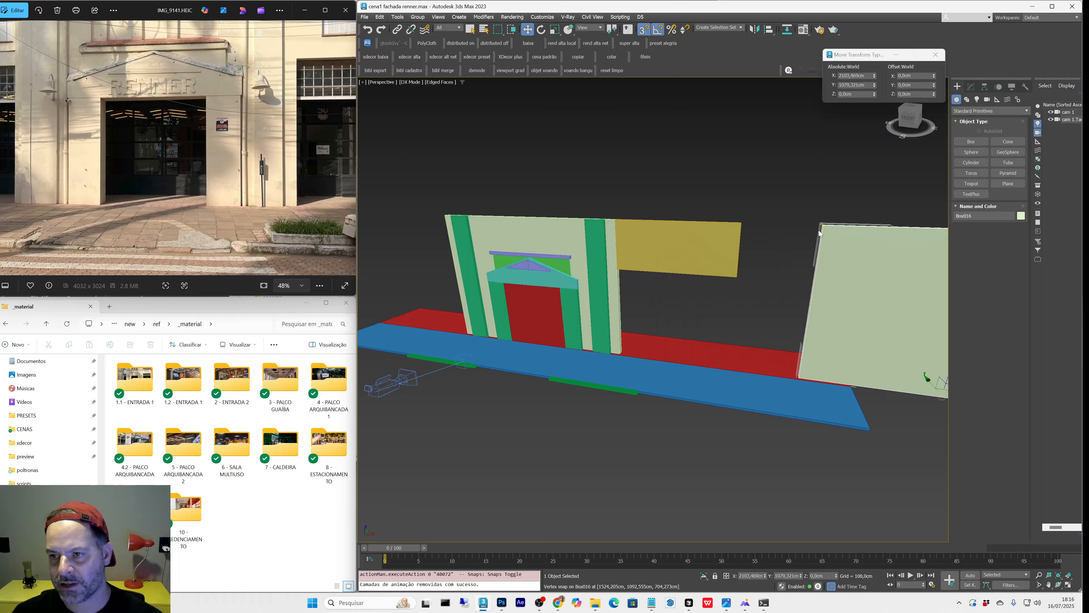
left_click_drag(823, 227, 730, 224)
scroll(720, 307, "down", 4)
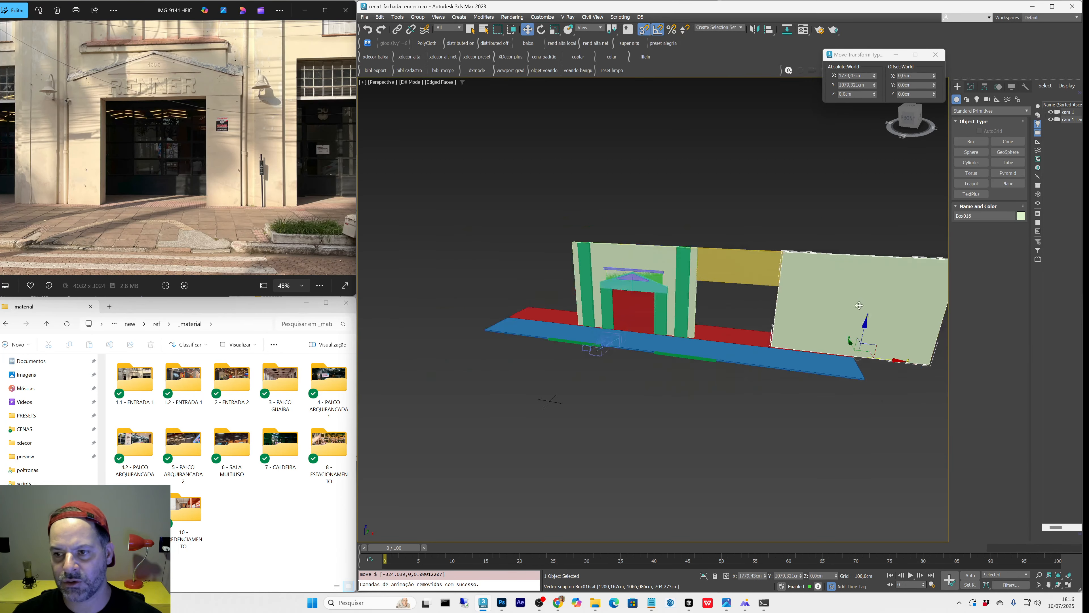
Step: Narrow the pale green wall copy beside the yellow box by moving its right-end vertices inward along the X axis
middle_click_drag(721, 308, 752, 298, "alt")
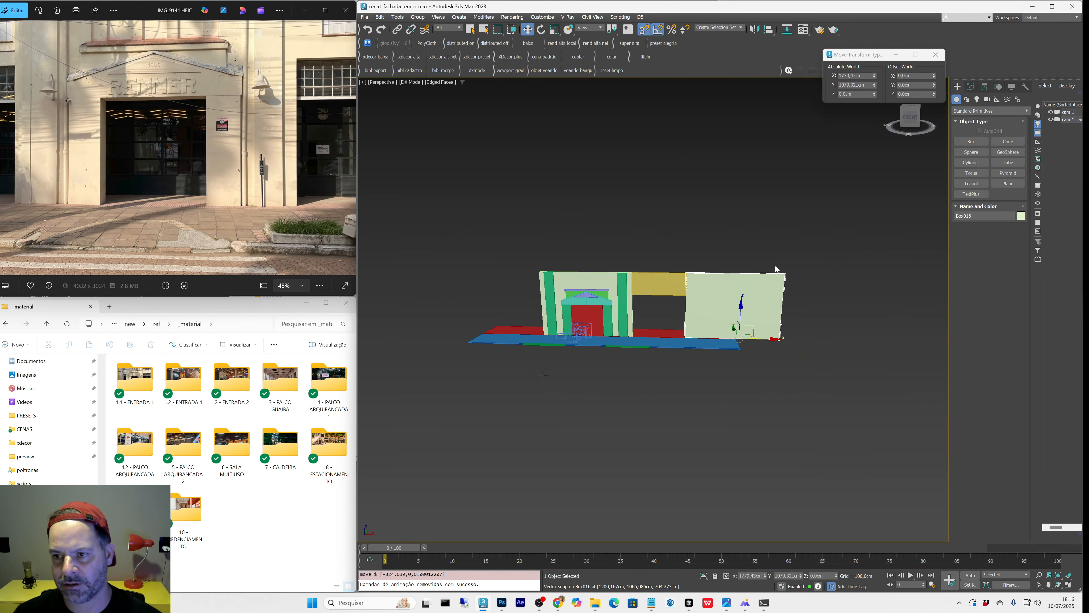
right_click(766, 247)
mouse_move(837, 339)
left_click(907, 345)
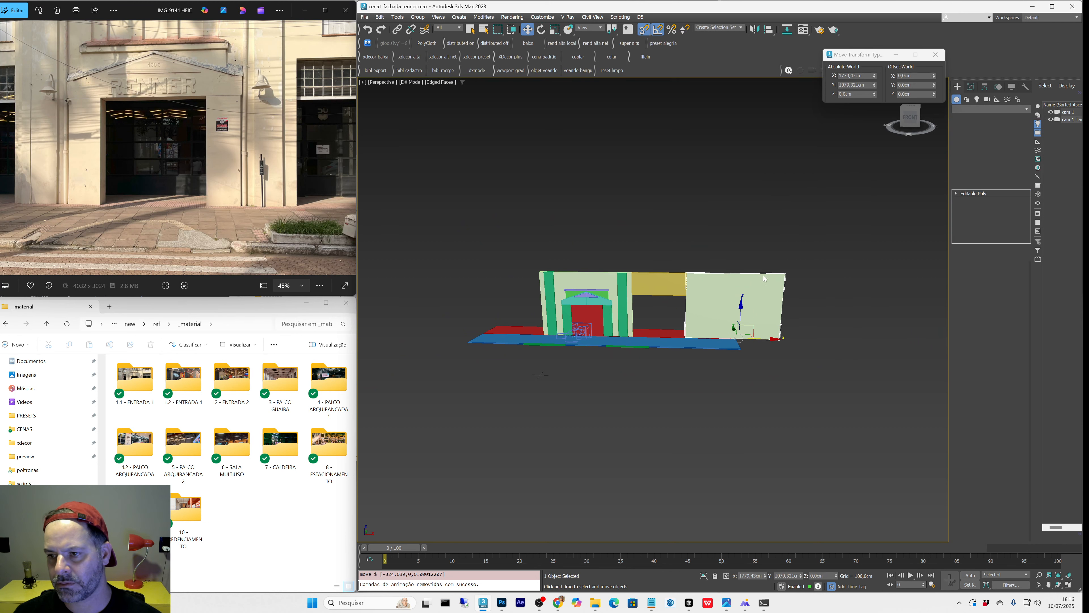
key("1")
left_click_drag(743, 243, 867, 400)
left_click_drag(786, 275, 738, 273)
left_click(968, 279)
middle_click_drag(577, 342, 646, 344, "alt")
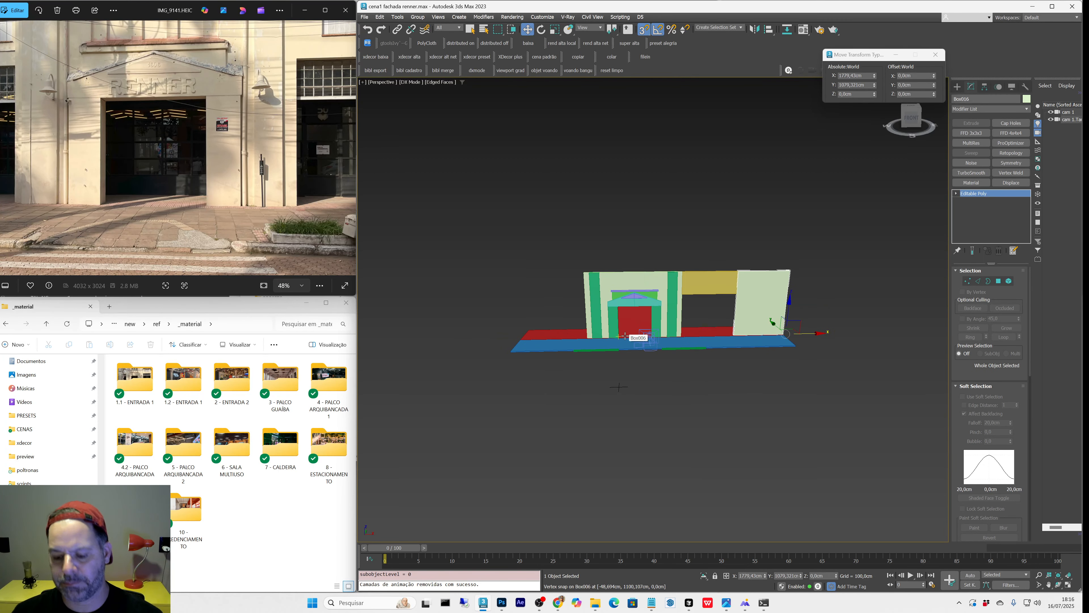
Step: Center the narrowed wall's pivot and copy the wall along the X axis to the gateway's left side, at about X -848 cm
key("alt+c")
scroll(703, 323, "up", 3)
key("s")
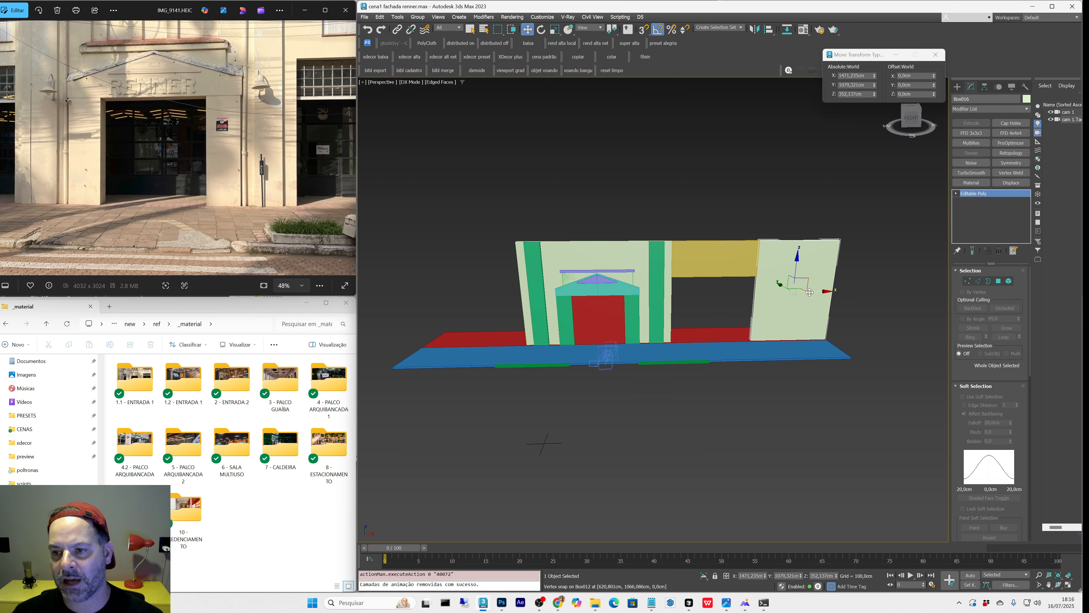
left_click_drag(810, 291, 470, 286, "shift")
key("Return")
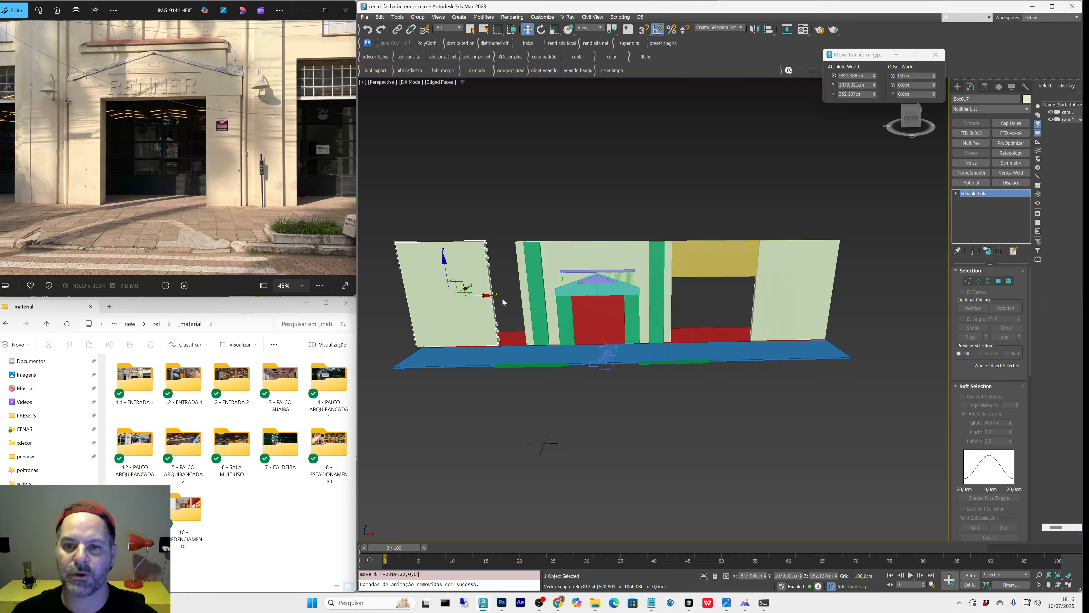
Step: Try to snap the left wall copy's top-right corner to the gateway wall's left edge, and undo the move
scroll(480, 262, "up", 3)
key("s")
left_click_drag(515, 235, 536, 233)
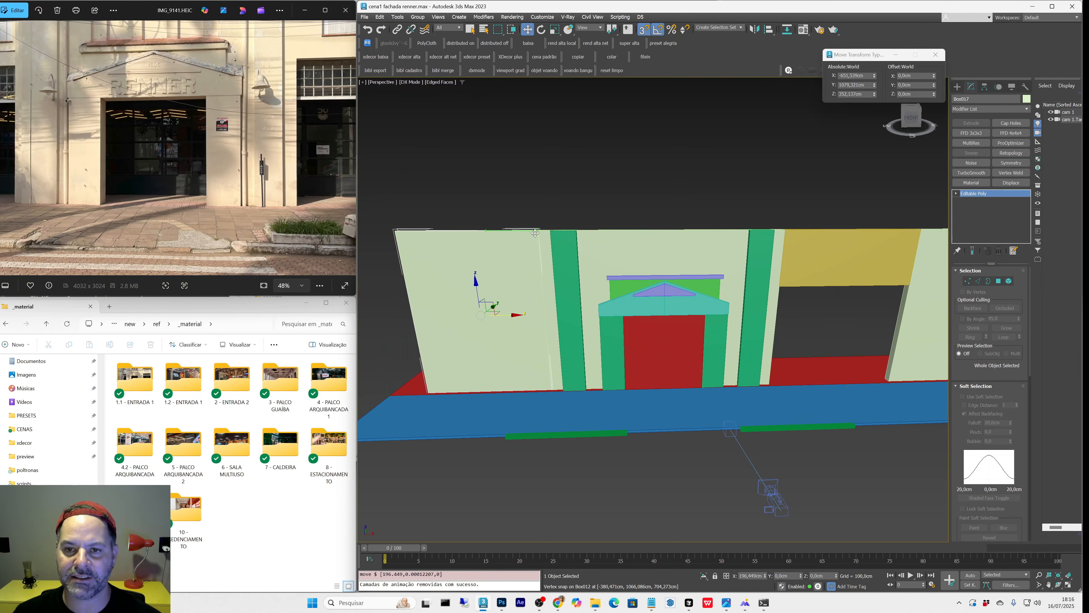
key("s")
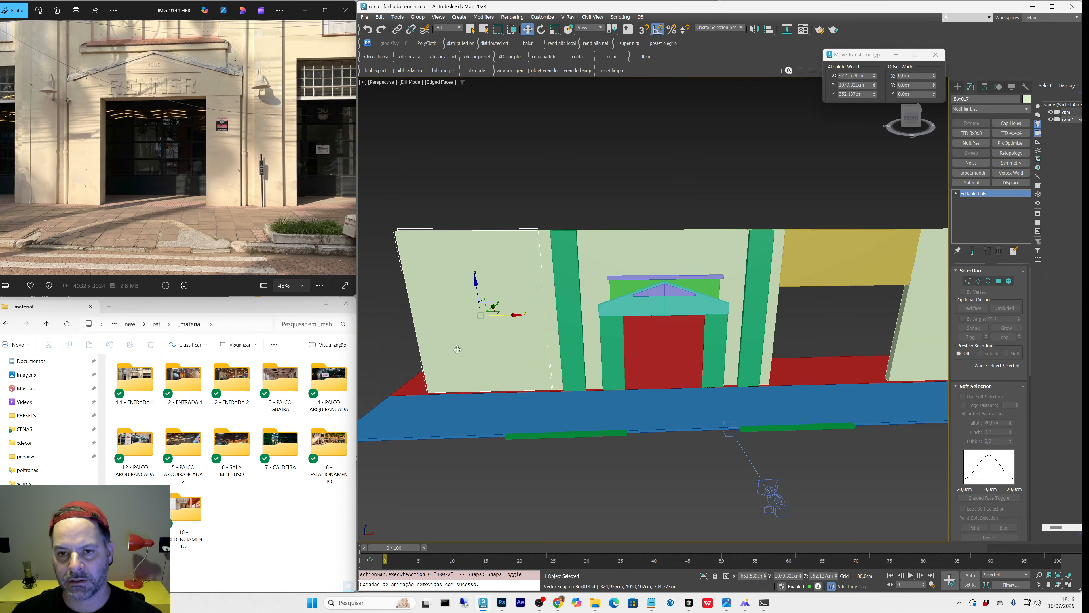
key("ctrl+z")
Step: Copy the yellow lintel along the X axis, snapping the copy to the gateway wall's left edge
left_click(879, 280)
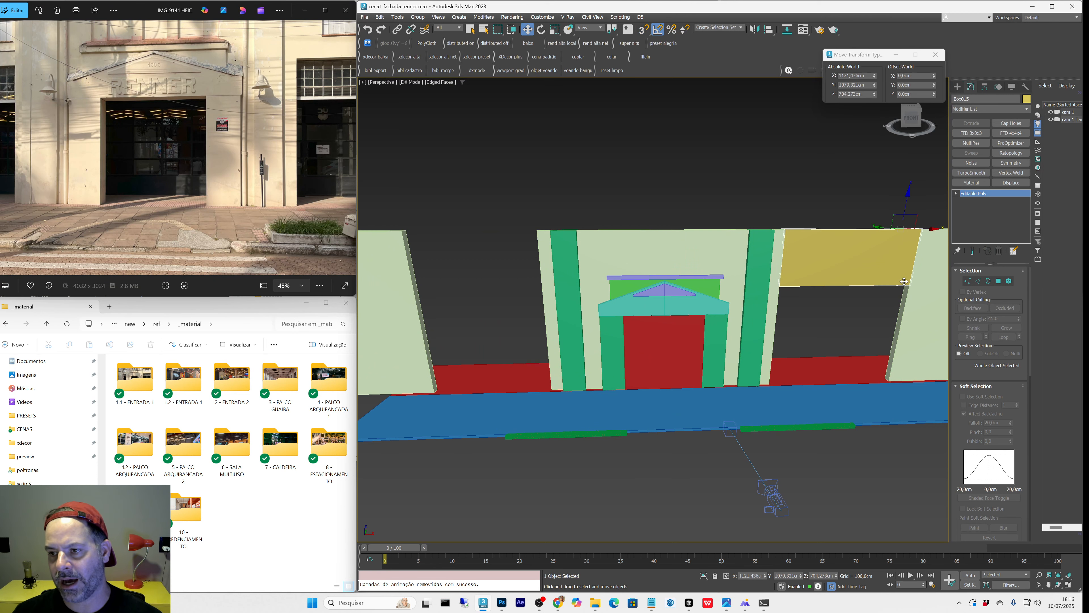
key("s")
left_click_drag(905, 281, 536, 251, "shift")
key("Return")
Step: Snap the left pale green wall against the left end of the new yellow lintel, and deselect it
middle_click_drag(499, 302, 605, 288)
mouse_move(431, 311)
left_mouse_down()
mouse_move(387, 317)
mouse_move(429, 307)
left_mouse_up()
left_click(572, 192)
Step: Reframe cam 1 closer on the gateway and save the scene with the timeline at frame 34
key("c")
middle_click_drag(634, 239, 641, 225)
key("alt+z")
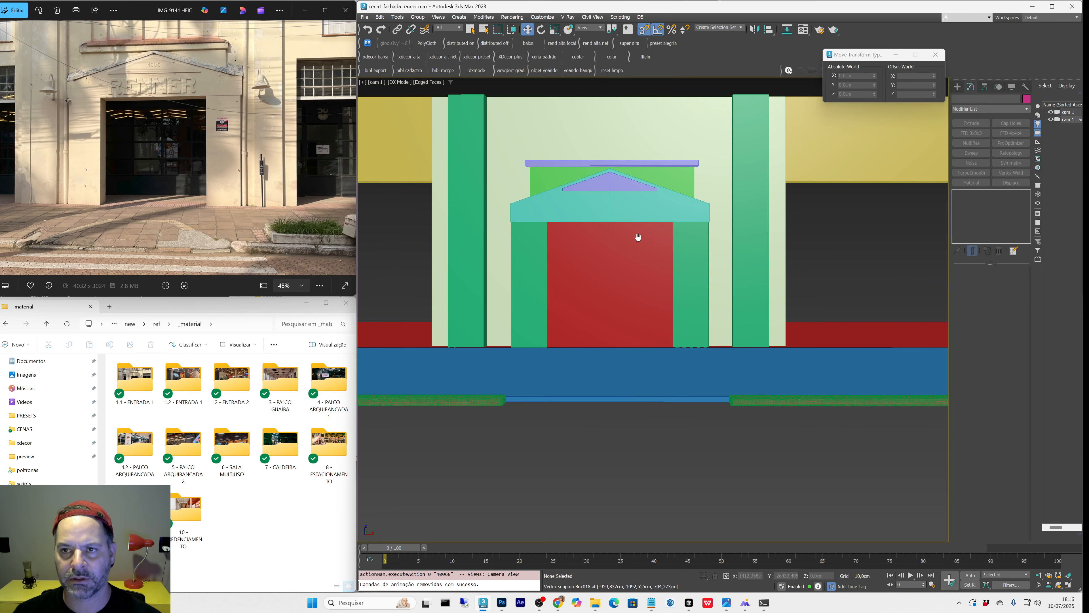
left_click_drag(641, 225, 639, 220)
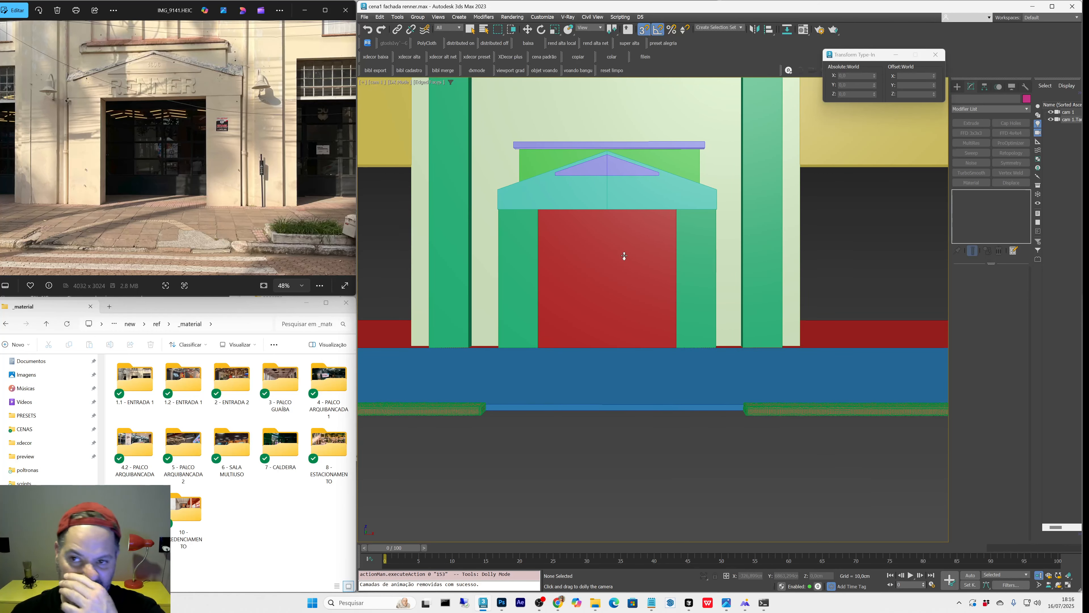
middle_click_drag(617, 263, 737, 252)
key("slash")
key("slash")
scroll(609, 267, "up", 1)
middle_click_drag(649, 282, 648, 280)
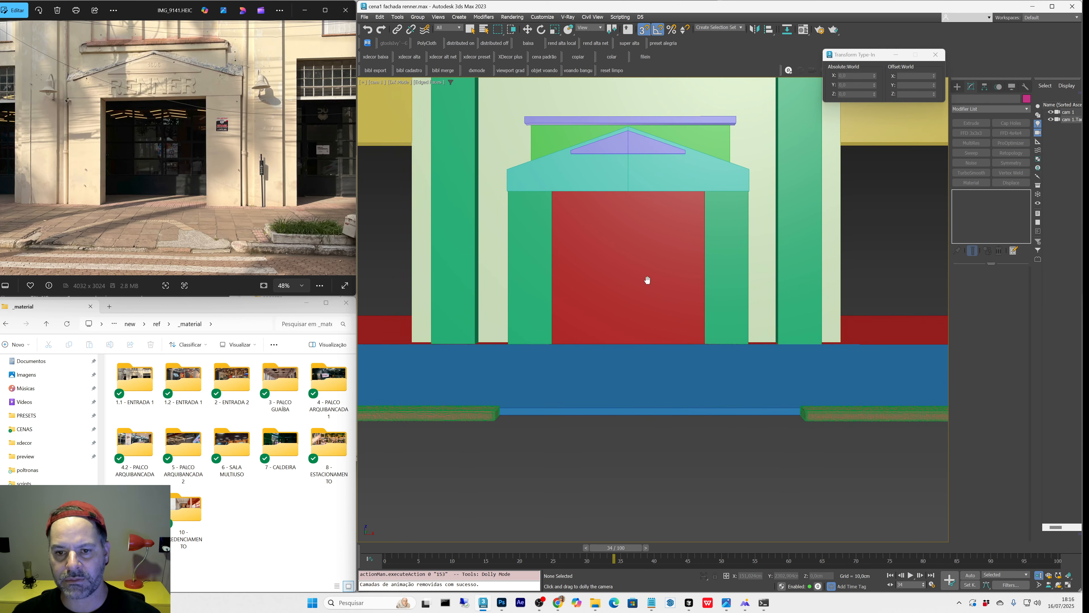
key("ctrl+s")
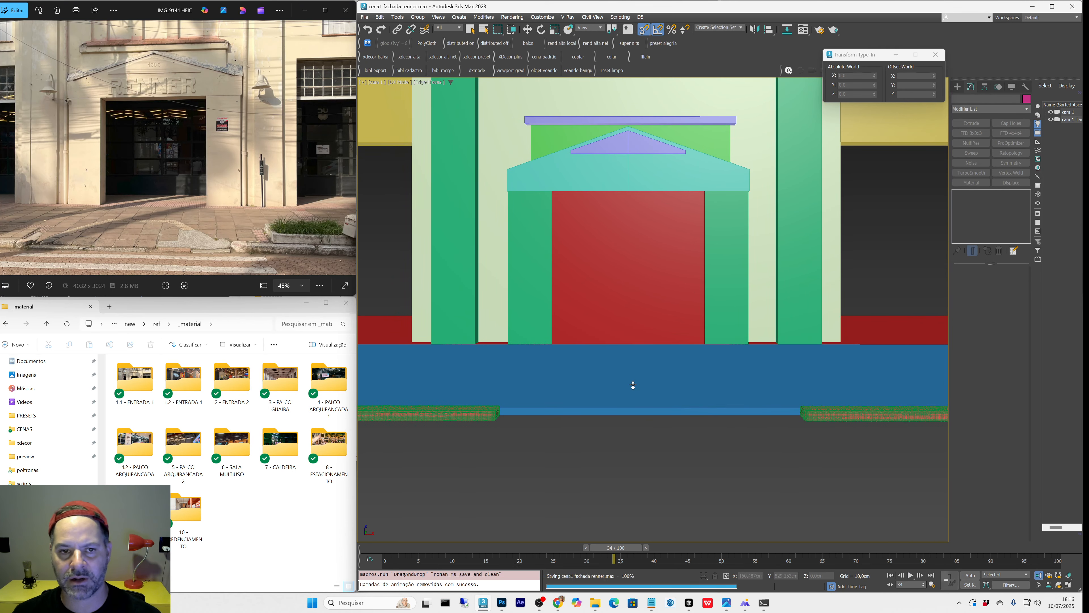
Step: Create a road box along the front of the blue sidewalk, about 594 cm long, 2793 cm wide and -15 cm high
key("p")
scroll(663, 372, "down", 5)
mouse_move(661, 375)
middle_mouse_down("alt")
mouse_move(680, 381)
mouse_move(679, 365)
middle_mouse_up("alt")
scroll(679, 365, "down", 6)
key("b")
key("s")
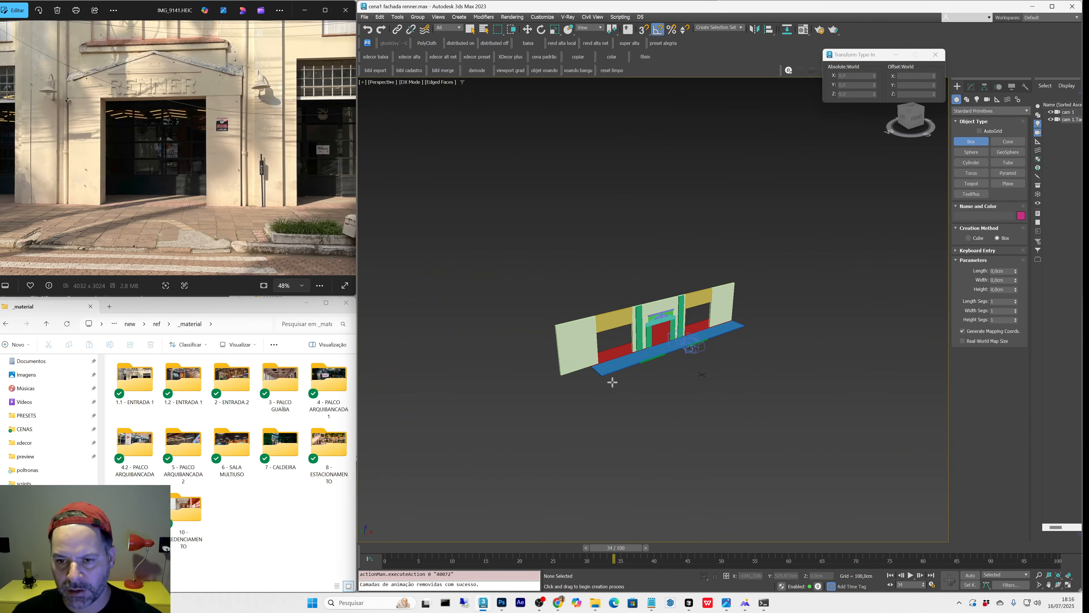
scroll(611, 382, "up", 3)
key("s")
mouse_move(592, 371)
left_mouse_down()
mouse_move(861, 348)
mouse_move(878, 308)
left_mouse_up()
left_click(876, 313)
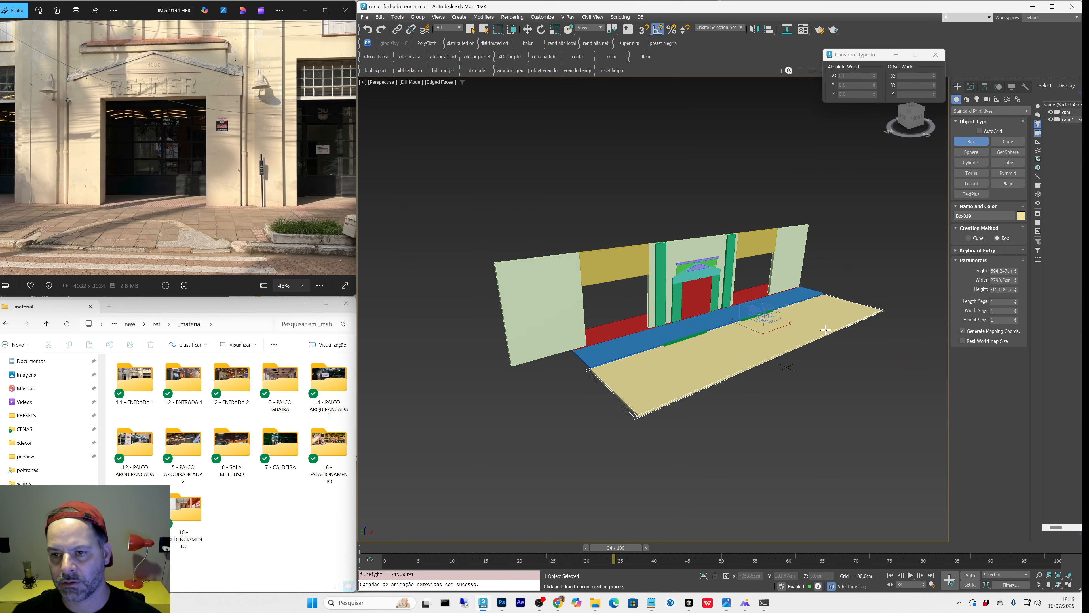
Step: Inspect the road box's level against the walls and sidewalk in the Front view, and return to the camera view
scroll(777, 340, "up", 5)
middle_click_drag(777, 340, 770, 335, "alt")
scroll(770, 335, "down", 3)
key("f")
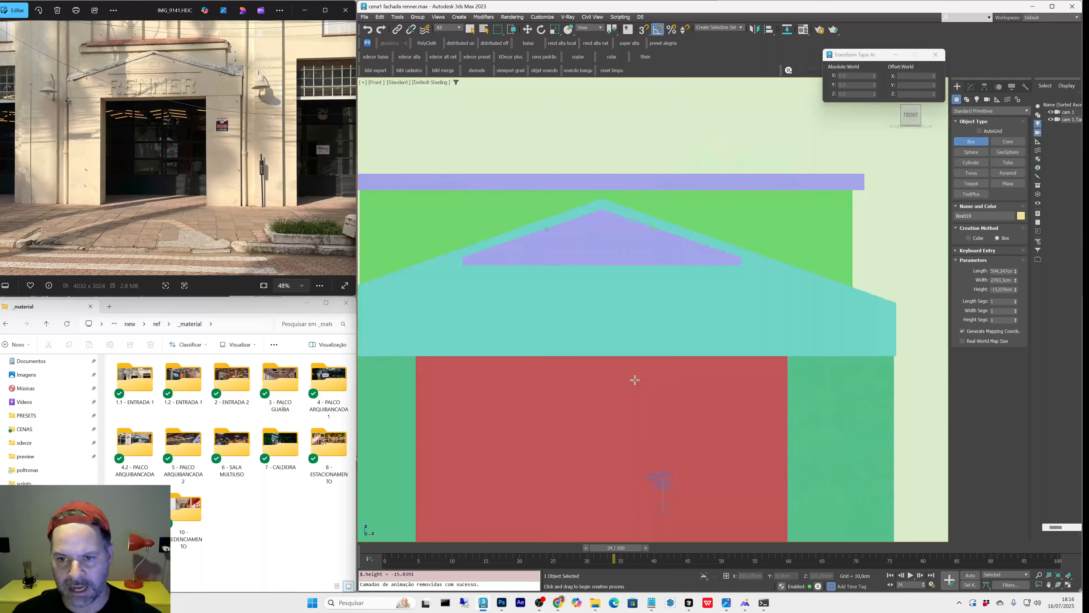
key("z")
key("g")
scroll(636, 344, "up", 2)
scroll(478, 303, "up", 2)
middle_click_drag(479, 303, 863, 363)
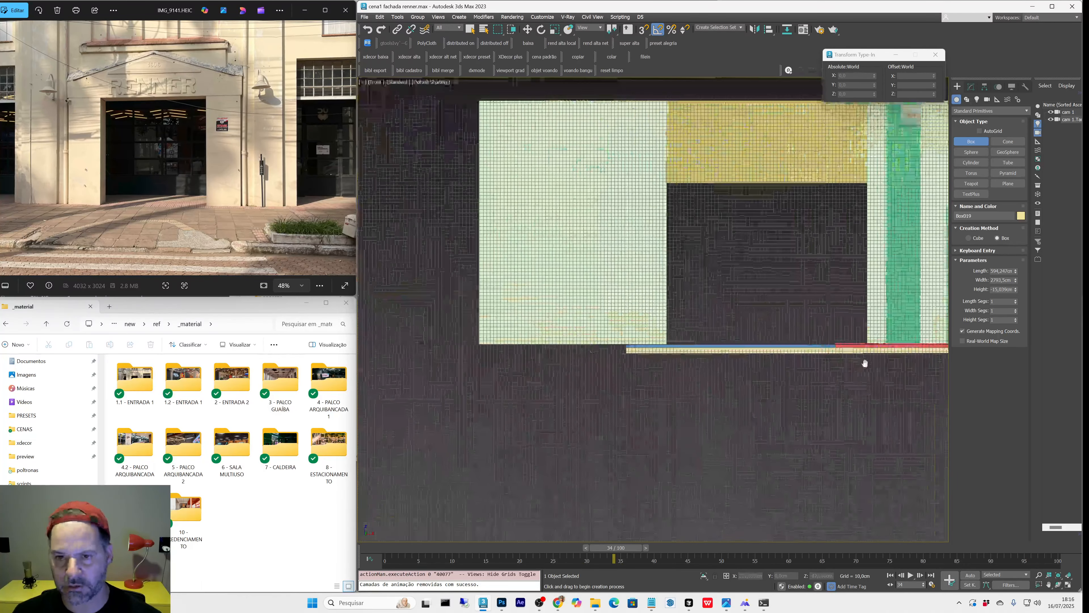
scroll(592, 344, "up", 5)
middle_click_drag(611, 351, 938, 372)
scroll(594, 355, "up", 5)
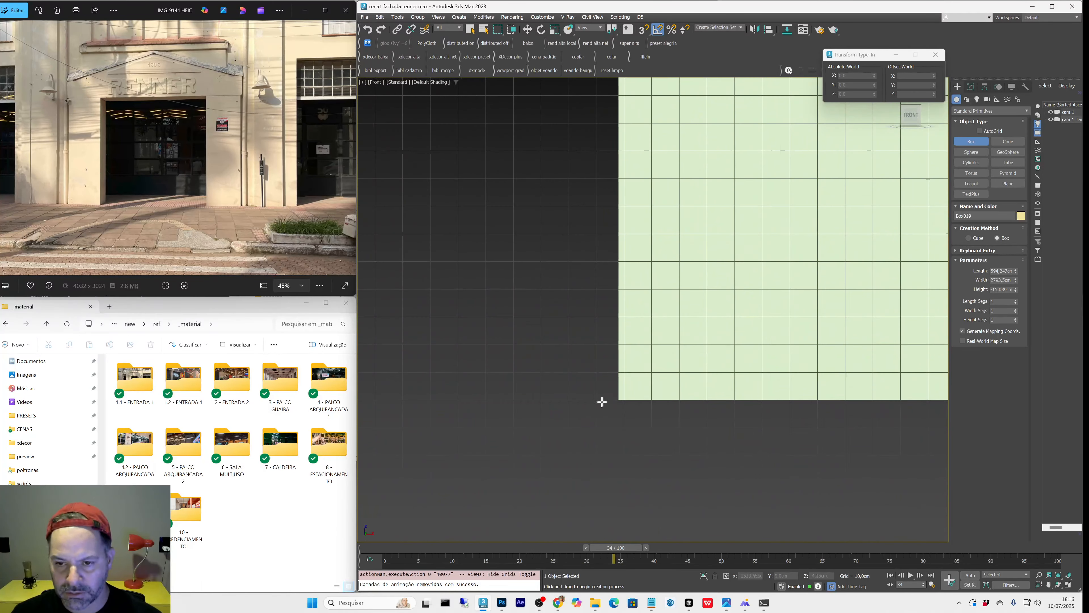
scroll(661, 412, "down", 3)
middle_click_drag(765, 404, 343, 329)
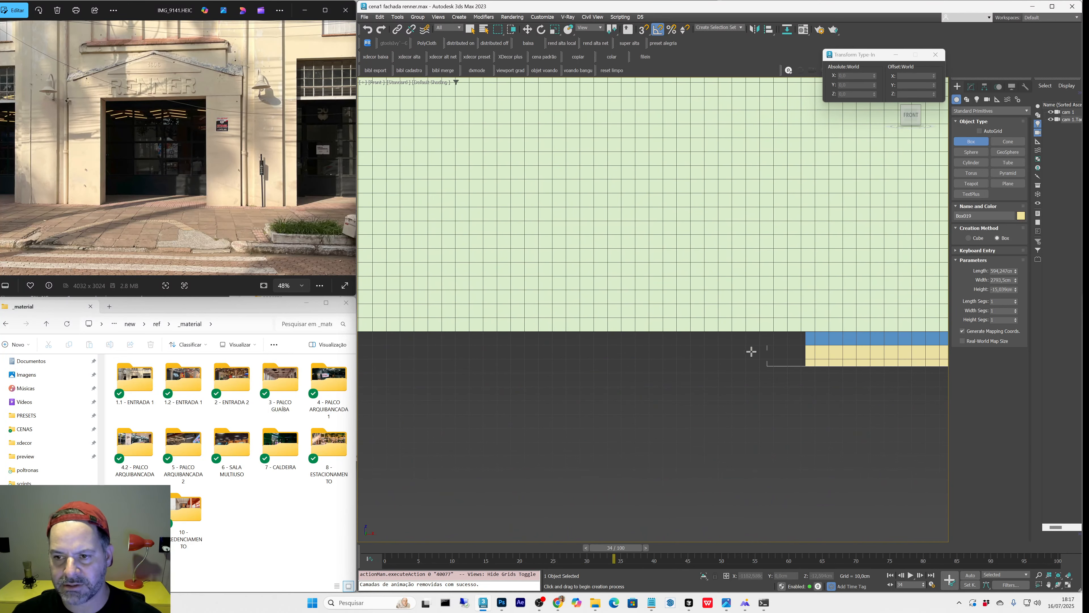
scroll(752, 351, "down", 3)
scroll(426, 340, "up", 6)
scroll(462, 346, "down", 2)
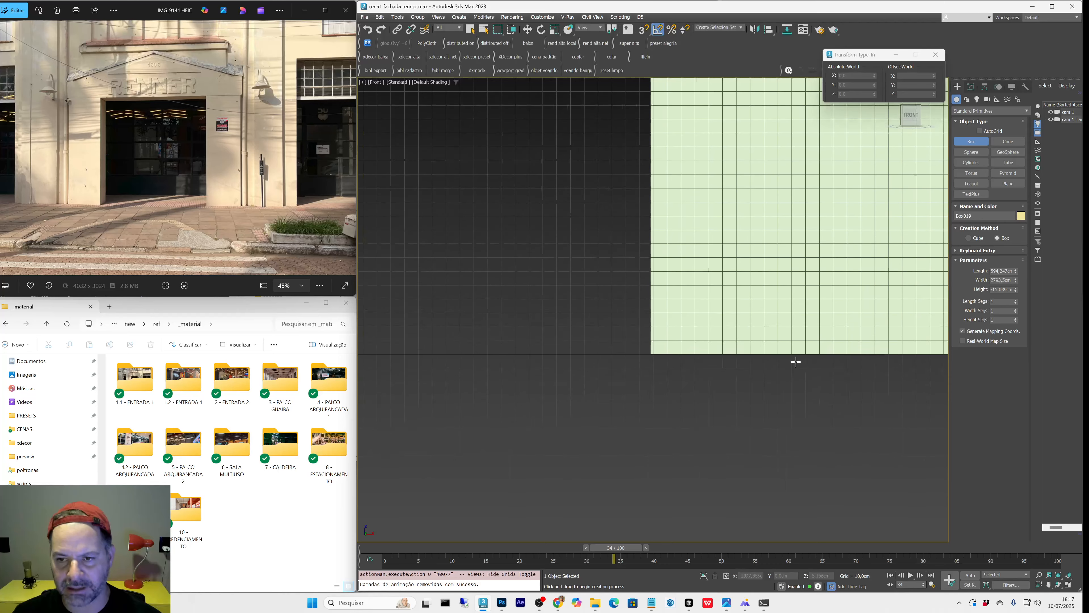
scroll(594, 343, "down", 3)
key("c")
key("q")
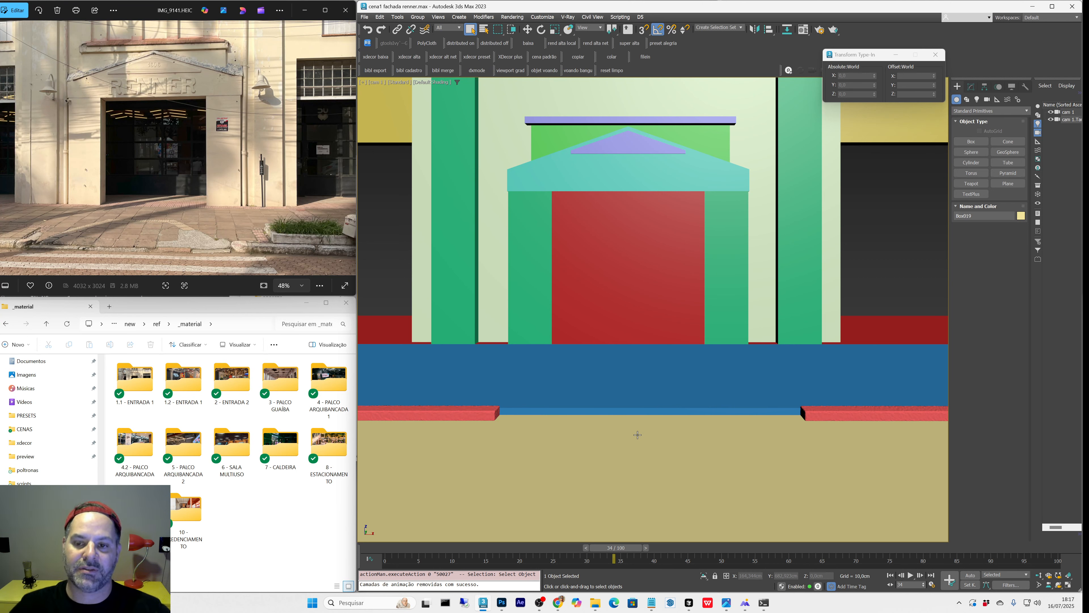
Step: Draw four test teapots of different sizes on the road surface in front of the gateway
left_click(979, 185)
left_click_drag(703, 480, 702, 462)
left_click_drag(536, 479, 537, 466)
left_click_drag(445, 468, 445, 455)
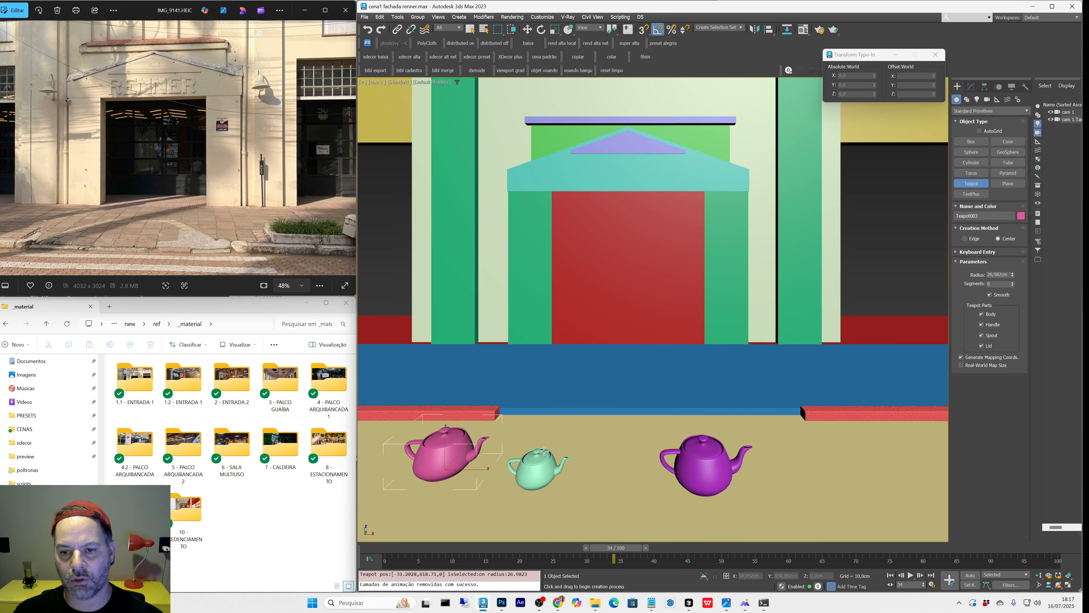
left_click_drag(592, 440, 591, 432)
Step: Draw two more test teapots on the blue sidewalk in front of the red door, and end teapot creation
left_click_drag(613, 378, 613, 368)
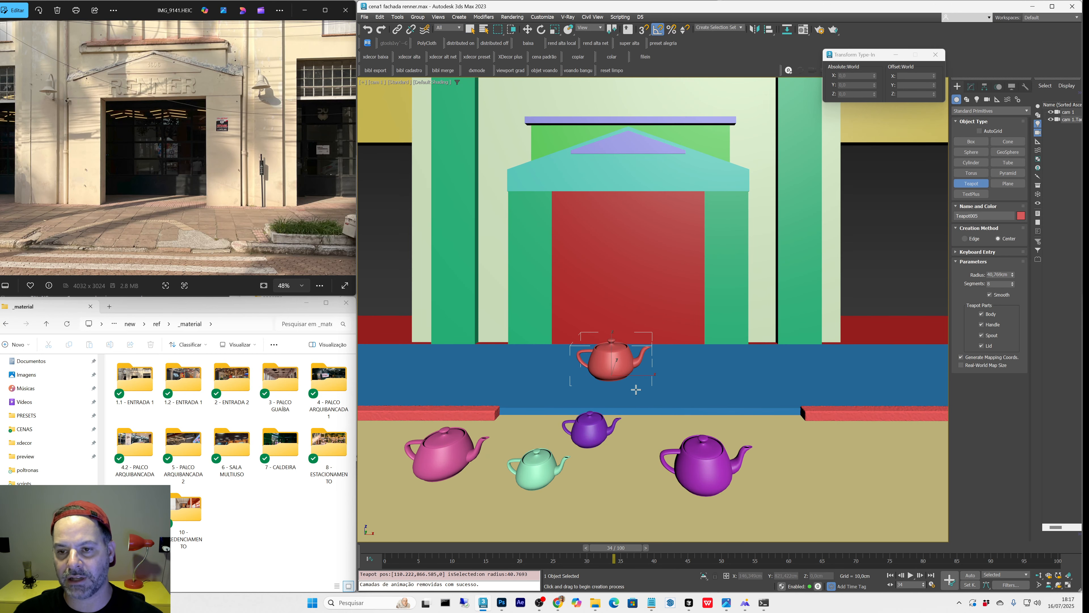
left_click_drag(680, 388, 681, 368)
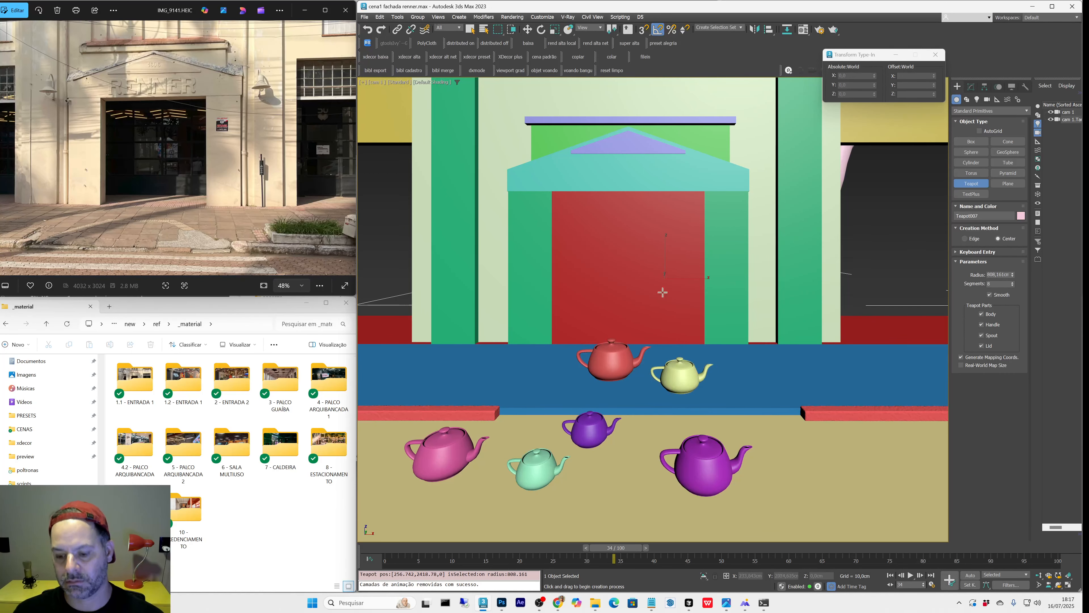
left_click(691, 407)
Step: Examine how the teapots sit relative to the road and sidewalk from the perspective and Front views, and return to the camera view
key("p")
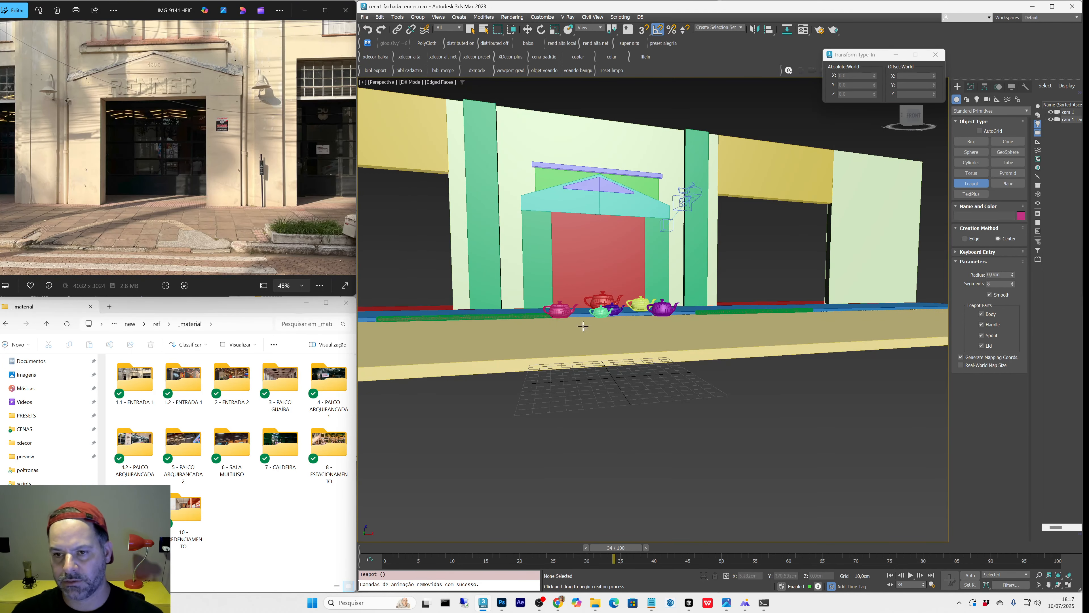
middle_click_drag(550, 438, 494, 364, "alt")
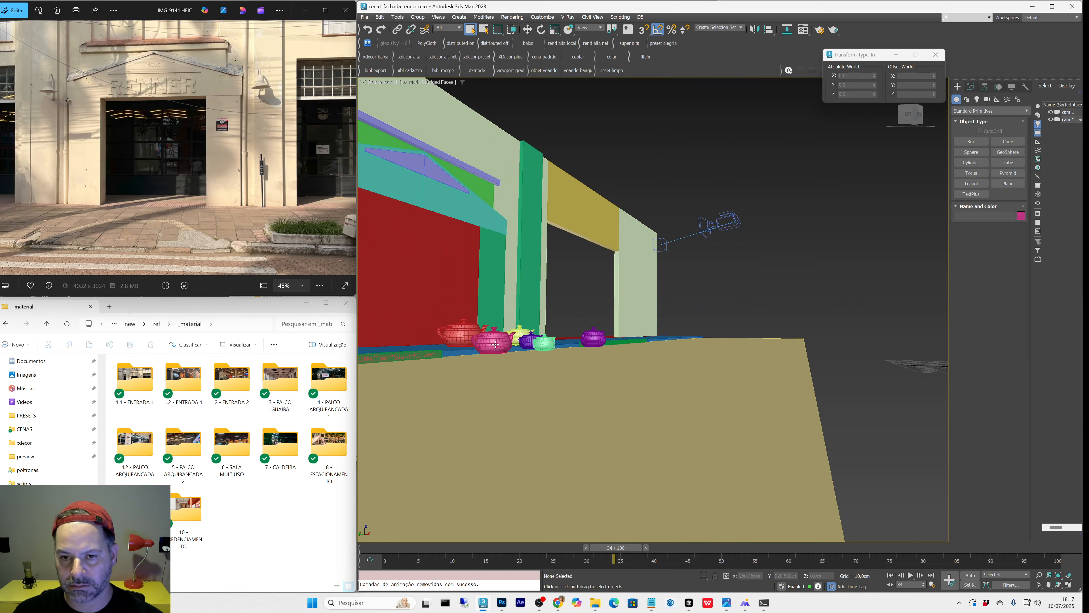
left_click(496, 344)
key("z")
scroll(542, 360, "down", 8)
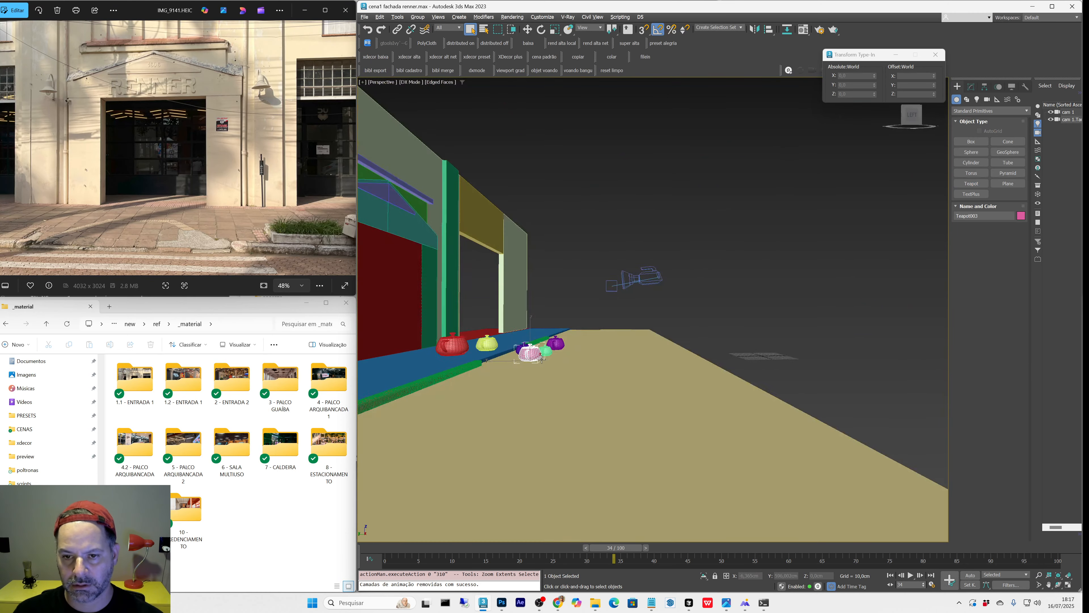
scroll(542, 360, "up", 6)
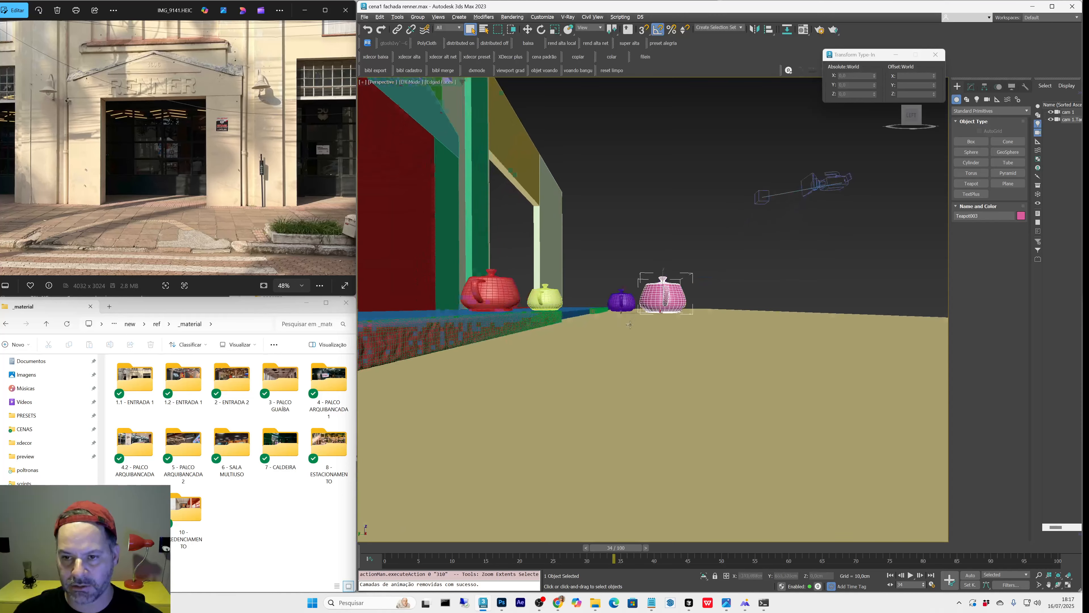
scroll(630, 325, "down", 3)
middle_click_drag(596, 346, 568, 360, "alt")
key("f")
key("z")
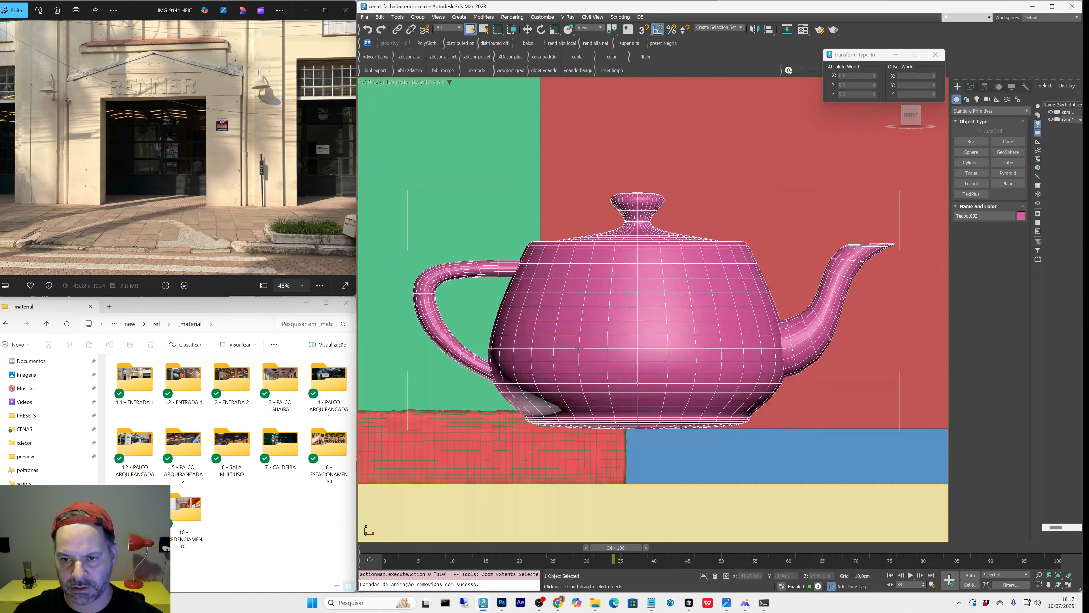
scroll(577, 349, "down", 6)
middle_click_drag(705, 251, 481, 283, "alt")
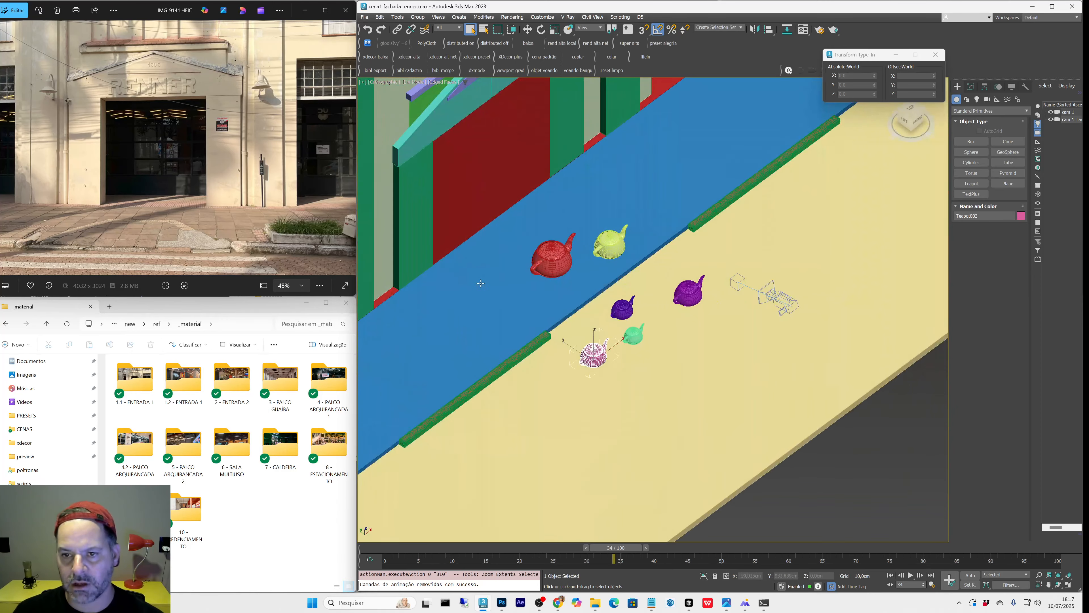
left_click(481, 283)
key("q")
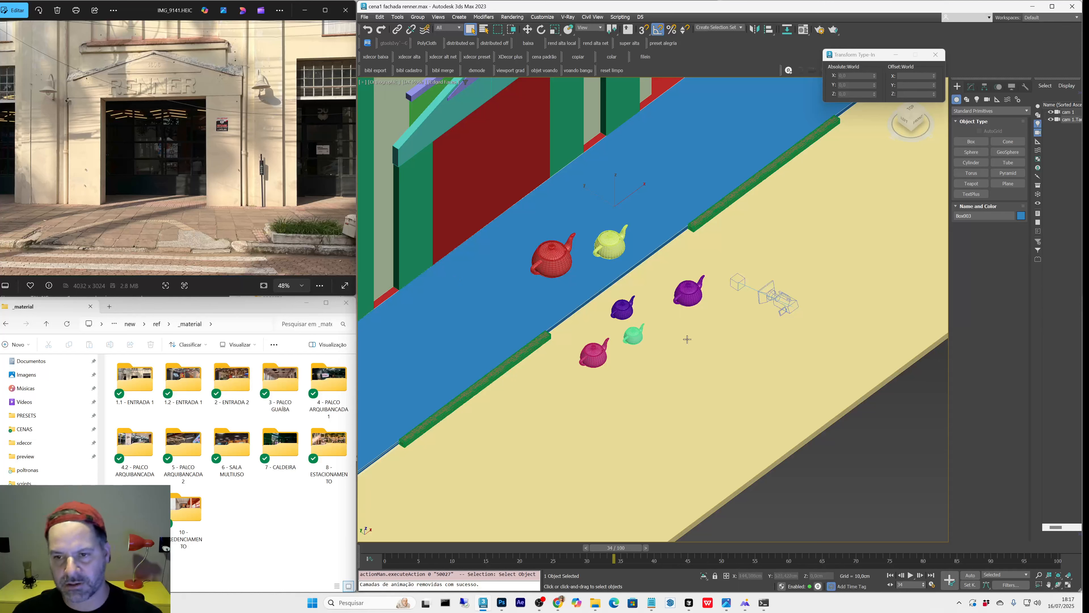
key("c")
Step: Delete the four test teapots from the road surface
left_click(659, 469)
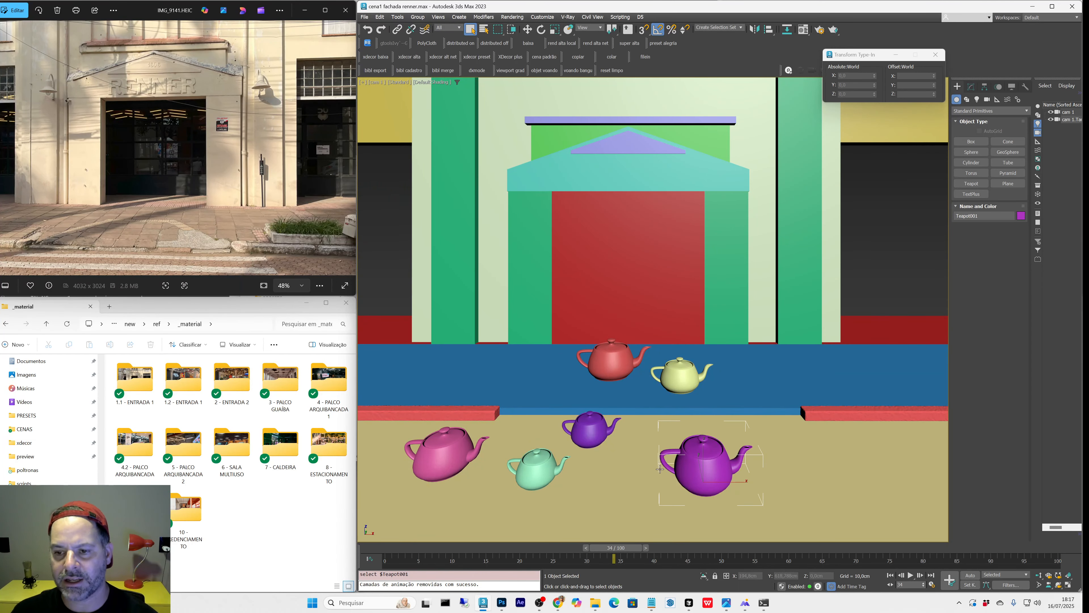
key("Delete")
left_click(591, 430)
key("Delete")
left_click(538, 467)
key("Delete")
left_click(457, 455)
key("Delete")
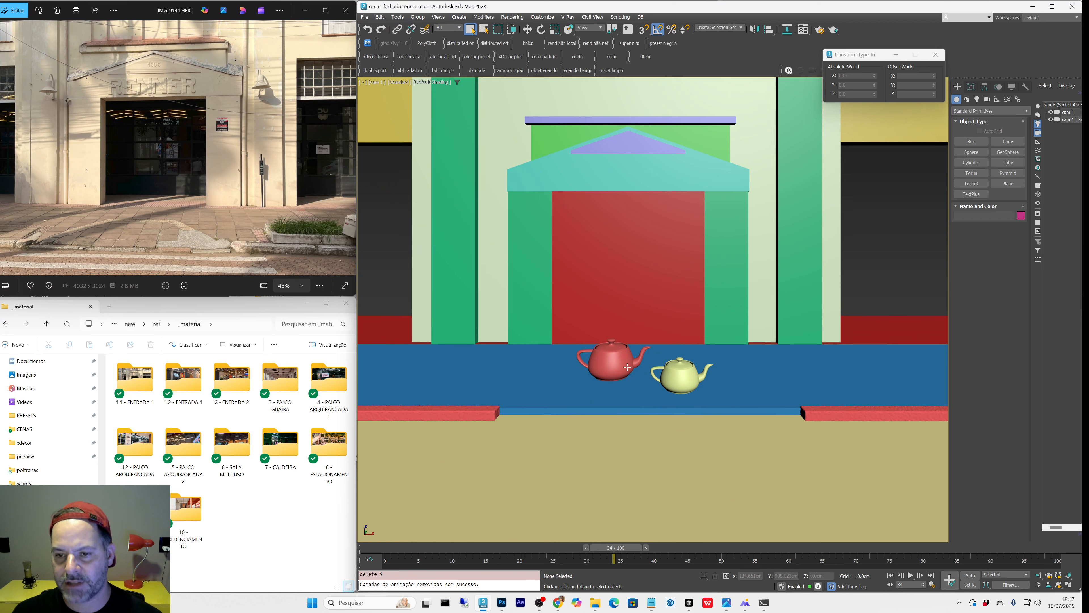
Step: Delete the red teapot from the sidewalk and select the yellow teapot
left_click(636, 369)
key("Delete")
left_click(679, 383)
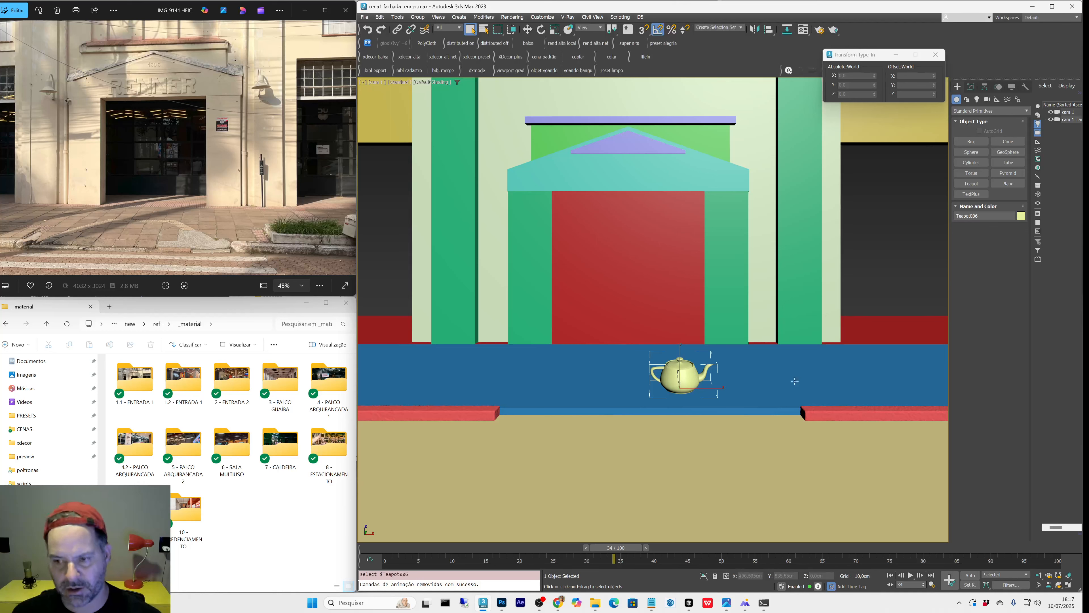
Step: Draw five more teapots of decreasing size along the blue sidewalk, from its right side to its left side
left_click(971, 188)
left_click_drag(801, 376, 796, 364)
left_click_drag(729, 366, 723, 355)
left_click_drag(582, 368, 579, 357)
left_click_drag(482, 366, 481, 364)
left_click_drag(404, 360, 403, 356)
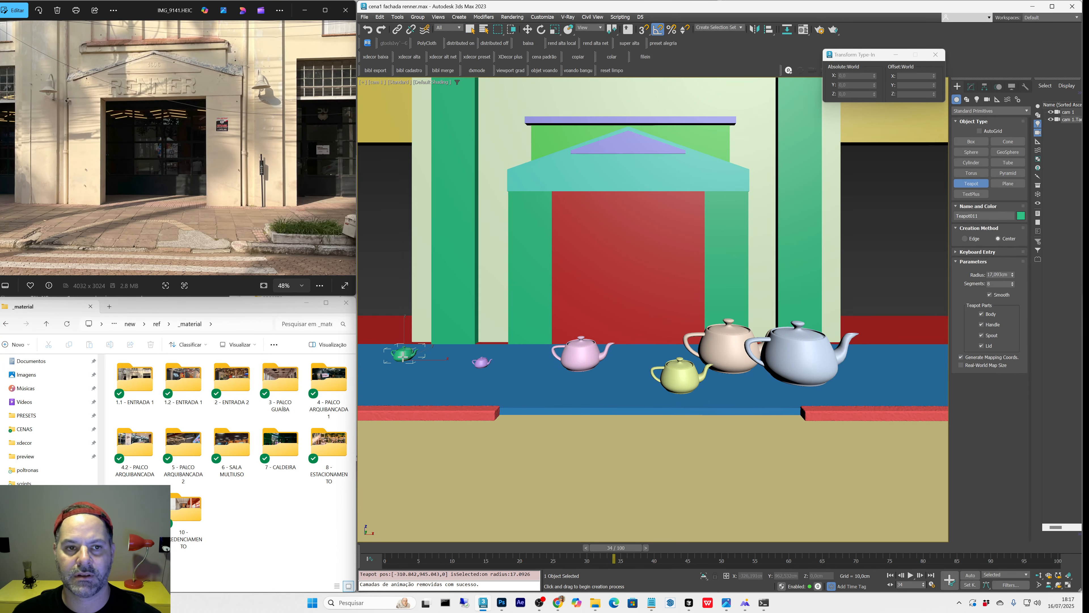
Step: Delete all six teapots standing on the blue sidewalk
key("q")
key("Delete")
left_click(482, 364)
key("Delete")
left_click(582, 360)
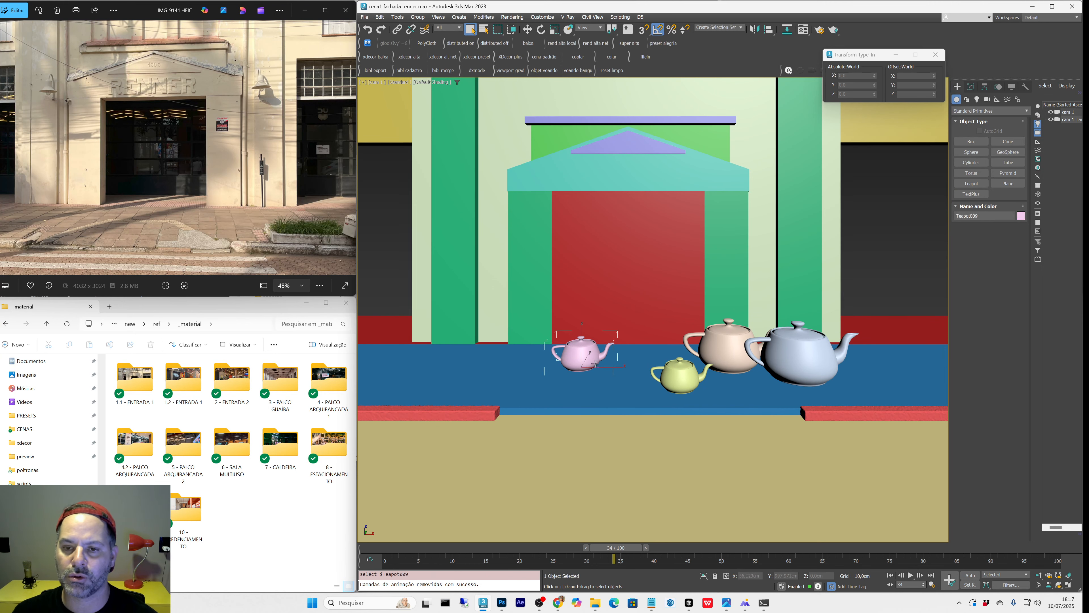
key("Delete")
left_click(682, 376)
key("Delete")
left_click(729, 346)
key("Delete")
left_click(787, 341)
key("Delete")
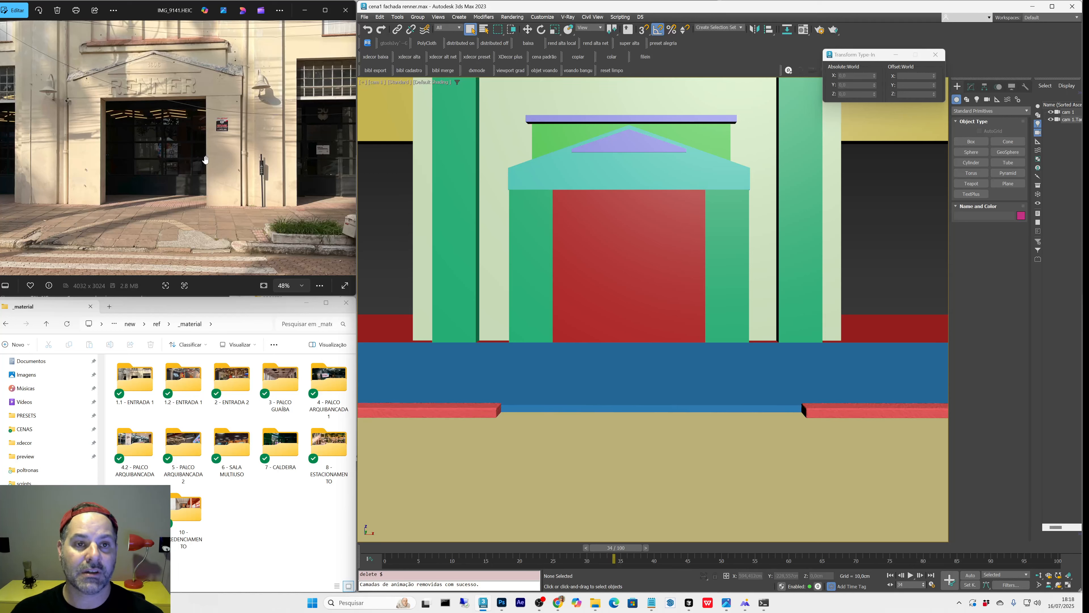
Step: Apply the viewport gradient and DX Mode to the camera view, and dolly the camera slightly closer to the facade
scroll(206, 160, "down", 2)
scroll(302, 173, "up", 1)
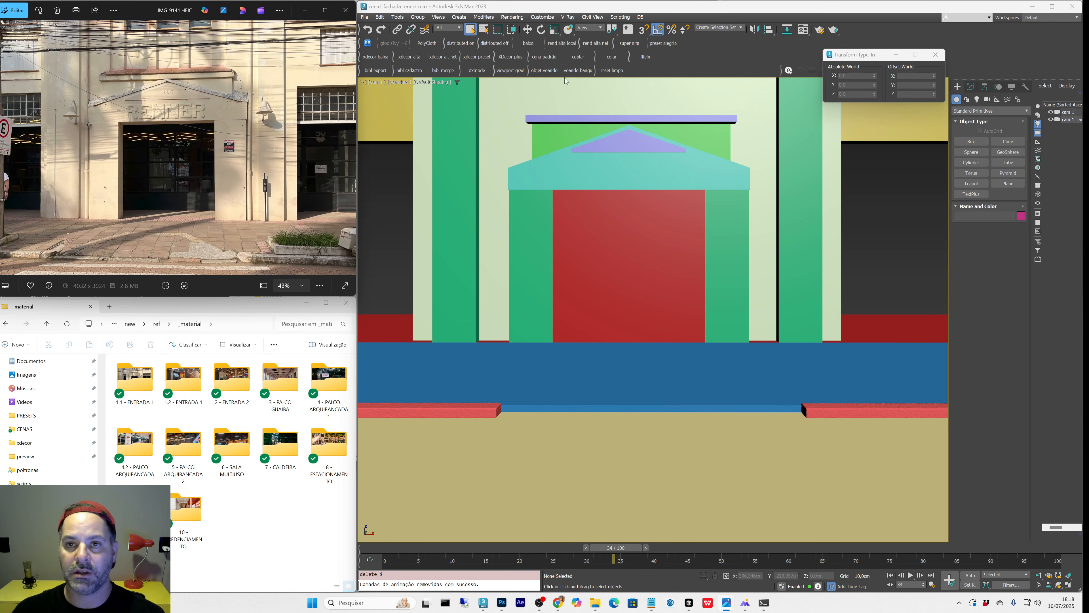
left_click(510, 71)
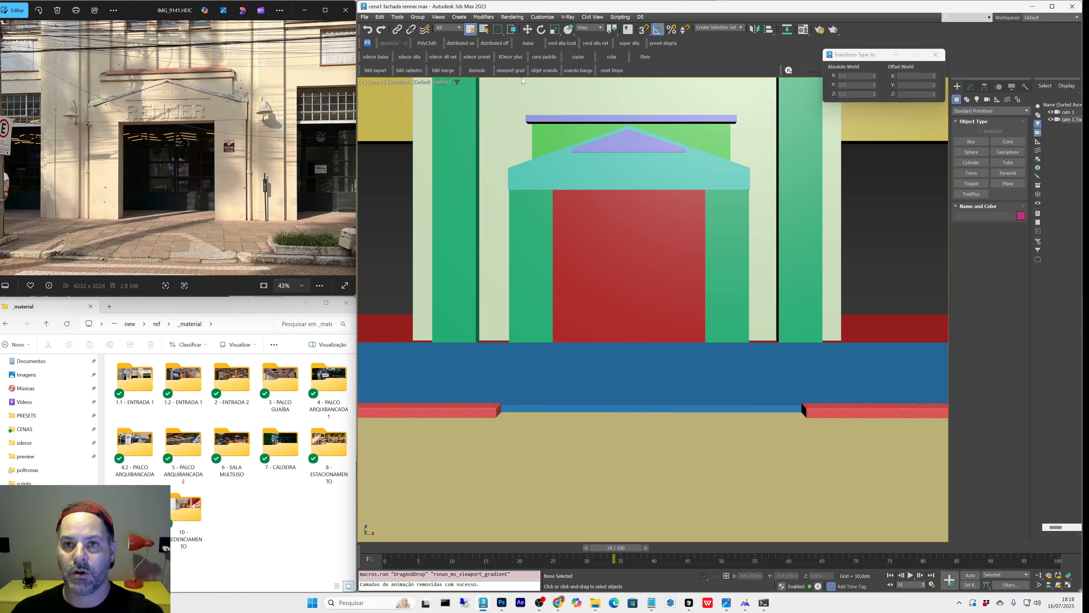
left_click(477, 71)
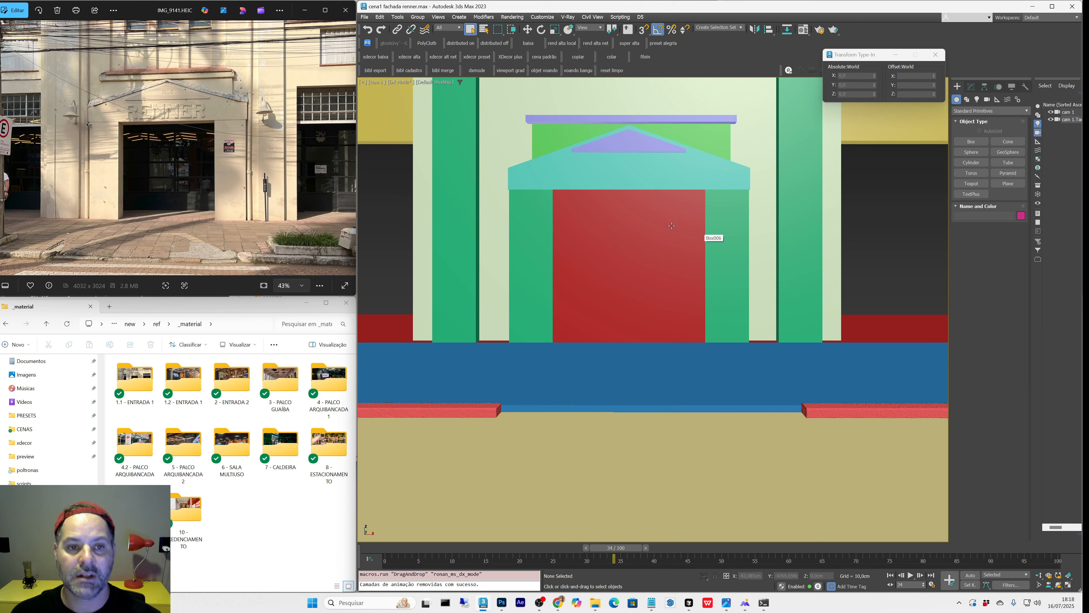
middle_click_drag(696, 244, 691, 226)
key("alt+z")
left_click_drag(691, 227, 688, 209)
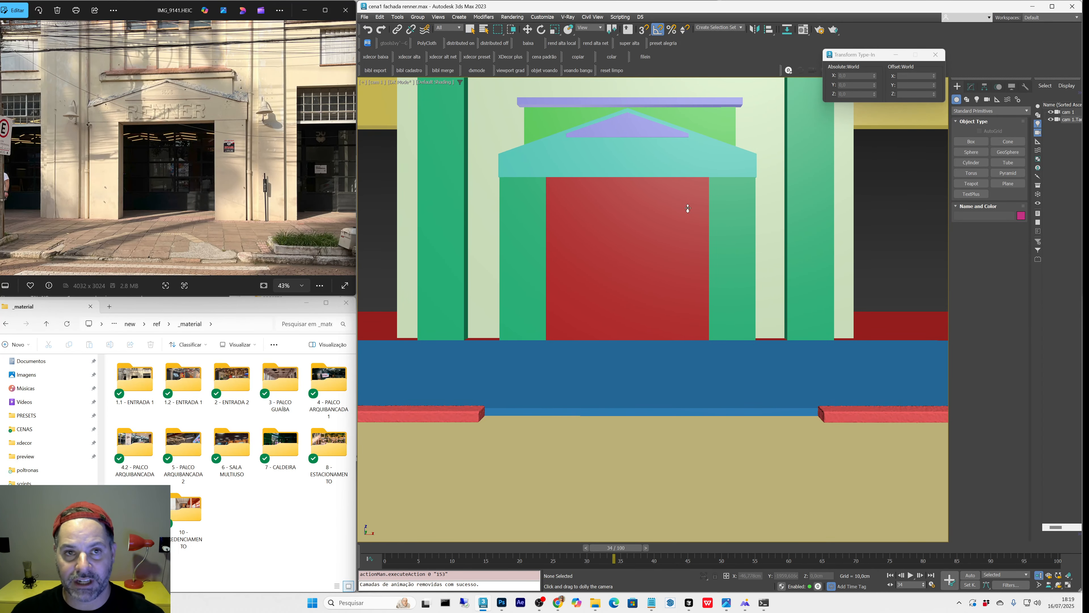
middle_click_drag(688, 208, 687, 202)
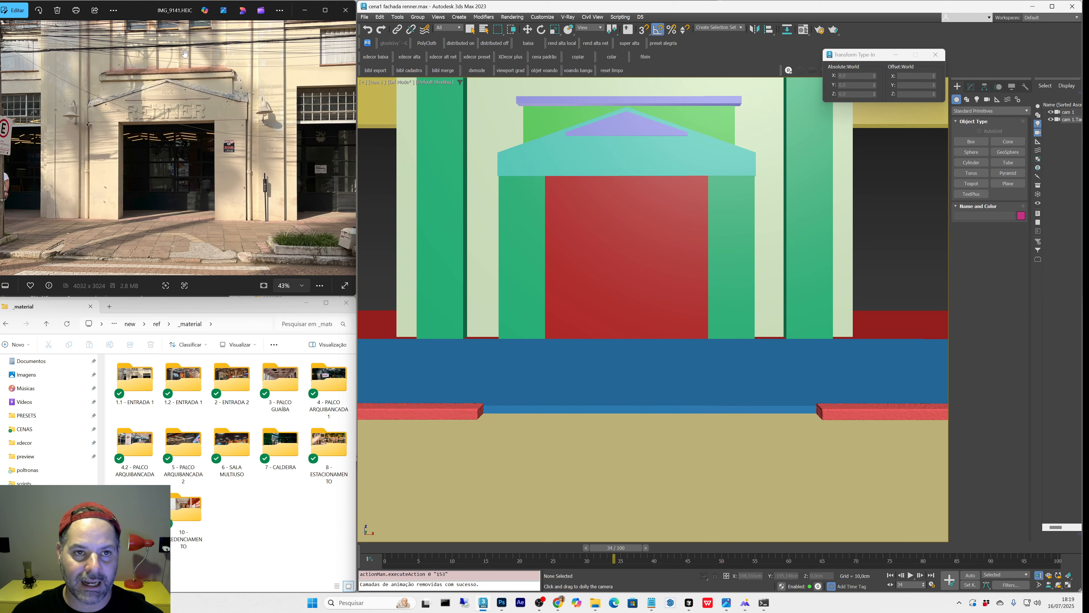
Step: Switch to the Chrome browser, open the Sketch3d library in a new tab, and search for "telha"
scroll(185, 53, "up", 6)
scroll(166, 85, "down", 4)
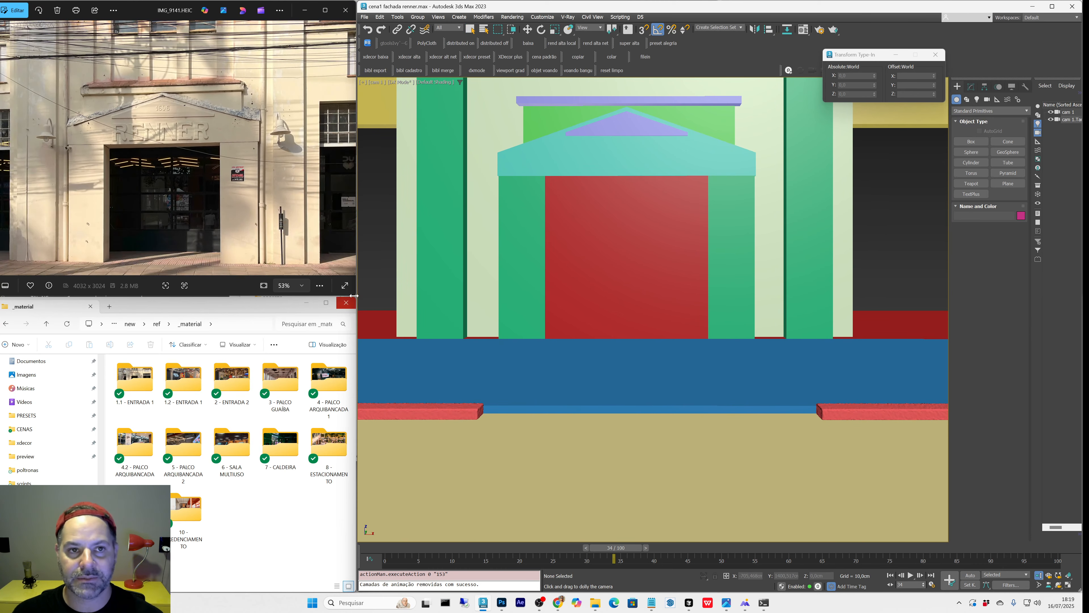
mouse_move(557, 602)
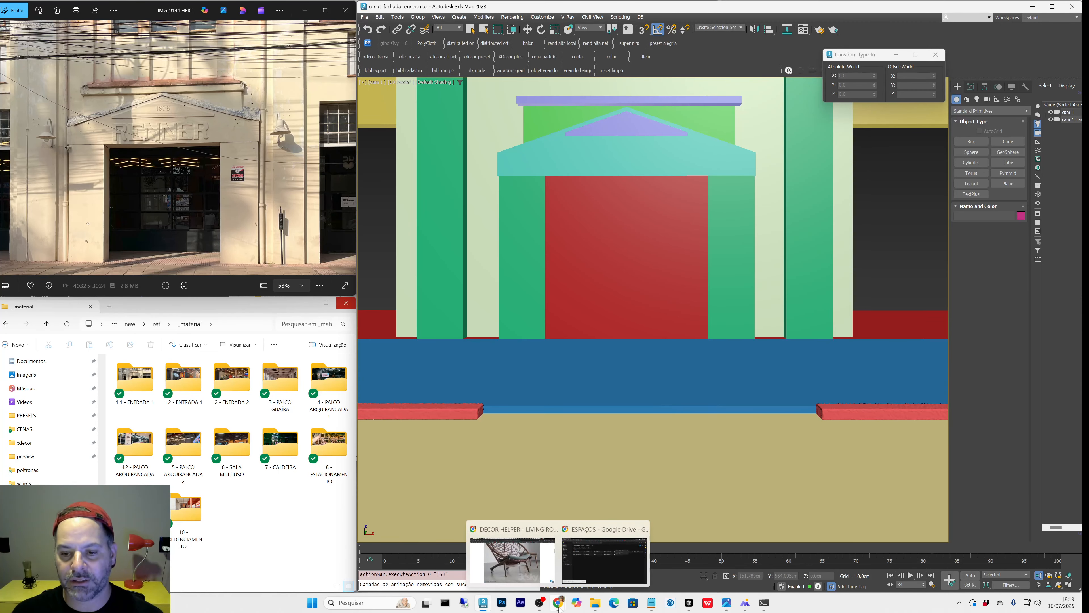
left_click(562, 563)
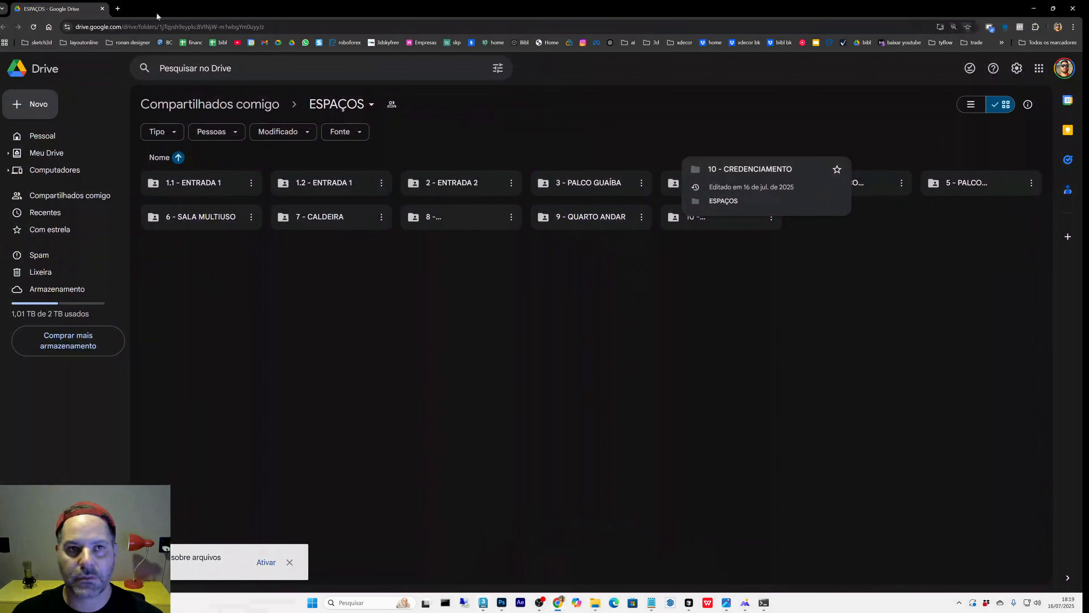
left_click(118, 9)
left_click(498, 43)
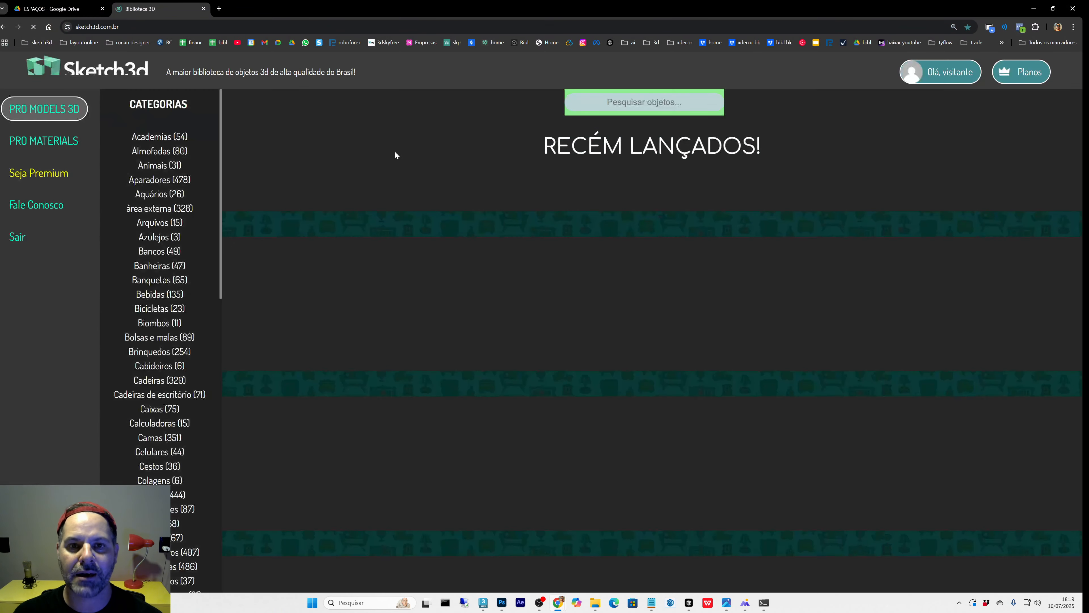
left_click(641, 102)
type("telha")
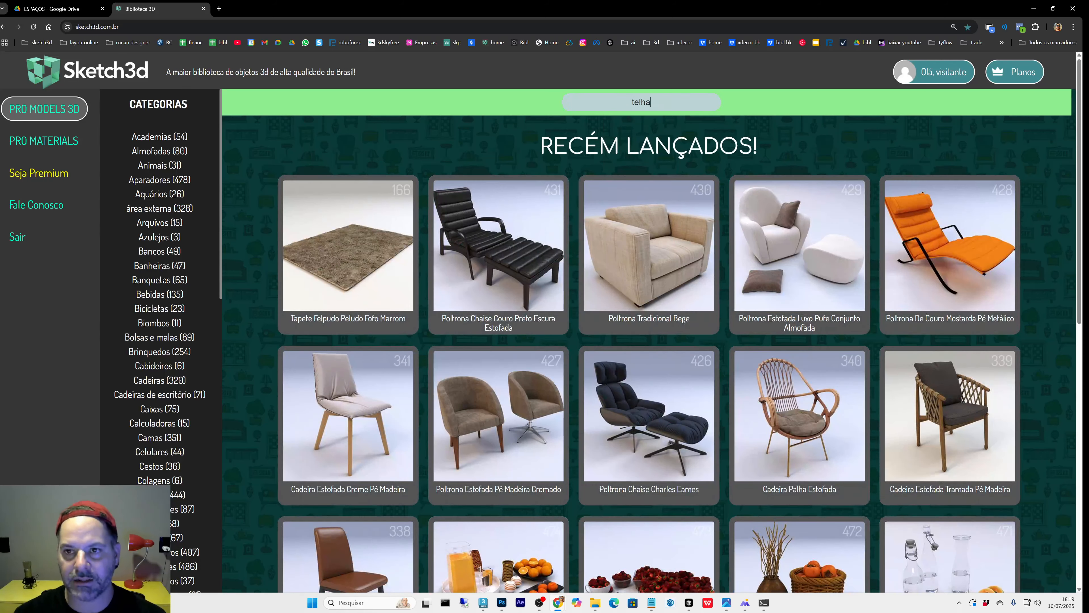
key("Return")
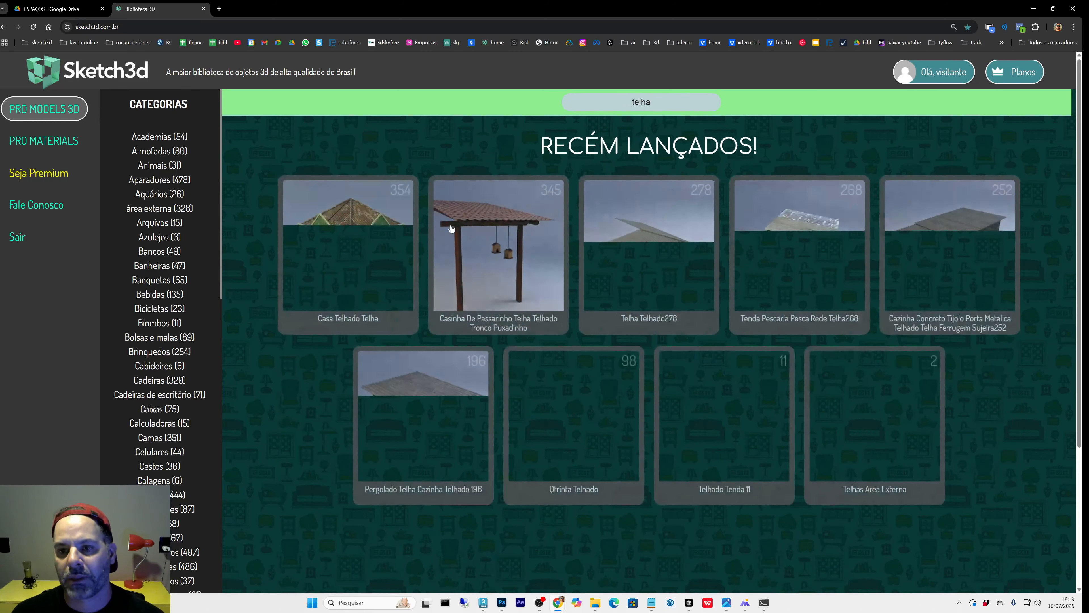
Step: Preview the Casinha De Passarinho Telha Telhado model, look through the other roof tile results, and return to the 3ds Max scene
left_click(437, 222)
left_click(461, 567)
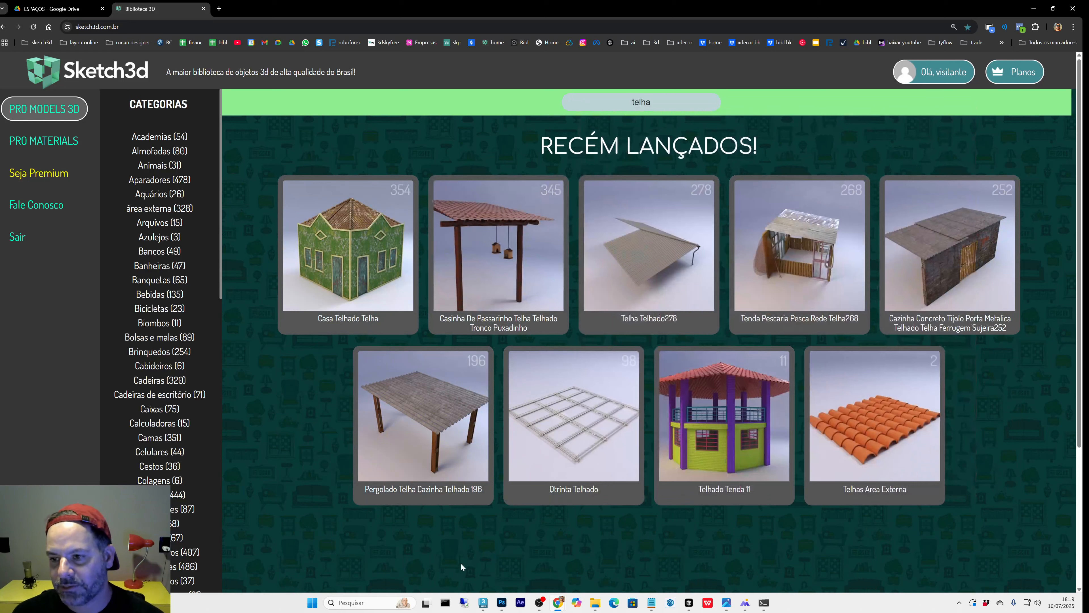
left_click(500, 281)
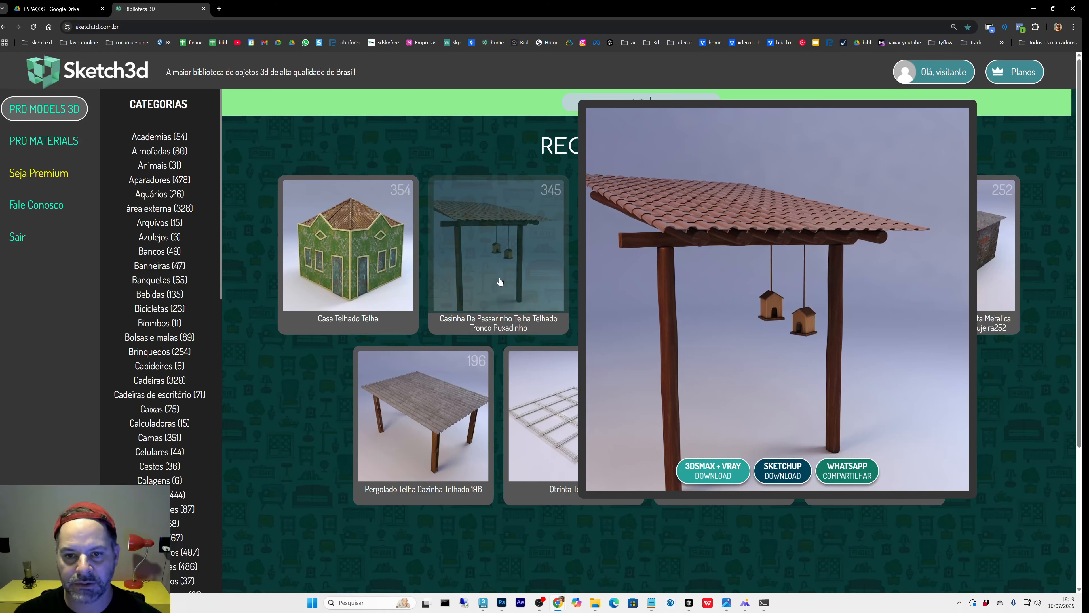
left_click(446, 550)
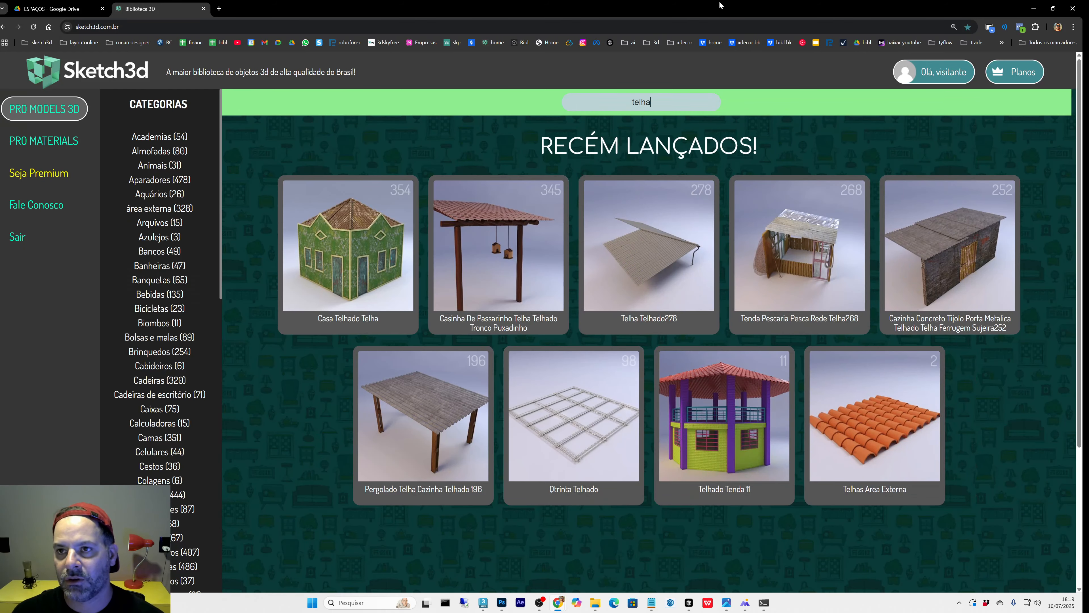
left_click_drag(721, 5, 630, 191)
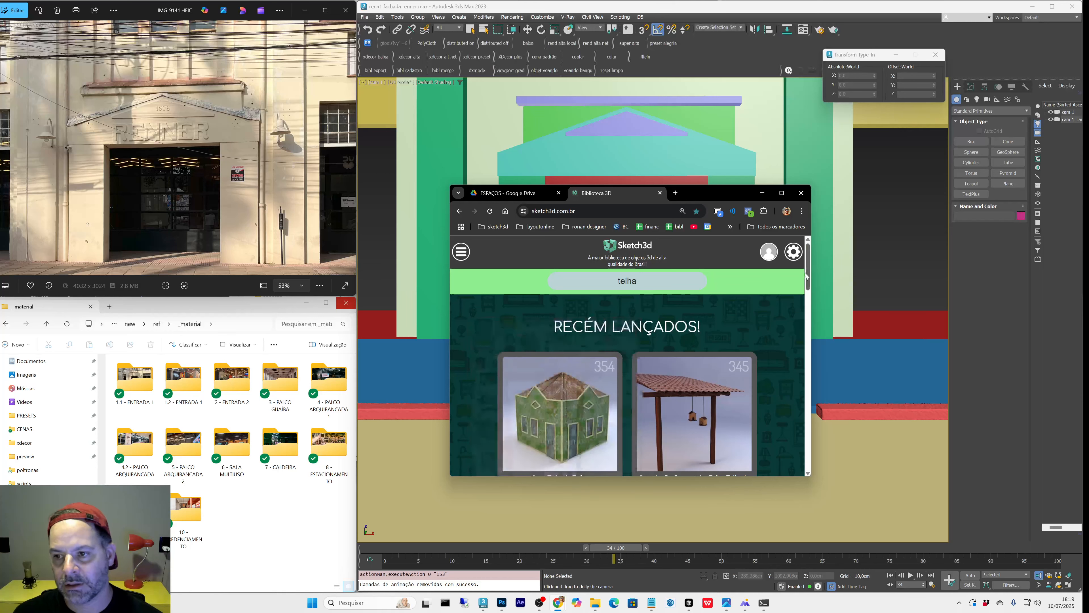
left_click_drag(806, 273, 805, 391)
left_click(762, 193)
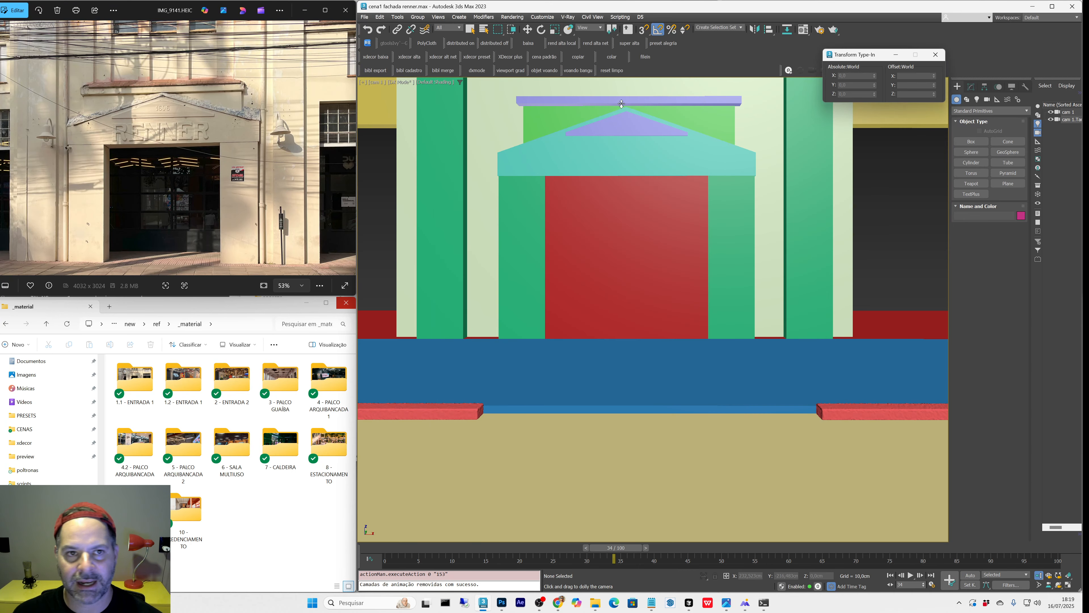
Step: Select the purple ledge above the pediment and frame it in the Left view with the grid hidden
left_click(196, 80)
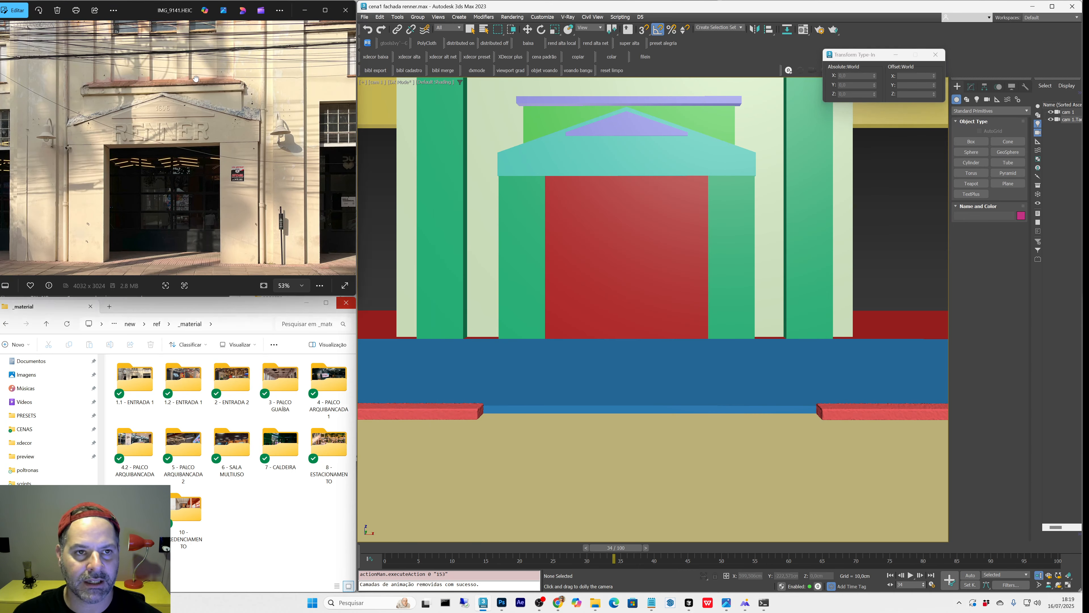
left_click(540, 103)
key("q")
left_click(613, 107)
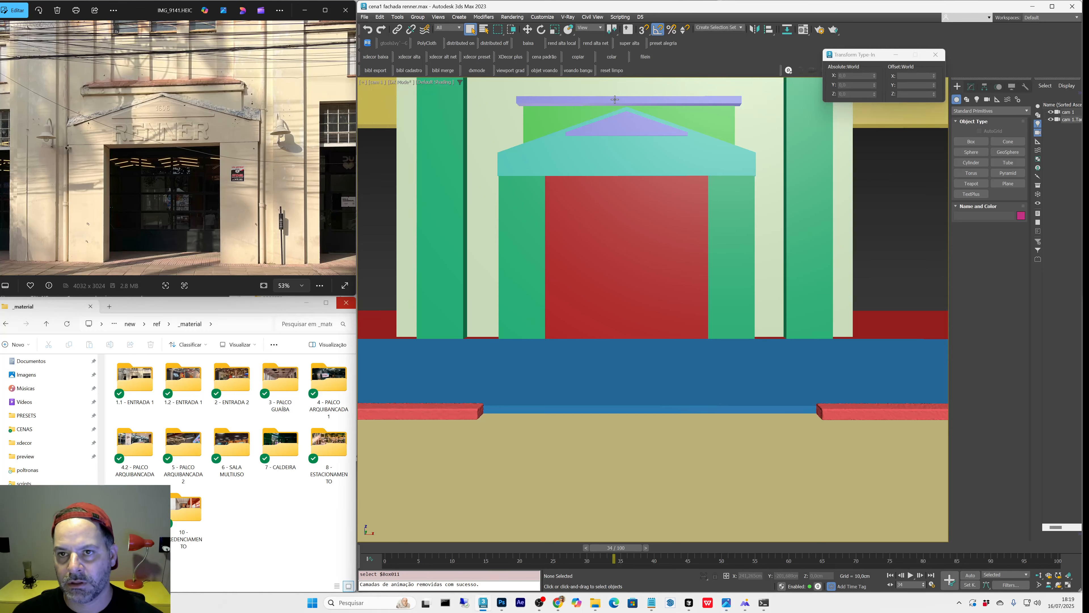
left_click(653, 108)
key("l")
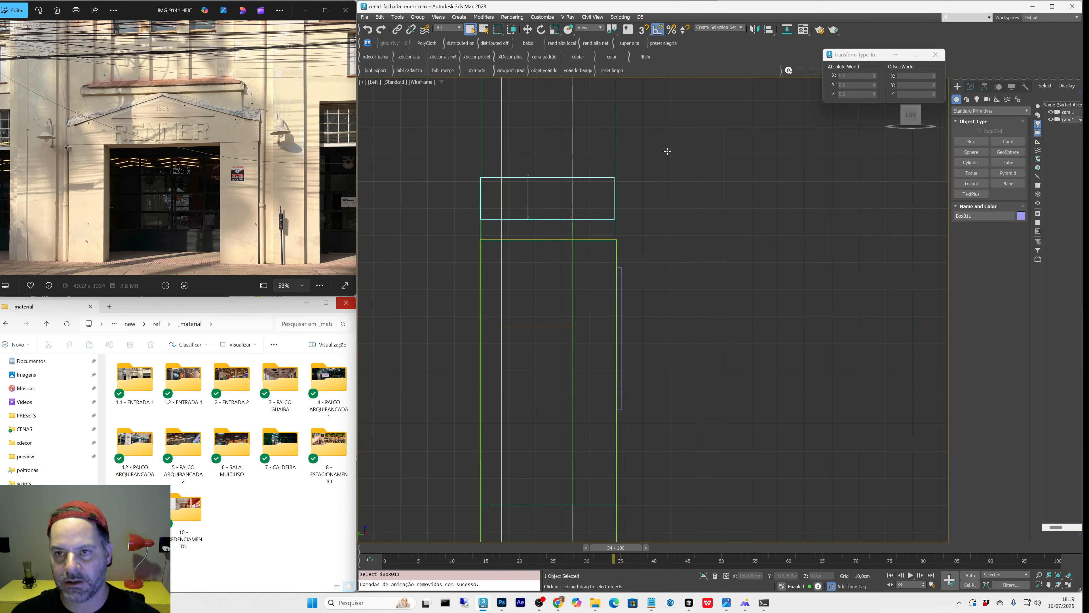
key("z")
scroll(671, 213, "down", 3)
key("g")
scroll(681, 207, "down", 3)
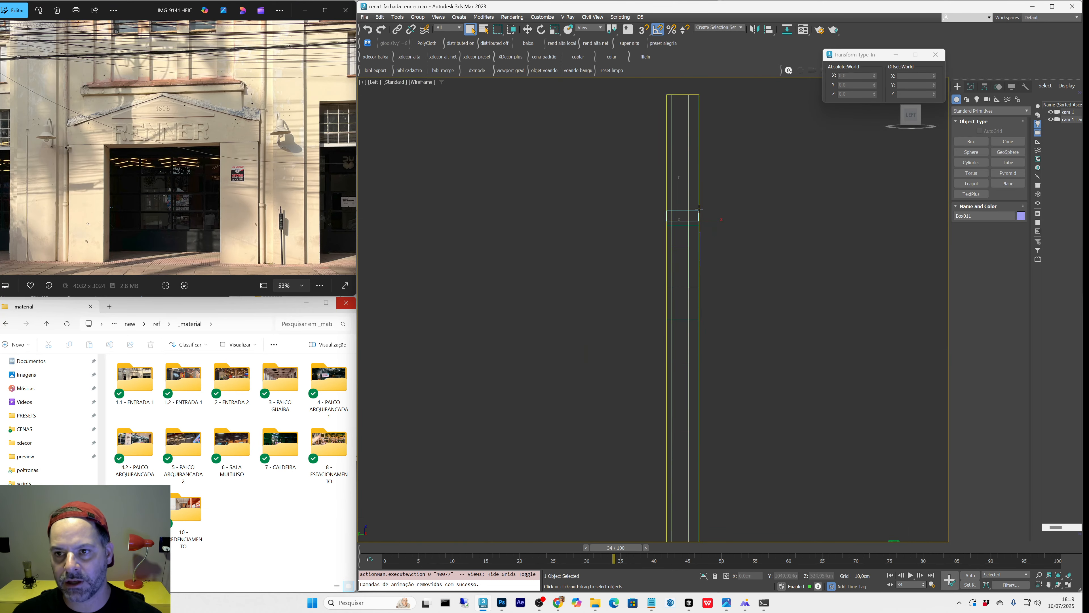
Step: Turn on shading and isolate the purple ledge together with the light green wall behind it, framed in the Left view
scroll(688, 224, "up", 3)
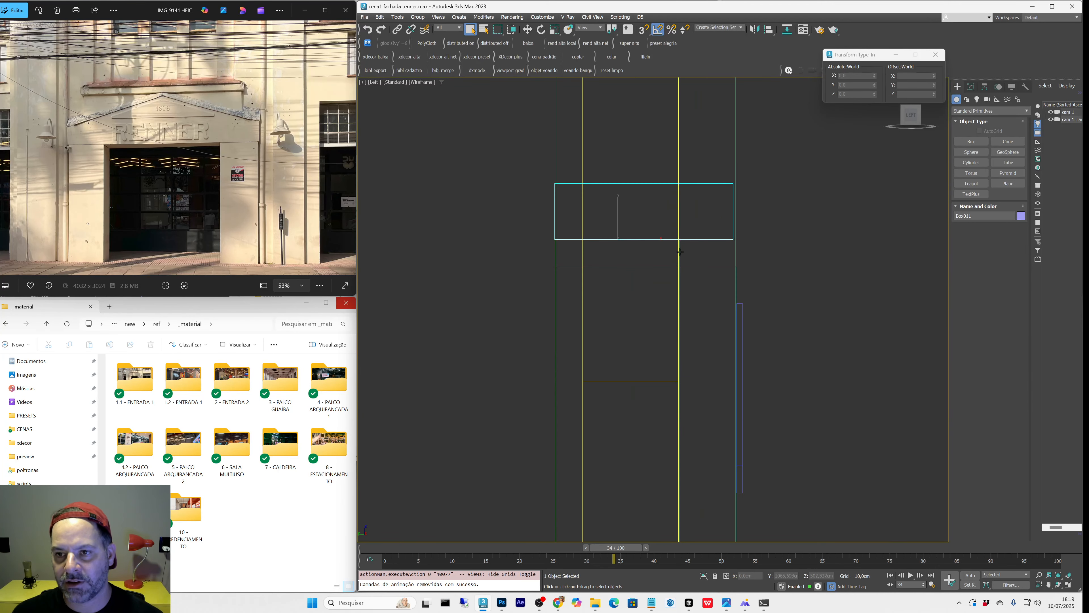
middle_click_drag(689, 224, 683, 261, "alt")
key("F3")
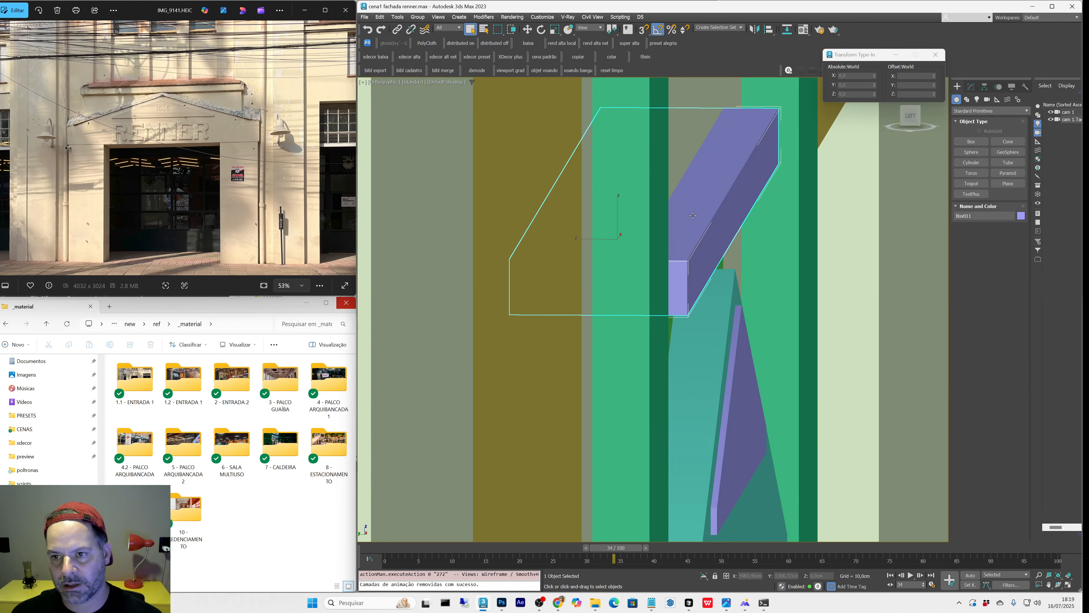
mouse_move(692, 215)
middle_mouse_down("alt")
mouse_move(583, 198)
mouse_move(609, 250)
middle_mouse_up("alt")
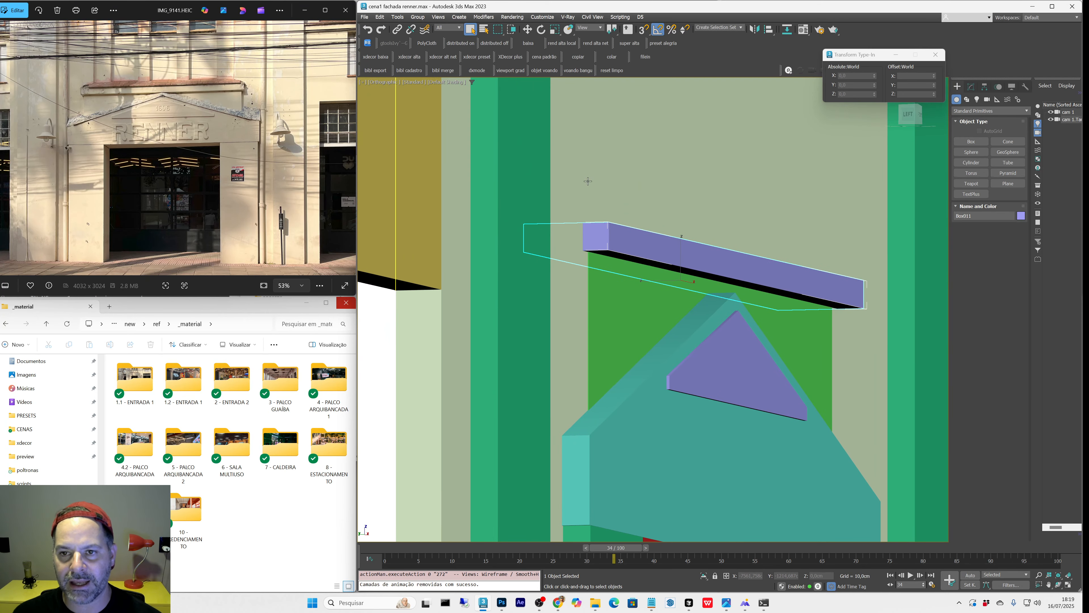
key("alt+q")
key("l")
key("z")
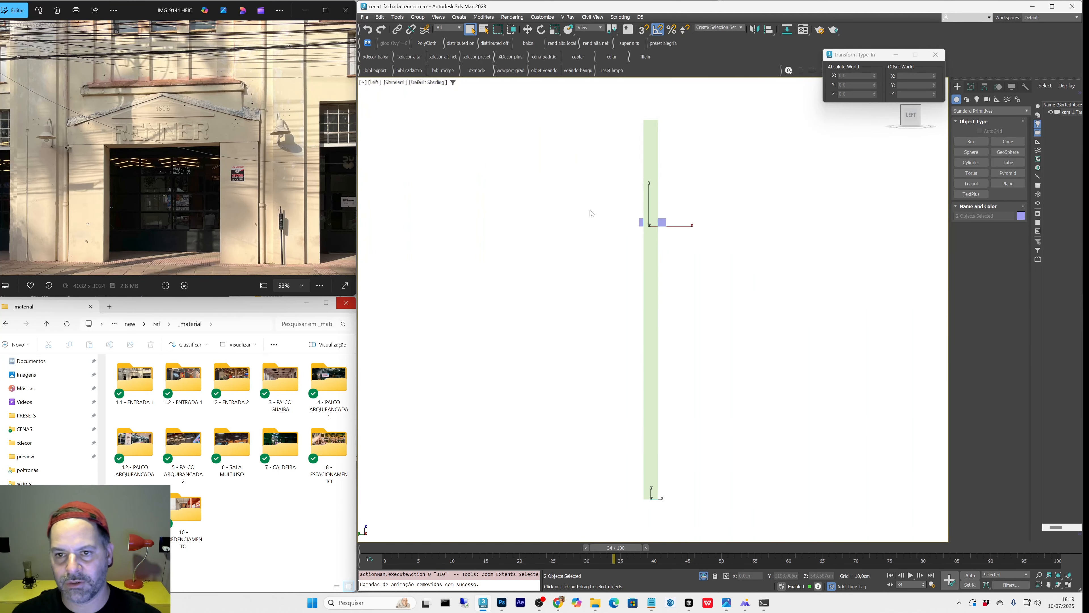
Step: Apply the viewport gradient and DX Mode to the isolated Left view
left_click(510, 72)
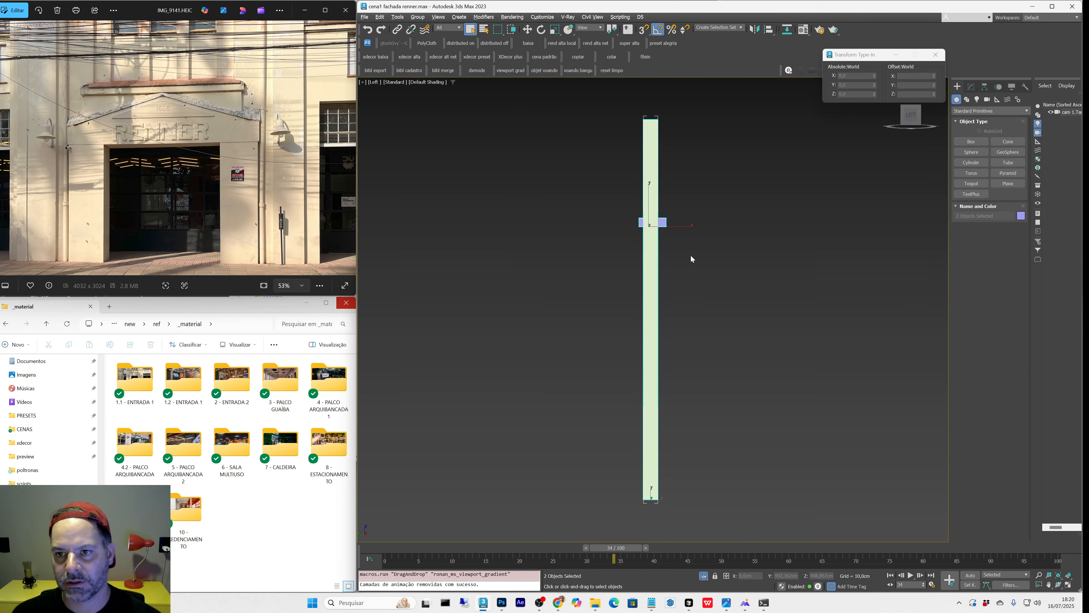
scroll(689, 253, "up", 3)
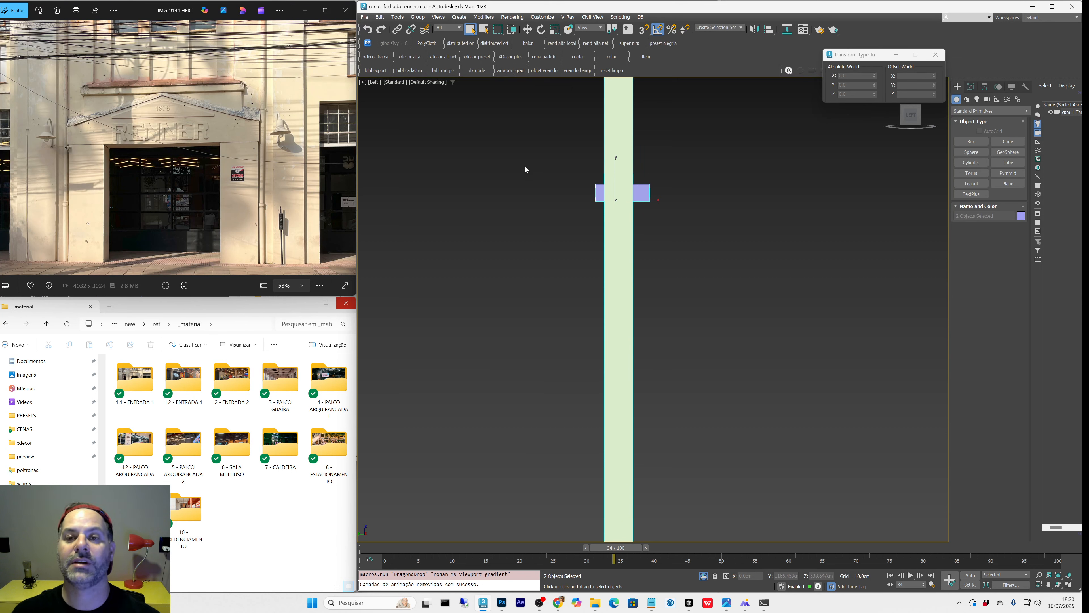
middle_click_drag(649, 173, 614, 271)
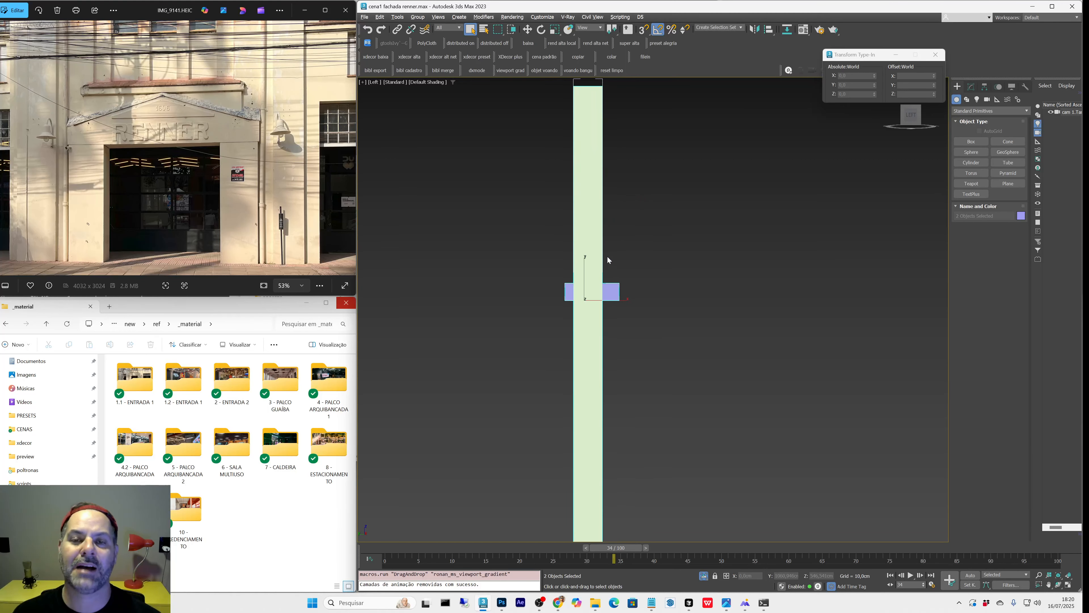
left_click(482, 70)
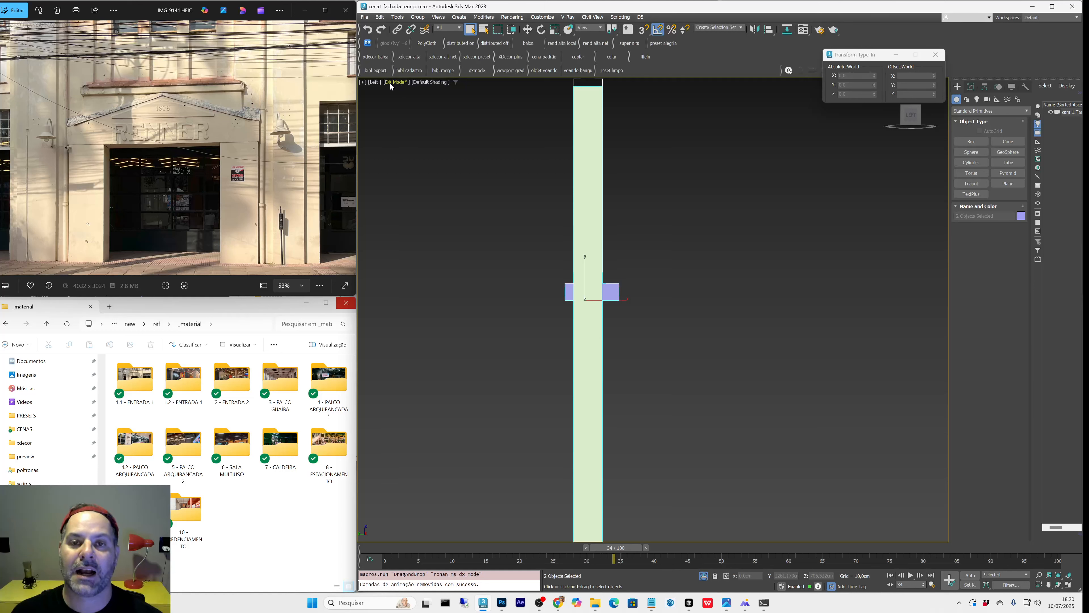
Step: Start a Line profile on the wall face above the purple ledge, sloping down past the ledge's outer edge into a rounded nose
left_click(617, 294)
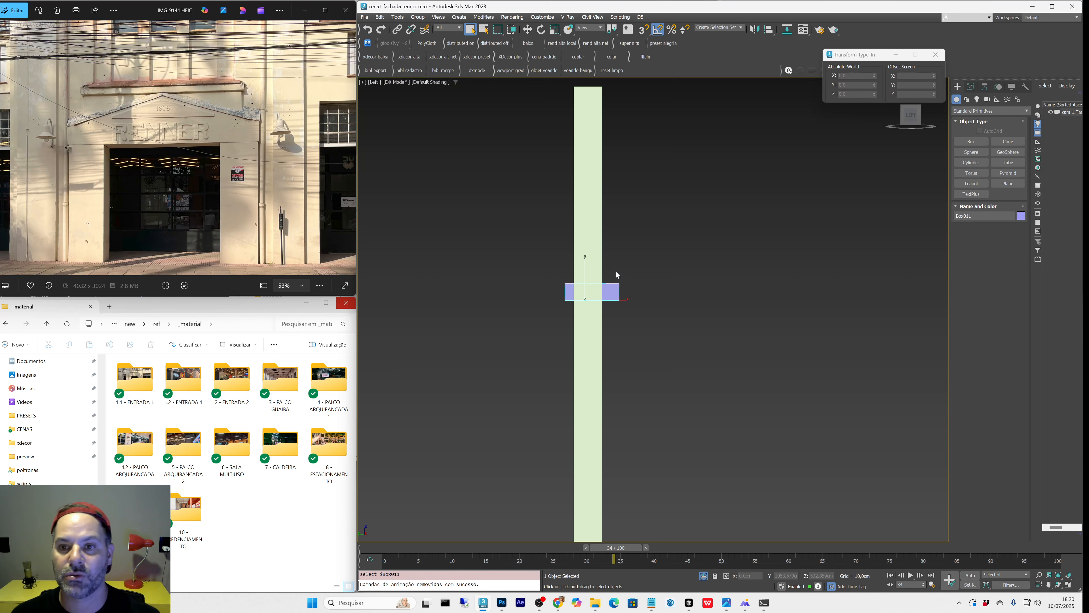
scroll(617, 272, "up", 5)
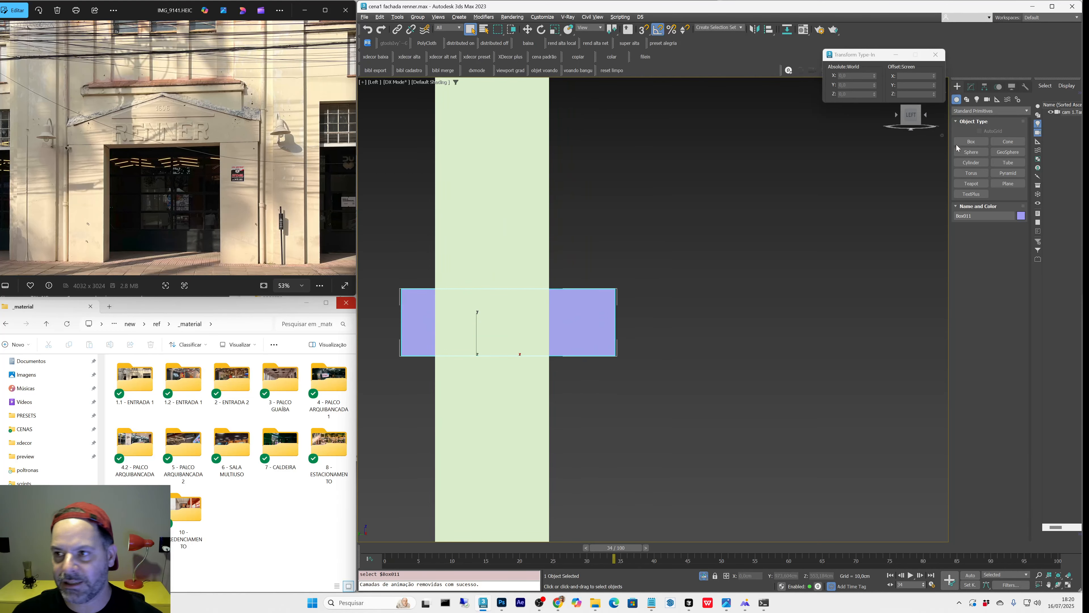
left_click(967, 99)
left_click(970, 151)
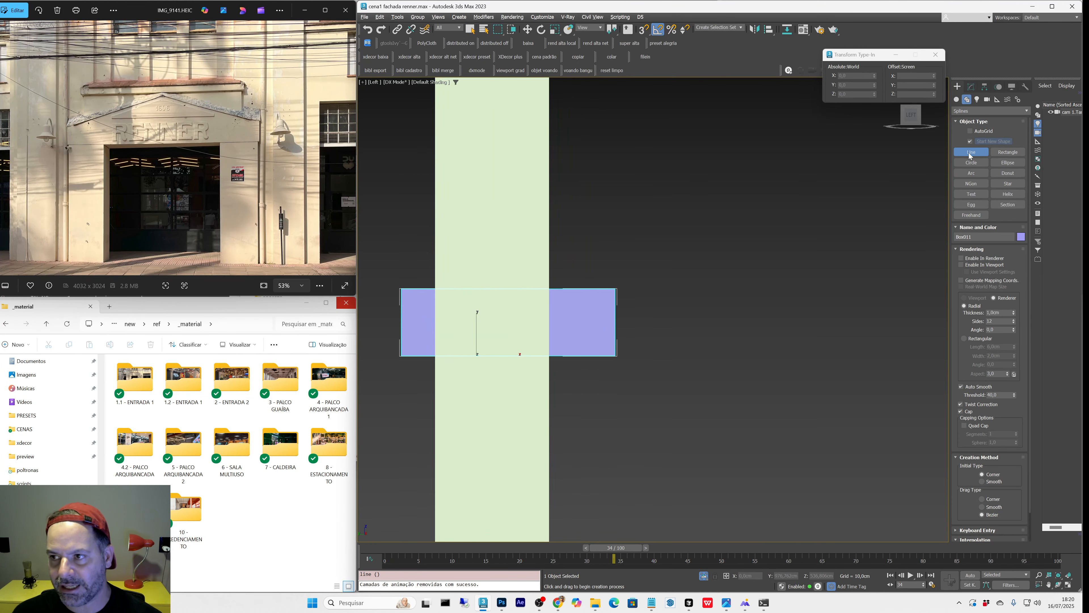
scroll(572, 211, "up", 1)
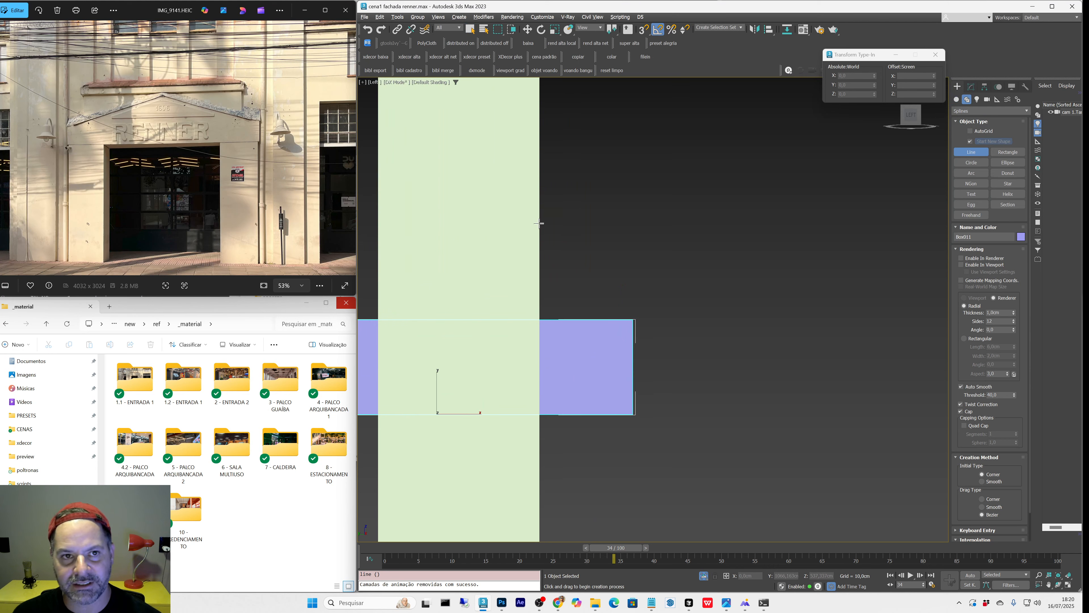
left_click(539, 227)
scroll(612, 296, "up", 3)
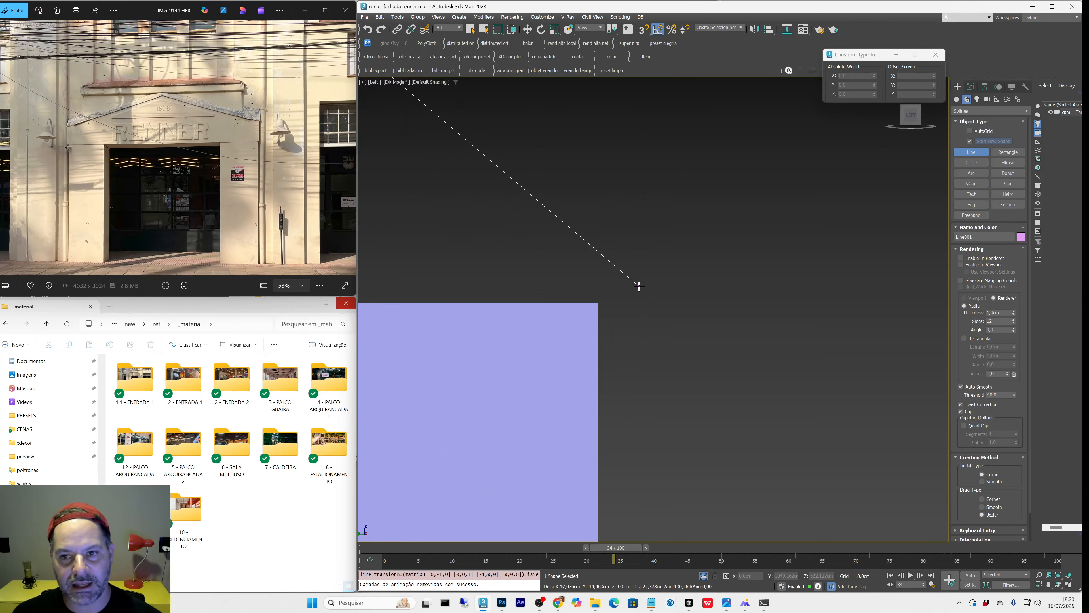
left_click(649, 295)
left_click_drag(665, 333, 661, 352)
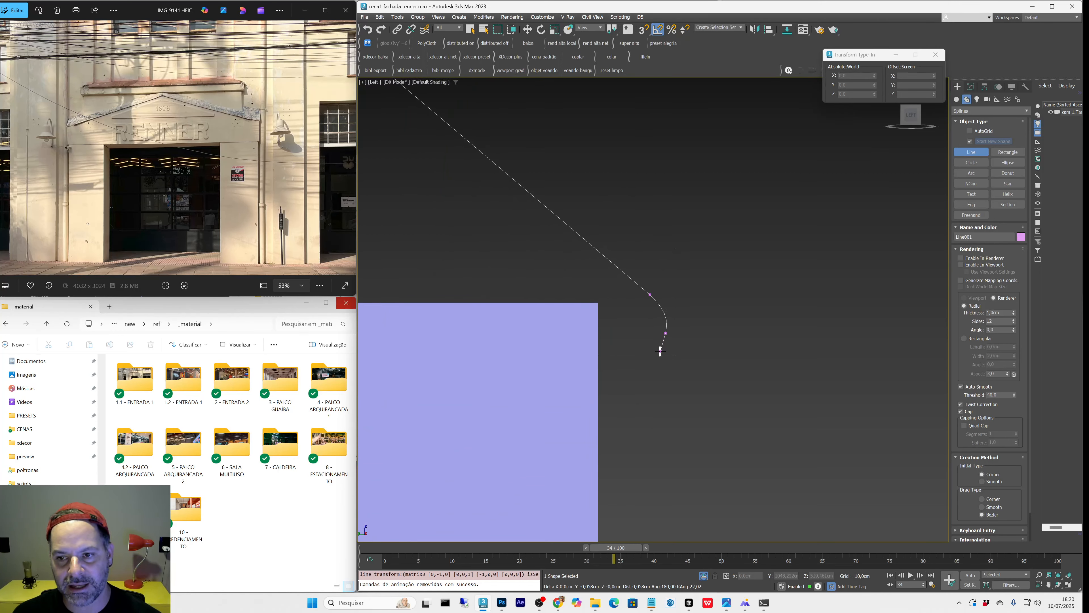
left_click(650, 363)
Step: Run the profile's underside back up to the wall face and end the line beside its starting point in wireframe
scroll(636, 342, "down", 5)
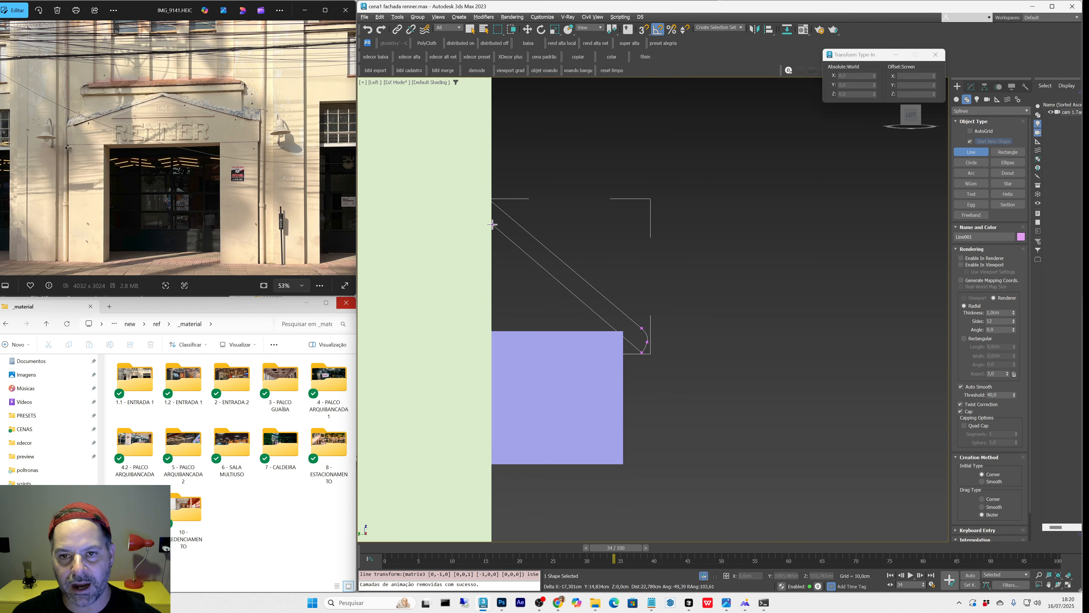
left_click(492, 223)
scroll(494, 210, "up", 5)
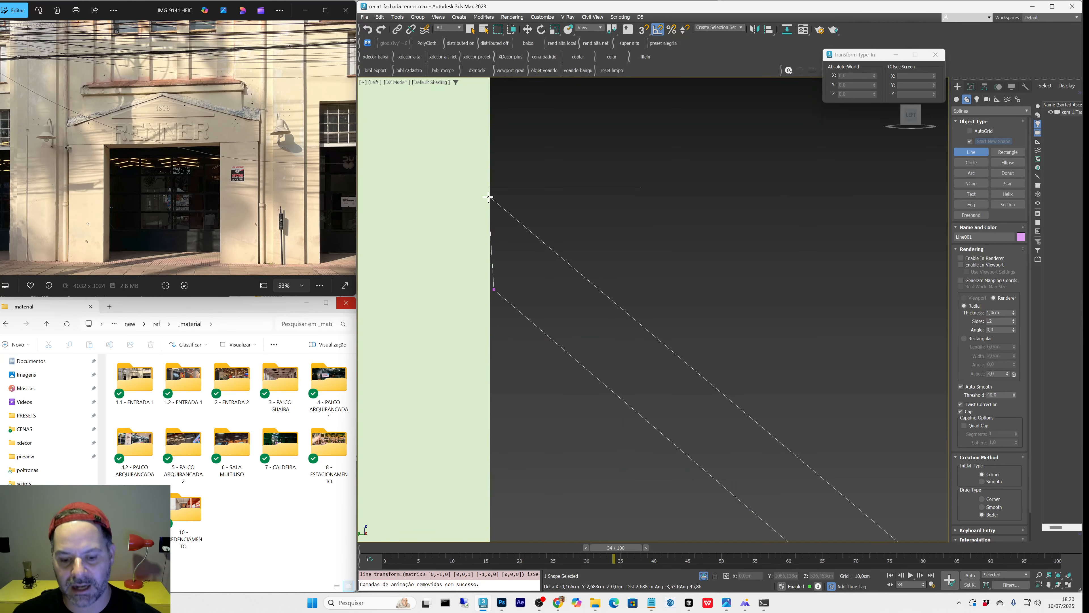
key("F3")
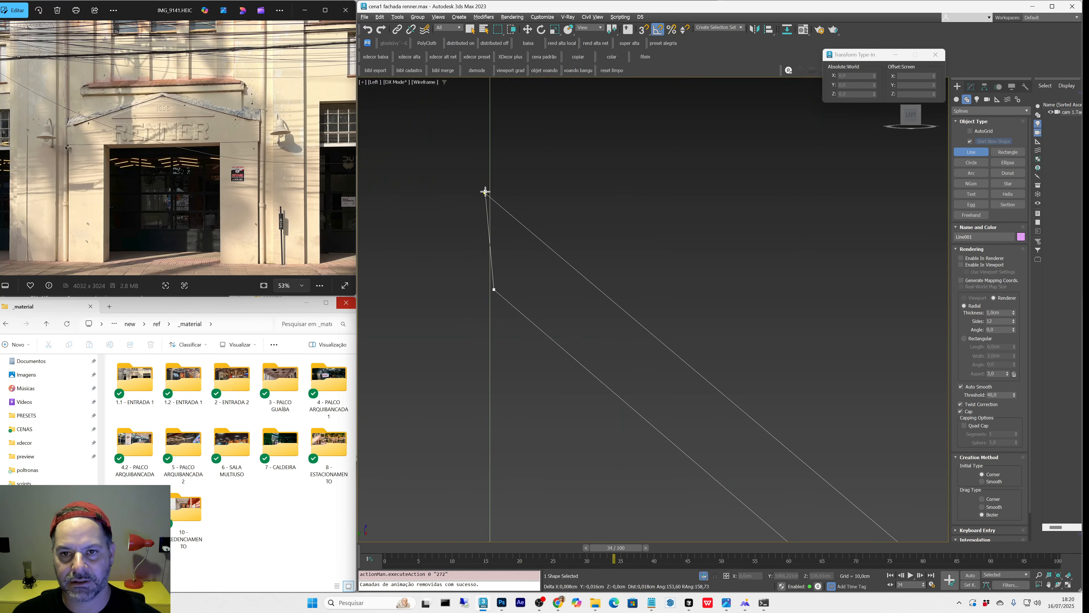
right_click(484, 201)
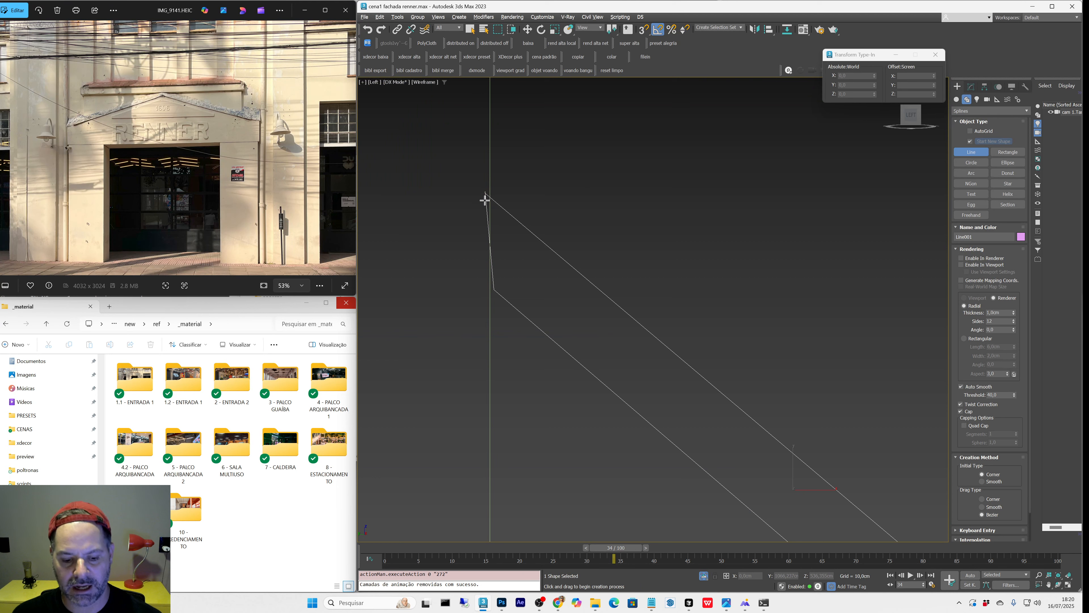
Step: Snap the profile's loose end vertex onto its starting vertex and close the spline
key("1")
scroll(483, 200, "up", 2)
scroll(483, 194, "up", 3)
key("w")
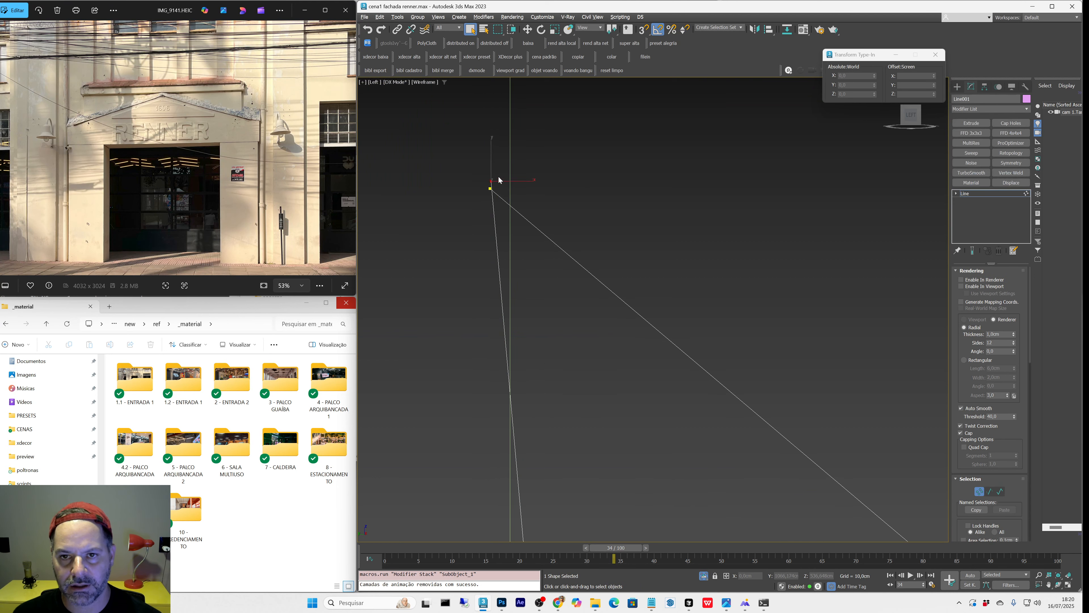
key("s")
left_click_drag(504, 168, 492, 189)
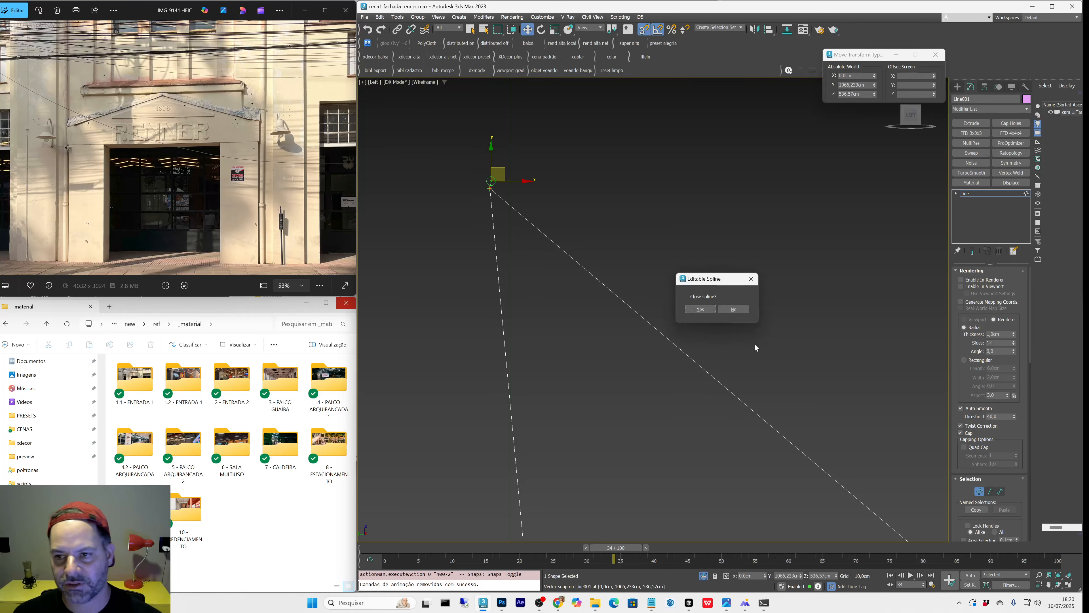
left_click(699, 309)
key("q")
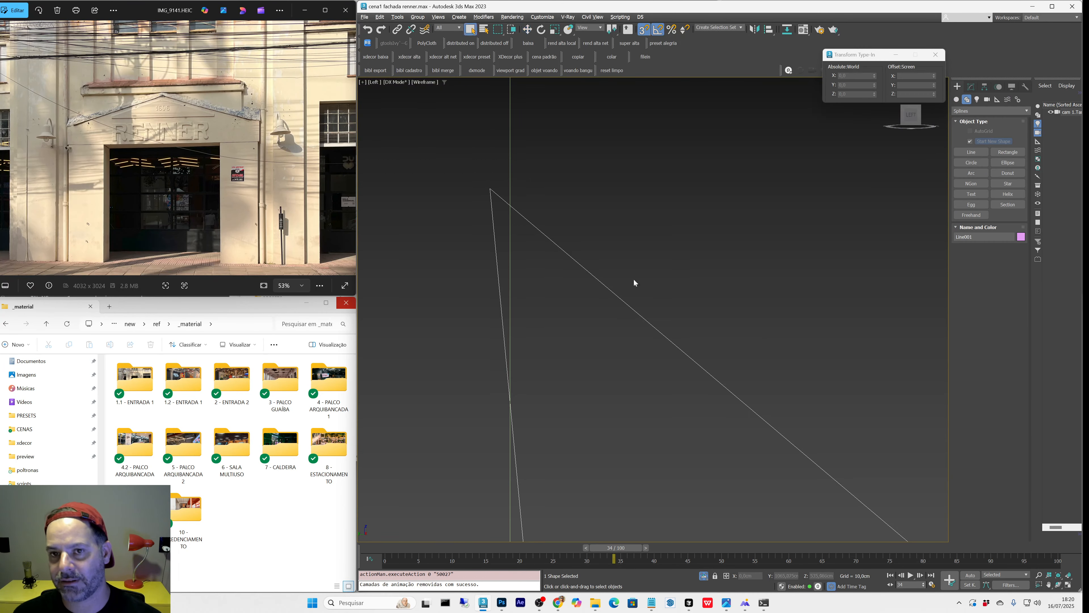
Step: Apply a Shell to the closed profile in the shaded Perspective view and set its inner amount to 17,14cm
key("p")
middle_click_drag(592, 303, 591, 303)
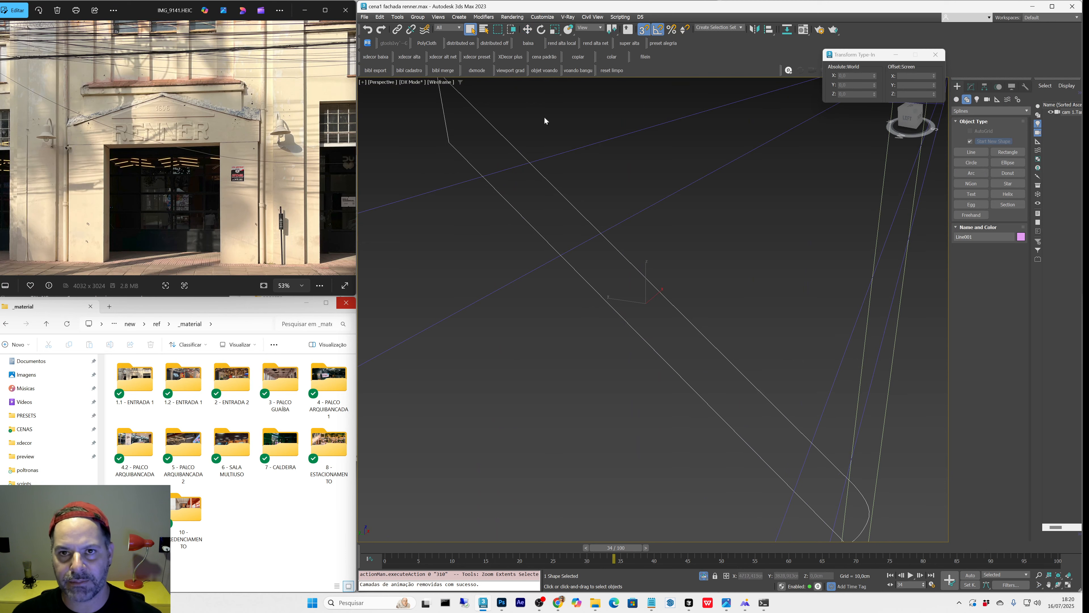
key("F3")
scroll(535, 221, "down", 4)
middle_click_drag(535, 223, 544, 259, "alt")
key("v")
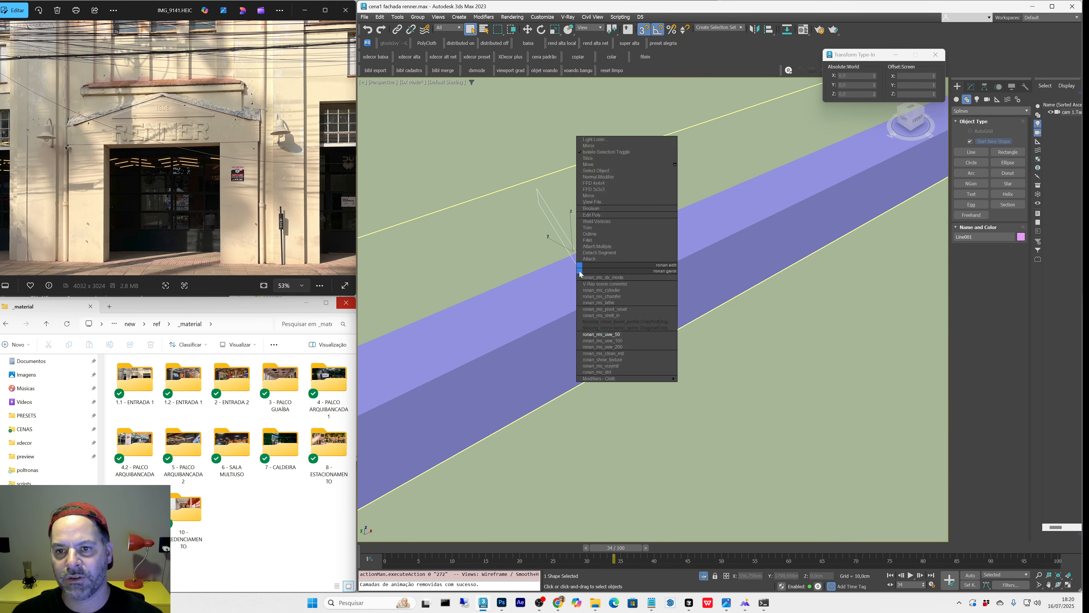
left_click(611, 316)
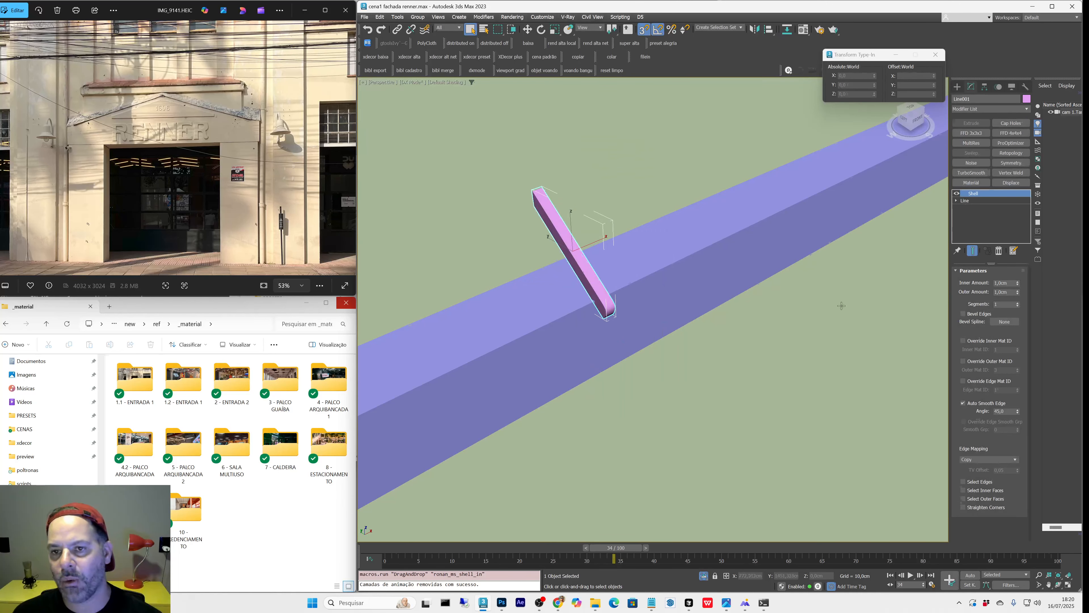
left_click_drag(1018, 283, 992, 412)
Step: Move the pink roof tile with vertex snapping along the purple ledge to its near end
scroll(611, 224, "down", 6)
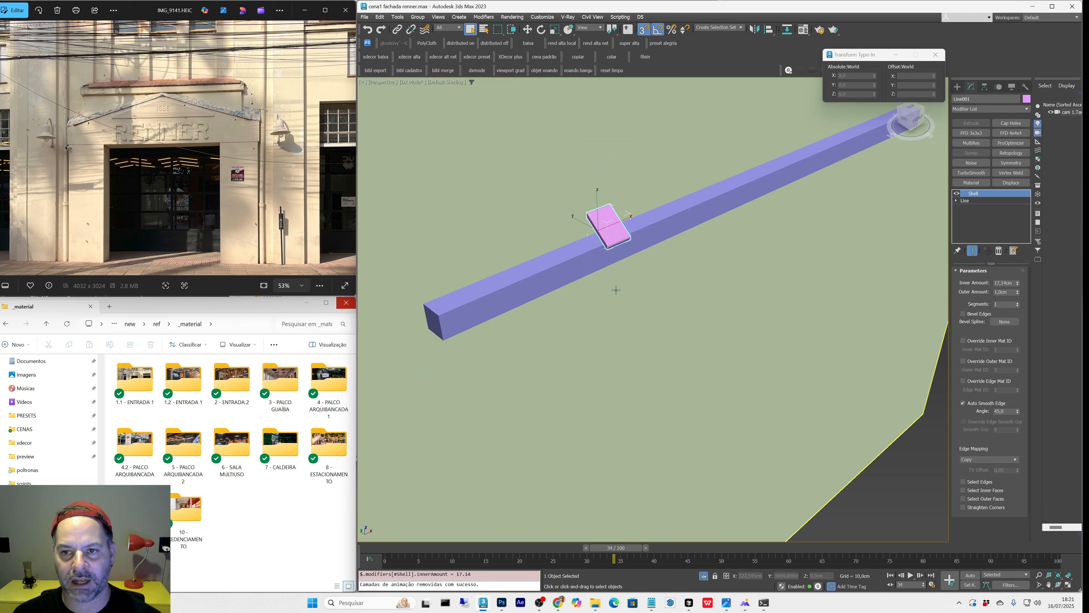
key("w")
key("s")
left_click_drag(611, 224, 439, 277)
key("s")
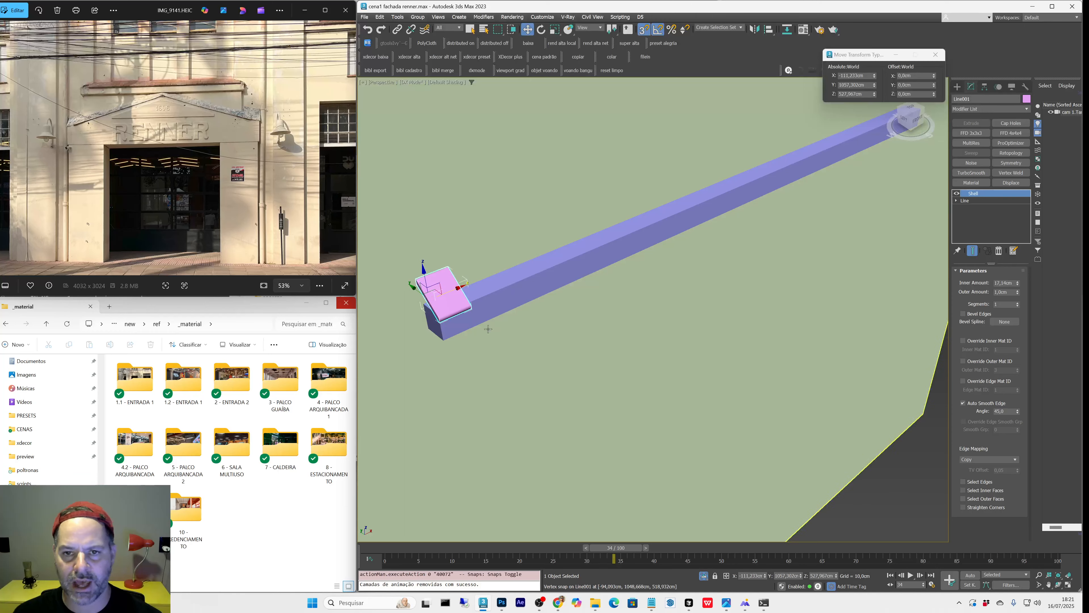
Step: Add a Chamfer modifier to the pink tile and set its mitering to Uniform
middle_click_drag(488, 329, 539, 277, "alt")
scroll(537, 271, "up", 10)
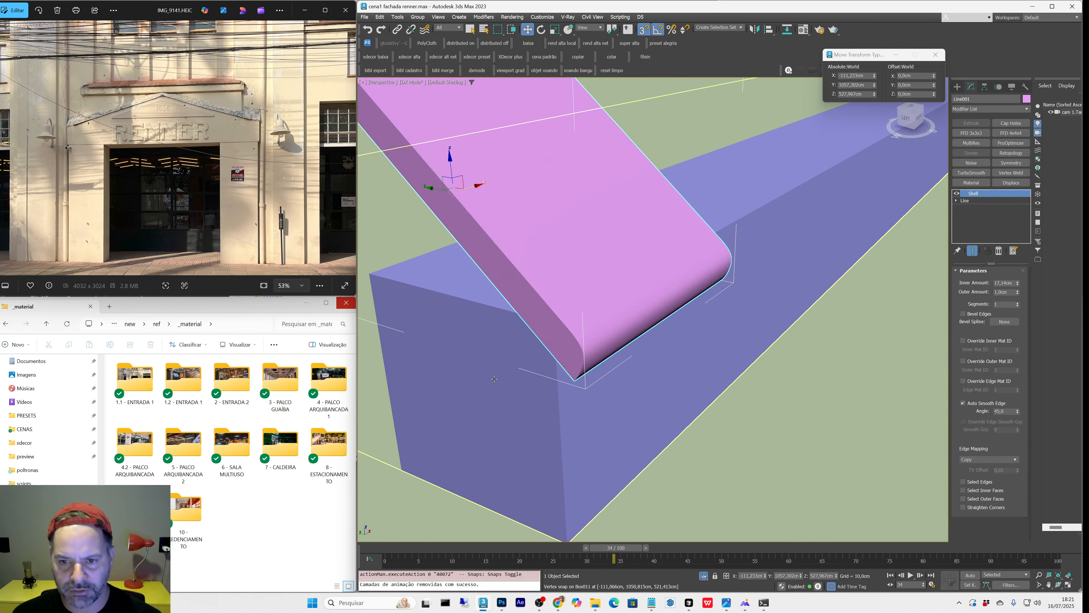
key("ctrl+shift+c")
left_click(1018, 306)
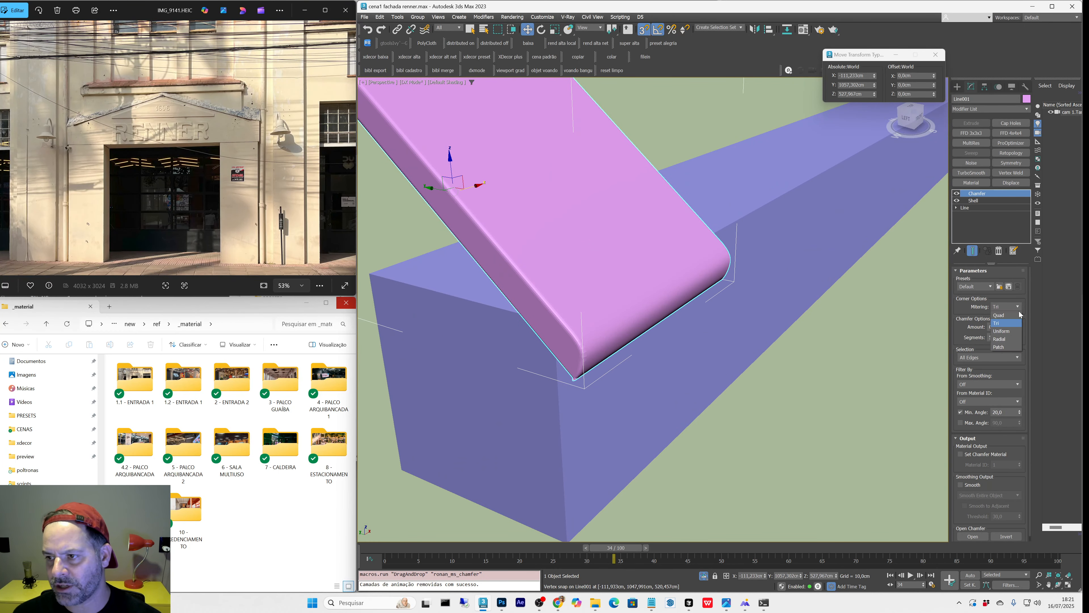
left_click(1001, 315)
left_click(1011, 307)
left_click(1009, 332)
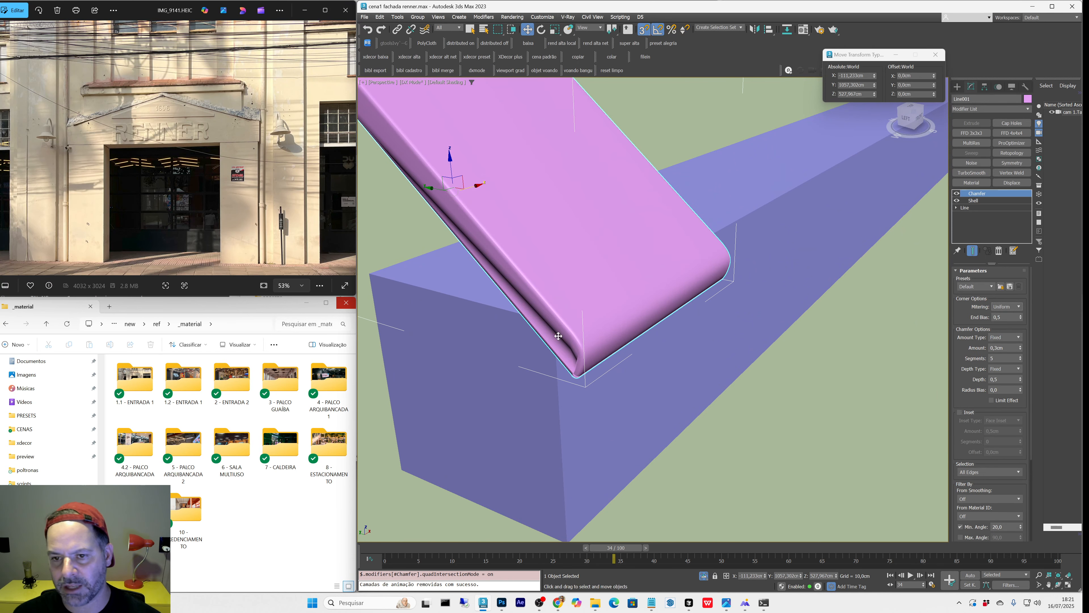
Step: Show the tile's edged faces and set the Chamfer amount to 0,1cm
middle_click_drag(501, 336, 529, 334, "alt")
key("F4")
scroll(529, 334, "up", 3)
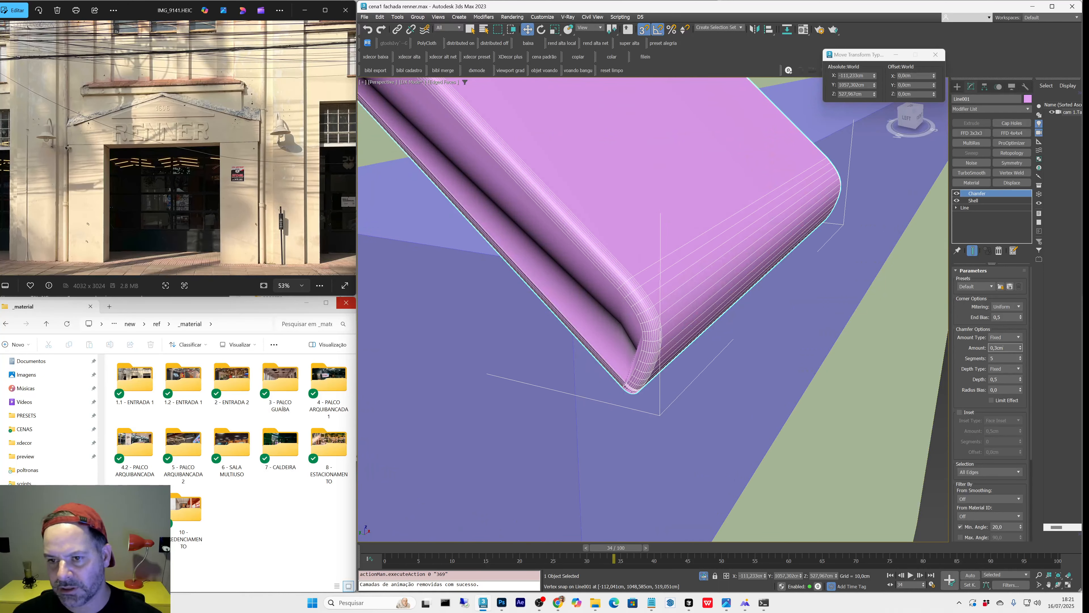
left_click_drag(1021, 348, 1025, 362)
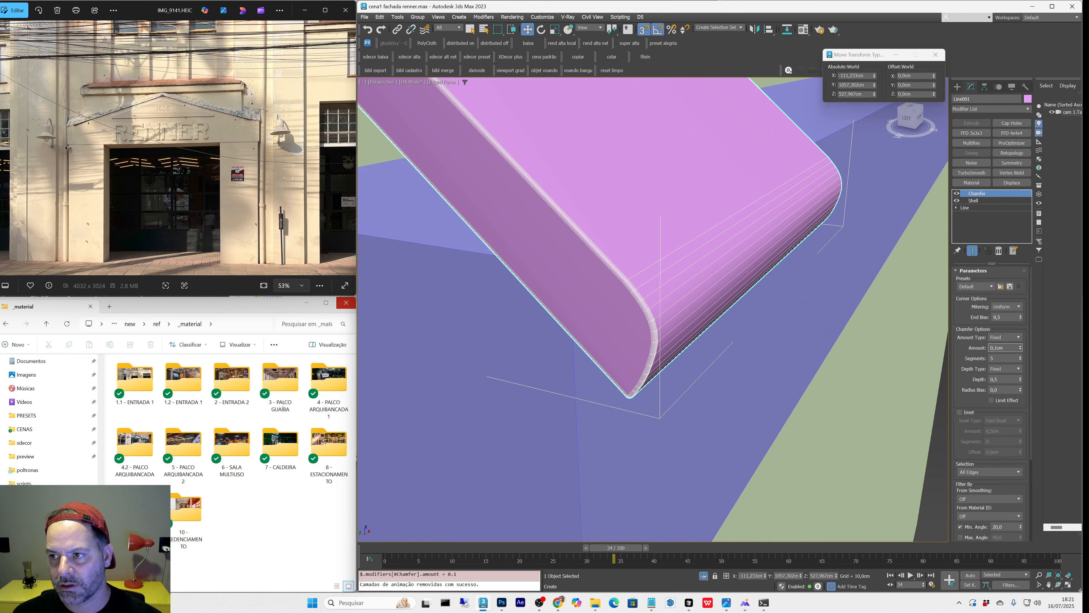
Step: Widen the modifier settings and scene explorer columns, and collapse the Chamfer's Output section
right_click(596, 243)
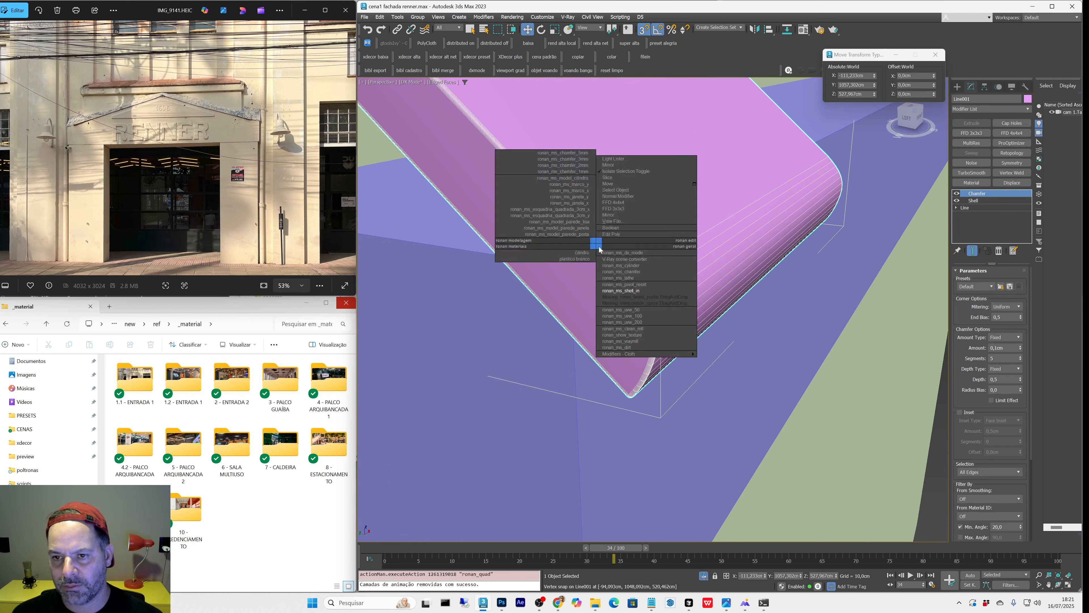
left_click(979, 418)
scroll(971, 396, "down", 3)
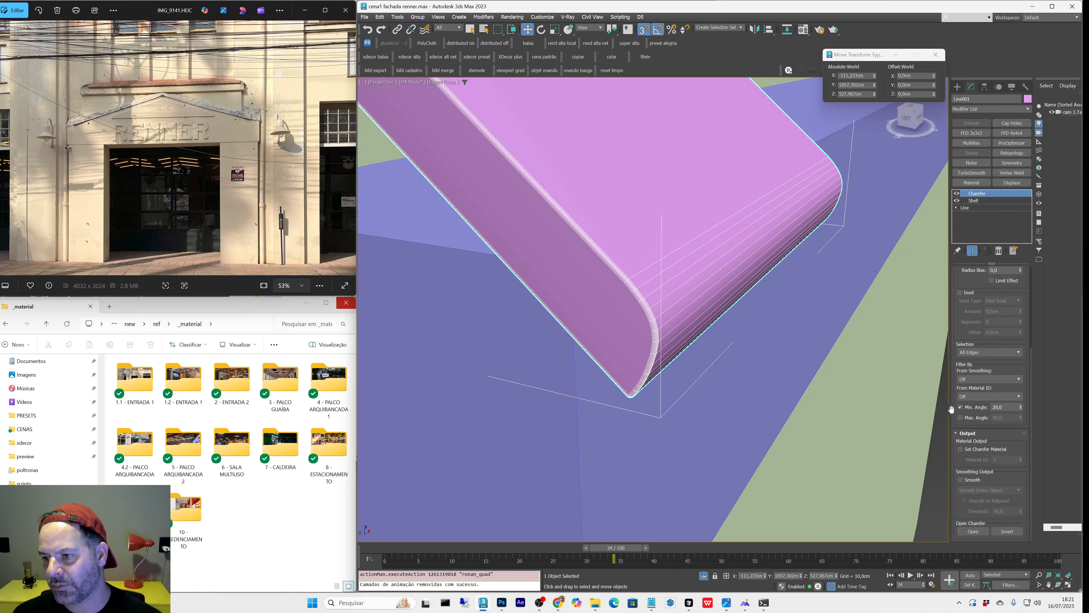
left_click_drag(949, 406, 915, 406)
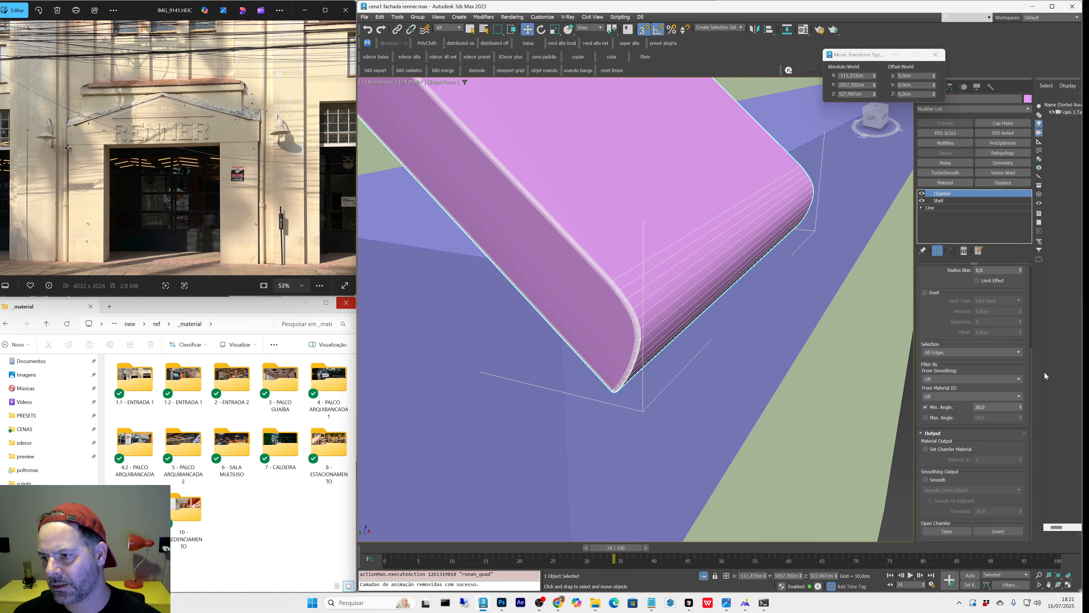
left_click_drag(1030, 303, 993, 305)
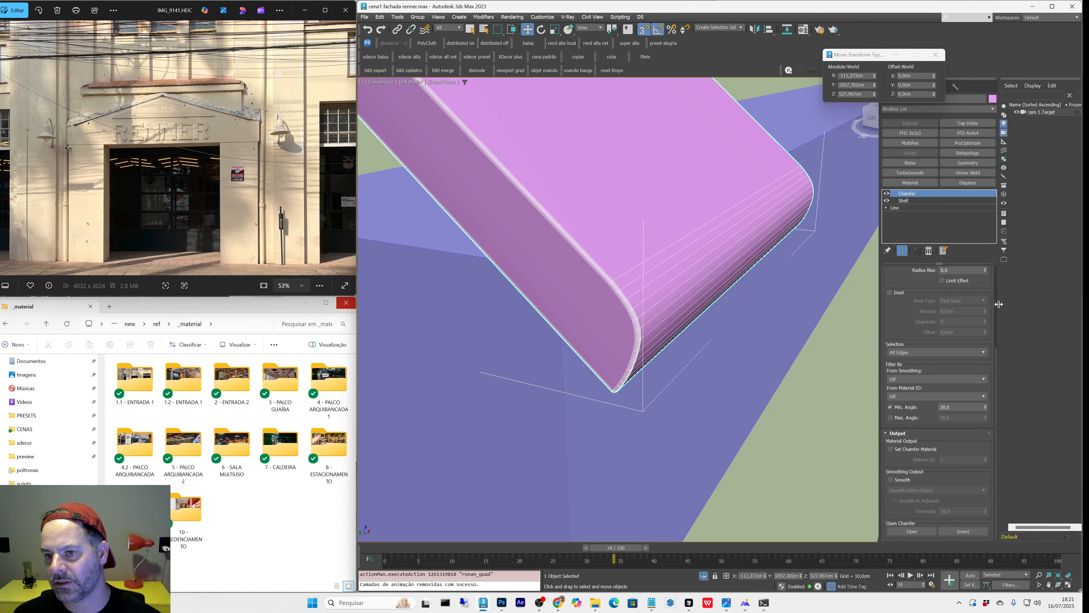
left_click(912, 433)
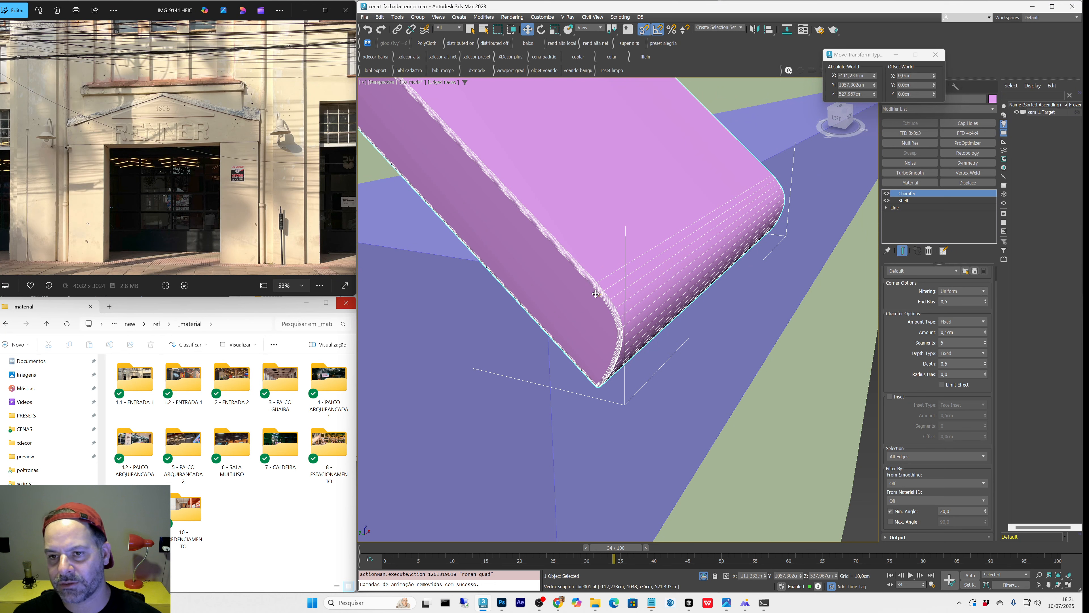
Step: Turn off snapping and set the tile's base Line interpolation to 20 steps, returning to the Chamfer level with edged faces hidden
key("s")
scroll(909, 275, "up", 2)
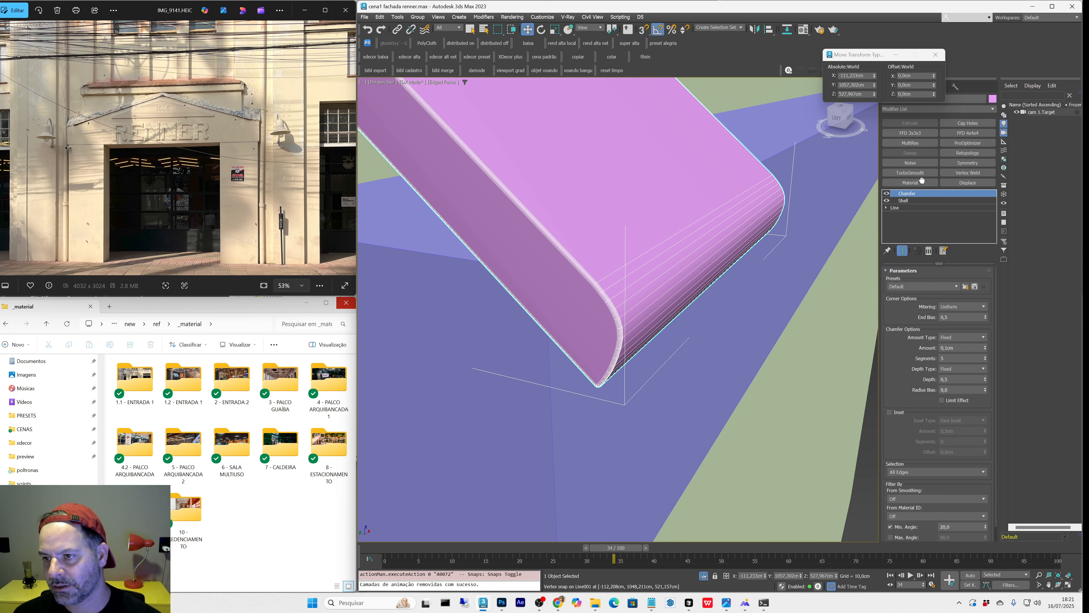
left_click(904, 208)
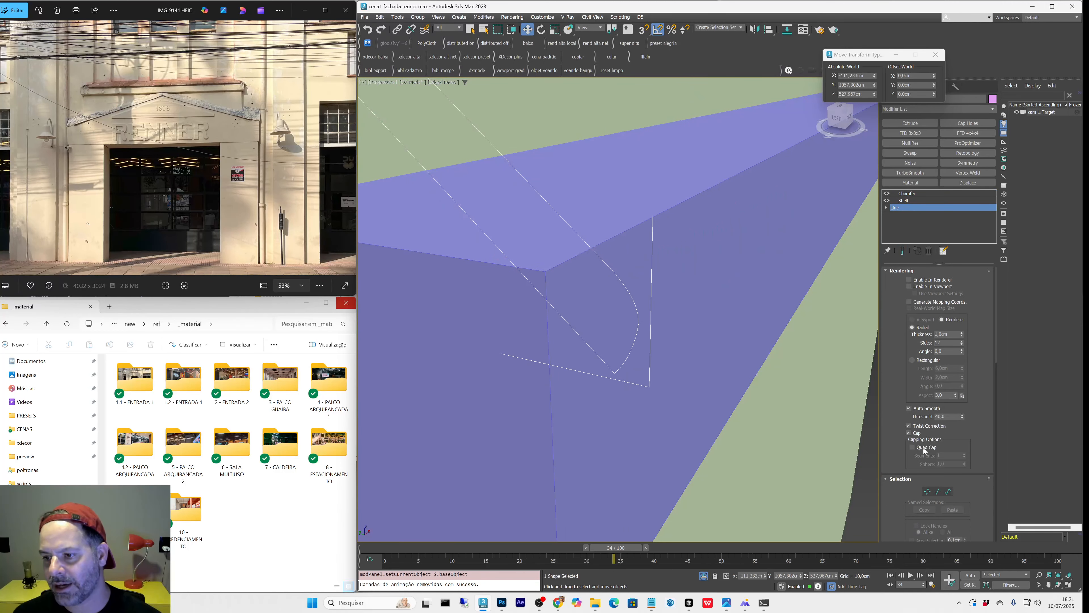
left_click(925, 480)
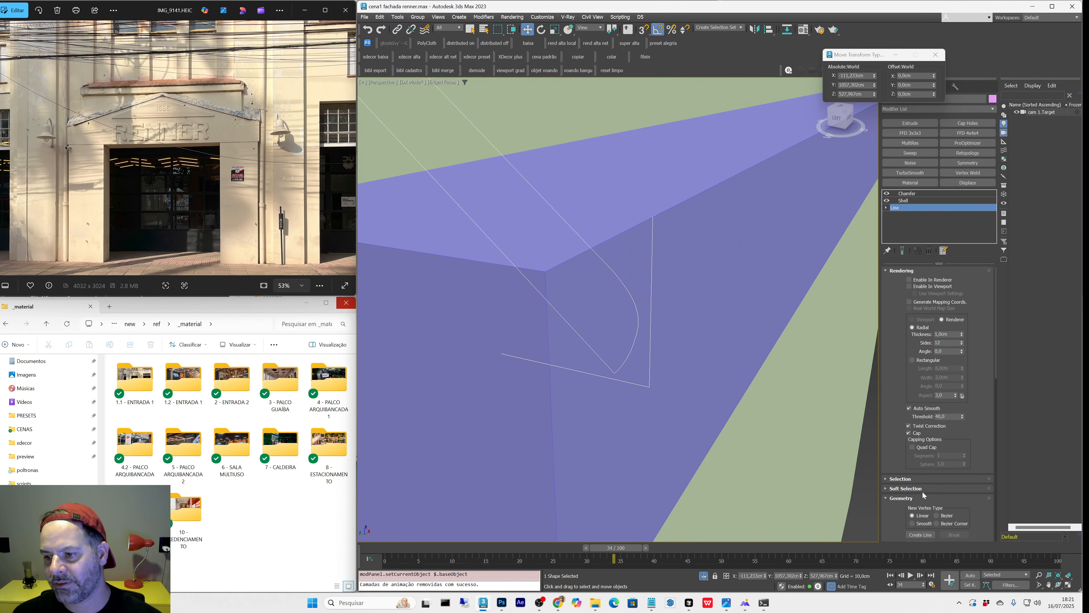
left_click(922, 498)
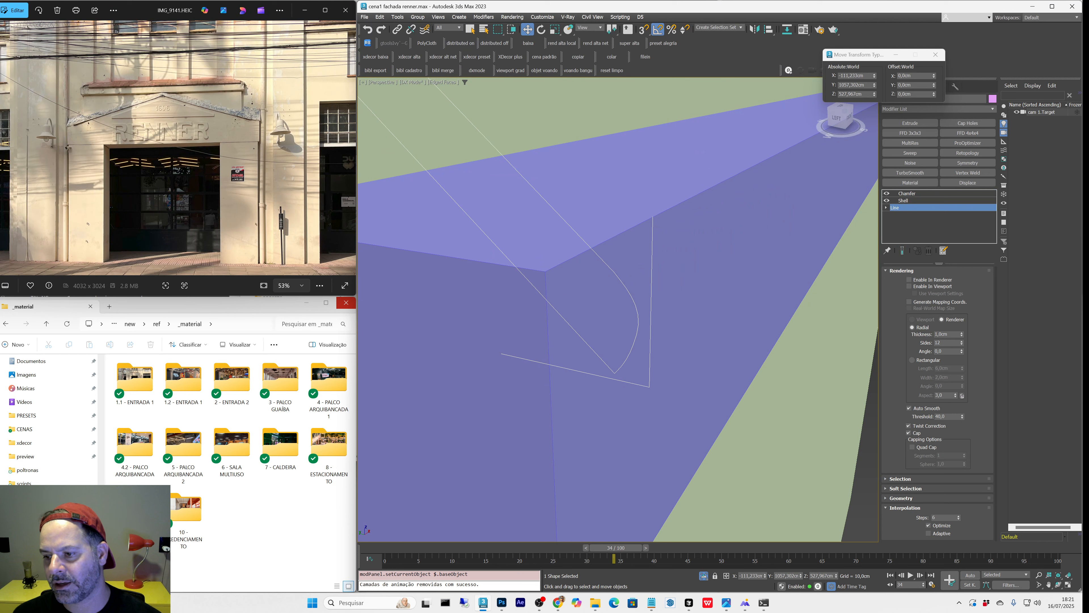
left_click(945, 518)
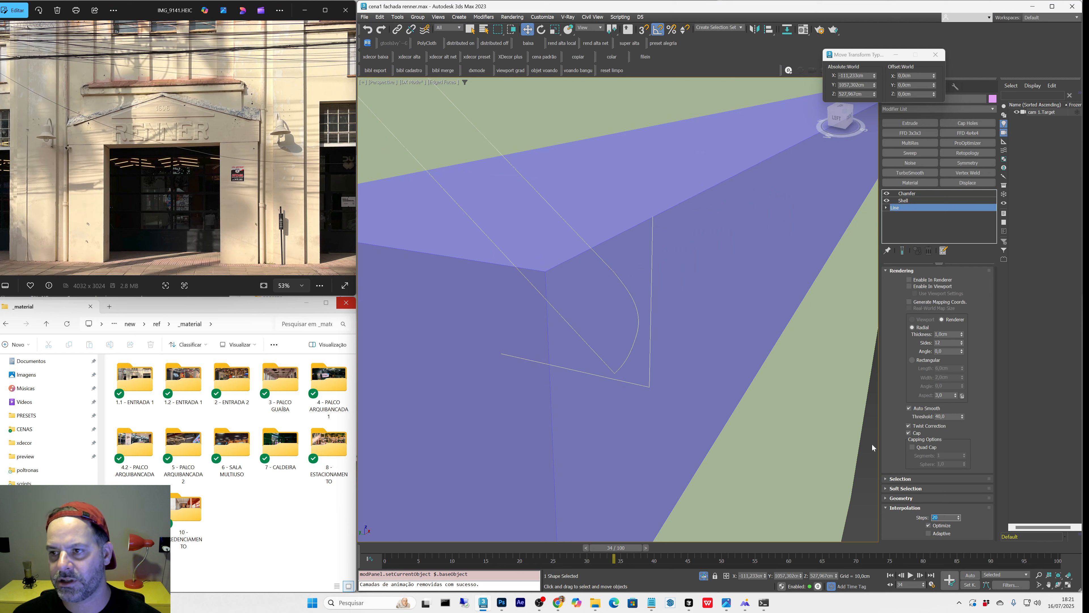
left_click(907, 193)
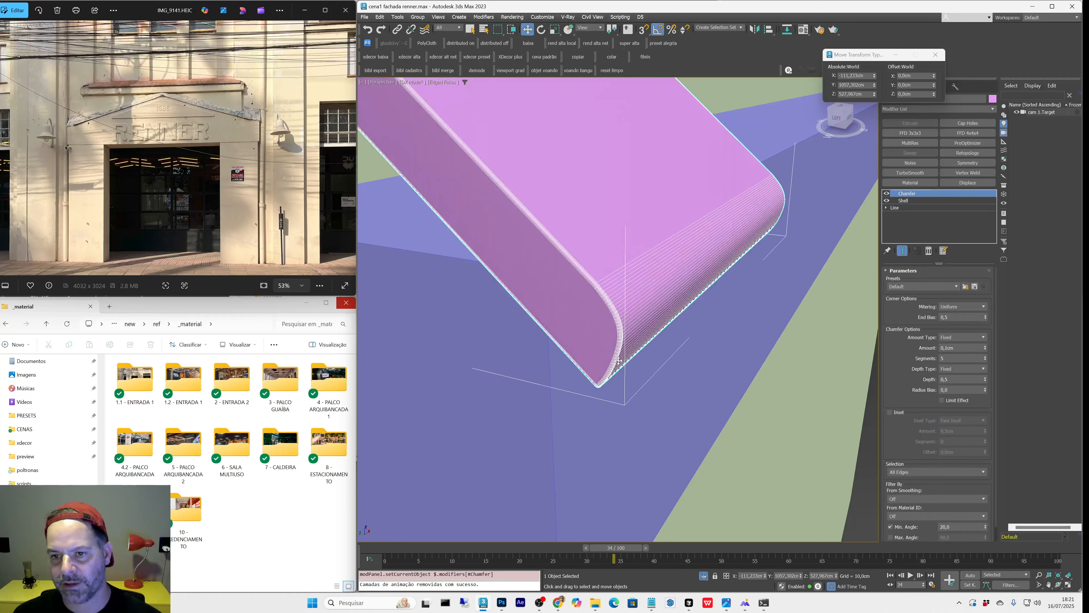
key("F4")
scroll(608, 322, "down", 4)
middle_click_drag(611, 322, 570, 306, "alt")
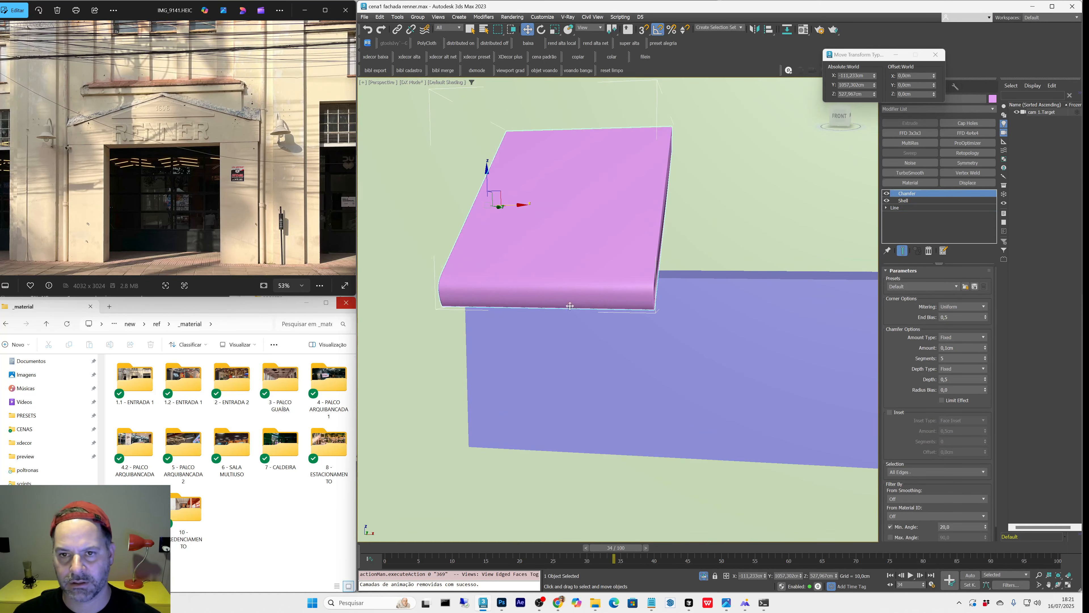
Step: Center the pink tile's pivot and clone it along X, one tile width apart, as 100 instances
key("alt+c")
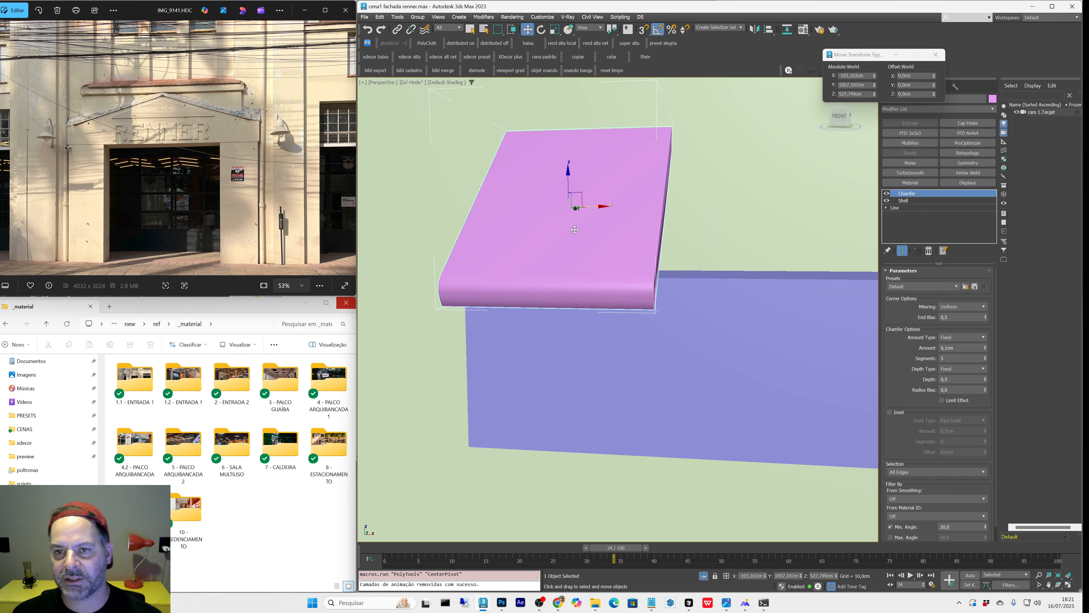
mouse_move(594, 214)
left_mouse_down("shift")
mouse_move(851, 215)
mouse_move(792, 239)
left_mouse_up("shift")
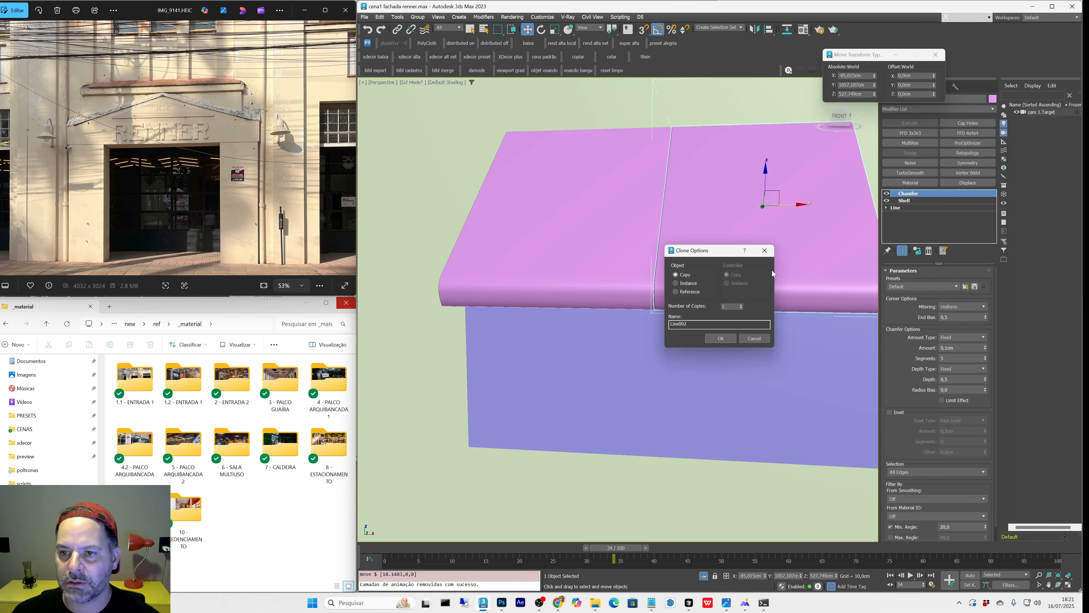
left_click(743, 334)
mouse_move(530, 281)
left_mouse_down("shift")
mouse_move(768, 283)
mouse_move(726, 285)
left_mouse_up("shift")
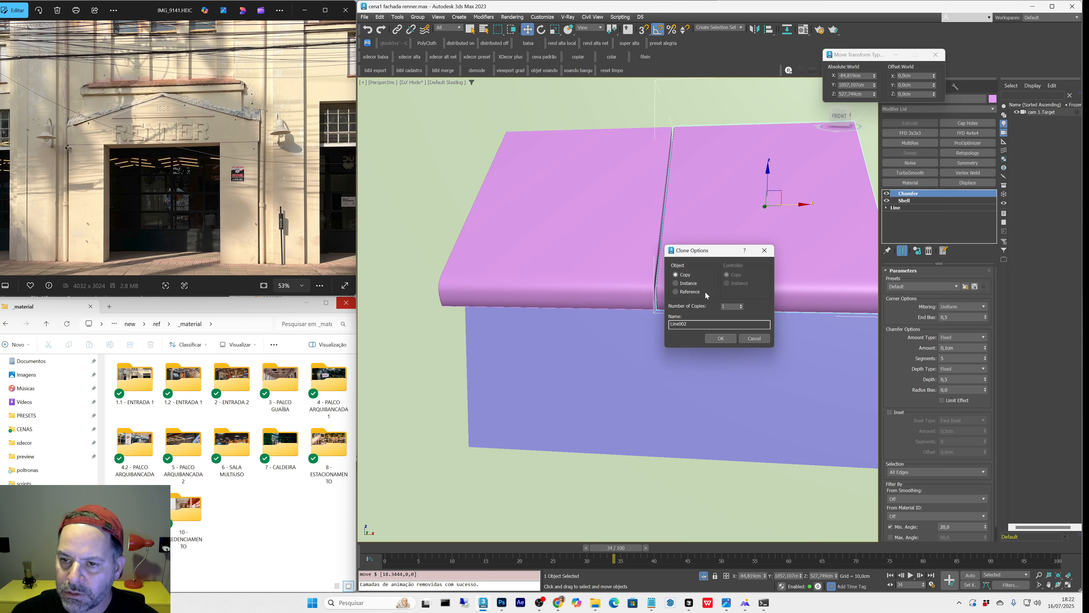
left_click(725, 307)
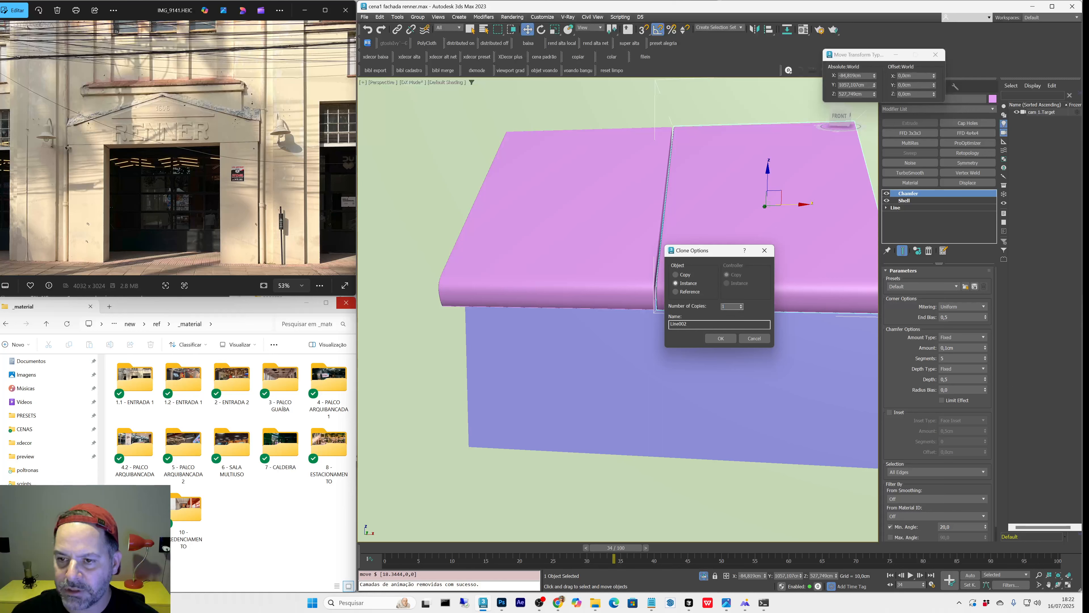
type("100")
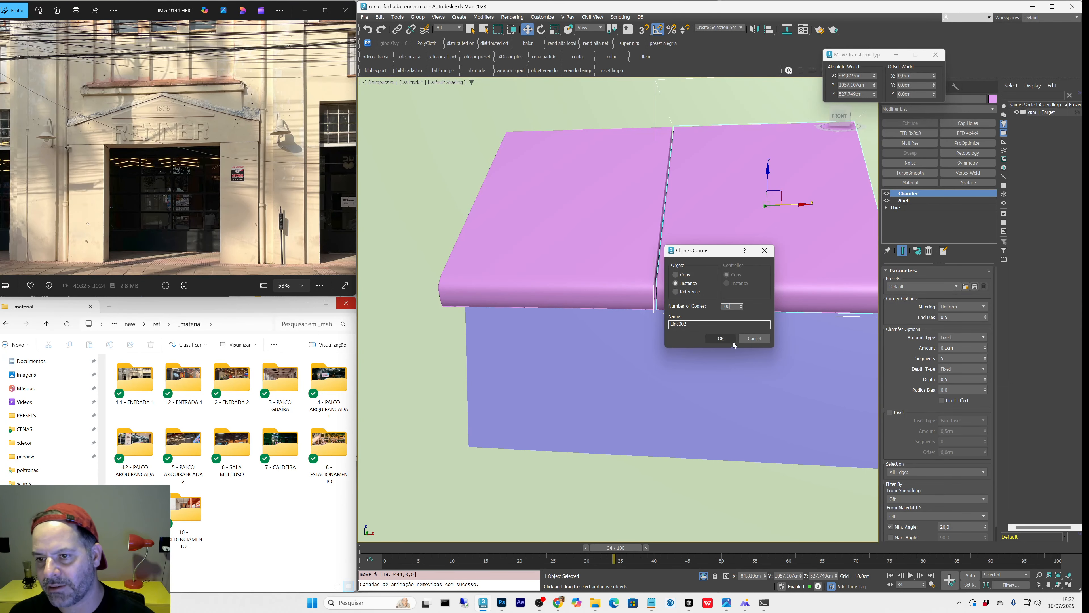
left_click(729, 339)
Step: Delete the surplus tile copies that run past the far end of the blue ledge
key("z")
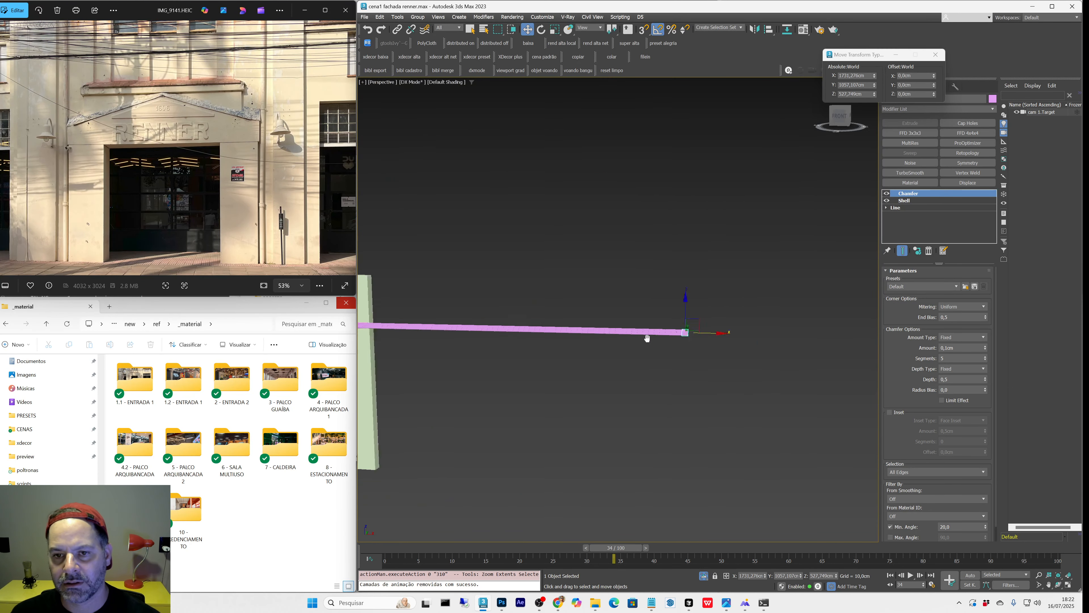
key("Delete")
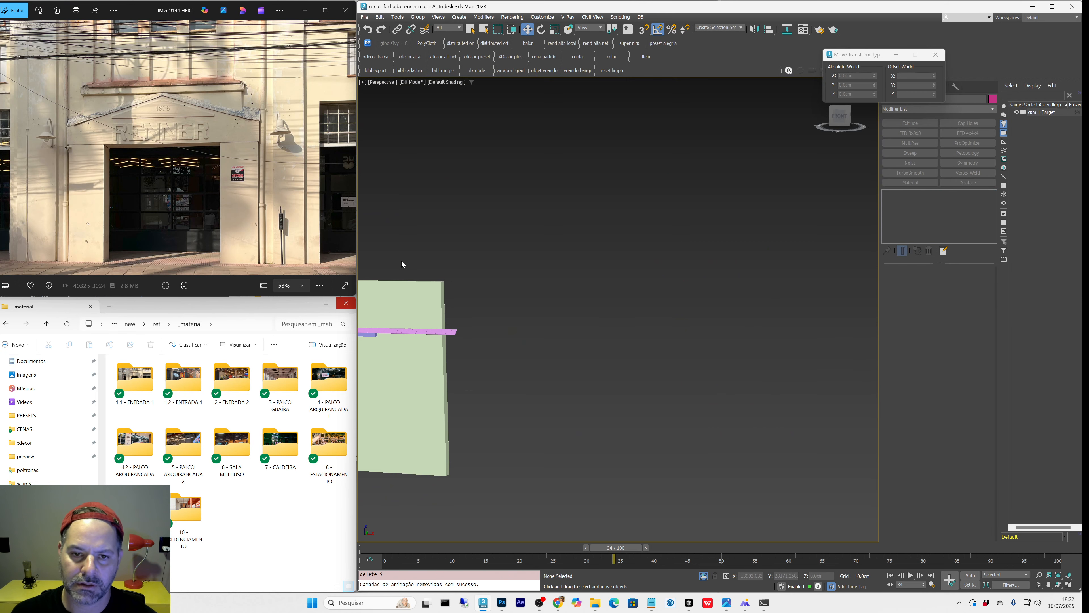
middle_click_drag(389, 315, 678, 327)
scroll(678, 327, "up", 4)
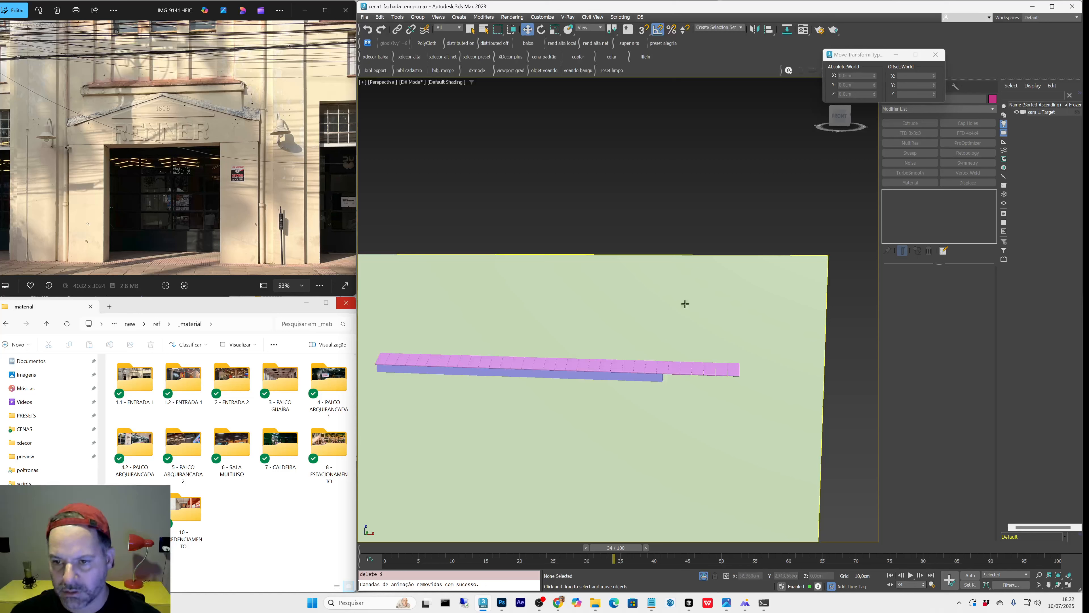
left_click_drag(660, 223, 804, 431)
key("Delete")
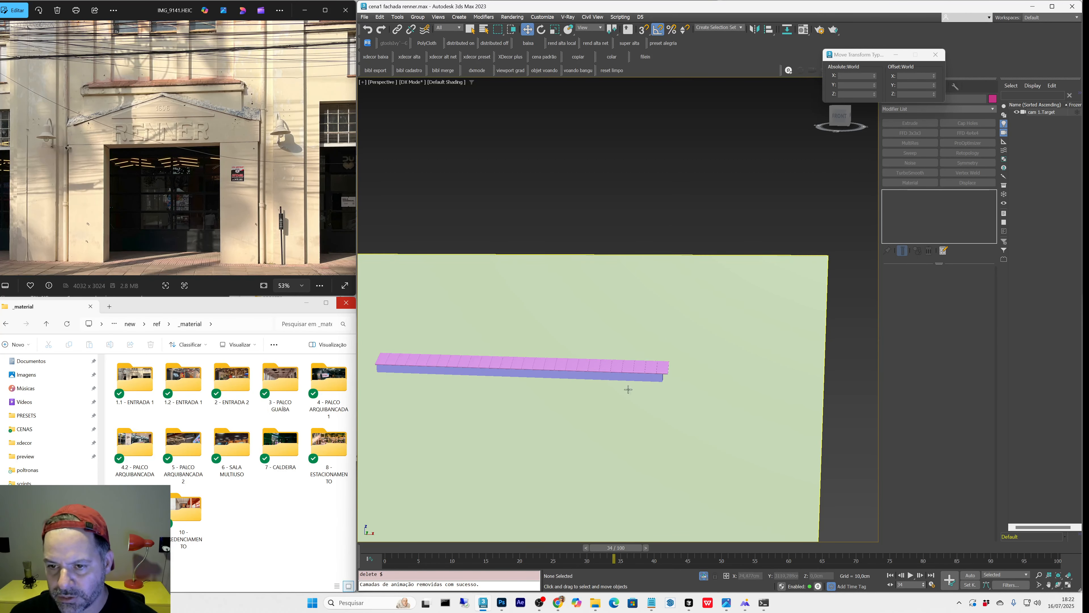
Step: Select all the tiles in the row and set their shared Chamfer amount to 0,03cm
scroll(624, 386, "up", 3)
middle_click_drag(625, 386, 682, 389)
scroll(682, 389, "down", 4)
left_click_drag(449, 250, 751, 381)
scroll(669, 382, "up", 2)
left_click_drag(620, 259, 787, 389)
scroll(682, 351, "up", 8)
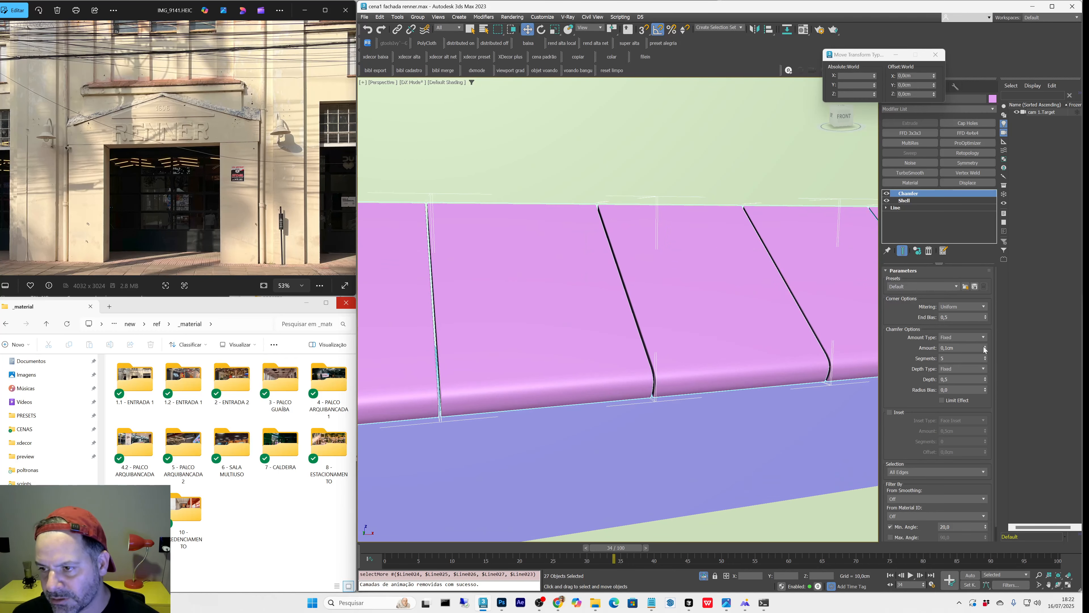
mouse_move(985, 350)
left_mouse_down()
mouse_move(985, 339)
mouse_move(985, 351)
left_mouse_up()
Step: Convert the selected tiles to Editable Poly and attach them into a single roof object
scroll(644, 356, "down", 5)
right_click(593, 351)
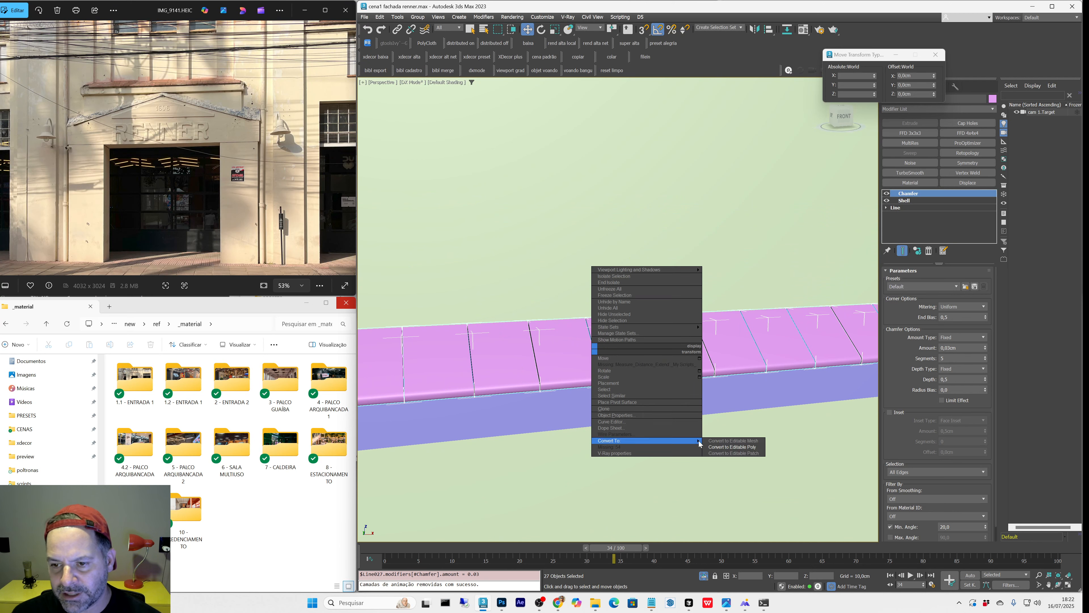
left_click(719, 447)
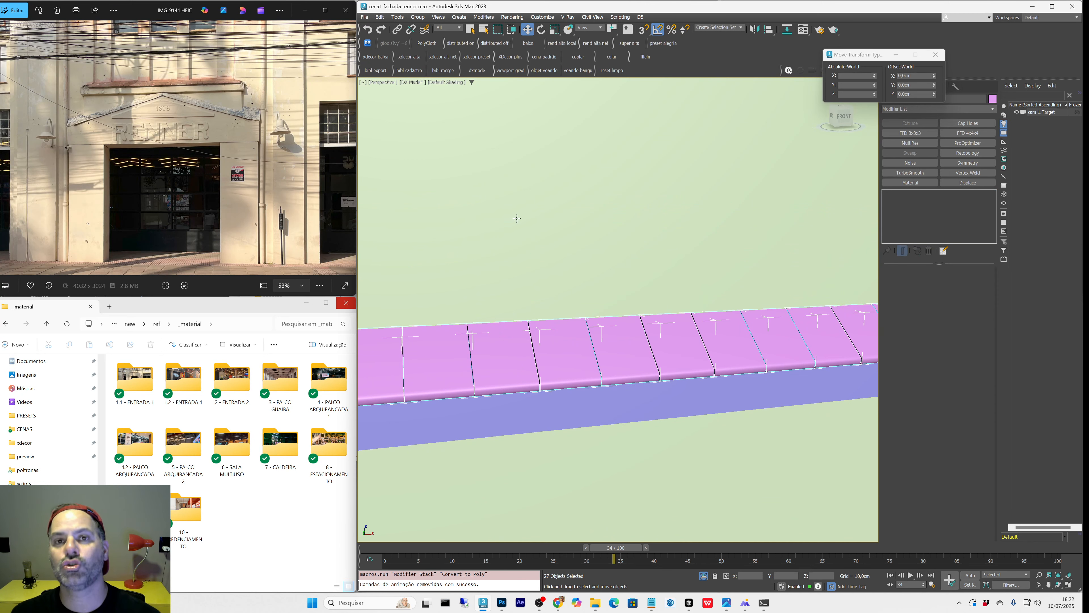
key("alt+a")
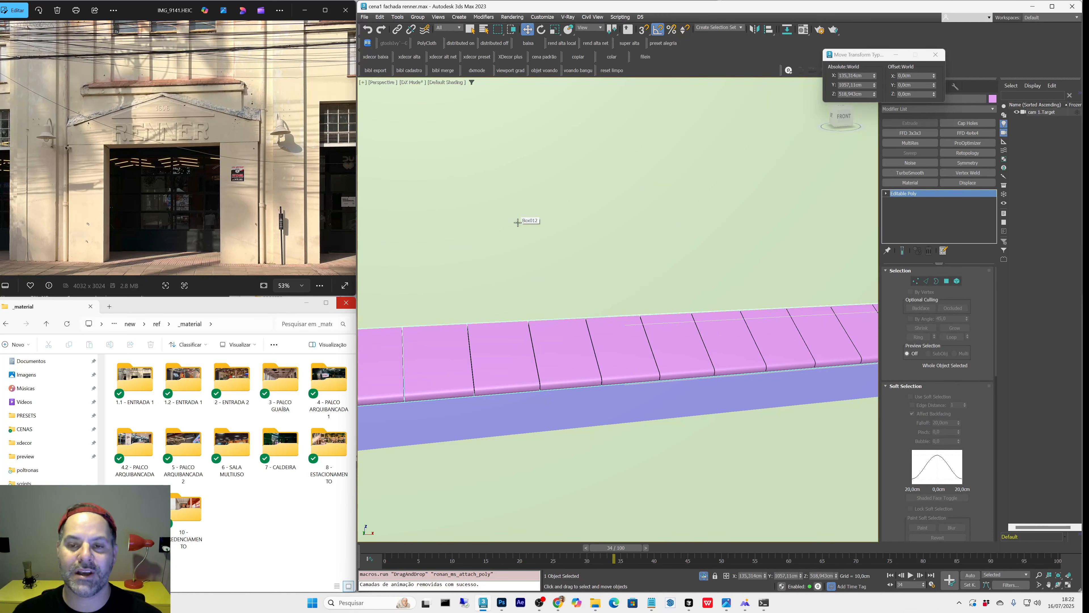
Step: Add a box UVW Map of 50 cm per side to the attached tile roof
scroll(518, 224, "down", 5)
middle_click_drag(538, 273, 607, 298, "alt")
key("q")
scroll(638, 295, "down", 5)
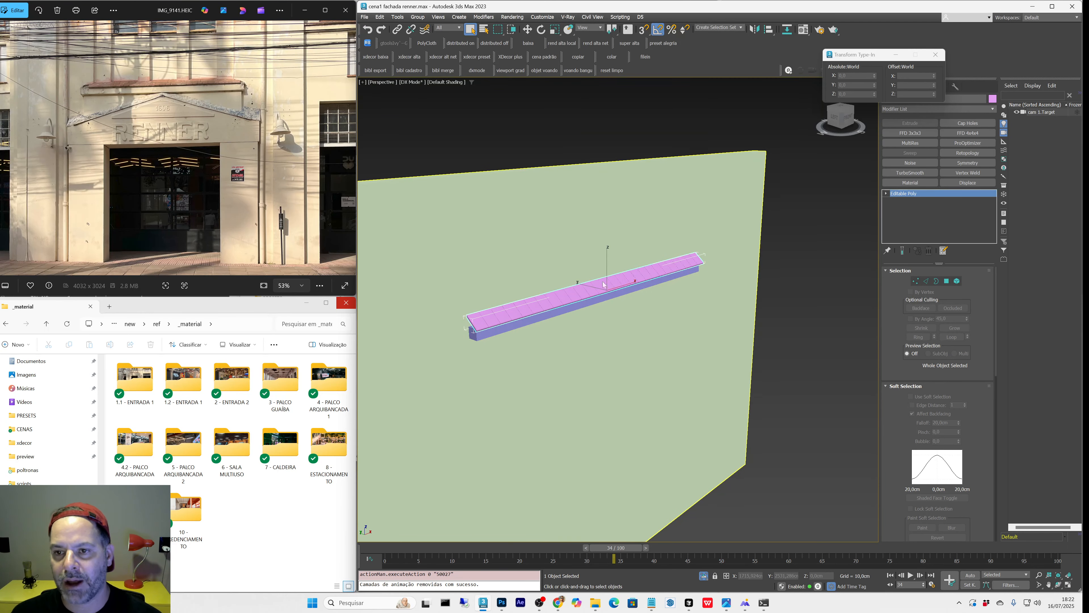
key("space")
left_click(672, 342)
scroll(621, 320, "up", 2)
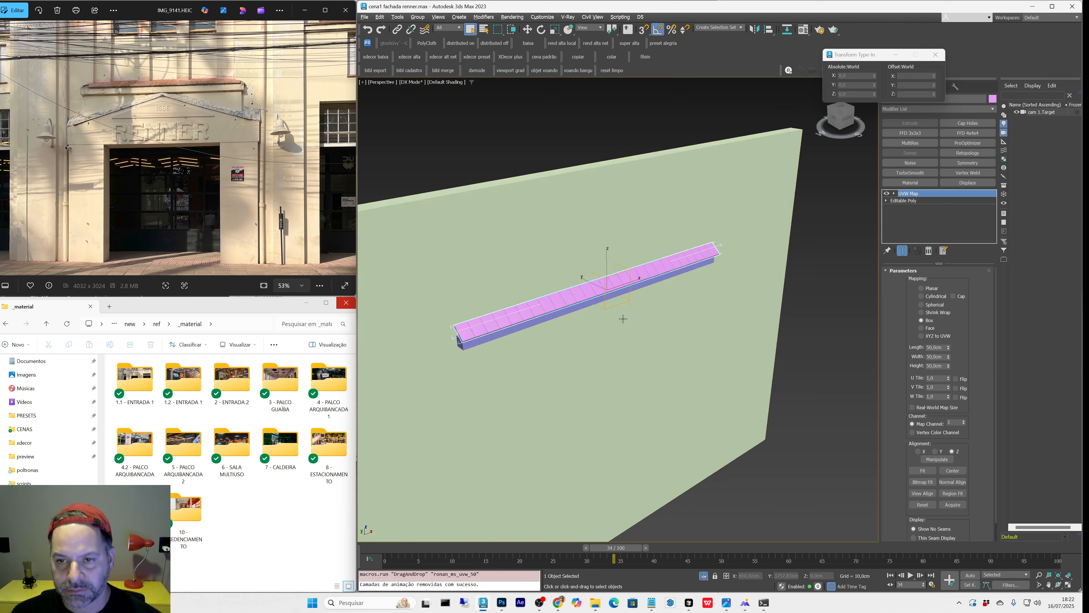
Step: Search the material library for barro and assign the barro1 VRayMtl to the tile roof
key("m")
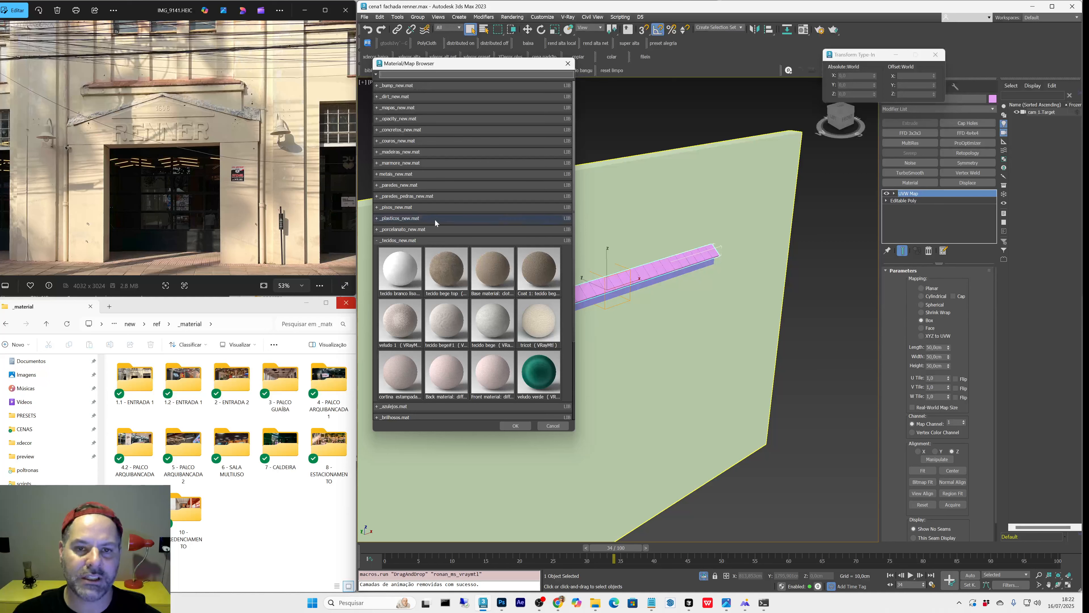
left_click(440, 241)
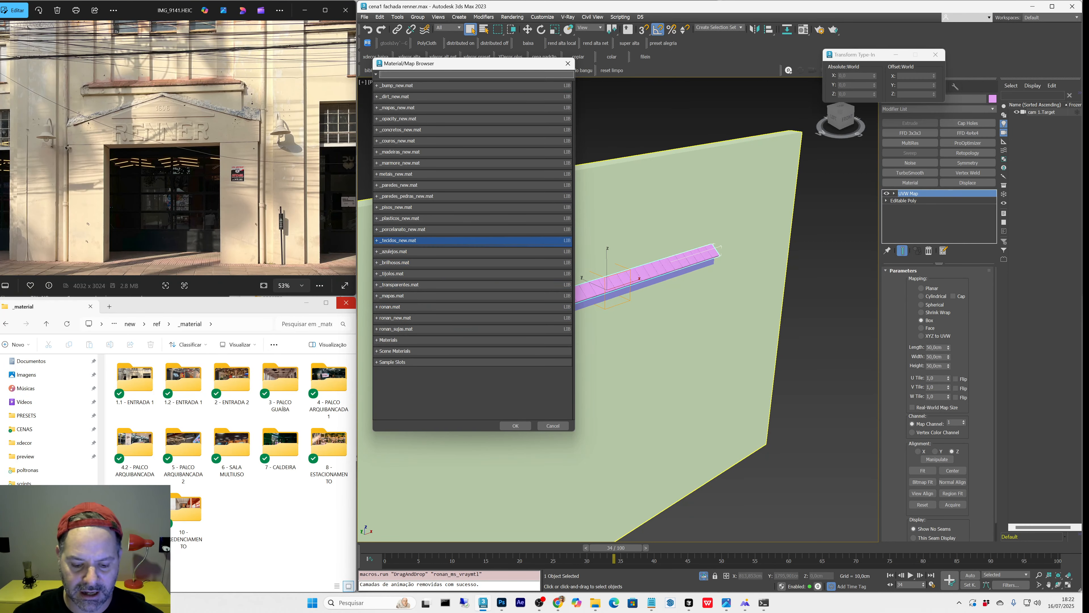
type("branco")
key("Down")
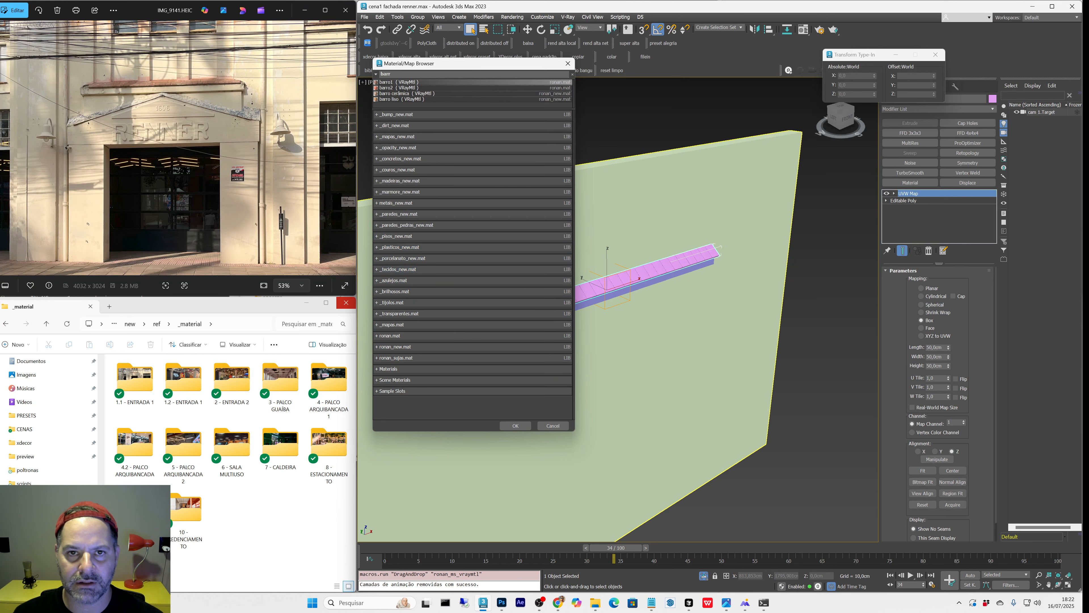
key("Return")
scroll(513, 336, "up", 6)
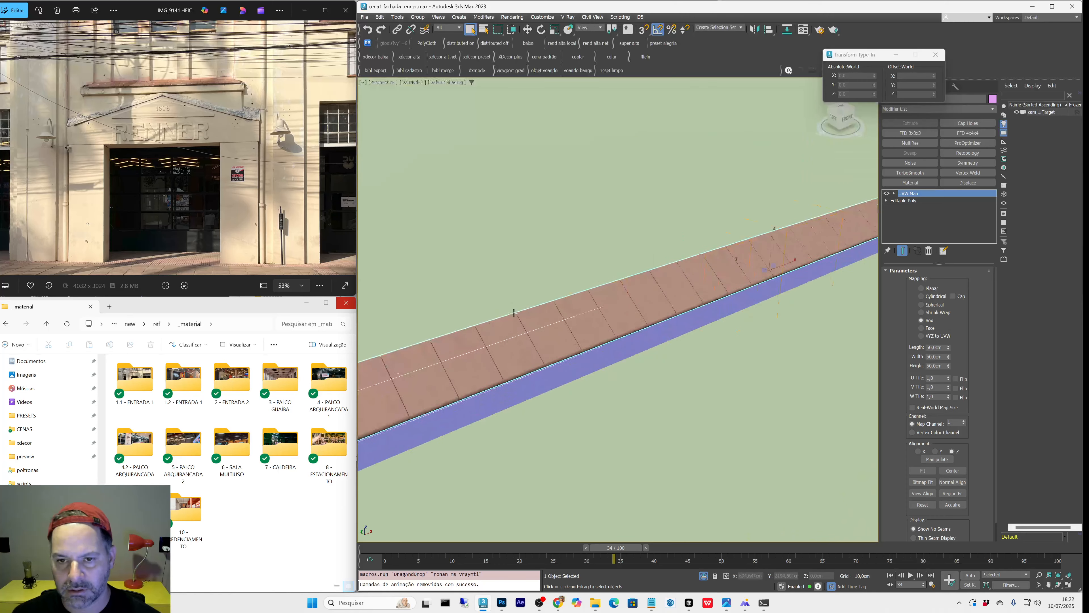
scroll(511, 348, "down", 10)
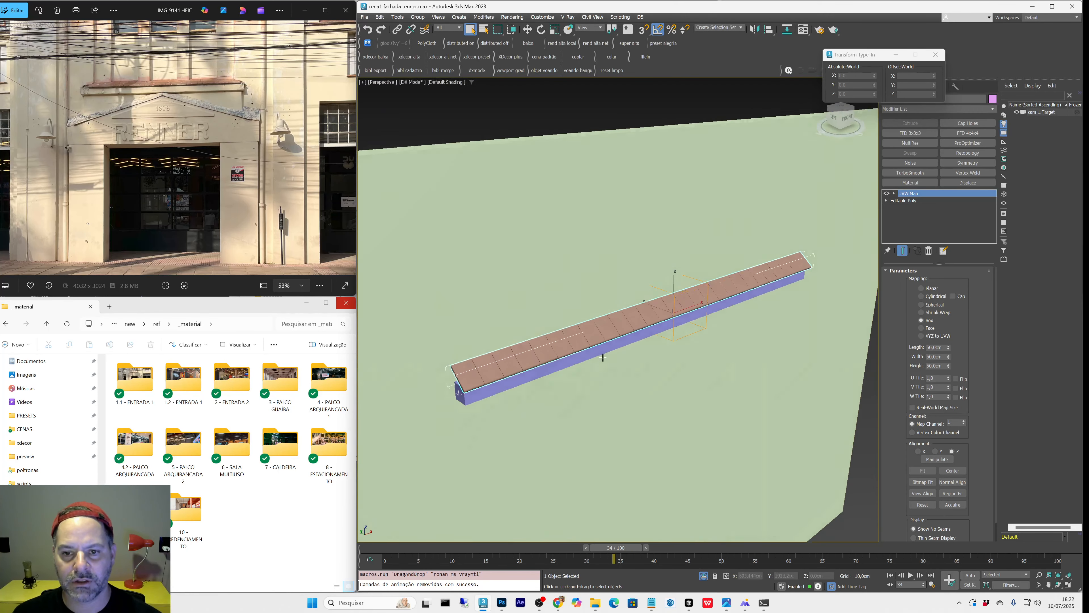
Step: In the camera view, shift the tile roof sideways to center it over the ledge and scale it uniformly to about 98%
key("c")
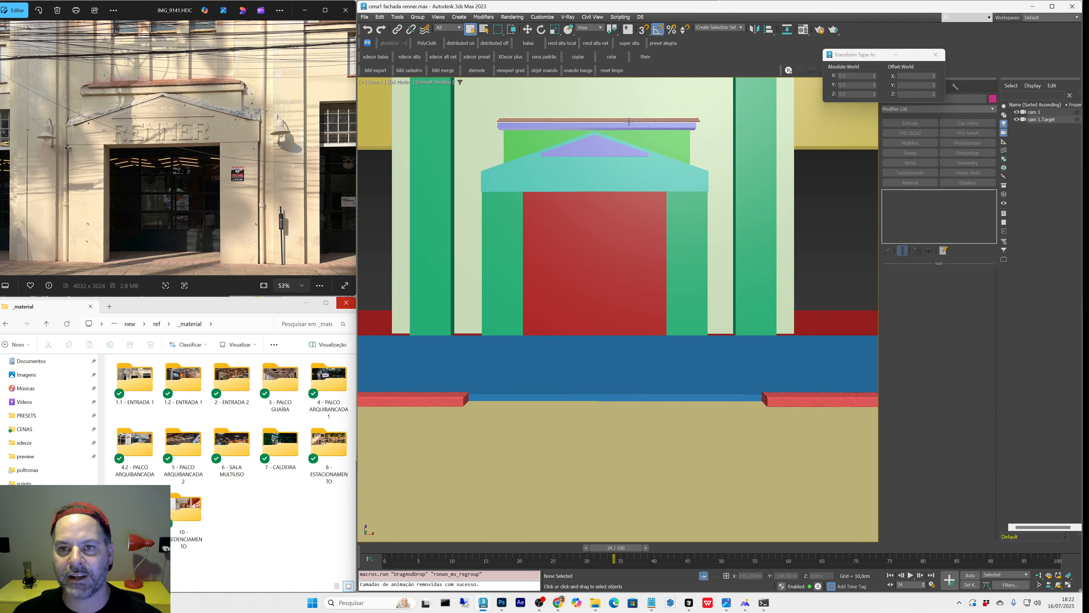
key("r")
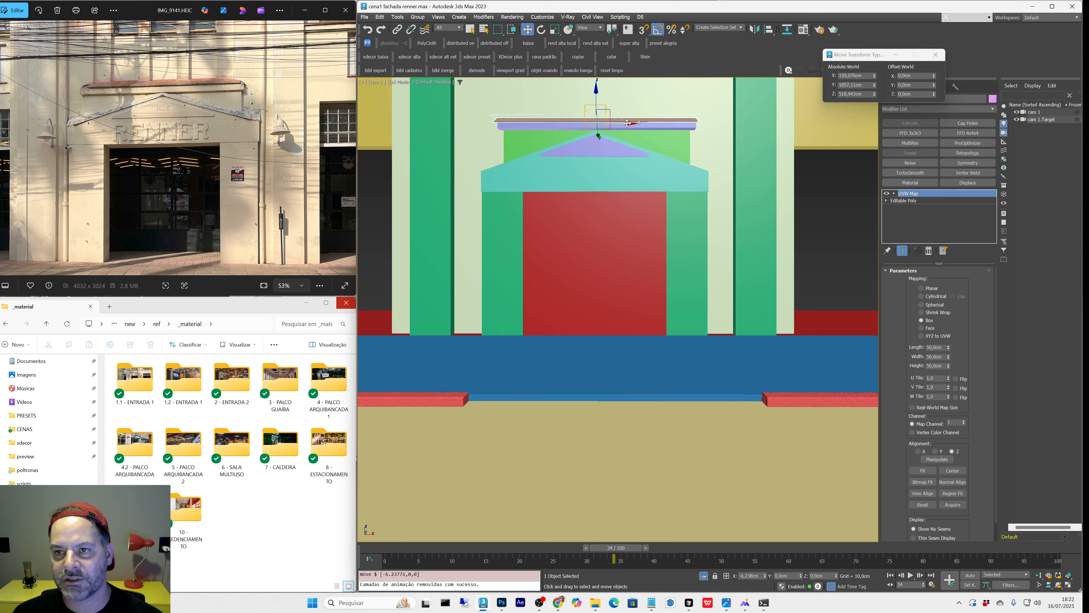
left_click_drag(604, 117, 605, 118)
key("q")
key("j")
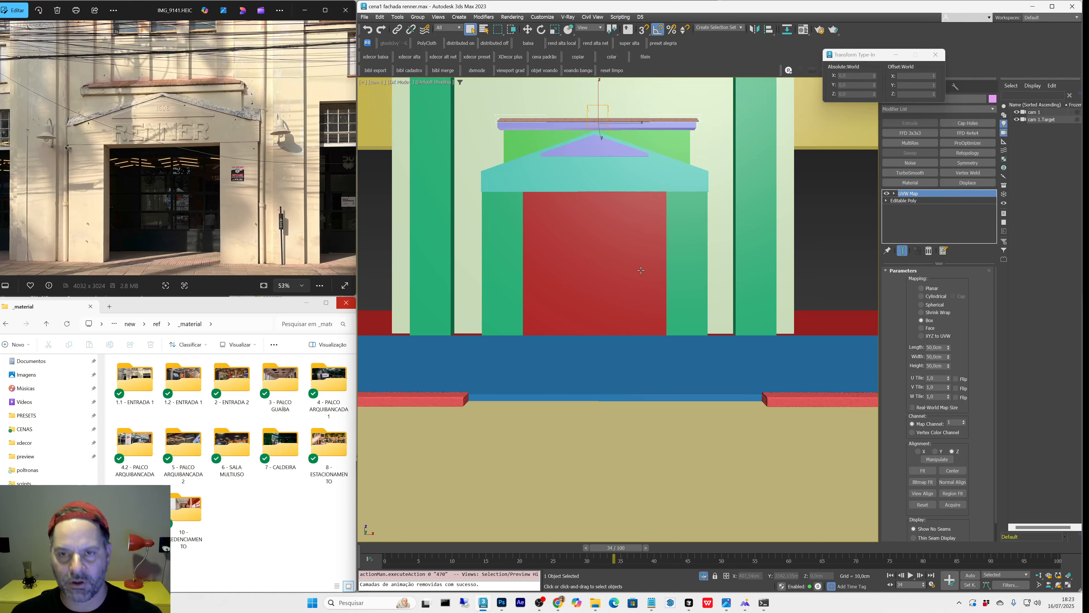
left_click(385, 180)
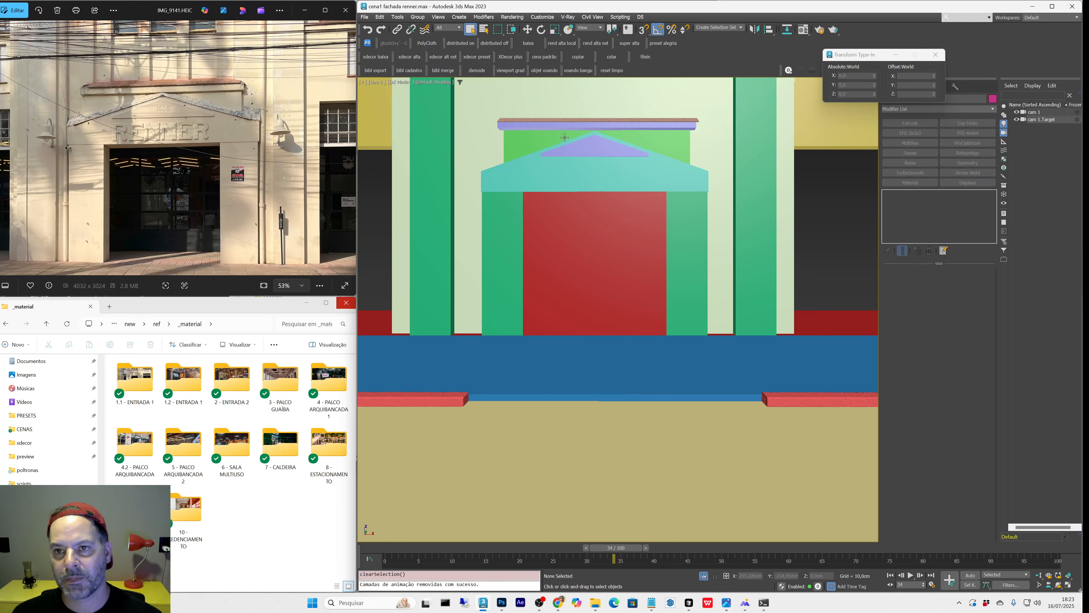
left_click(577, 122)
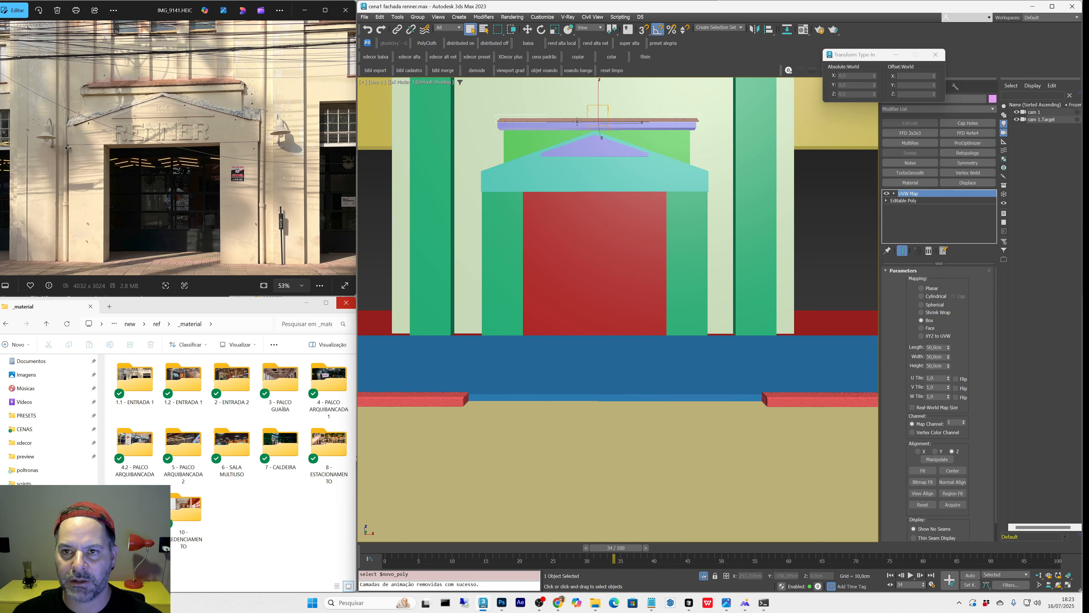
key("r")
left_click_drag(602, 123, 604, 132)
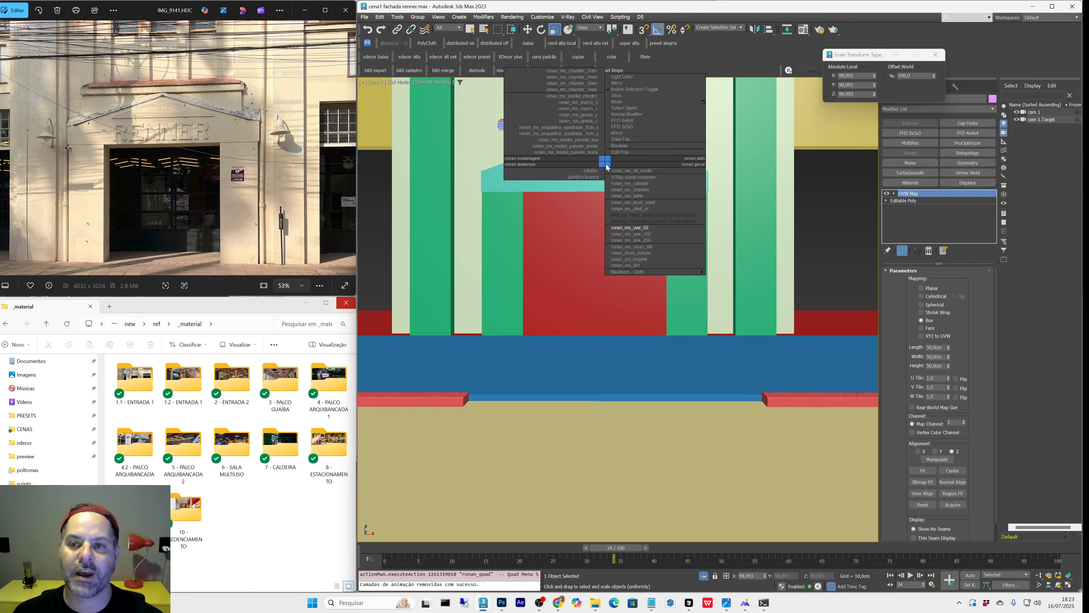
Step: Try thickening the tile roof with a Shell modifier and a larger outer amount, and delete that modifier
key("v")
left_click(660, 209)
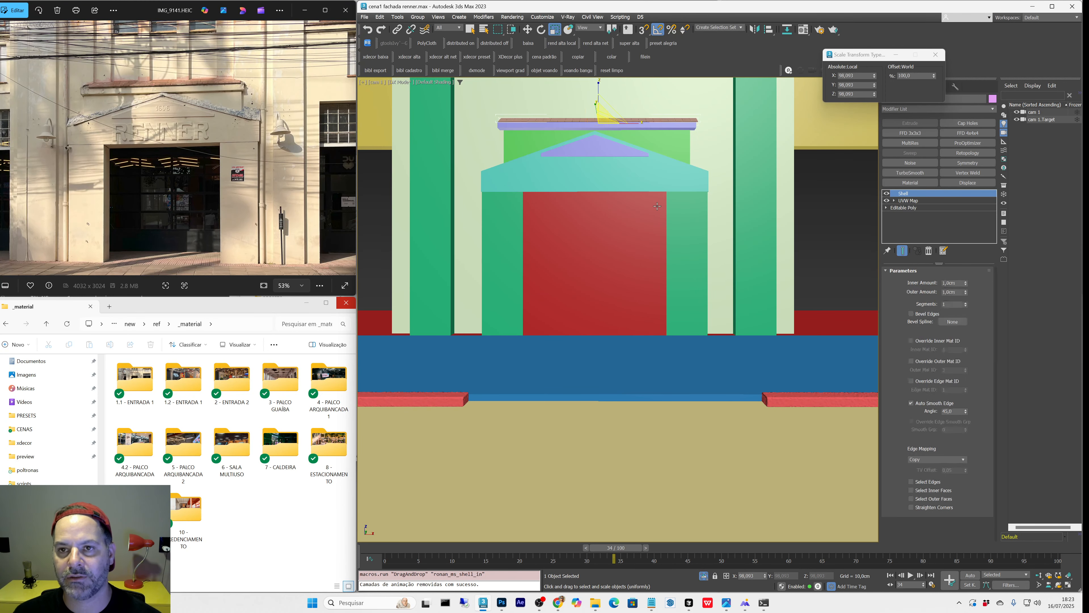
mouse_move(966, 294)
left_mouse_down()
mouse_move(965, 249)
mouse_move(956, 287)
left_mouse_up()
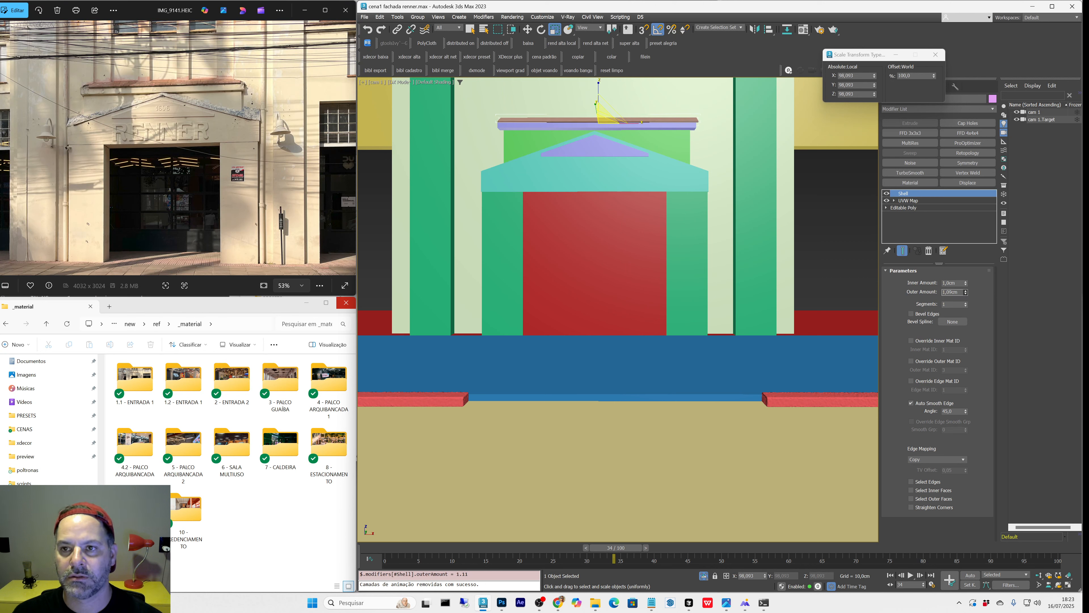
right_click(926, 194)
left_click(947, 209)
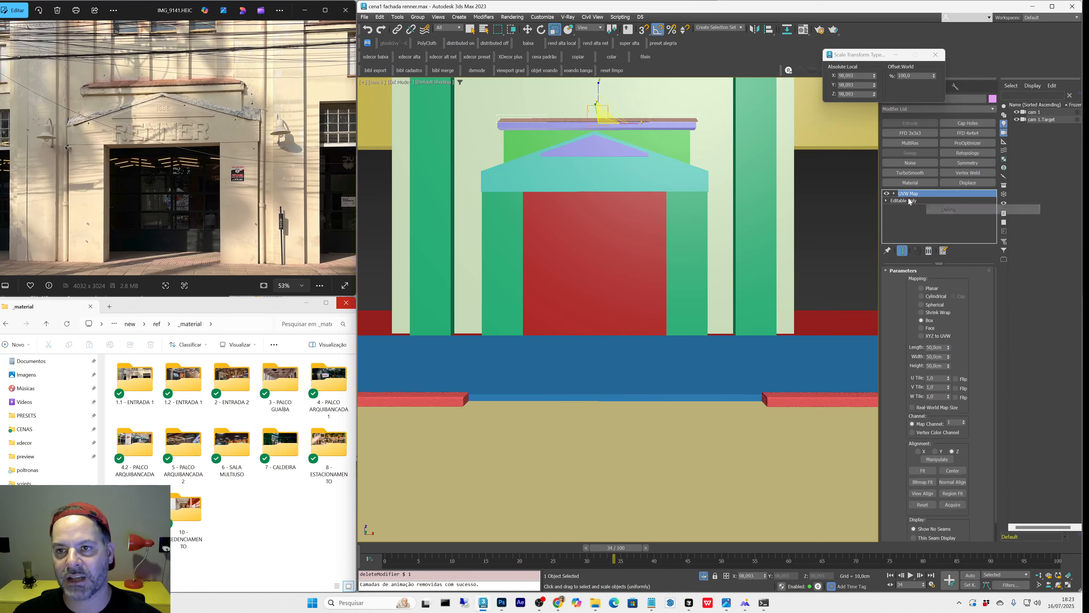
left_click(859, 188)
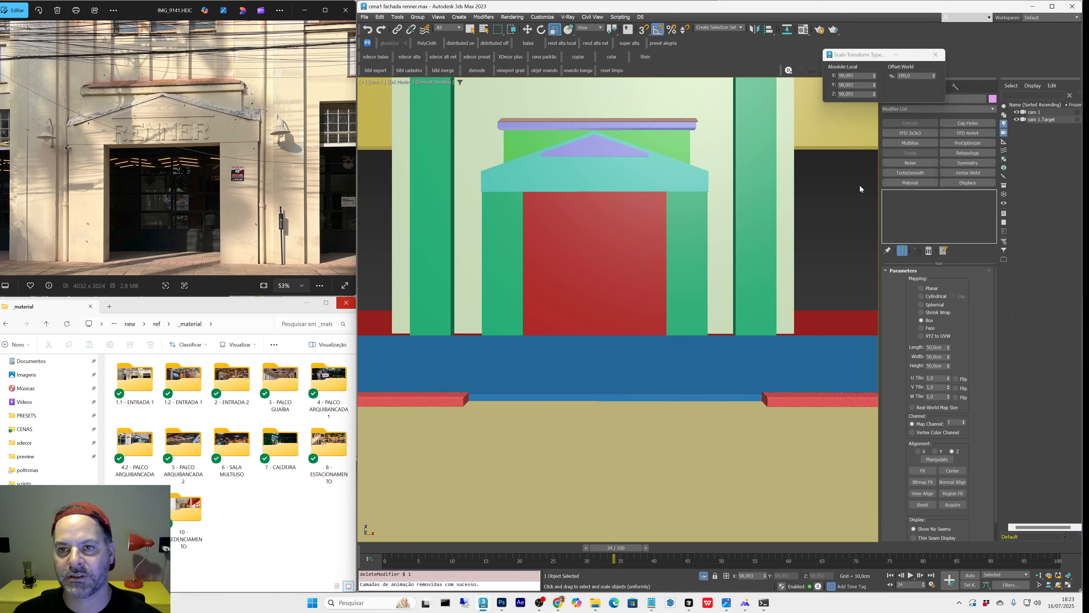
Step: Rotate the tile roof 15 degrees about the X axis to change its slope
left_click(618, 133)
key("e")
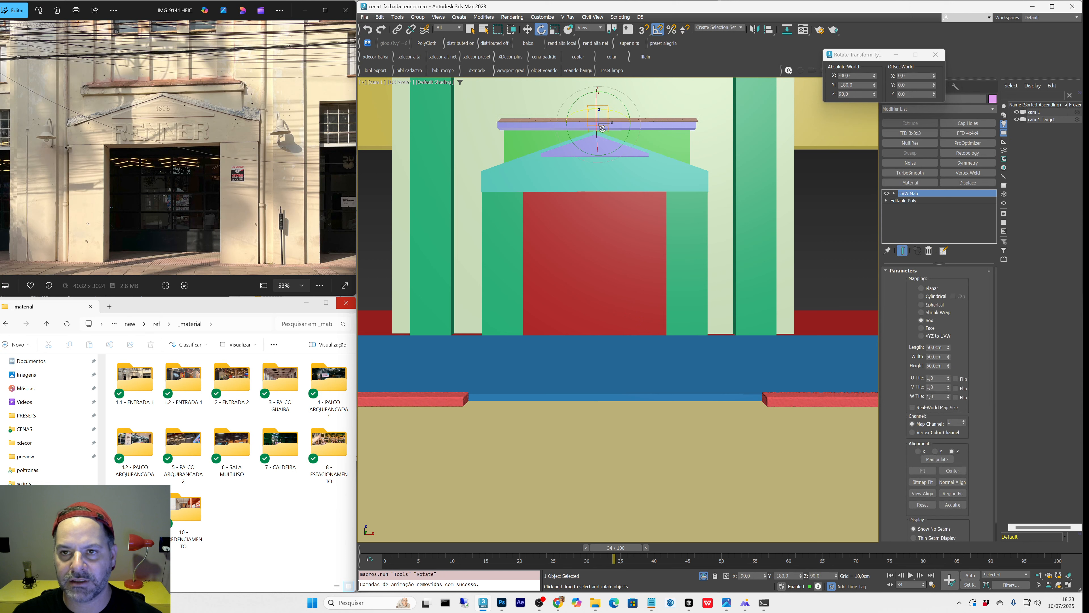
left_click_drag(602, 129, 598, 136)
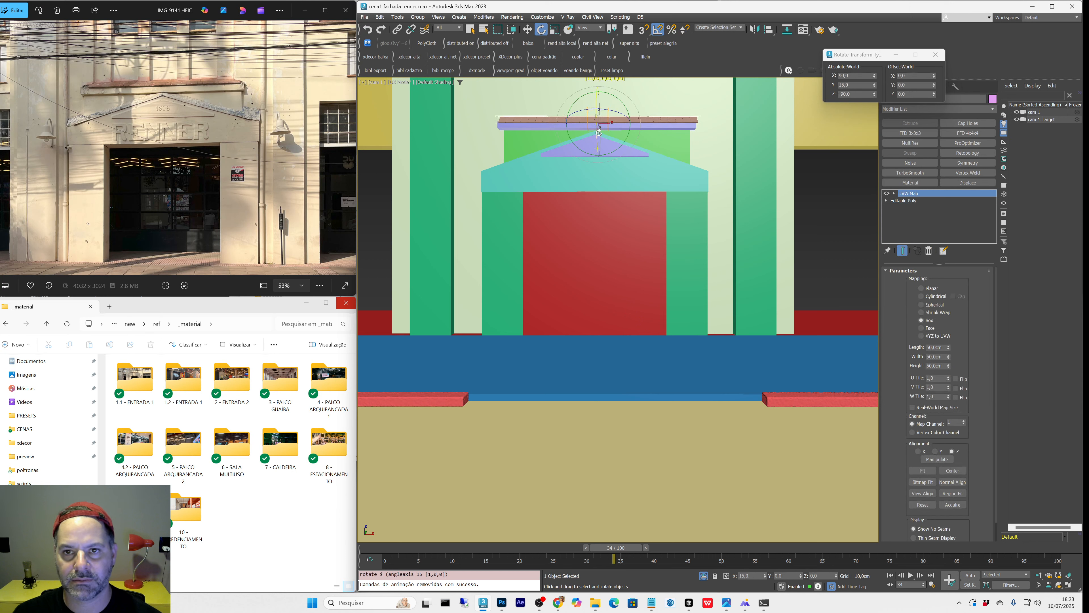
Step: Scale the tile roof up uniformly by about 4% and move it about -2,74cm along X to recenter it
key("r")
key("w")
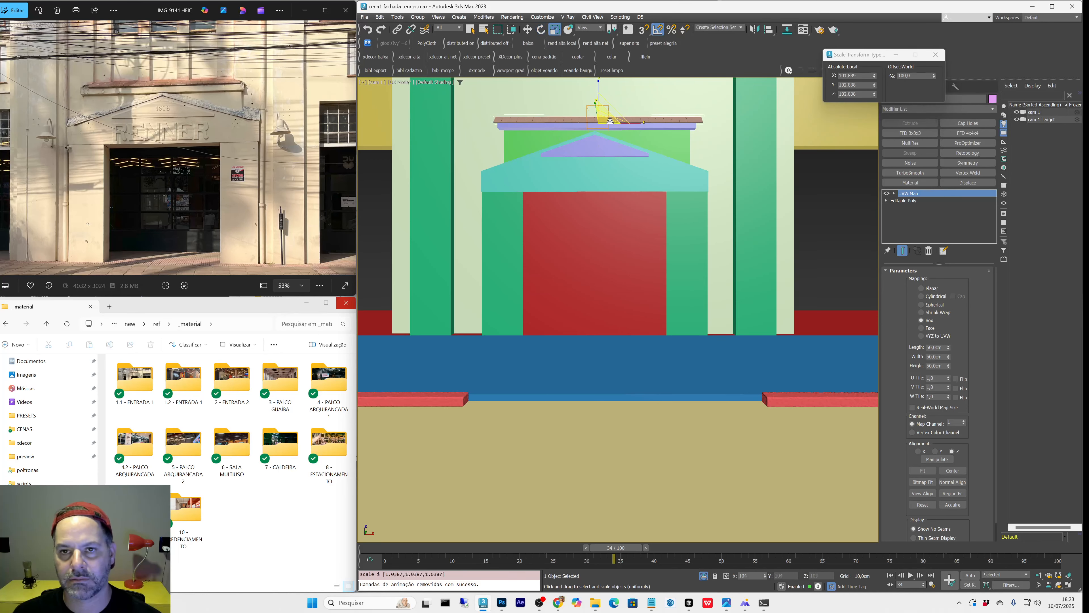
left_click_drag(620, 123, 619, 123)
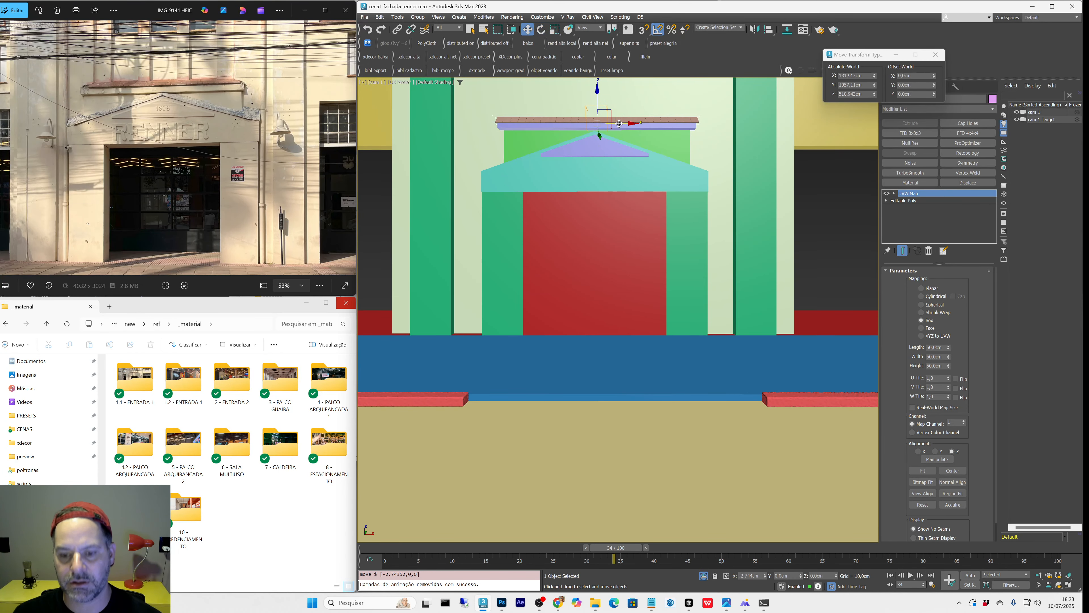
Step: Move the tile roof about 0,57cm along Y toward the wall and return to the camera view with nothing selected
key("p")
key("z")
middle_click_drag(555, 279, 595, 325, "alt")
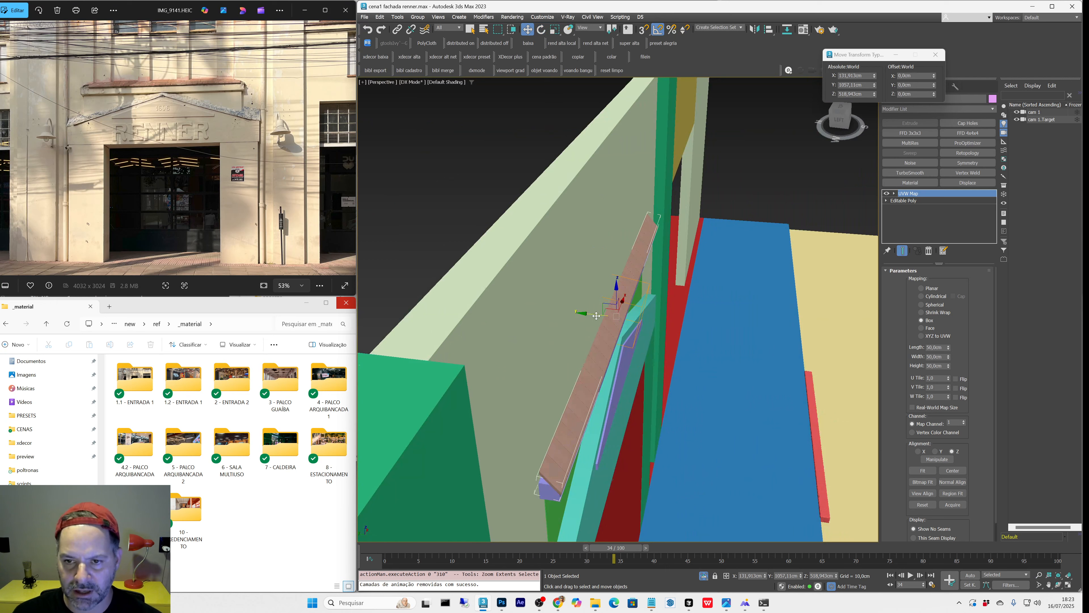
left_click_drag(596, 317, 596, 309)
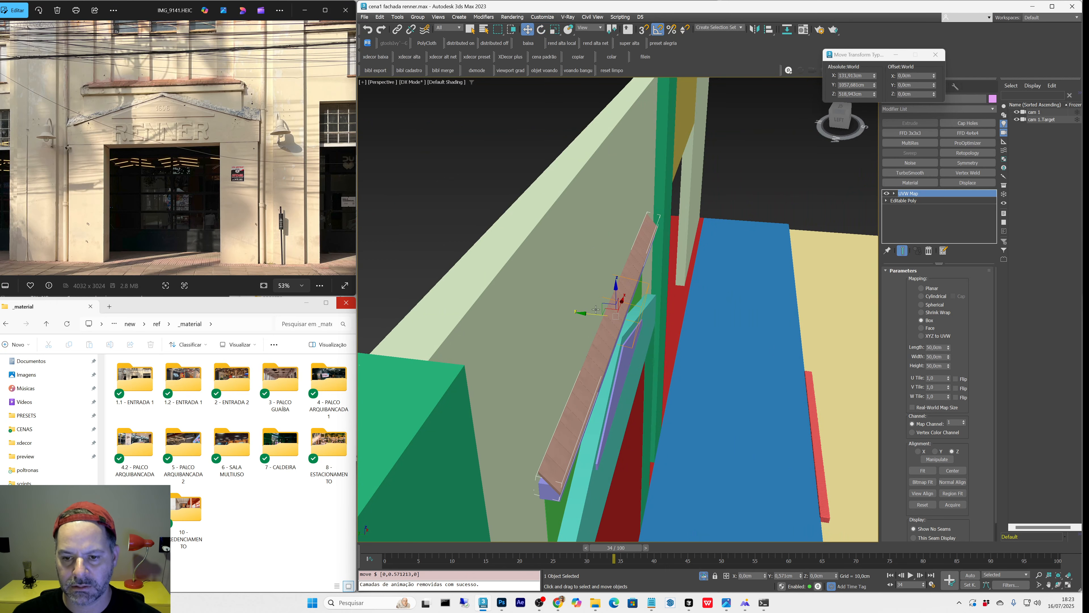
key("c")
left_click(826, 256)
key("q")
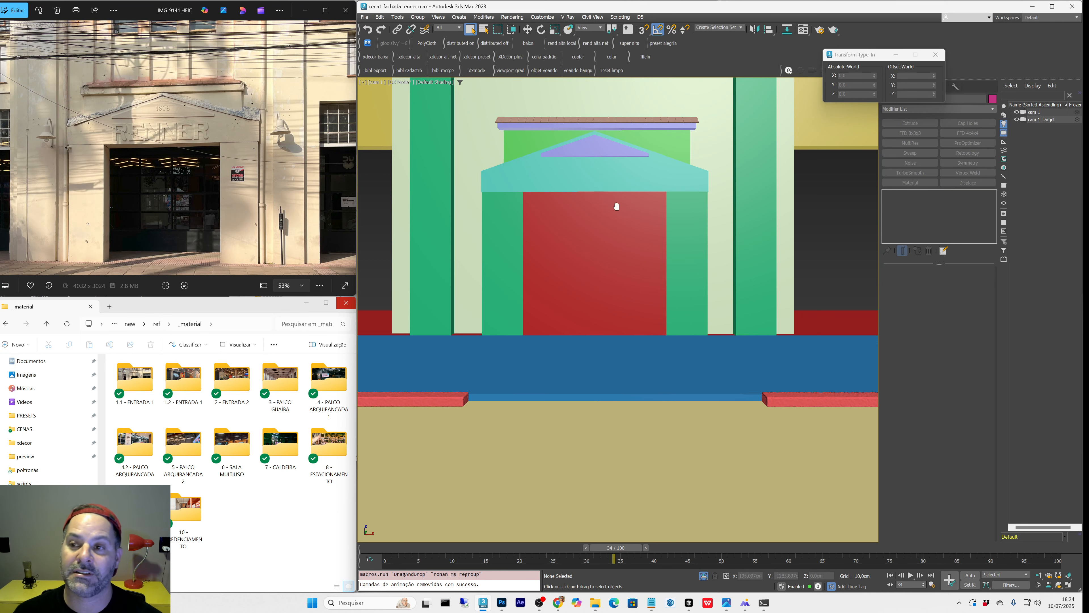
middle_click_drag(616, 207, 636, 202)
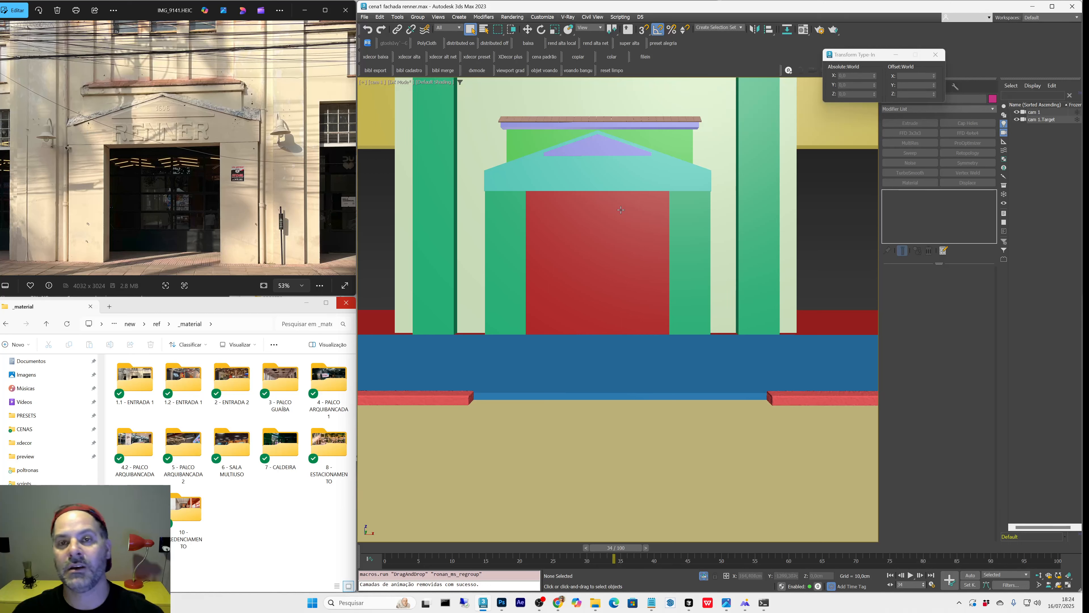